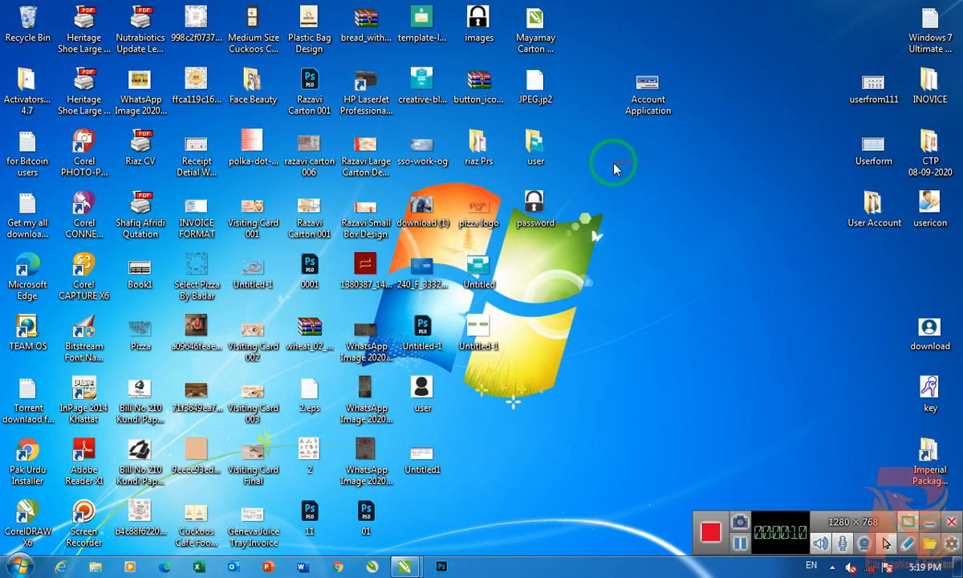
drag(720, 1, 606, 217)
click(620, 177)
click(656, 100)
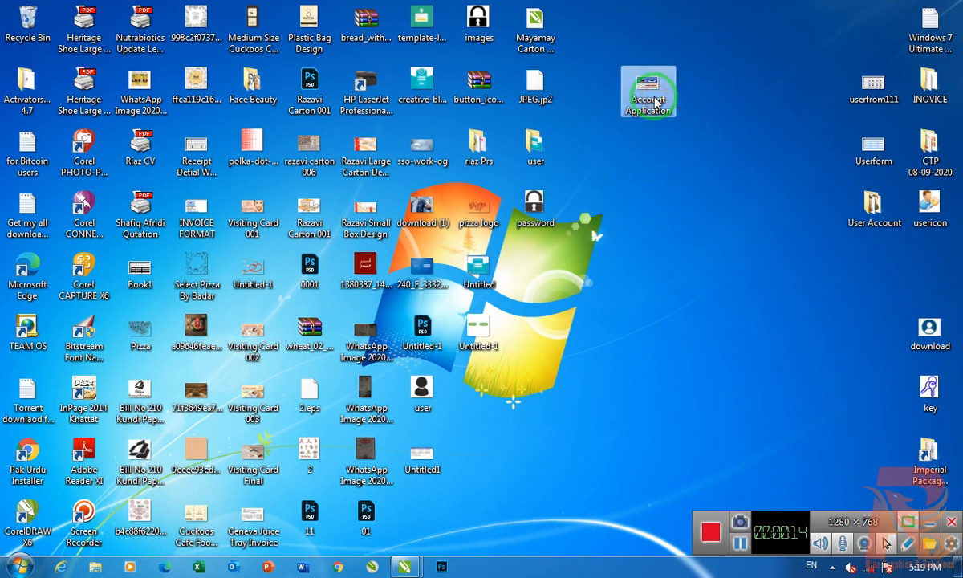
right_click(695, 60)
click(716, 97)
click(642, 103)
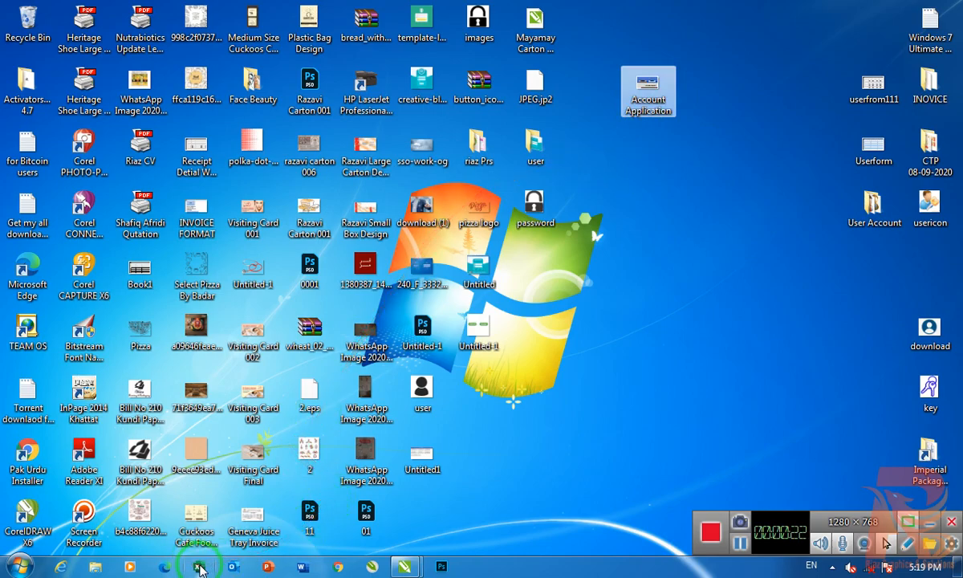
- Open the Account Application file from the desktop and reposition its User Account login window
click(692, 259)
click(662, 95)
double_click(662, 94)
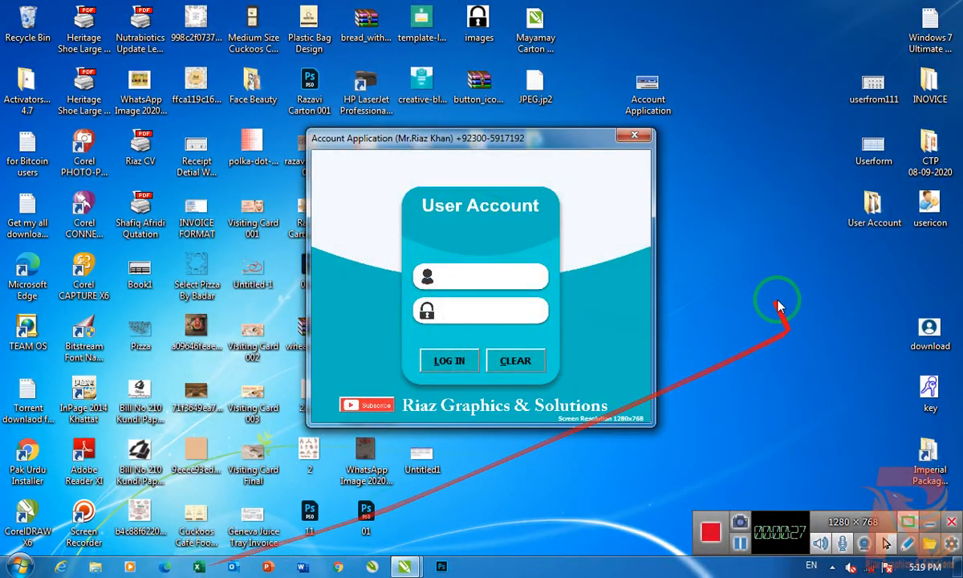
drag(534, 137, 575, 113)
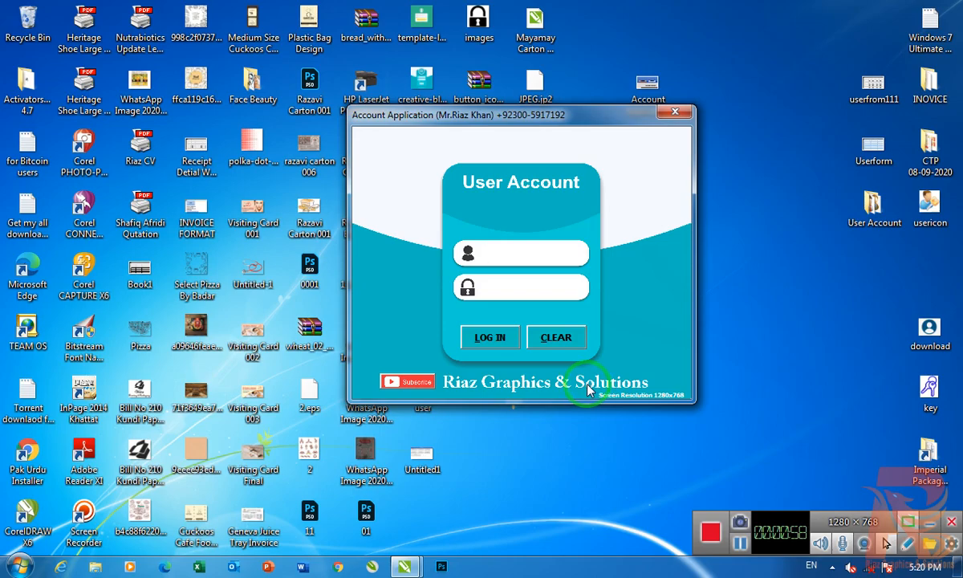
right_click(790, 326)
click(816, 368)
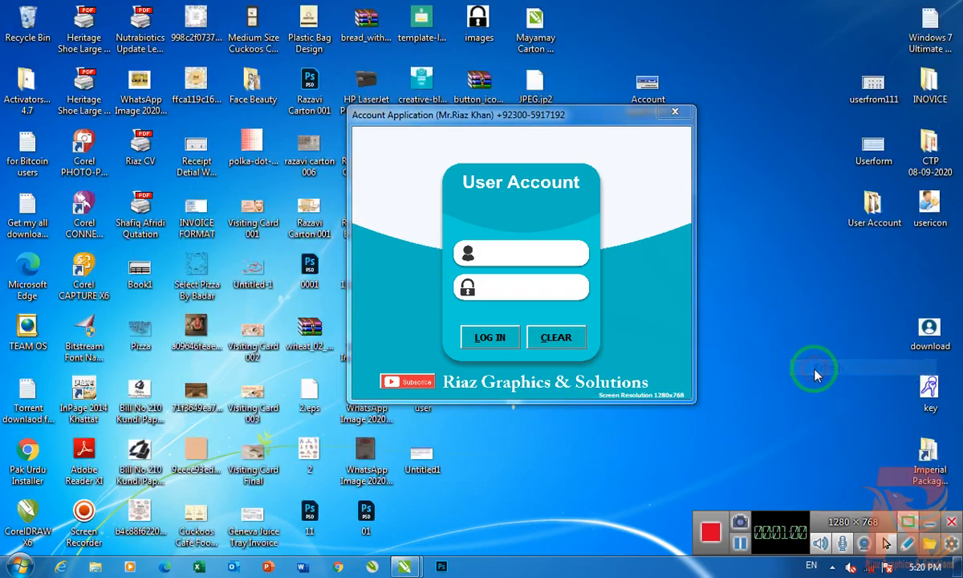
- Follow the login form's Subscribe link to the YouTube channel, look through its uploaded videos and minimize the browser
click(410, 384)
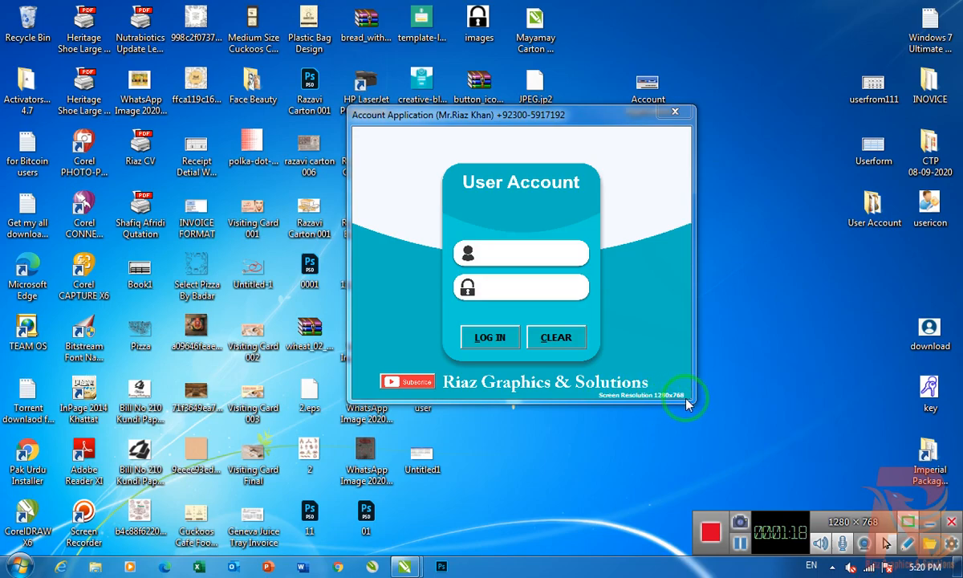
click(410, 382)
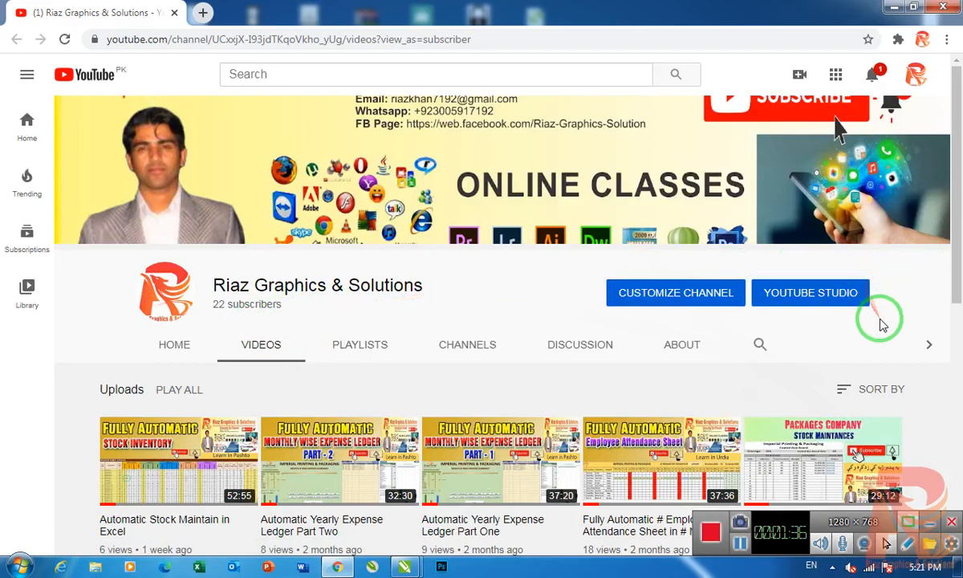
scroll(353, 398, down, 2)
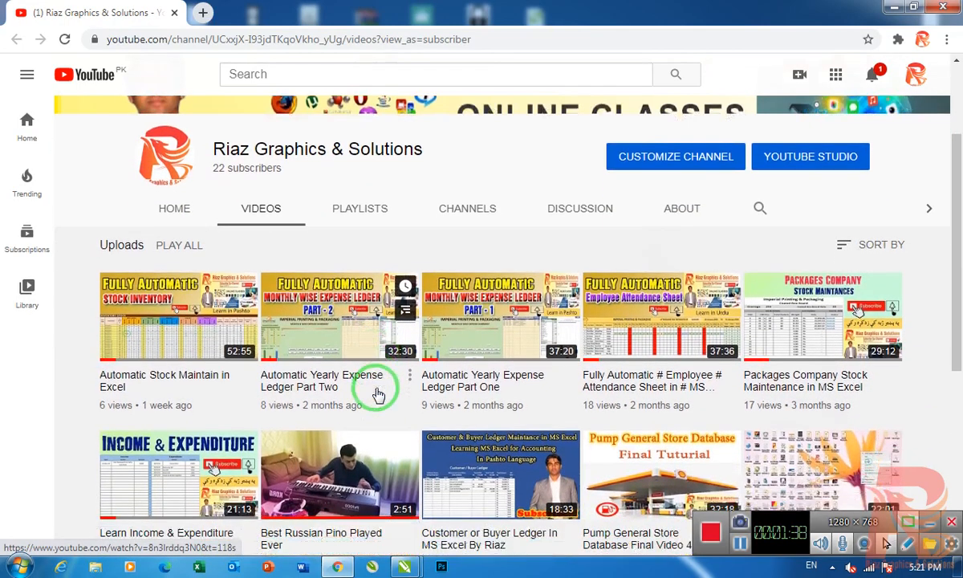
scroll(377, 393, down, 1)
scroll(229, 353, down, 1)
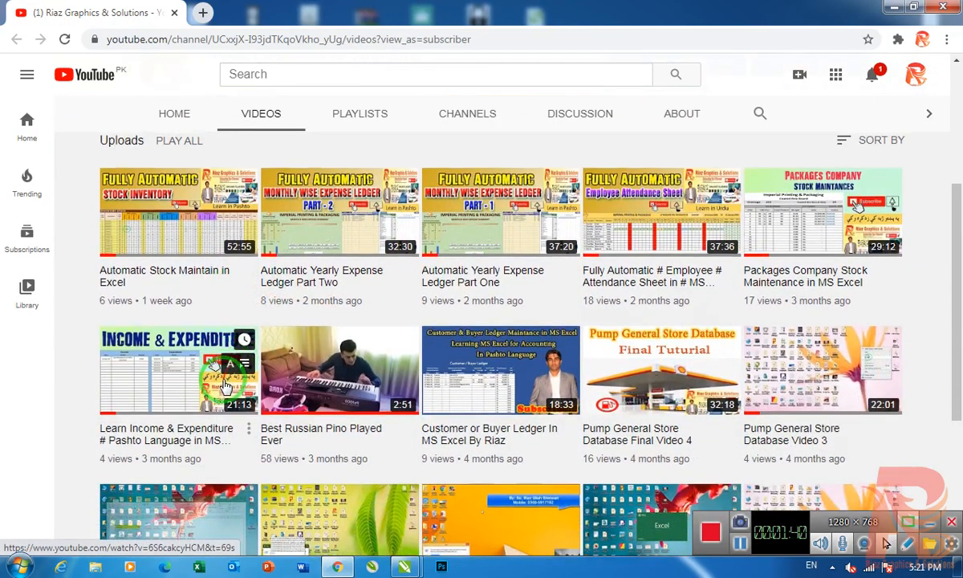
scroll(225, 385, up, 2)
scroll(243, 351, down, 3)
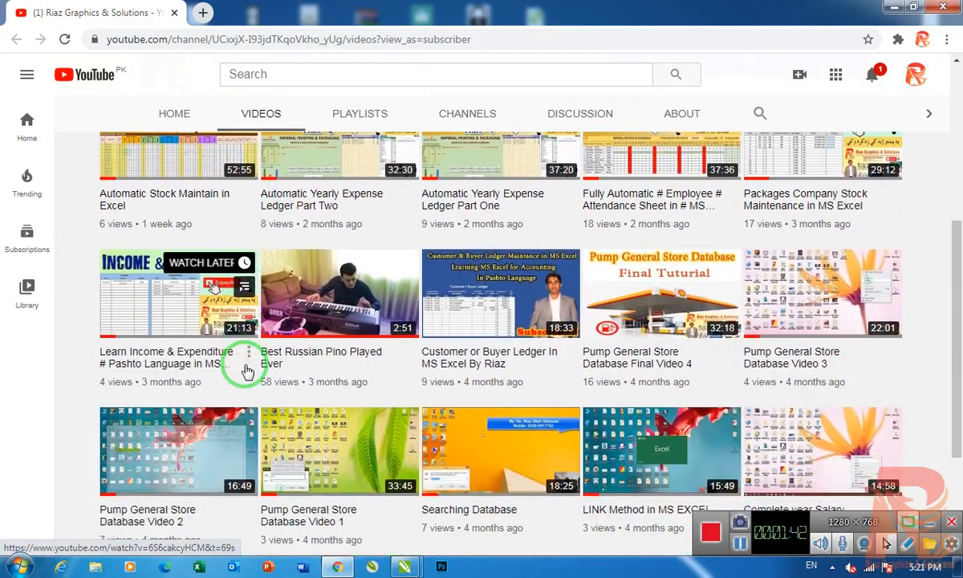
scroll(245, 368, up, 5)
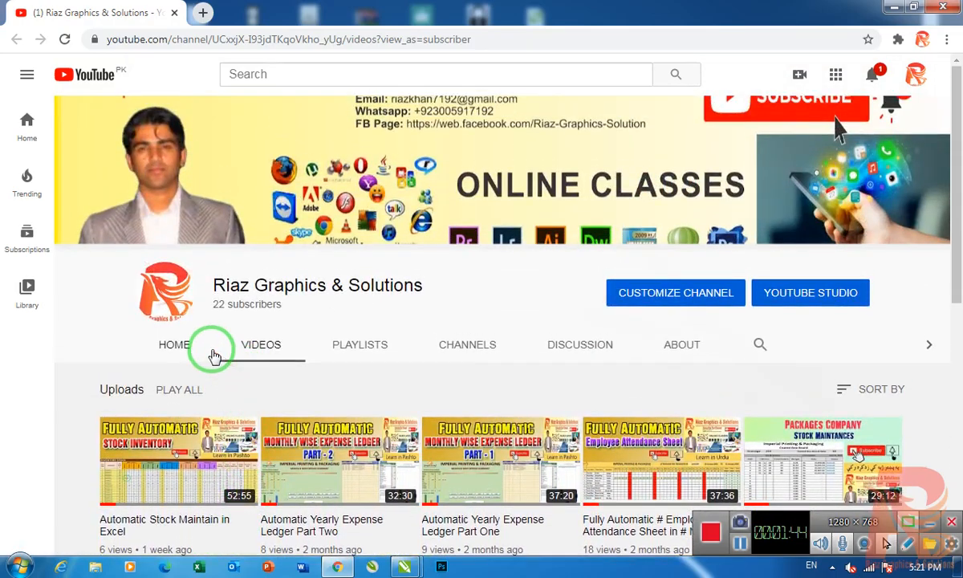
click(893, 6)
- Fill the login form with the user name kjfksdjfklj and a test password, and clear both fields
click(500, 254)
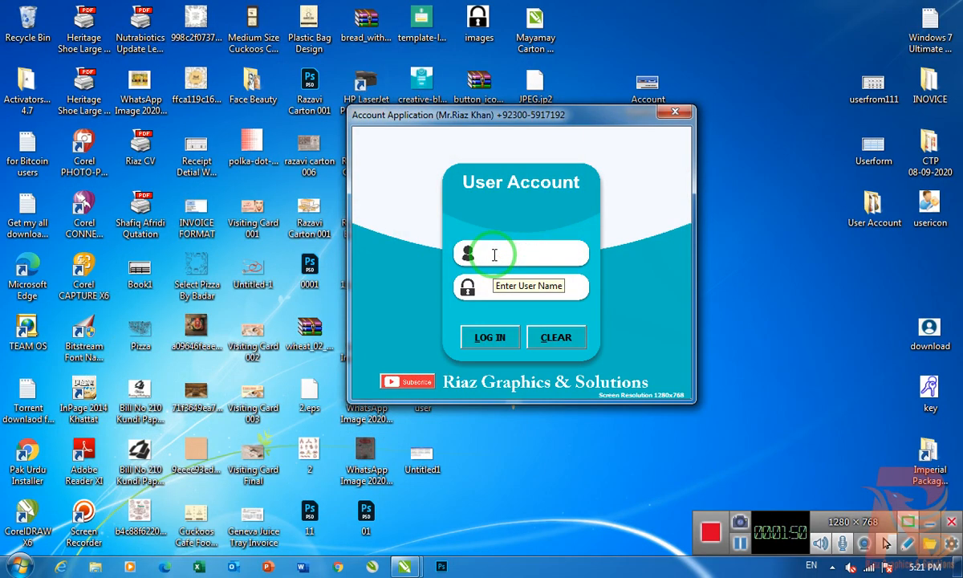
click(495, 287)
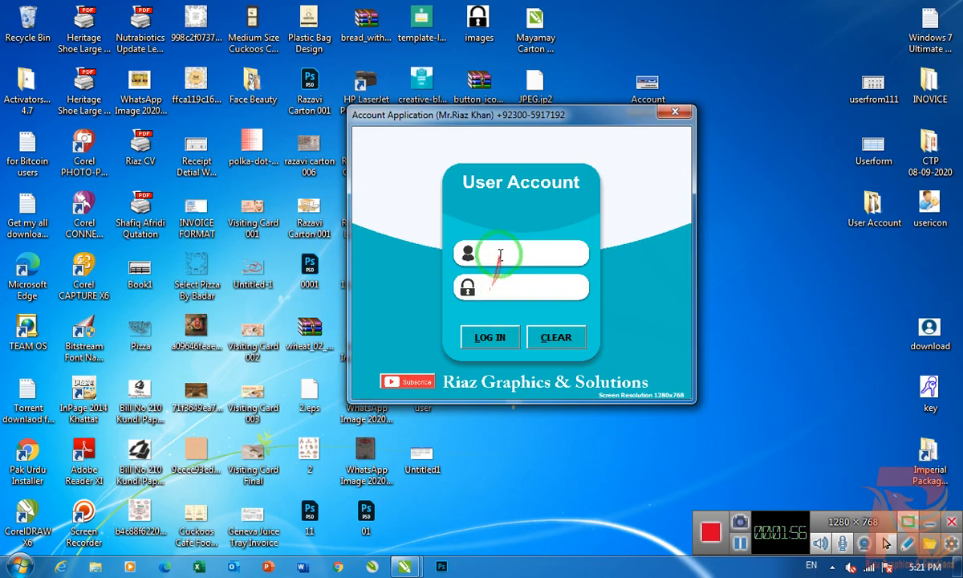
click(499, 253)
click(500, 287)
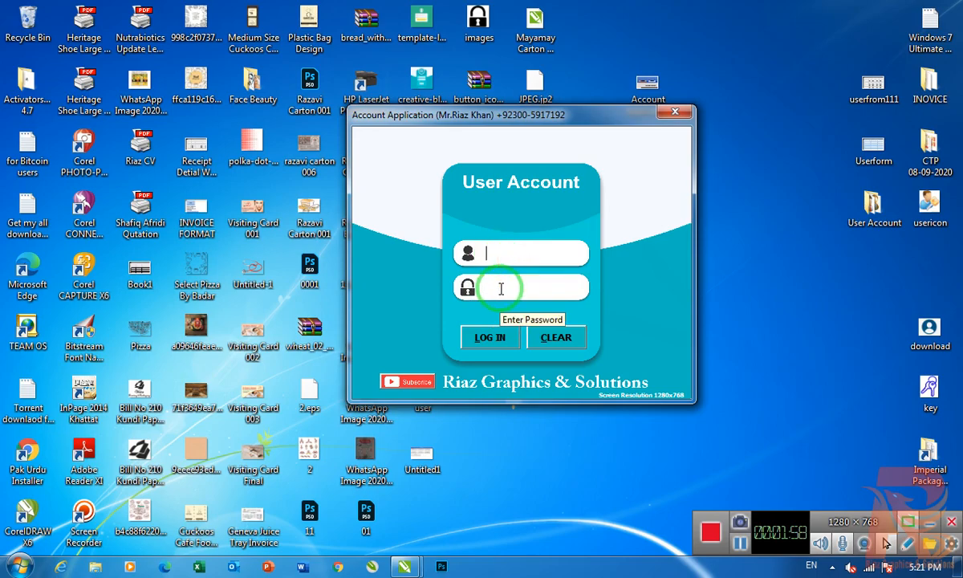
click(499, 256)
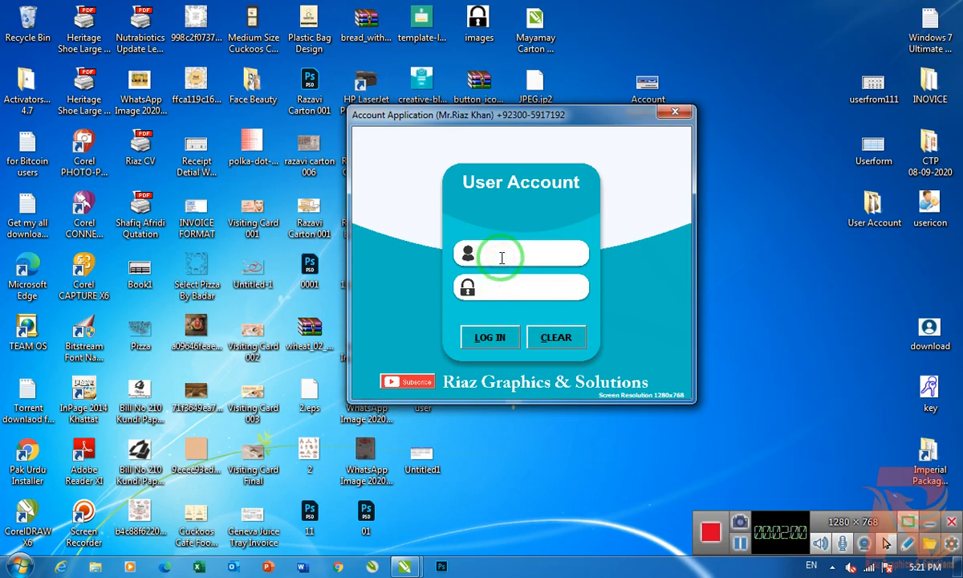
text(kjfksdjfklj)
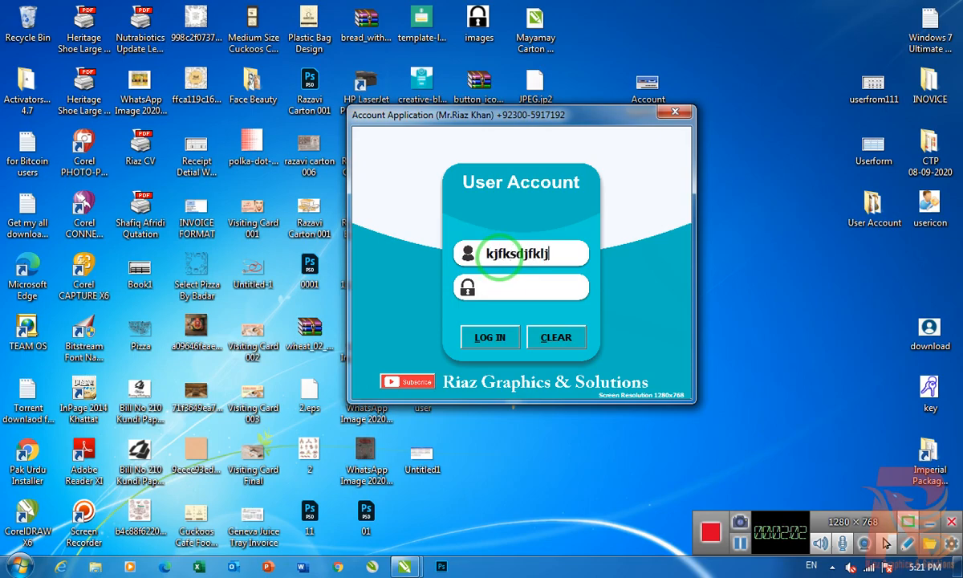
text(********)
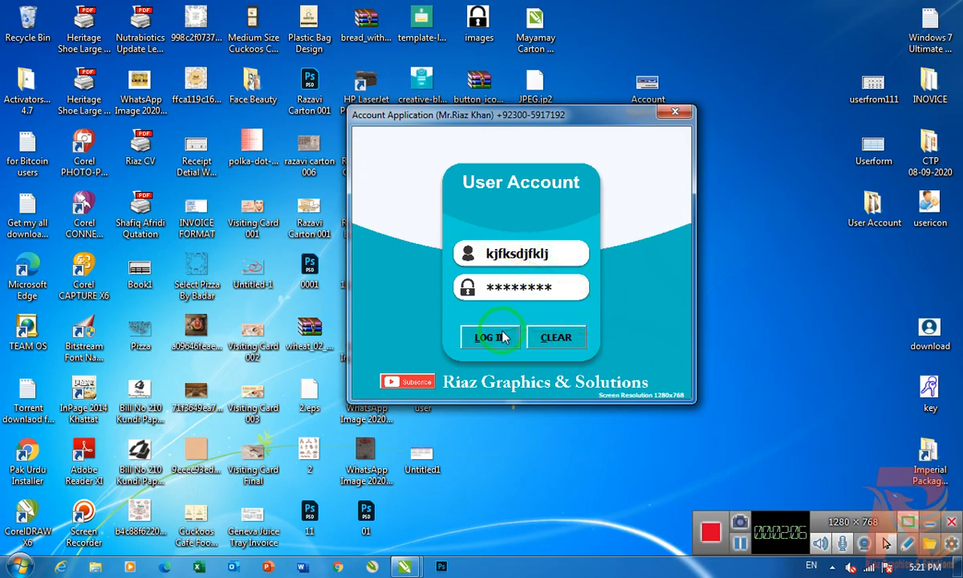
click(561, 340)
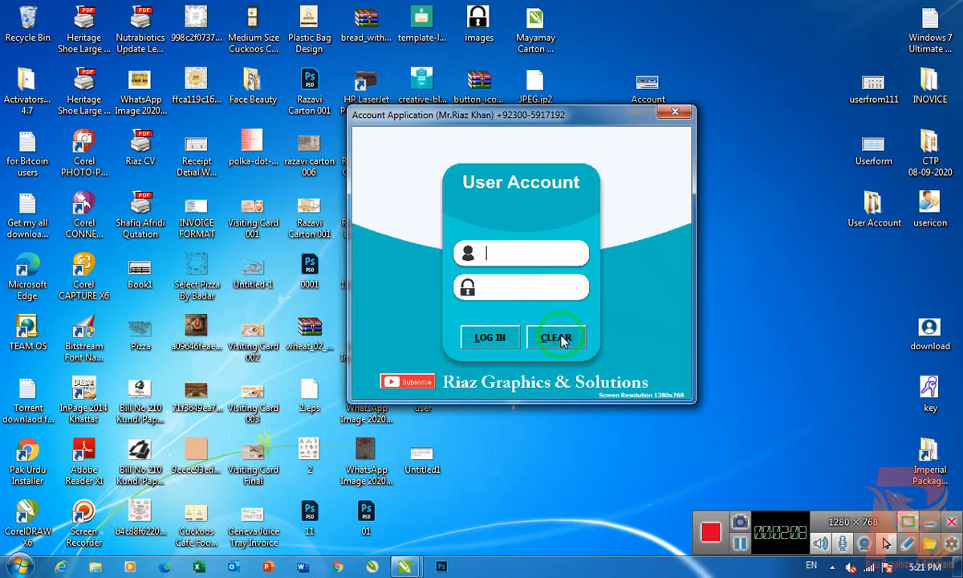
- Try to log in with the user name admindfjk and a test password, and dismiss the resulting message
click(498, 255)
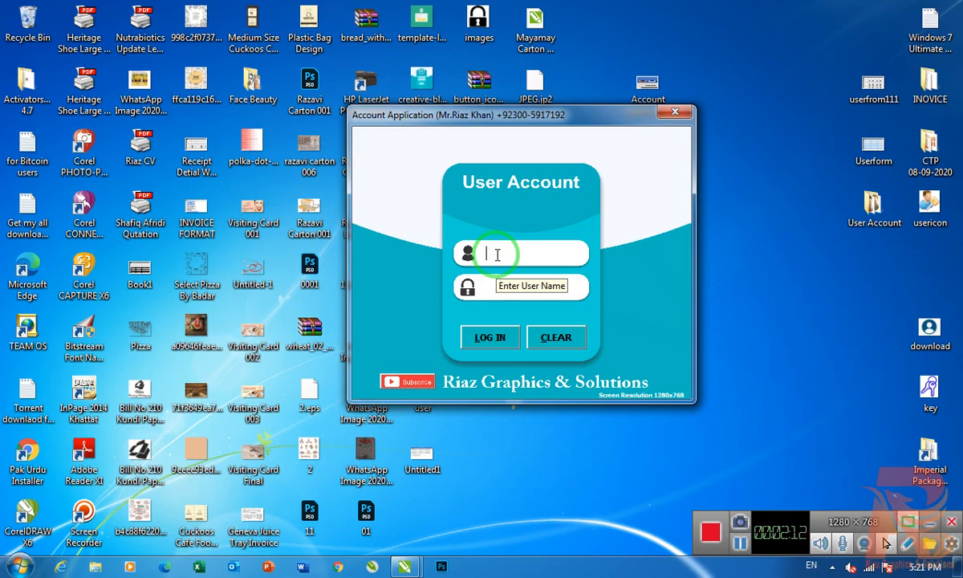
text(admindfjk)
key(Tab)
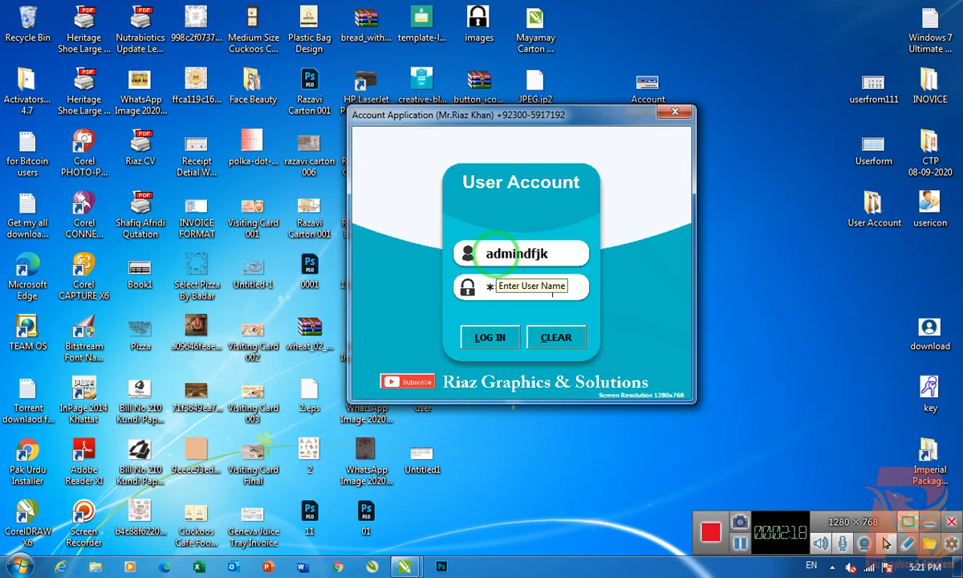
click(499, 340)
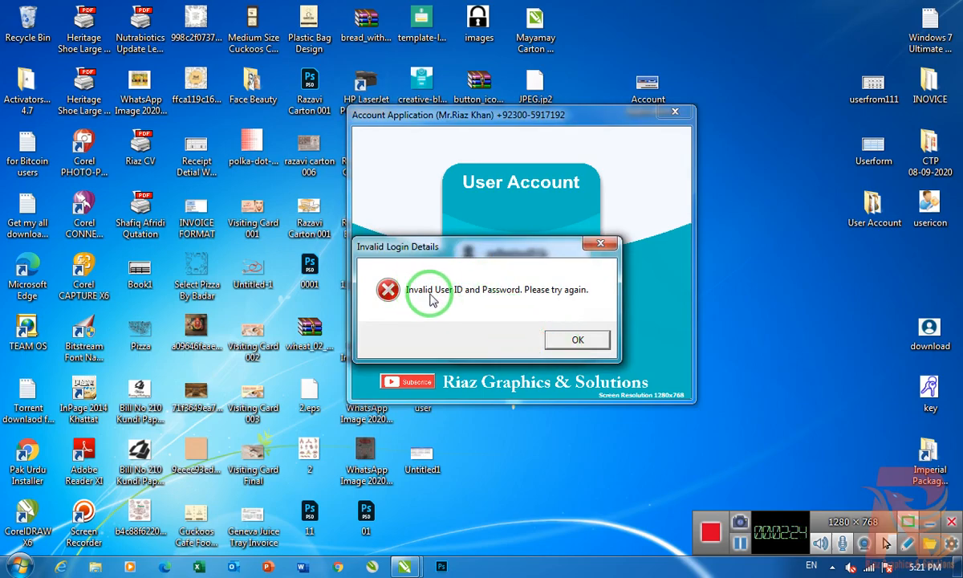
click(603, 346)
- Retry the login three more times with the same credentials, dismissing the message after each attempt
click(492, 338)
click(568, 340)
click(487, 340)
click(576, 340)
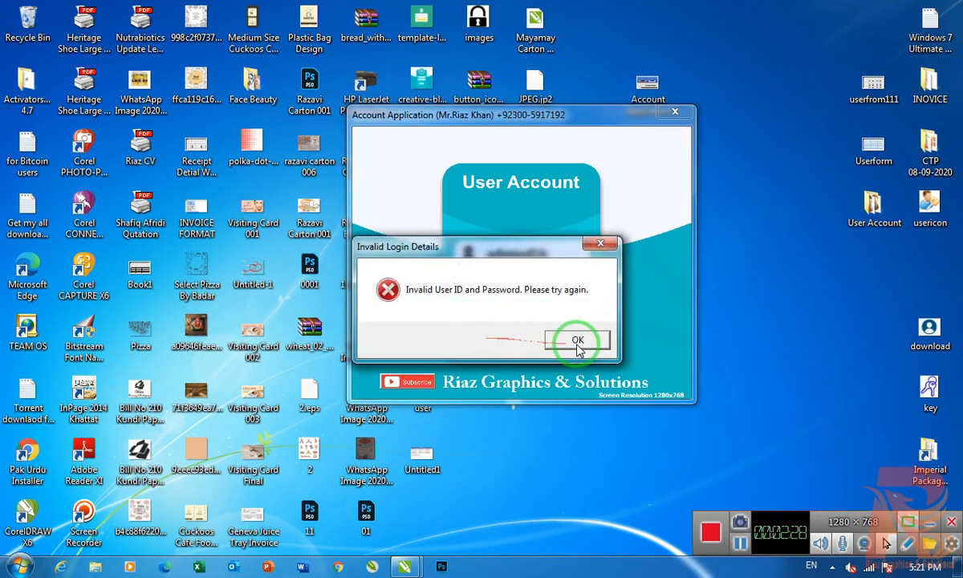
click(479, 341)
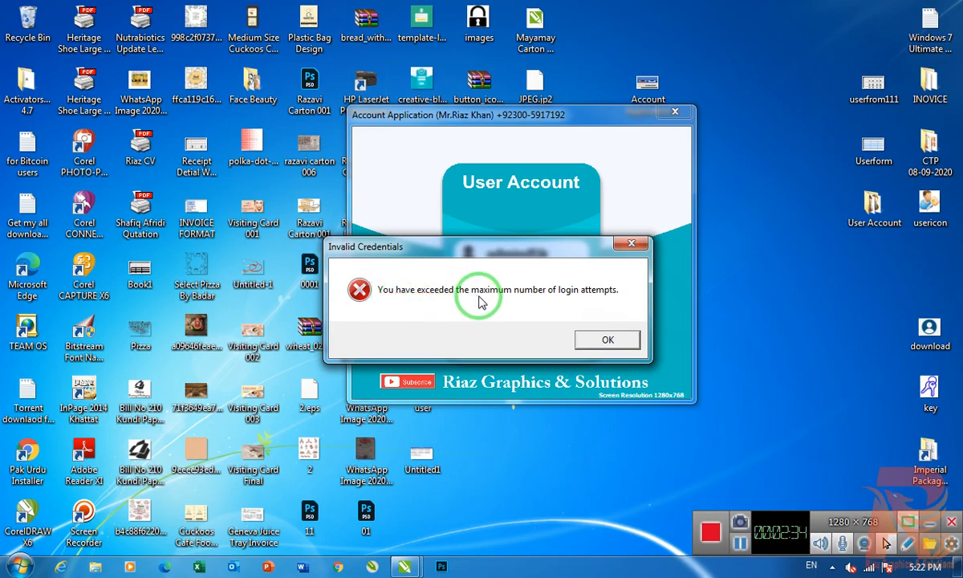
click(607, 340)
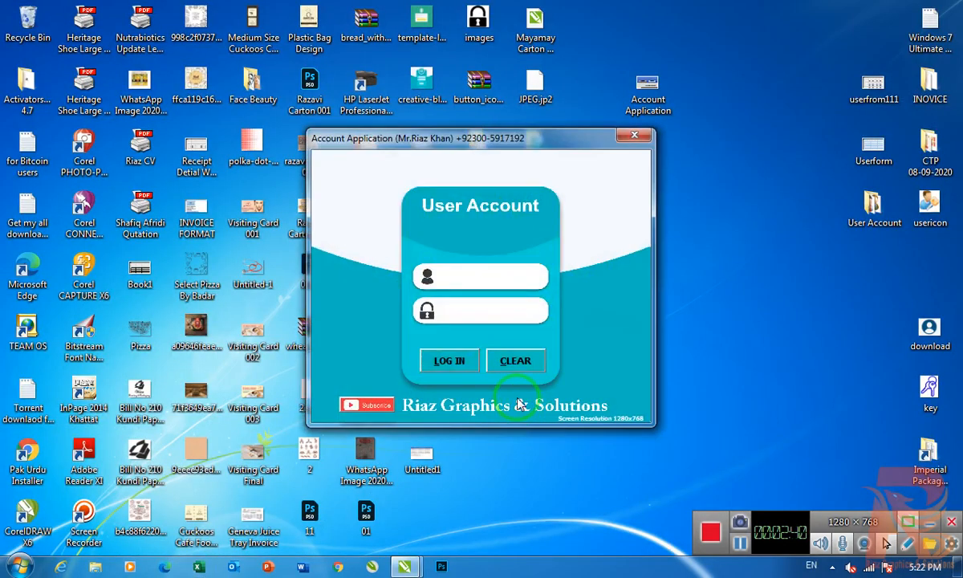
- Log in to the application with the user name admin and the account password
click(485, 280)
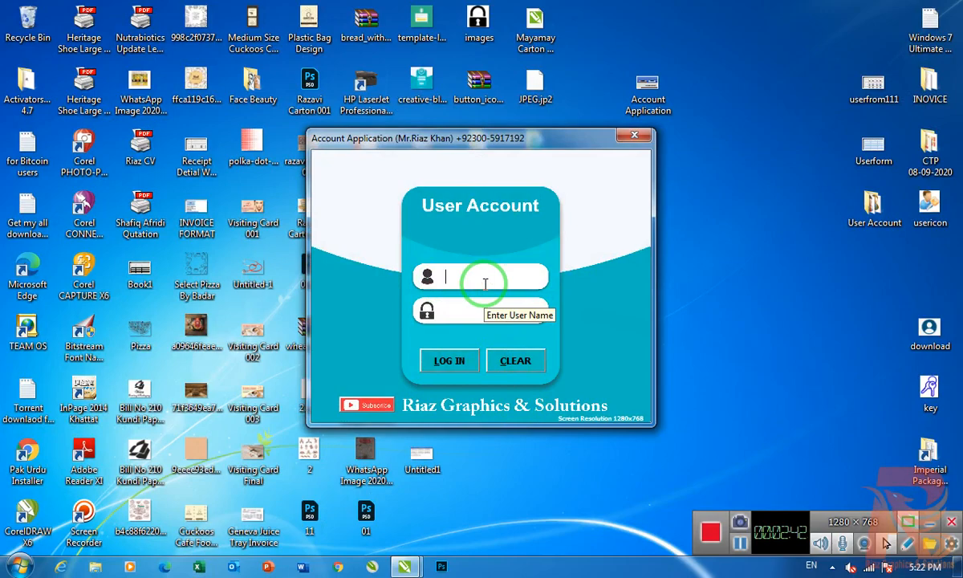
text(ad)
text(mi)
text(*****)
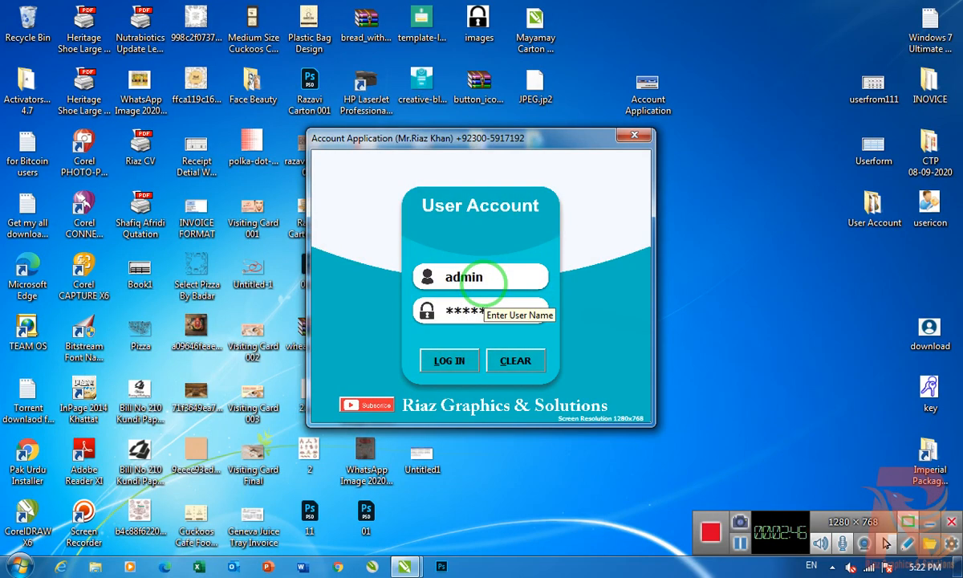
click(440, 361)
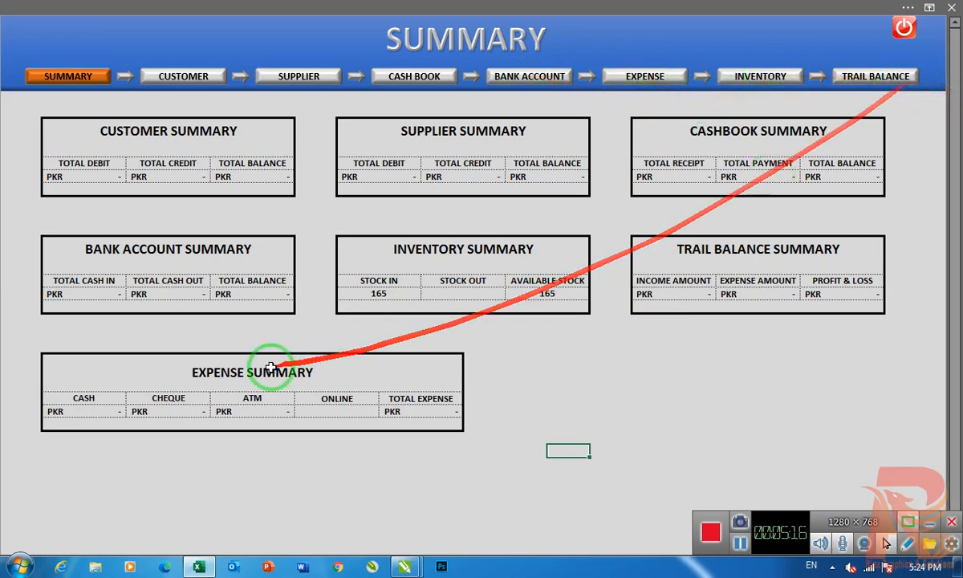
- Open the Customer sheet and examine the customer debit, credit and balance table and the Customer Name slicer
click(181, 80)
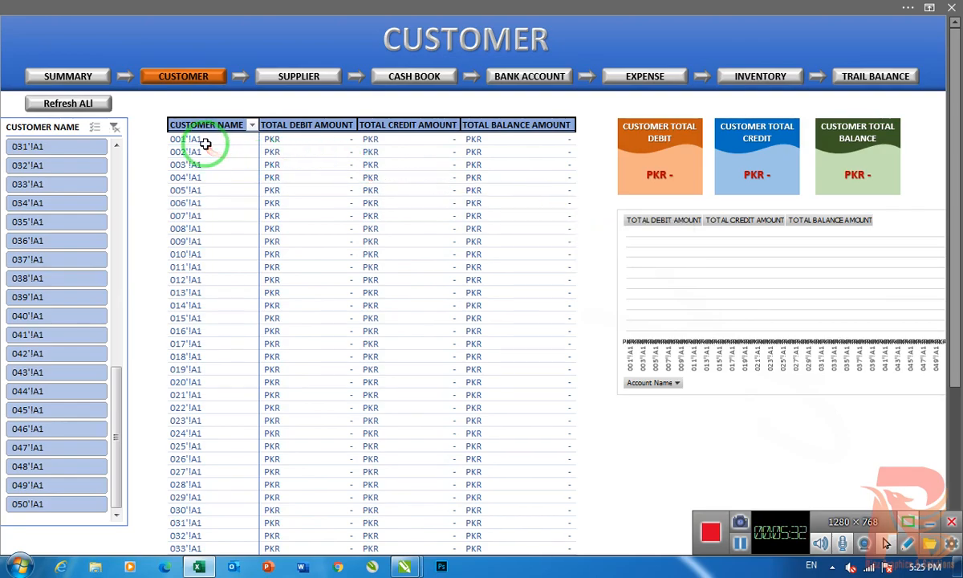
scroll(219, 398, down, 6)
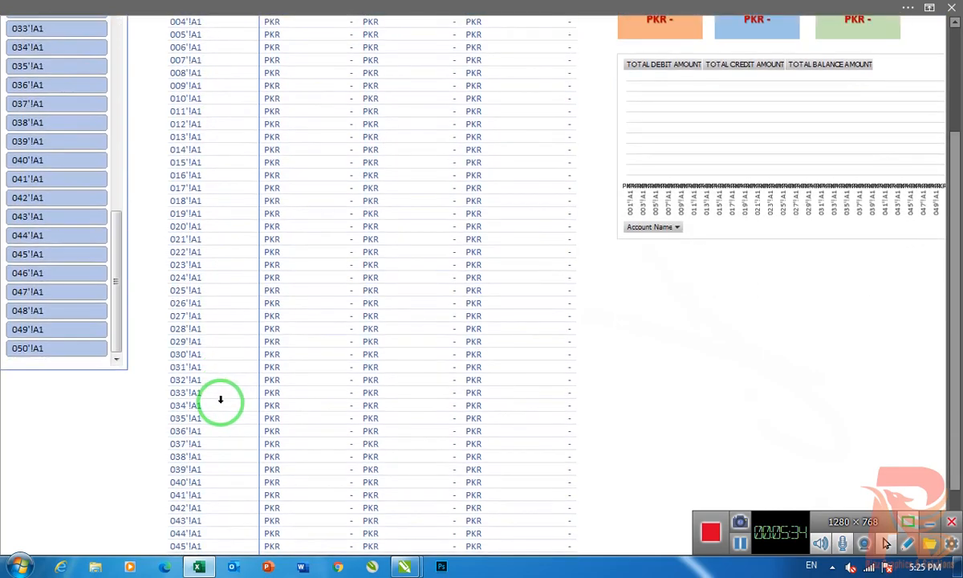
scroll(221, 501, down, 1)
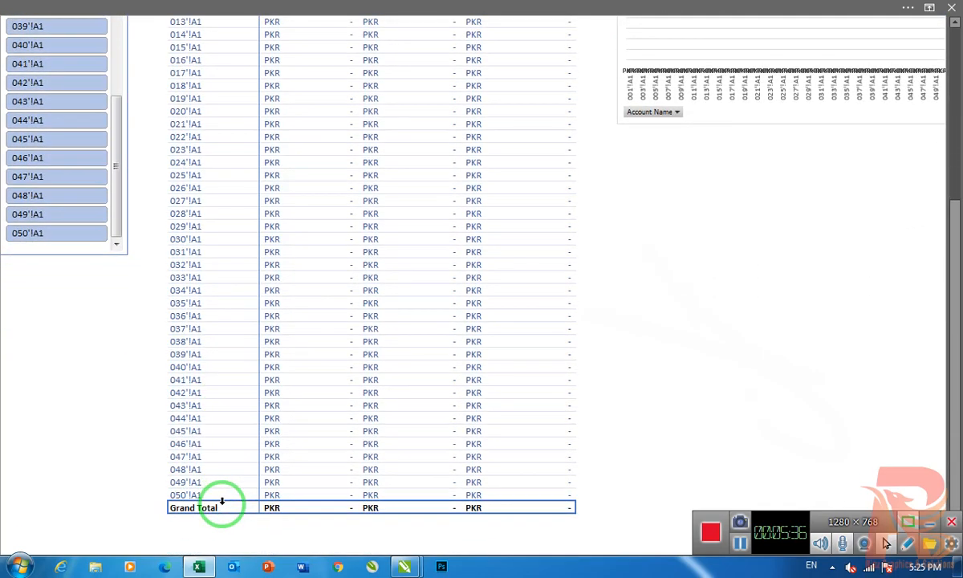
scroll(441, 499, up, 5)
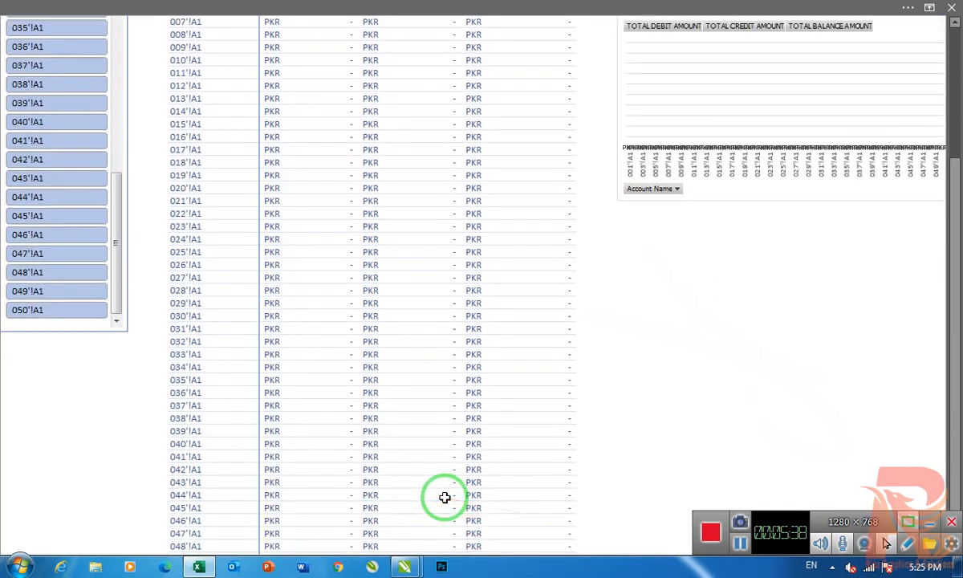
scroll(444, 498, up, 1)
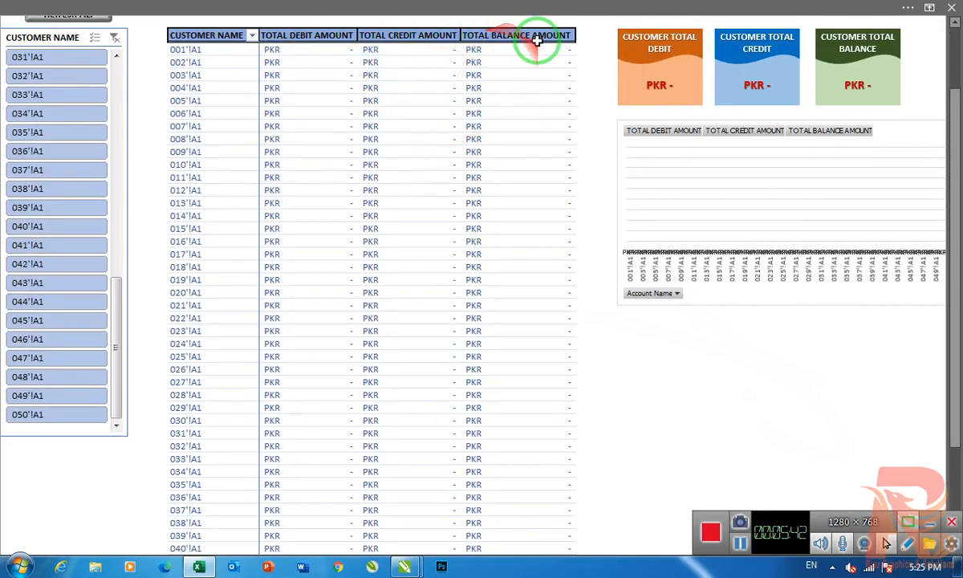
scroll(361, 313, up, 5)
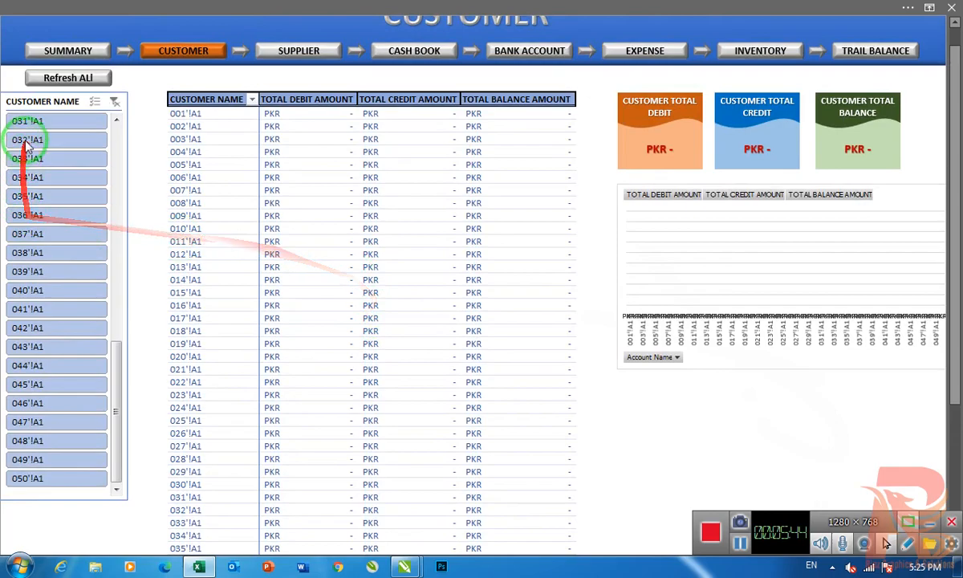
drag(115, 397, 115, 158)
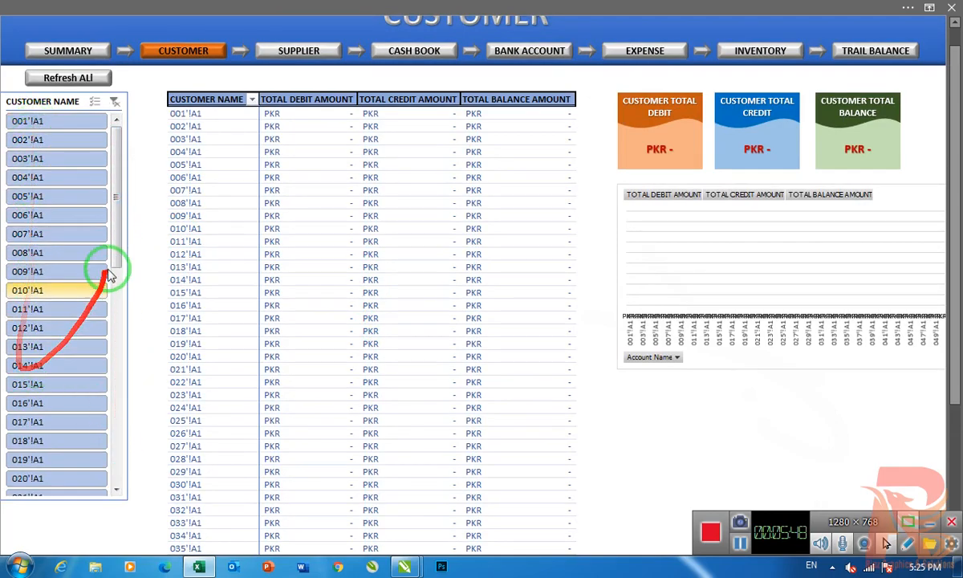
drag(116, 232, 125, 156)
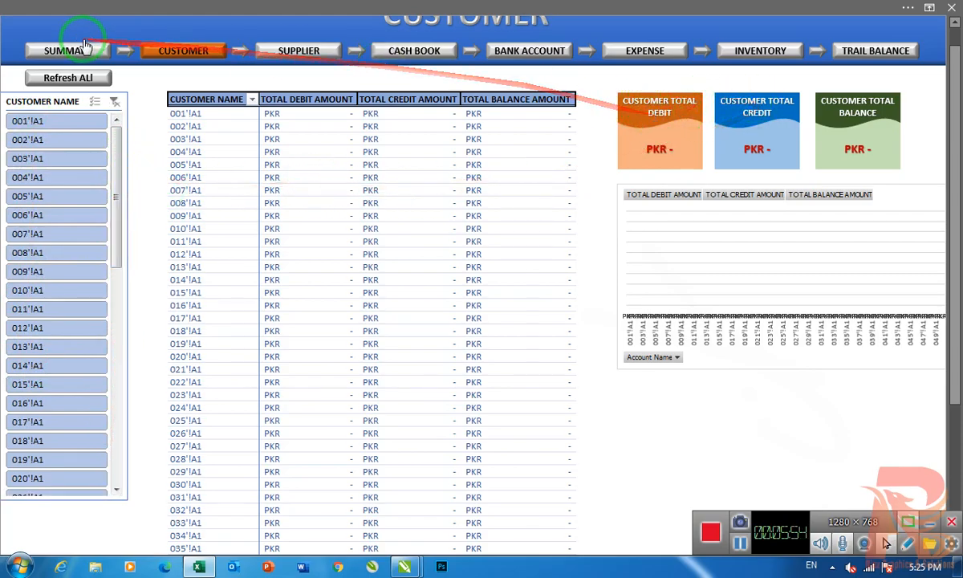
- Switch between the Summary and Customer sheets to compare the customer summary with the customer dashboard
click(48, 50)
click(191, 82)
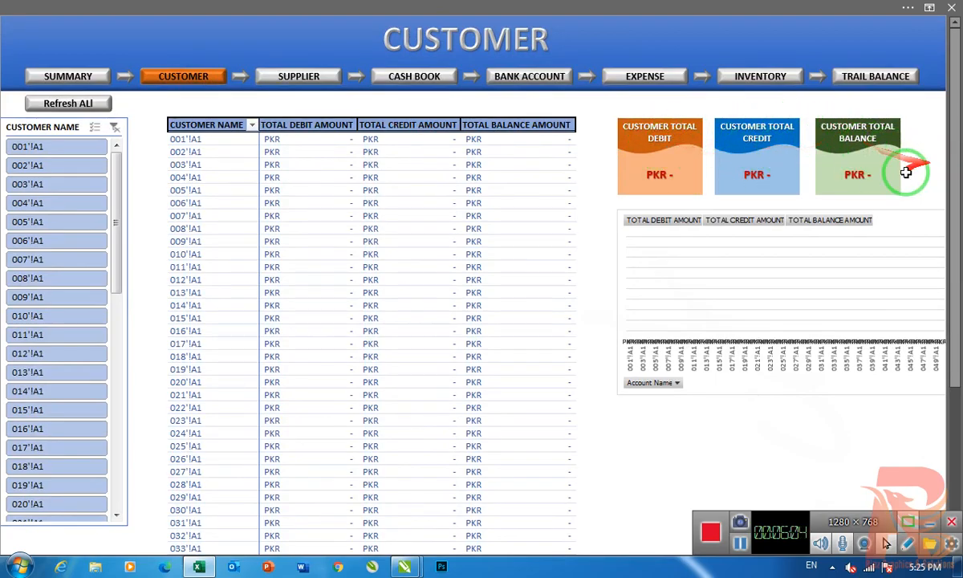
click(68, 77)
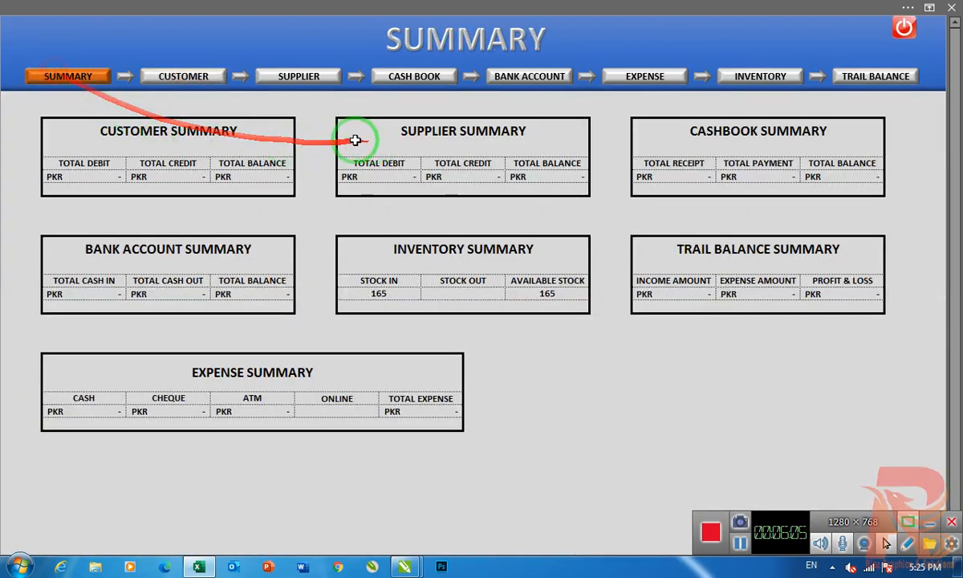
click(173, 84)
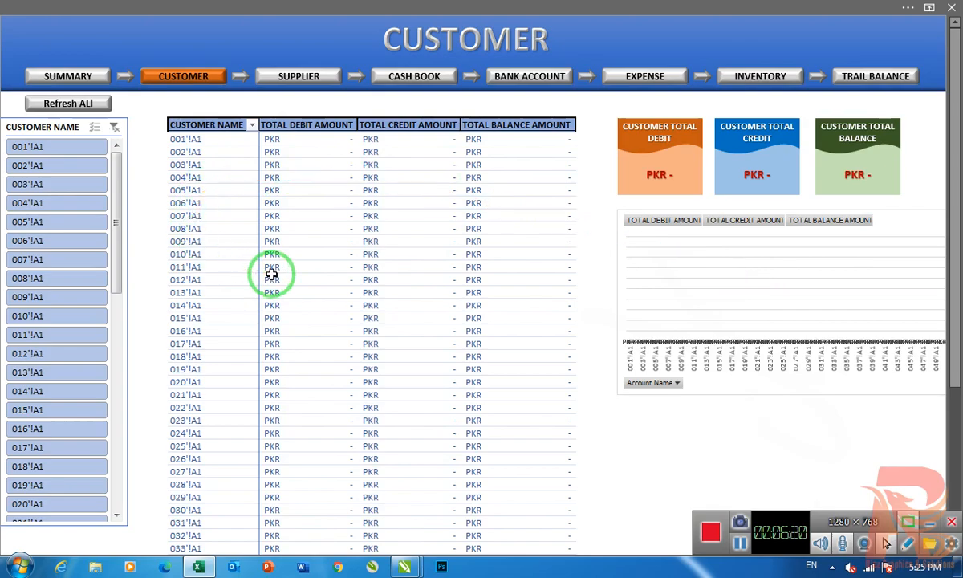
- Examine the Supplier, Cash Book, Bank Account and Expense dashboards one after another
click(305, 86)
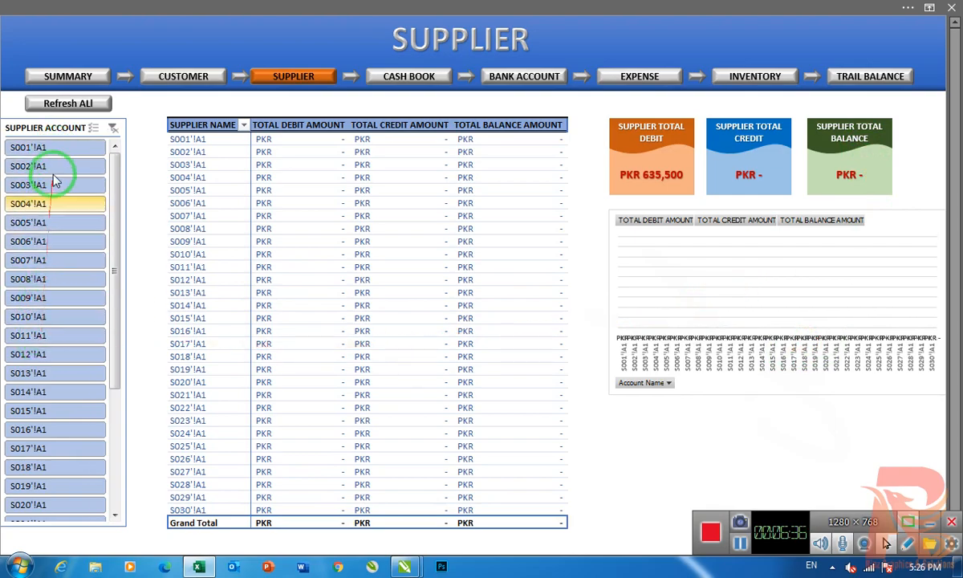
click(413, 78)
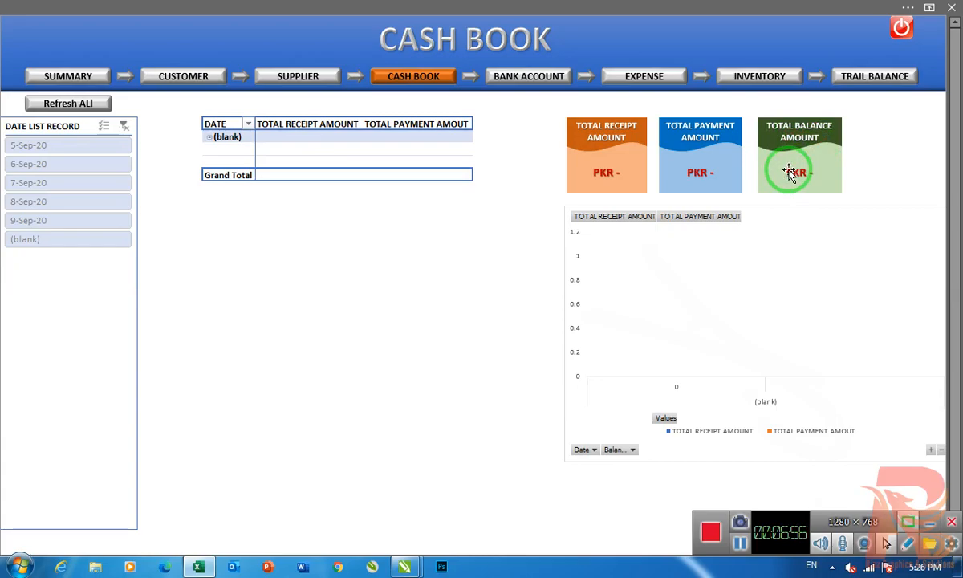
click(525, 80)
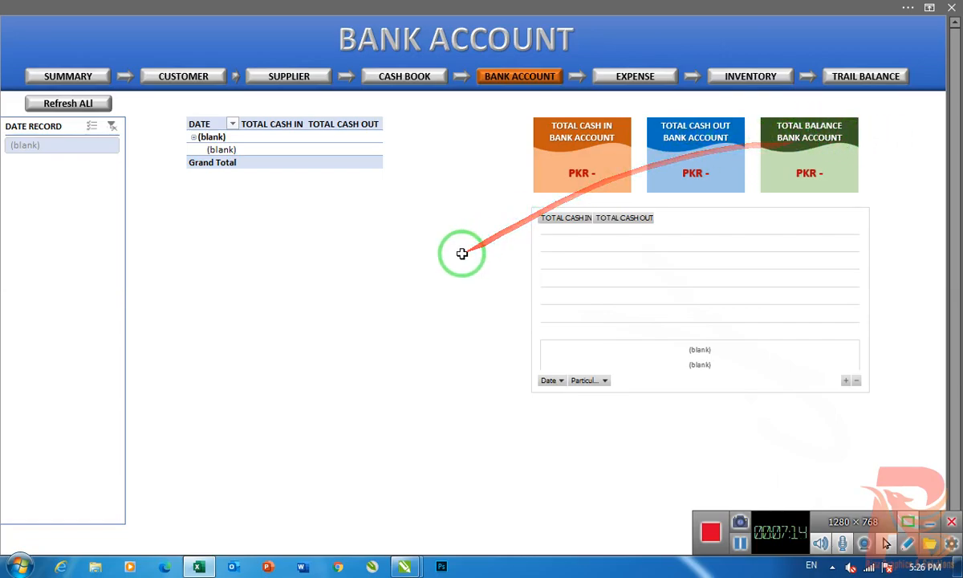
click(638, 80)
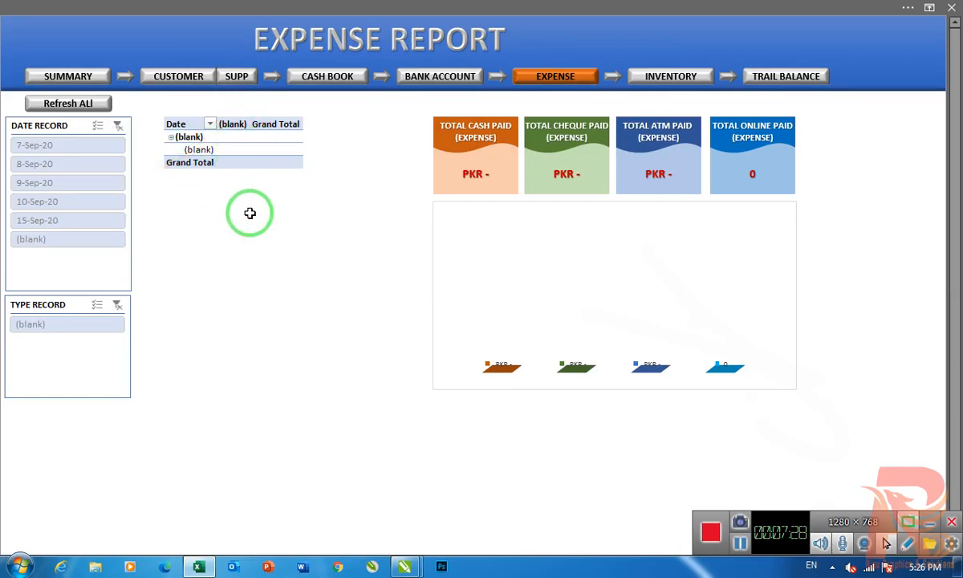
- Examine the Inventory dashboard, refreshing all its data, and the income and expense tables of the Trail Balance dashboard
click(674, 75)
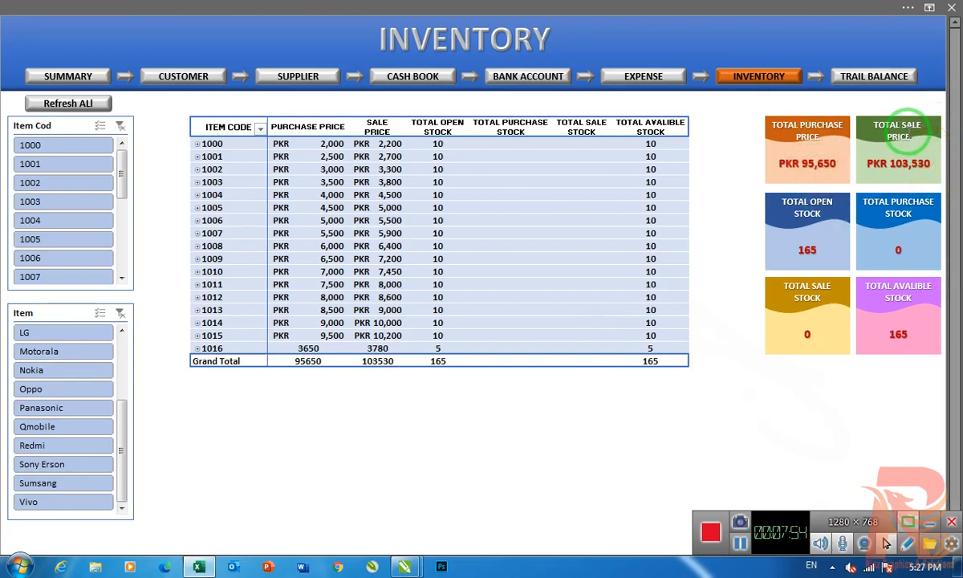
click(68, 102)
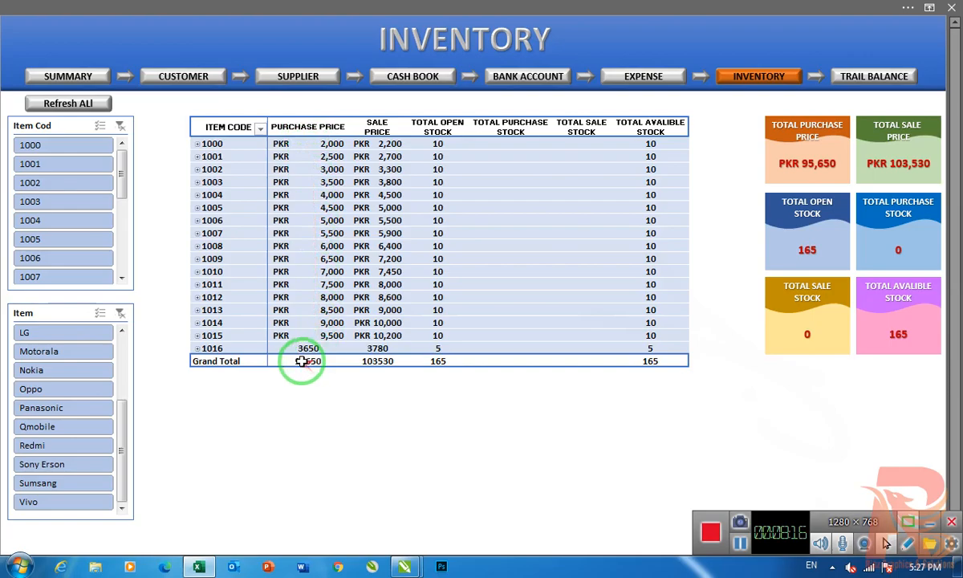
mouse_move(311, 362)
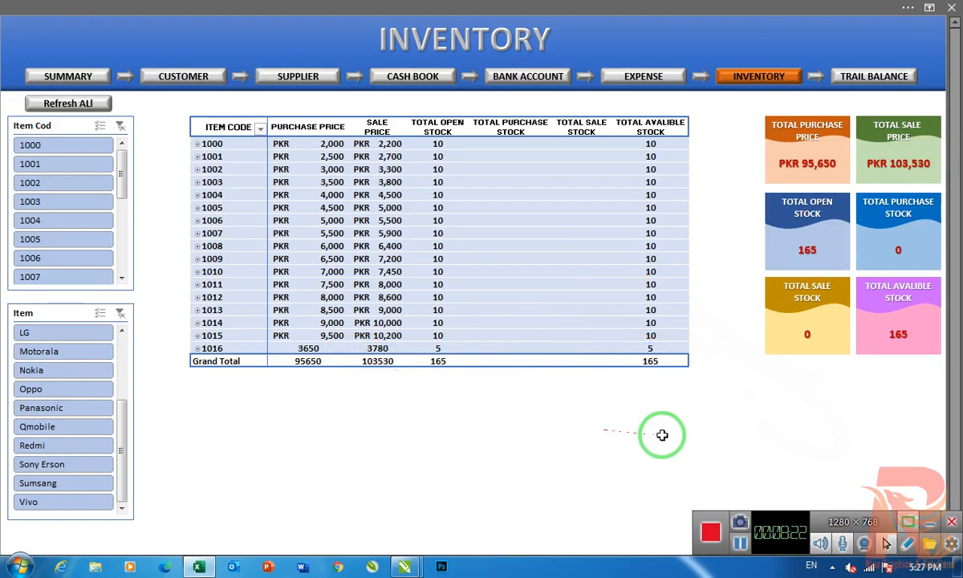
click(853, 77)
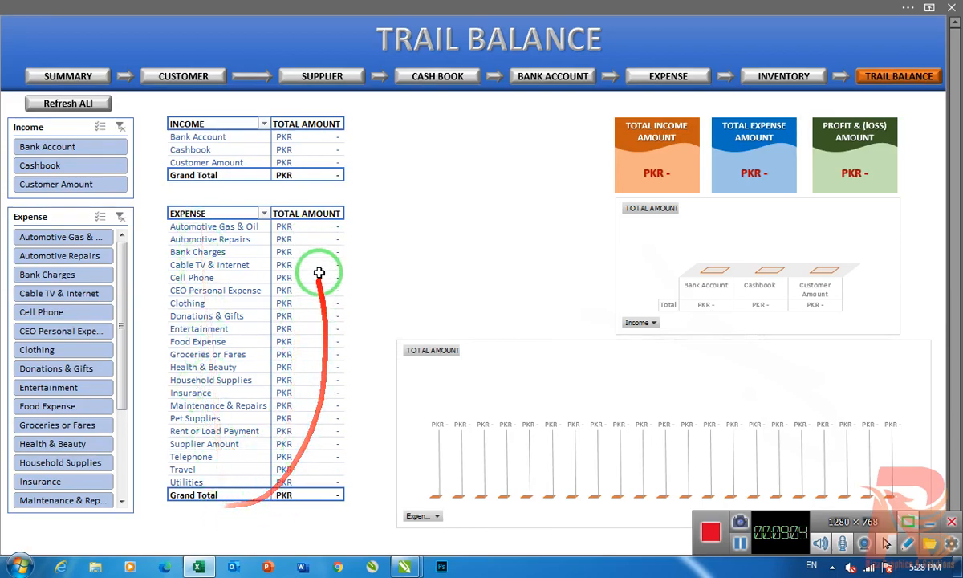
mouse_move(305, 228)
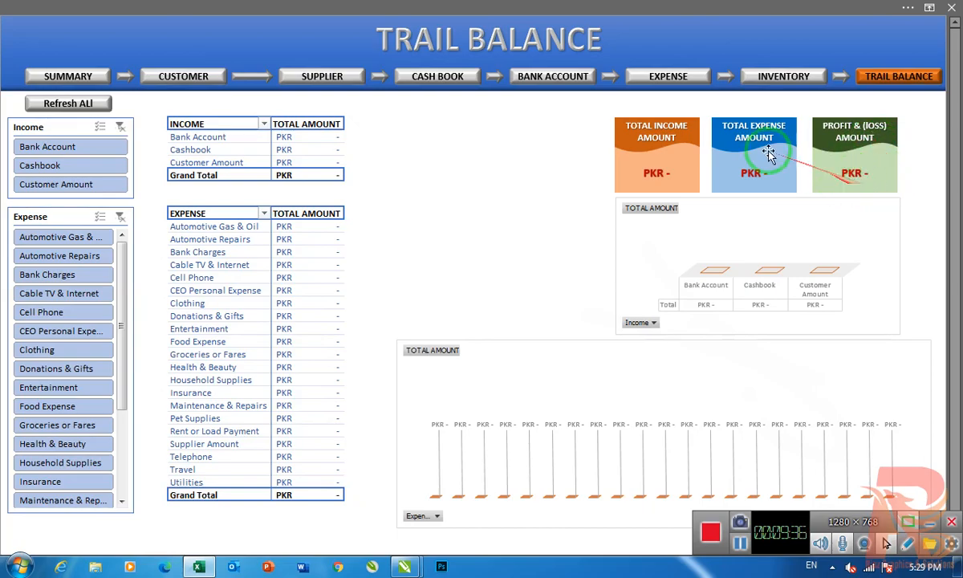
- Open the customer ledger list from the Summary sheet and change its heading to CUSTOMER CONTENTS
click(68, 76)
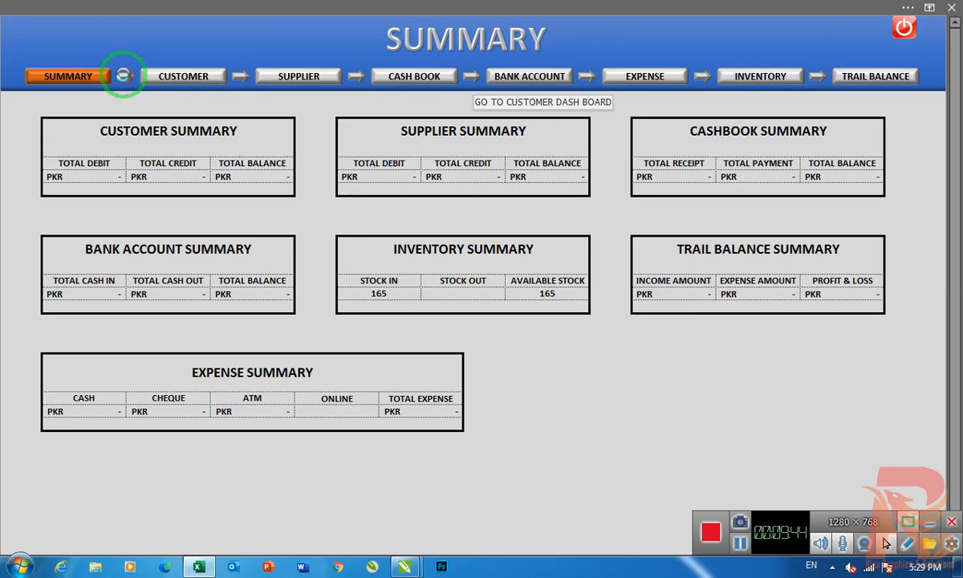
click(122, 75)
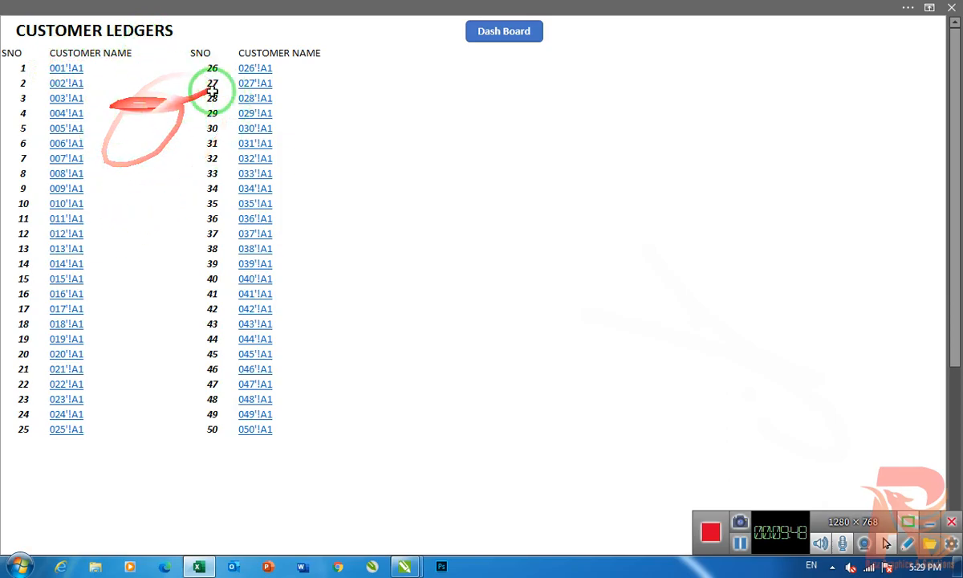
click(100, 32)
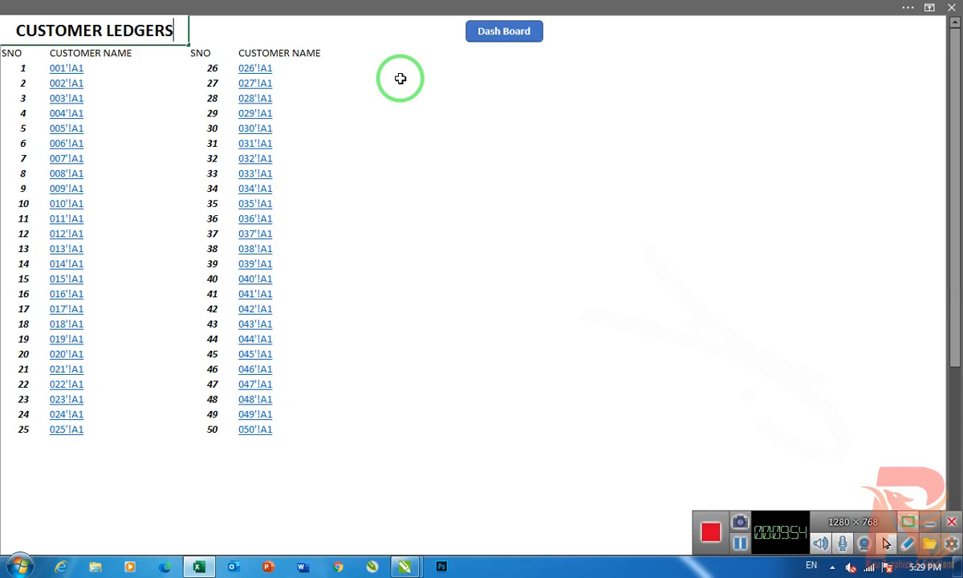
key(F2)
key(BackSpace)
key(BackSpace)
key(BackSpace)
key(BackSpace)
key(BackSpace)
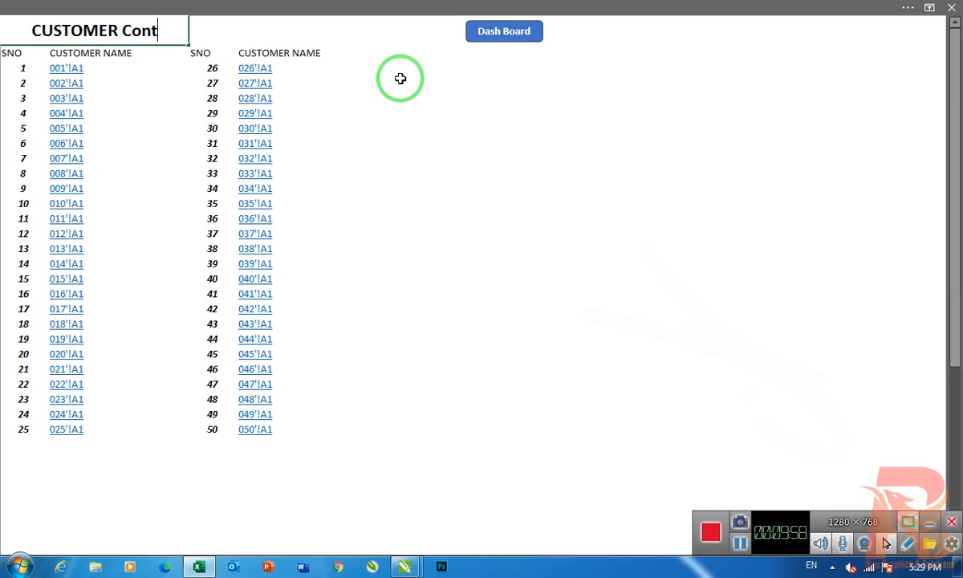
text(CONTENTS)
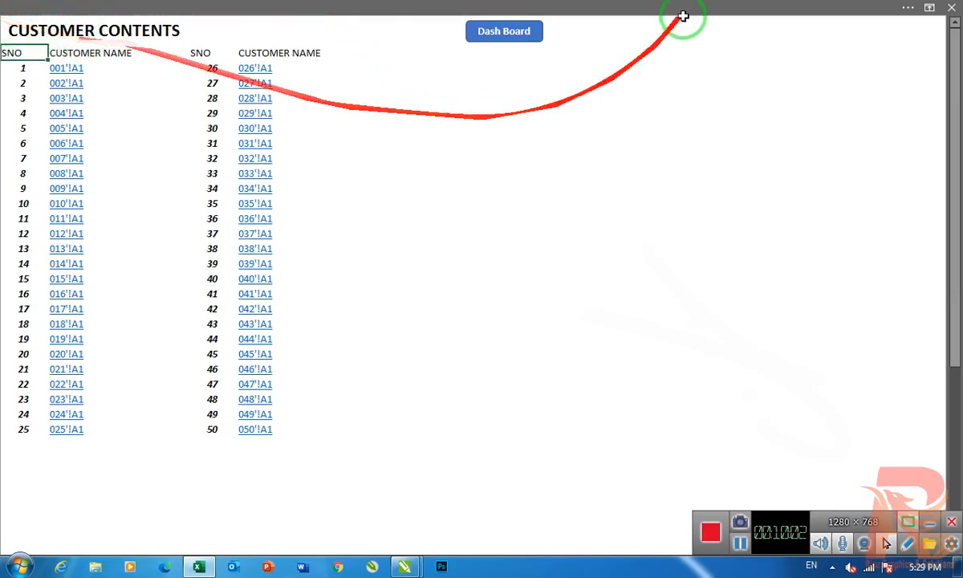
- View the Supplier Contents list by way of the Customer dashboard and return to the Supplier dashboard
click(509, 31)
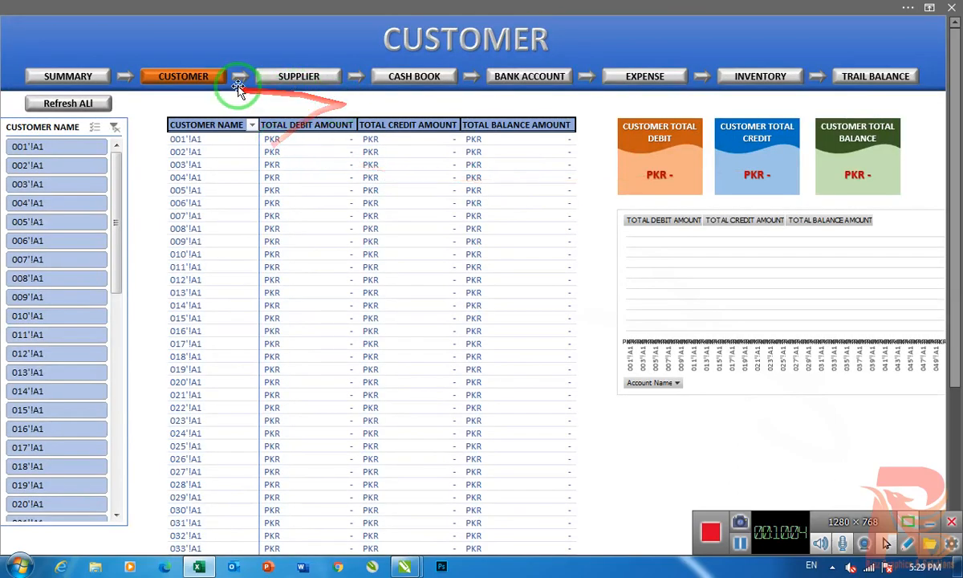
click(257, 80)
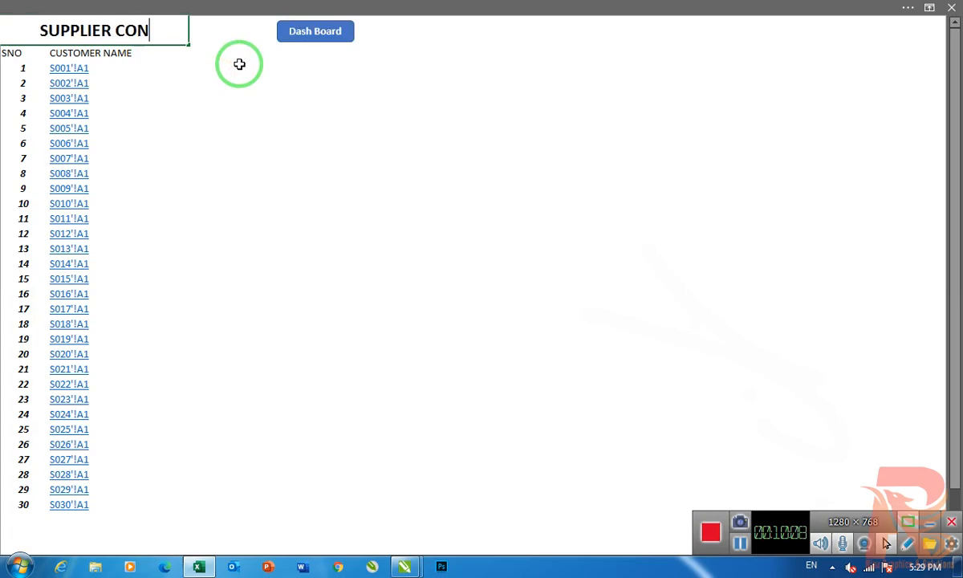
click(344, 32)
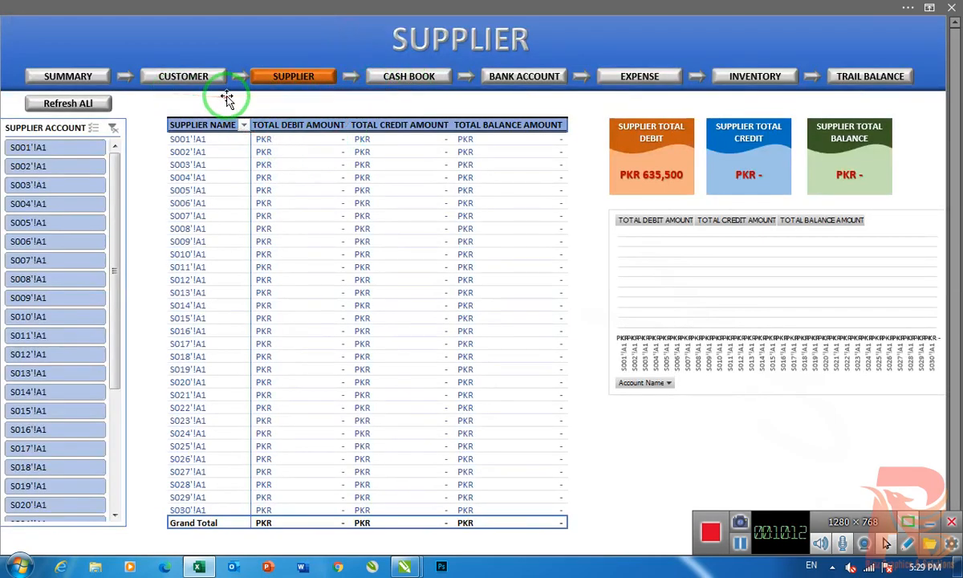
- In the Customer Contents list, replace the entries numbered 1 and 2 with the customers' full names
click(131, 83)
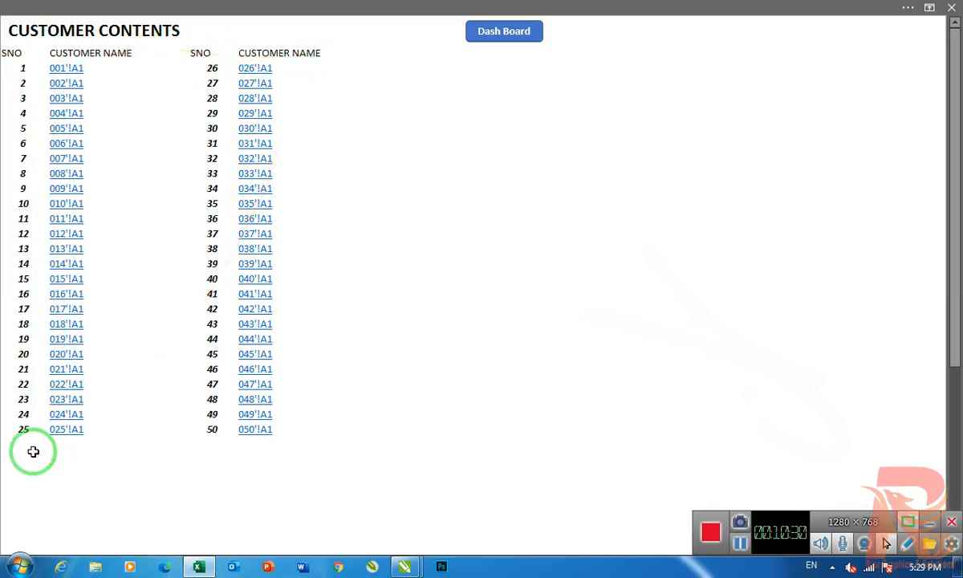
scroll(48, 407, down, 1)
scroll(48, 407, down, 2)
scroll(52, 432, up, 3)
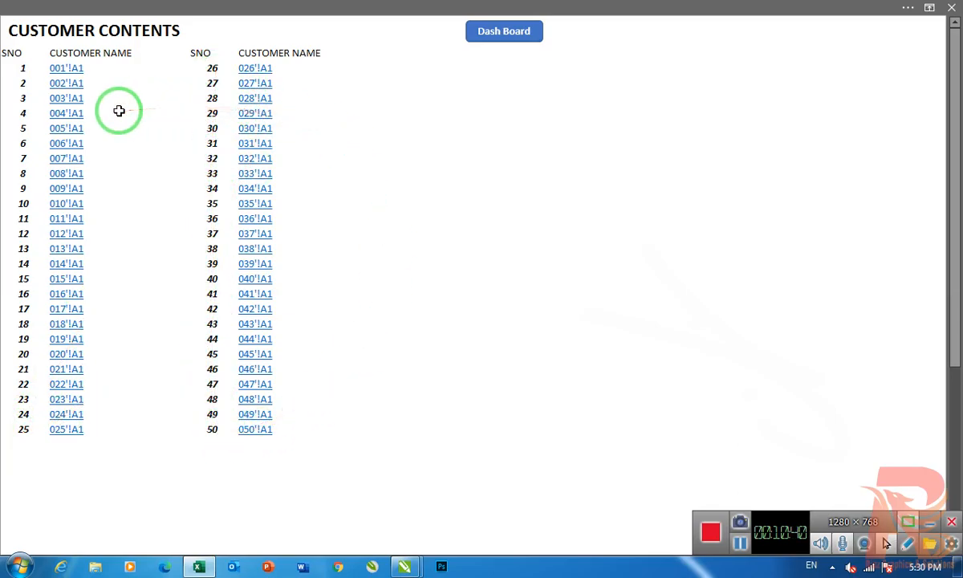
click(102, 68)
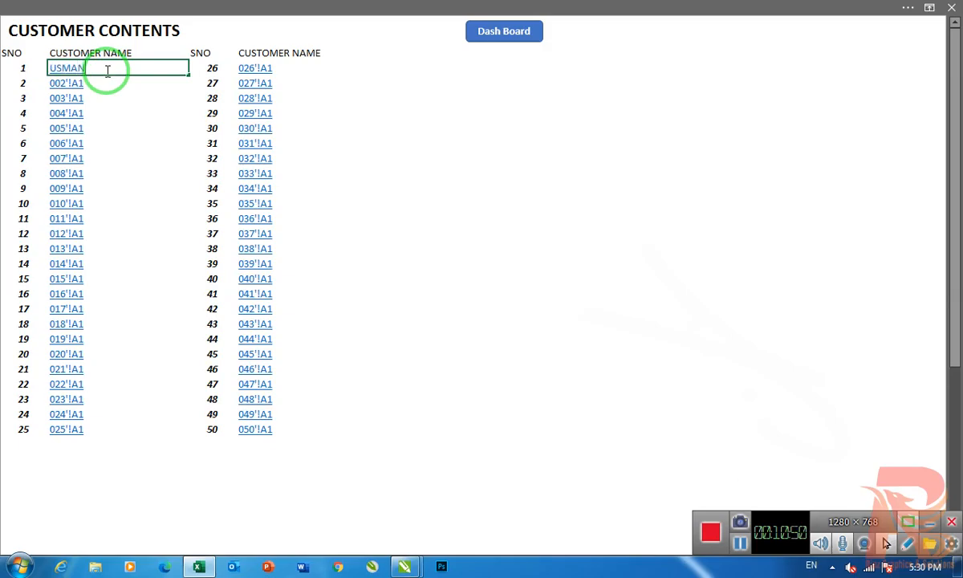
key(Return)
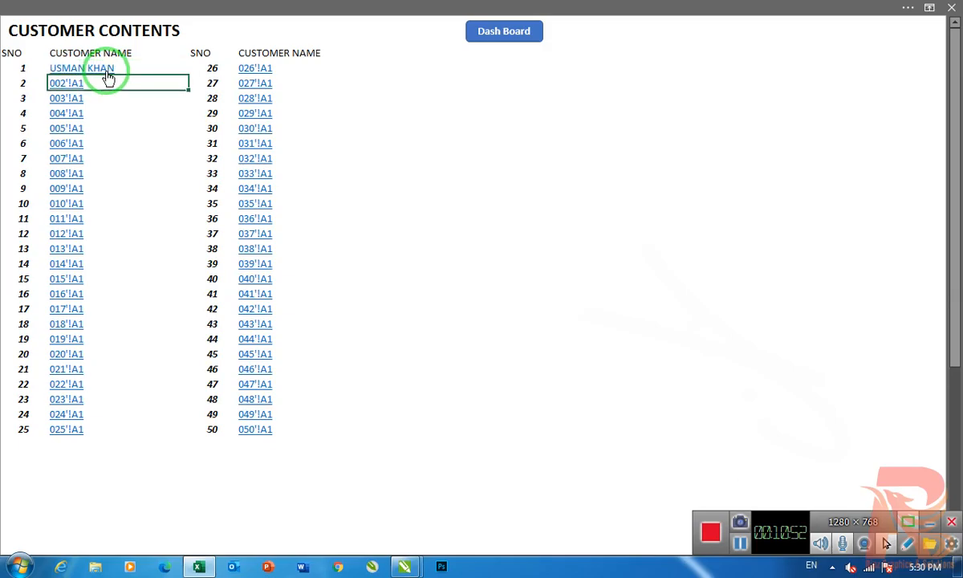
key(Return)
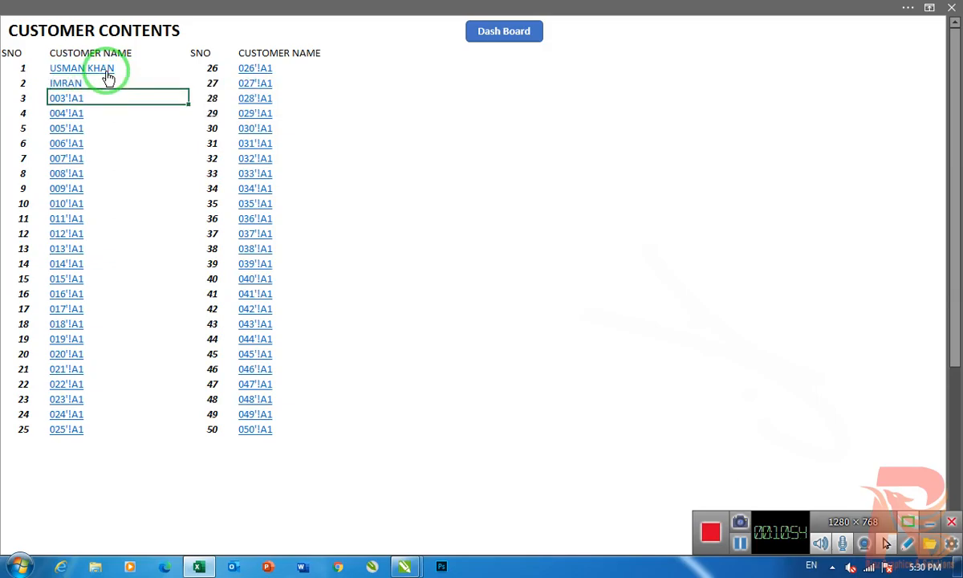
key(Up)
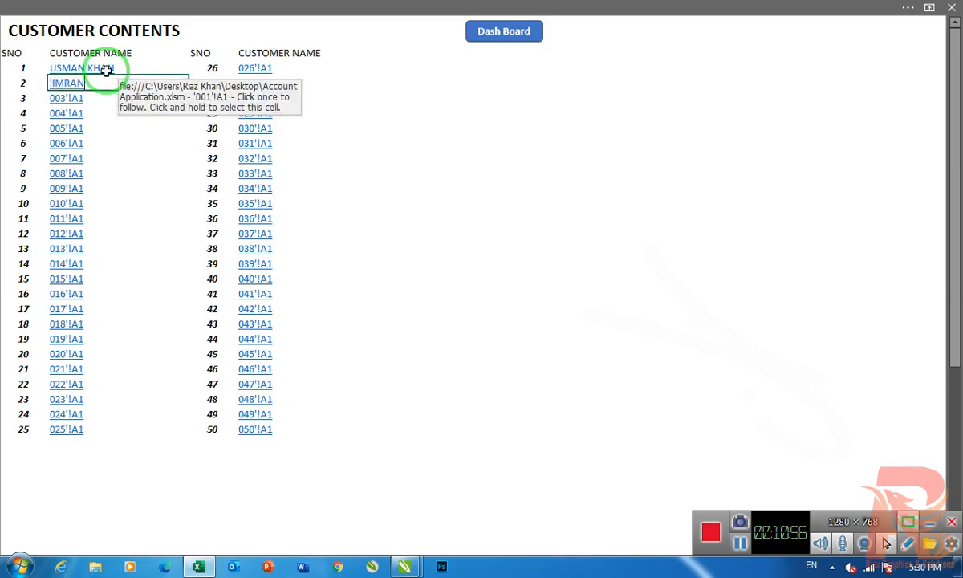
key(Return)
click(500, 217)
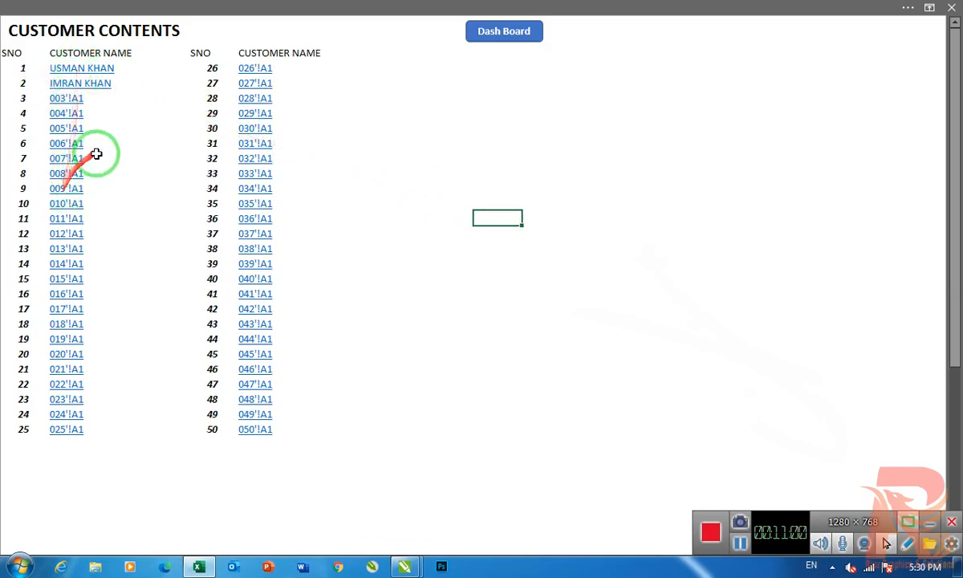
- Open the first customer's ledger and fill in the contact person's name, phone number and e-mail, finishing at the first Date cell
click(93, 70)
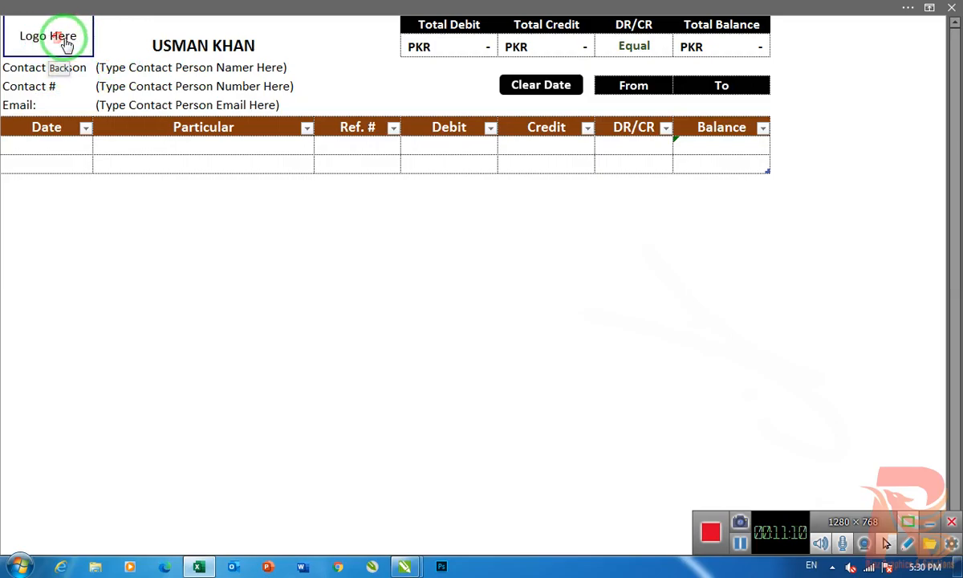
click(154, 67)
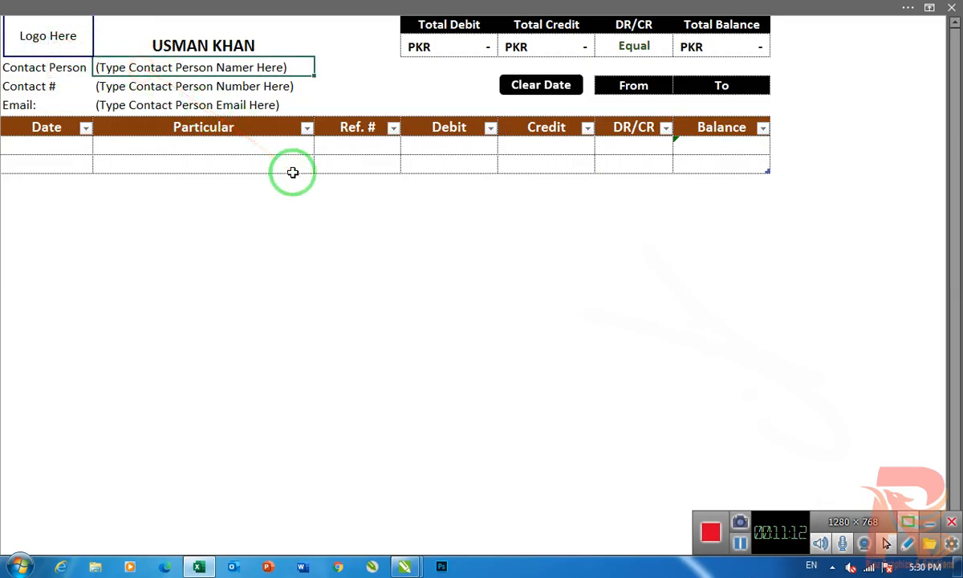
text(US)
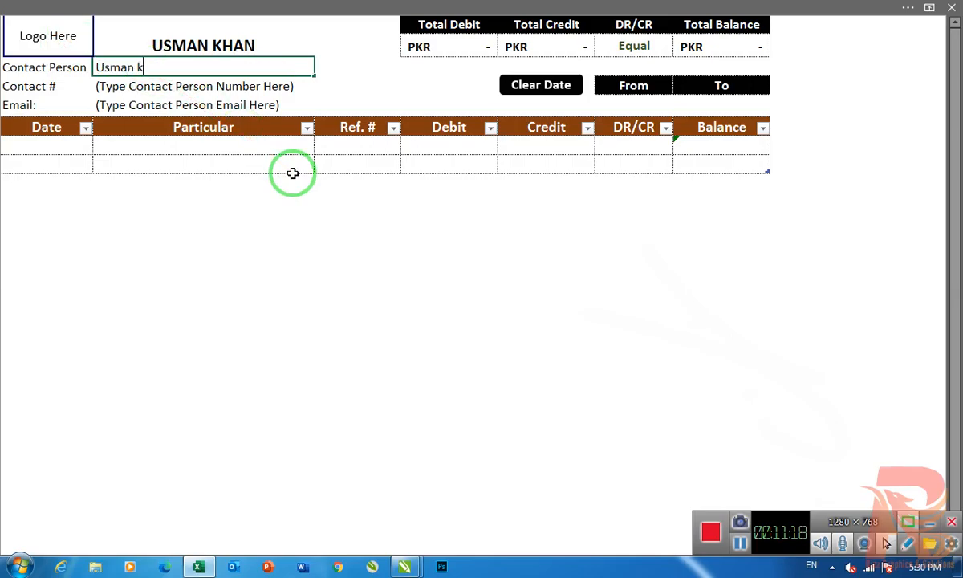
key(Return)
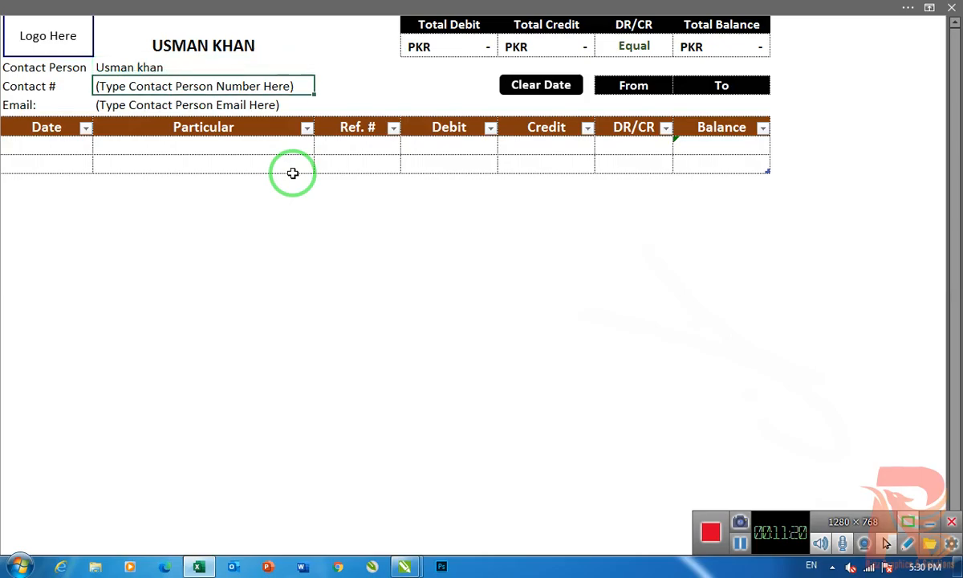
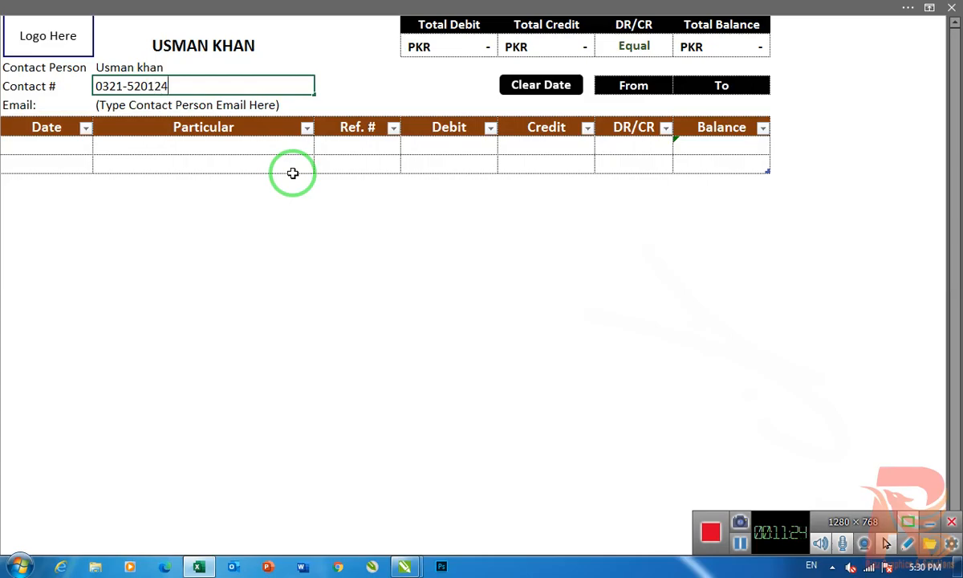
text(1)
key(Return)
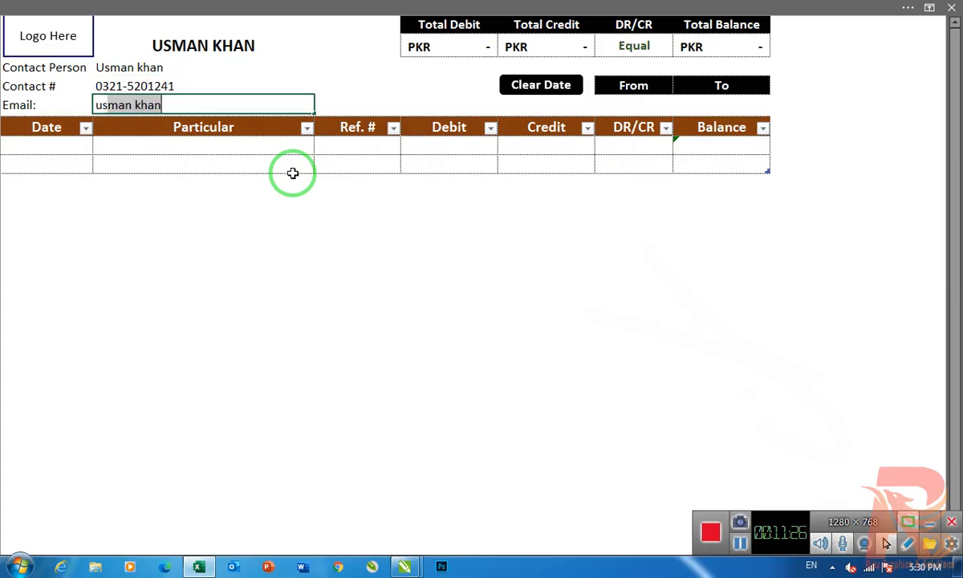
key(Return)
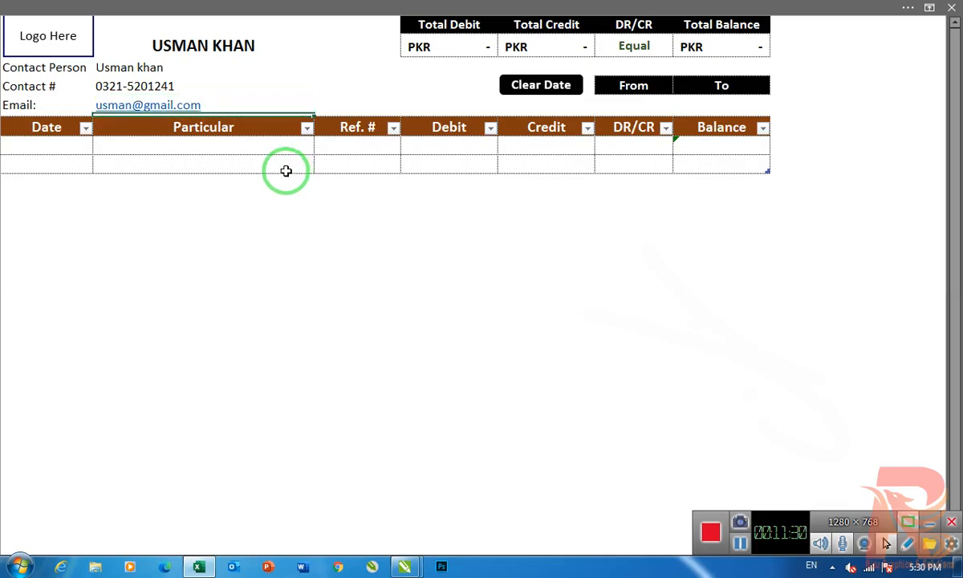
click(34, 142)
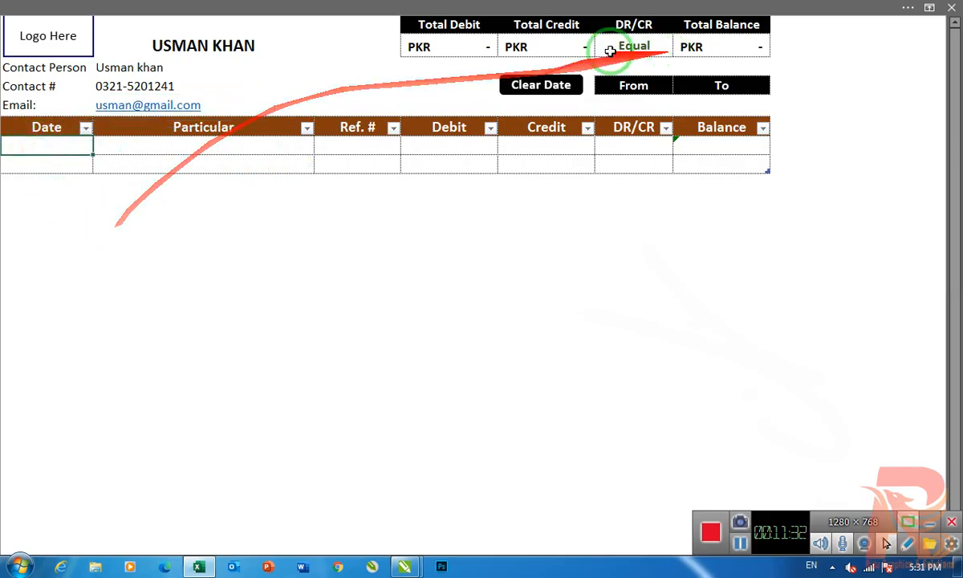
- Enter today's date, 16-Sep-20, in the first row of the customer's ledger
click(463, 46)
click(550, 42)
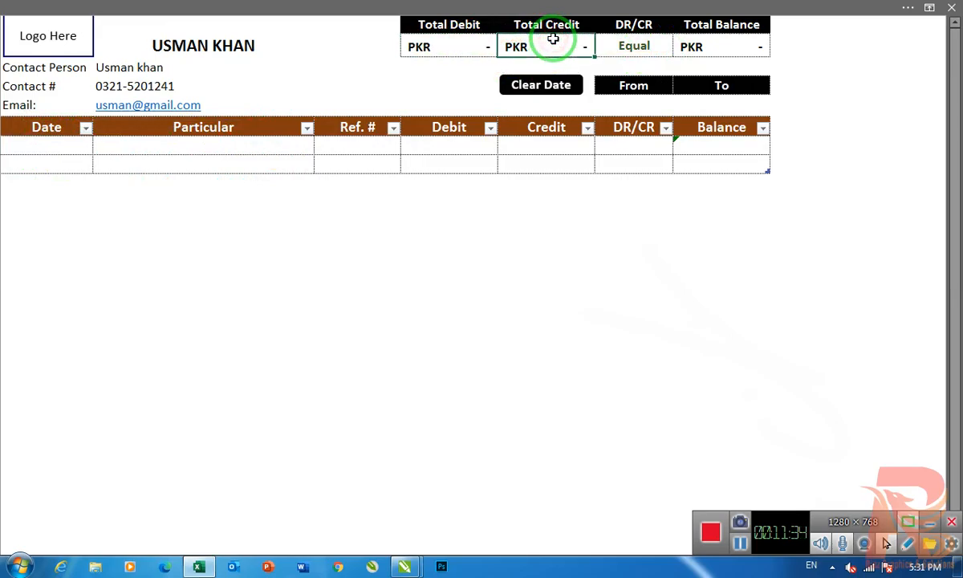
click(646, 46)
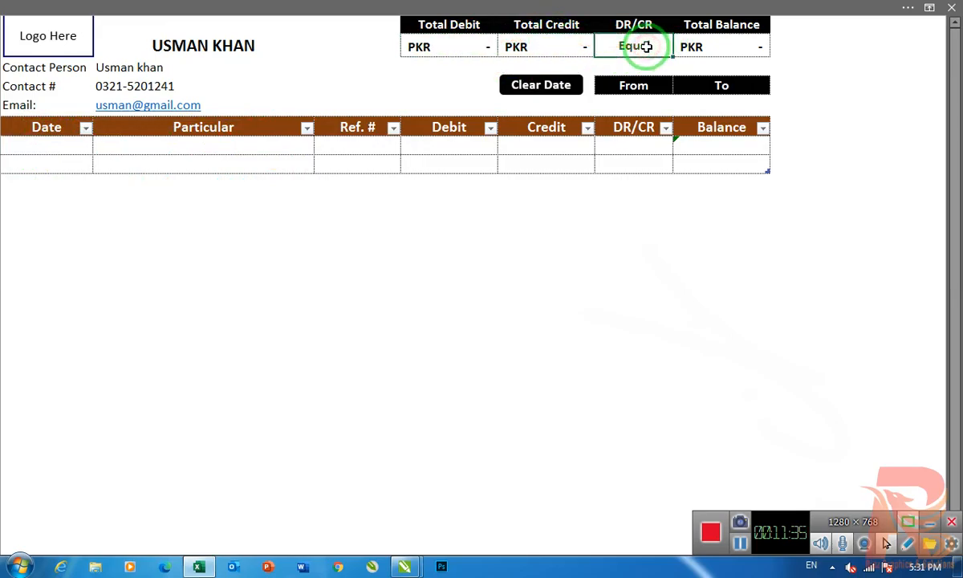
click(716, 48)
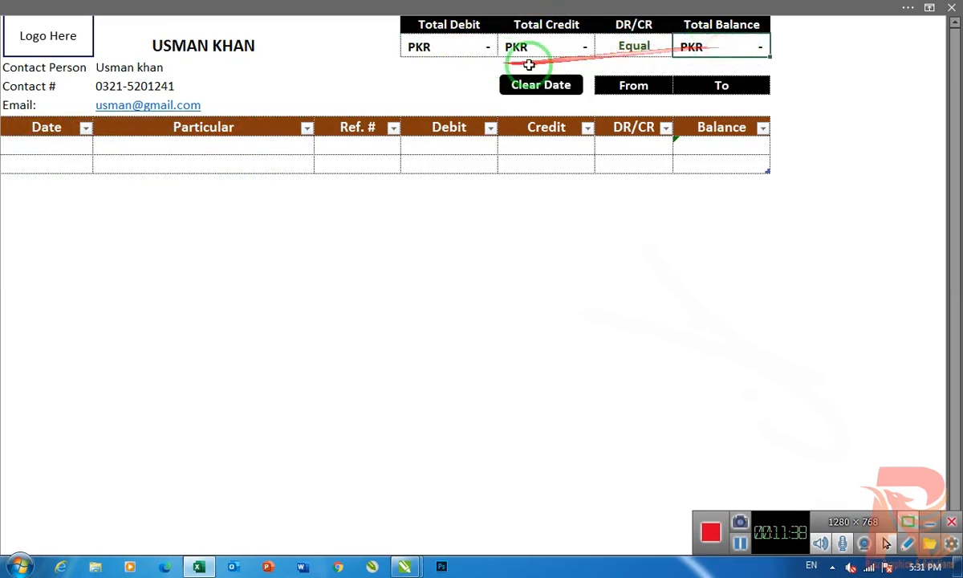
click(47, 148)
key(ctrl+semicolon)
key(Return)
key(Up)
key(Right)
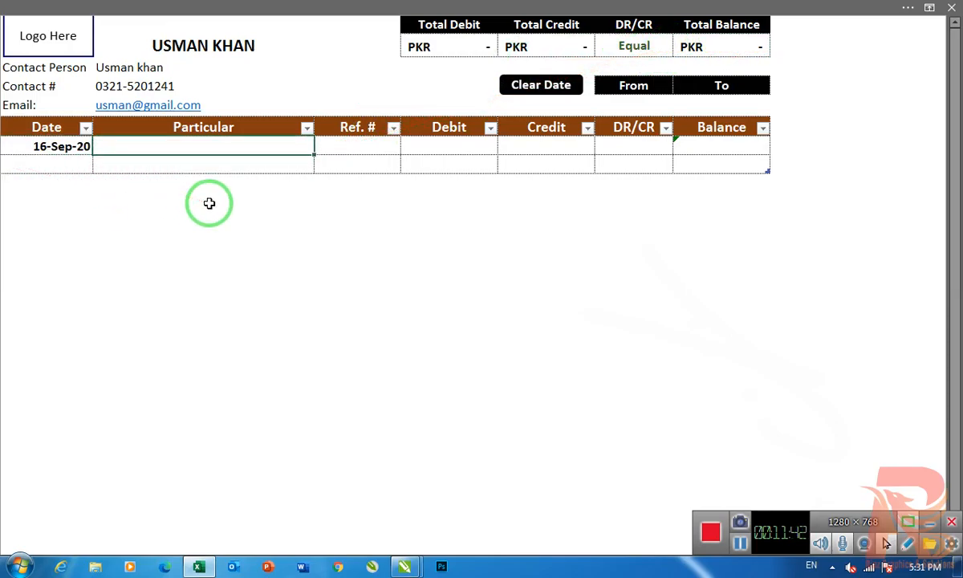
- Describe the 16-Sep-20 entry as "Sale Item Code 1001" in its Particular cell
text(Sale )
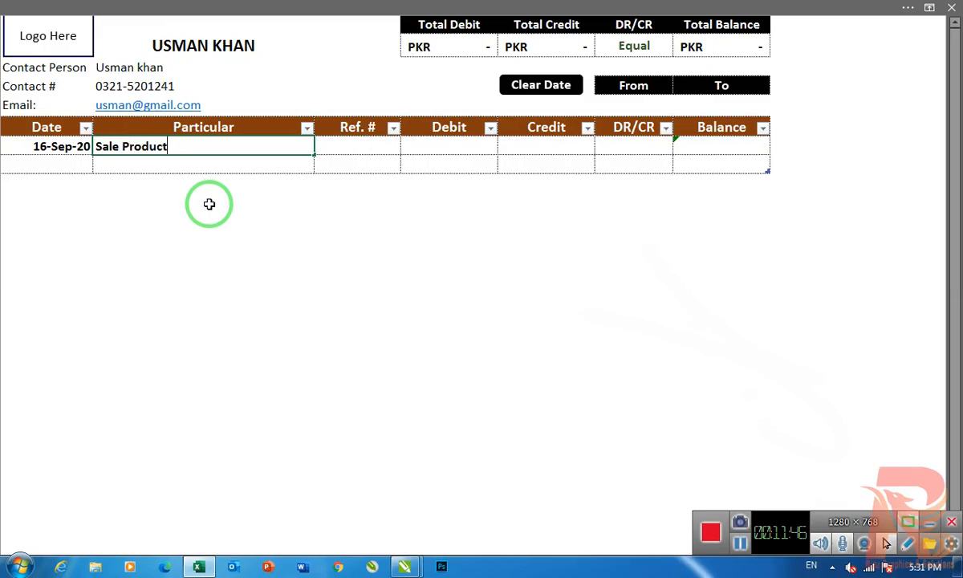
text(Productio)
key(BackSpace)
key(BackSpace)
key(BackSpace)
key(BackSpace)
key(BackSpace)
key(BackSpace)
key(BackSpace)
key(BackSpace)
key(BackSpace)
text(Item Code 1001)
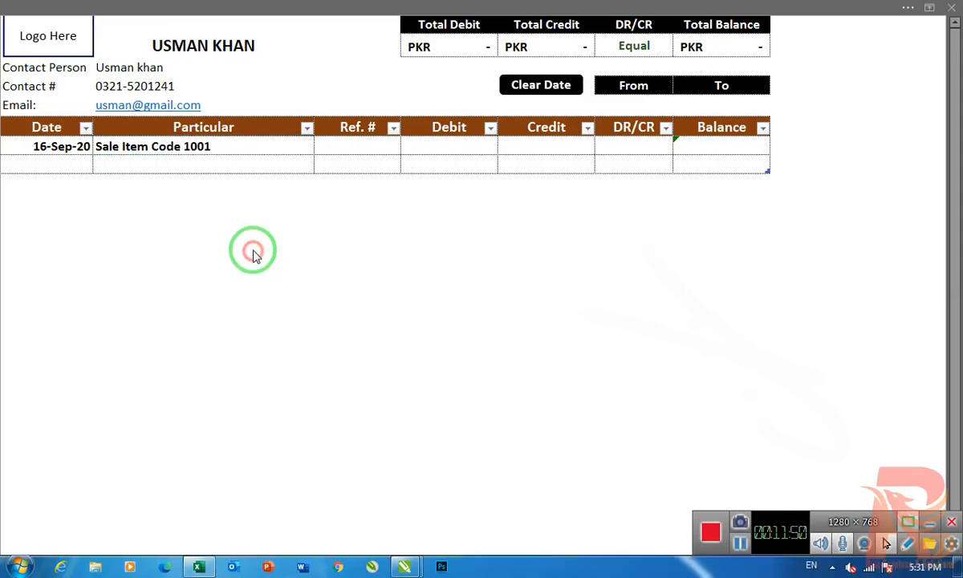
key(Return)
- Give the Sale Item Code 1001 entry reference number 12 and a credit of 36,000
click(353, 146)
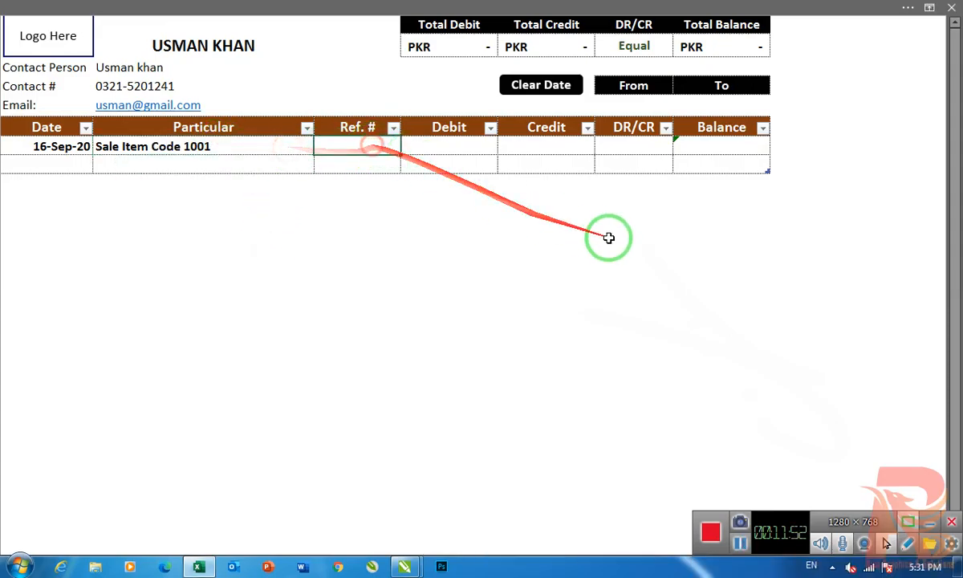
text(12)
key(Tab)
key(Tab)
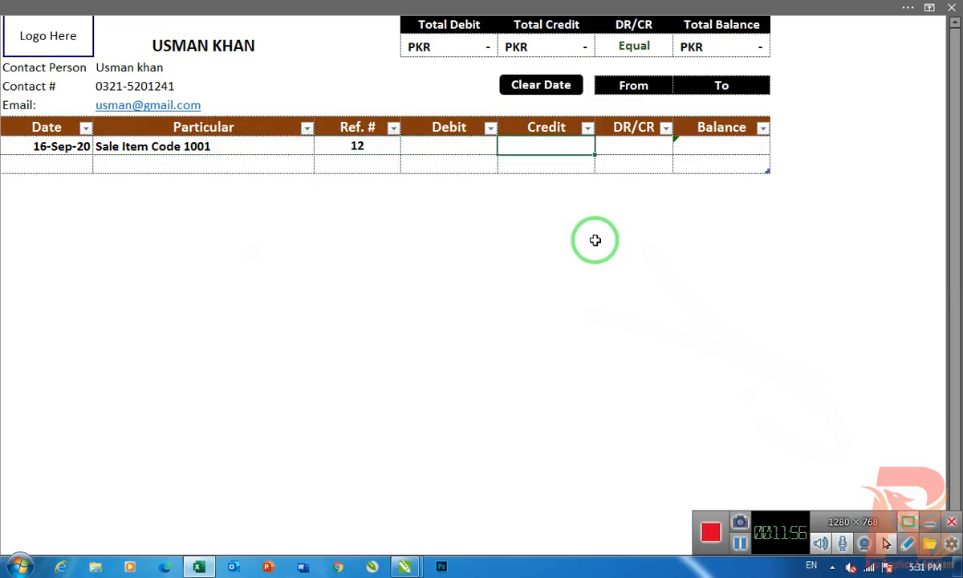
key(Return)
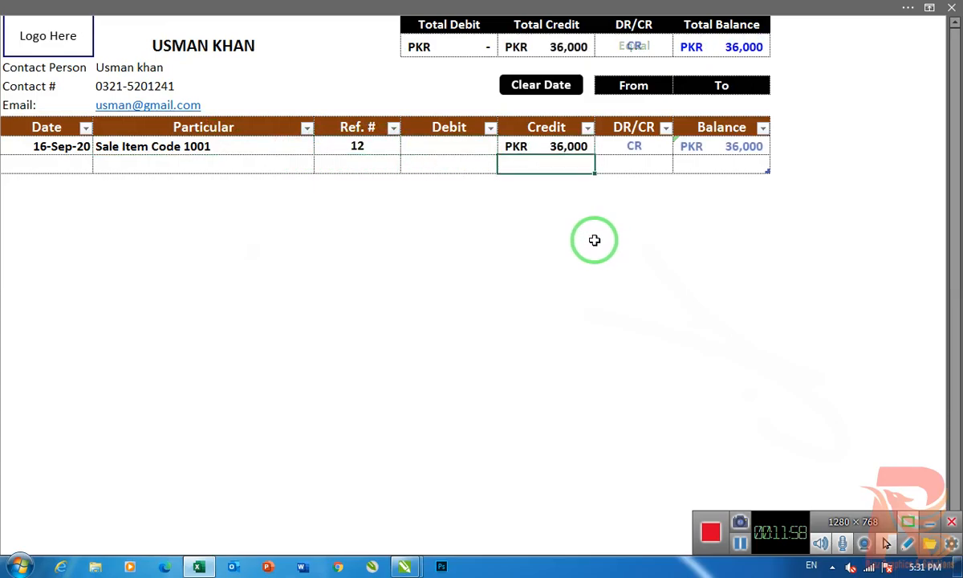
click(634, 45)
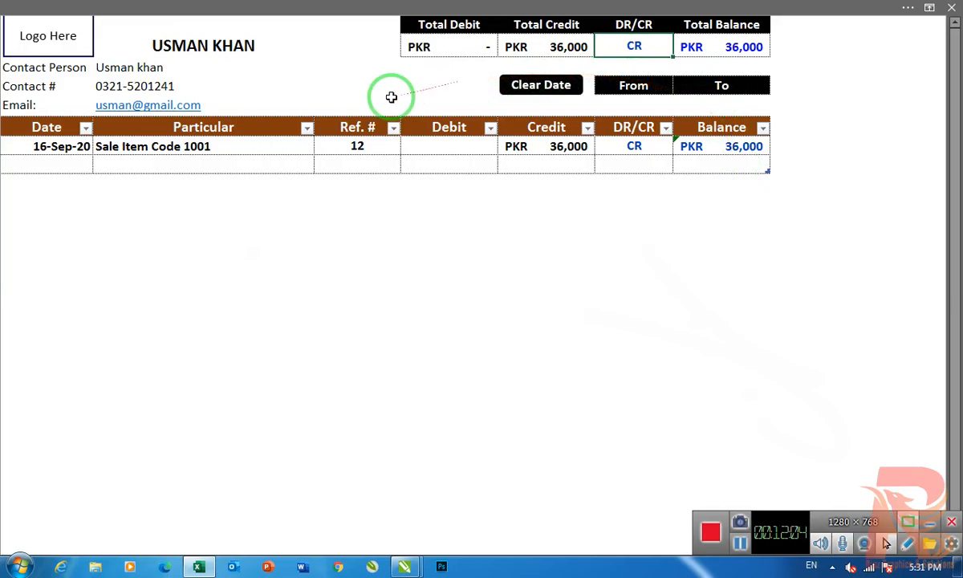
- Add a second ledger entry dated 18-Sep-20 for "Cash Received" with a debit of 30,000
click(71, 166)
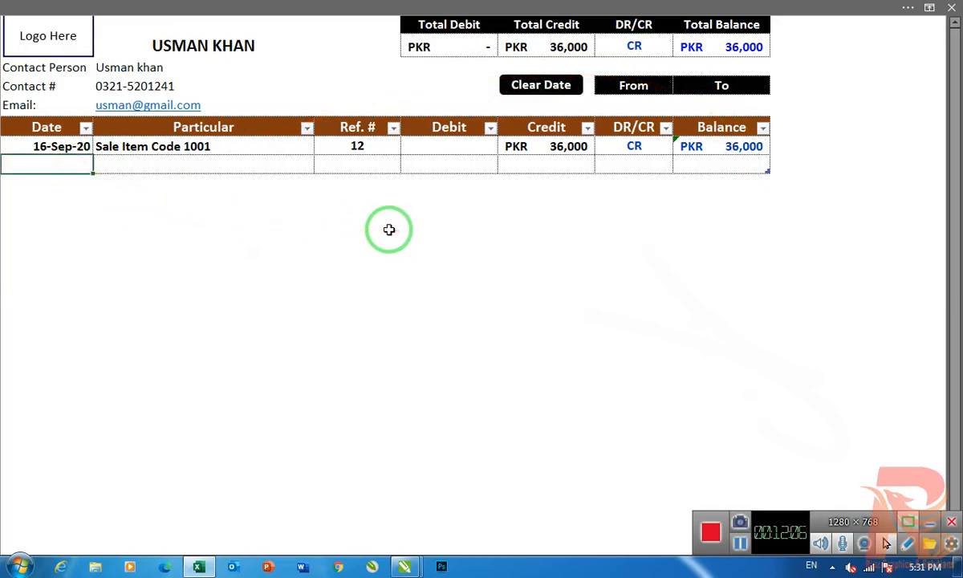
text(18-9-20)
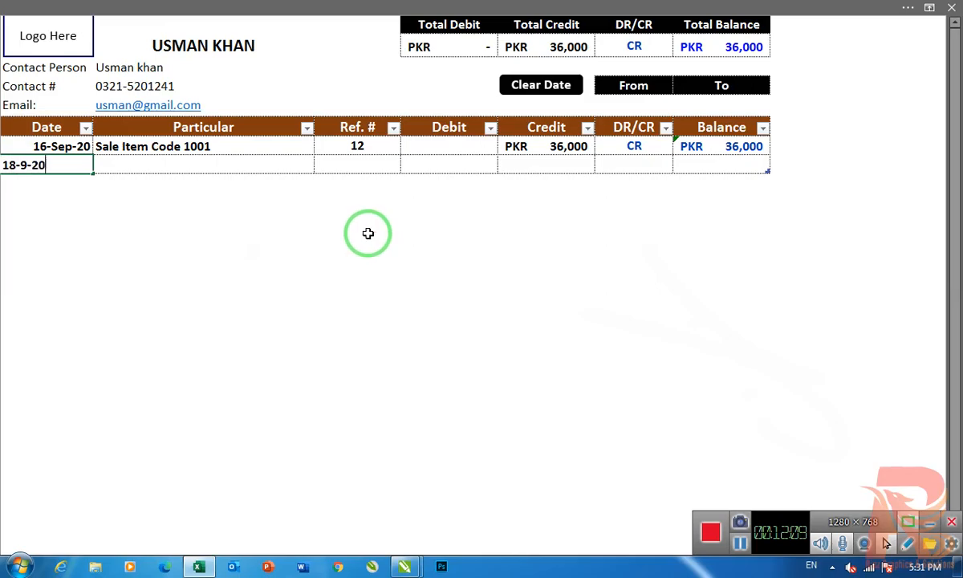
key(Return)
key(Up)
key(Right)
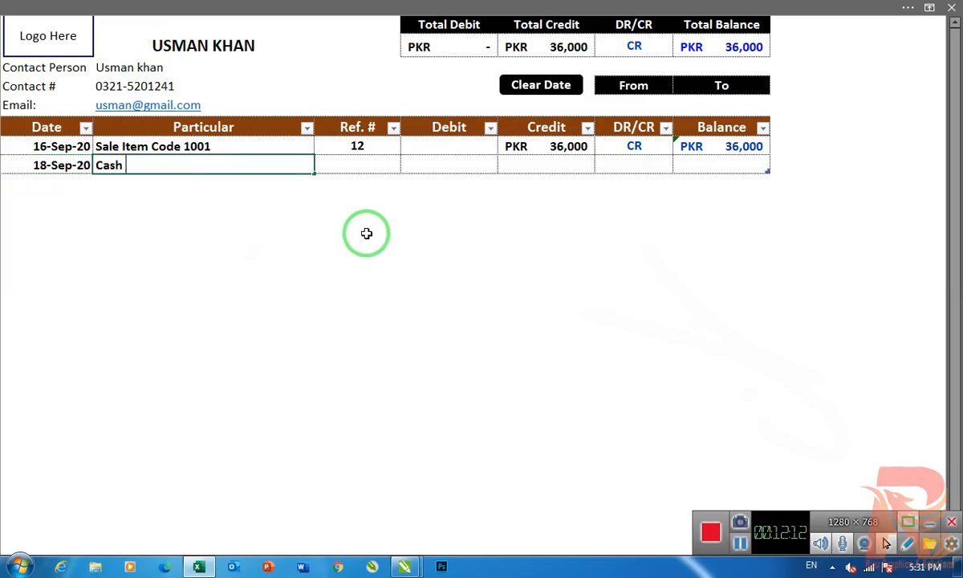
text(Cash Received)
key(Right)
key(Right)
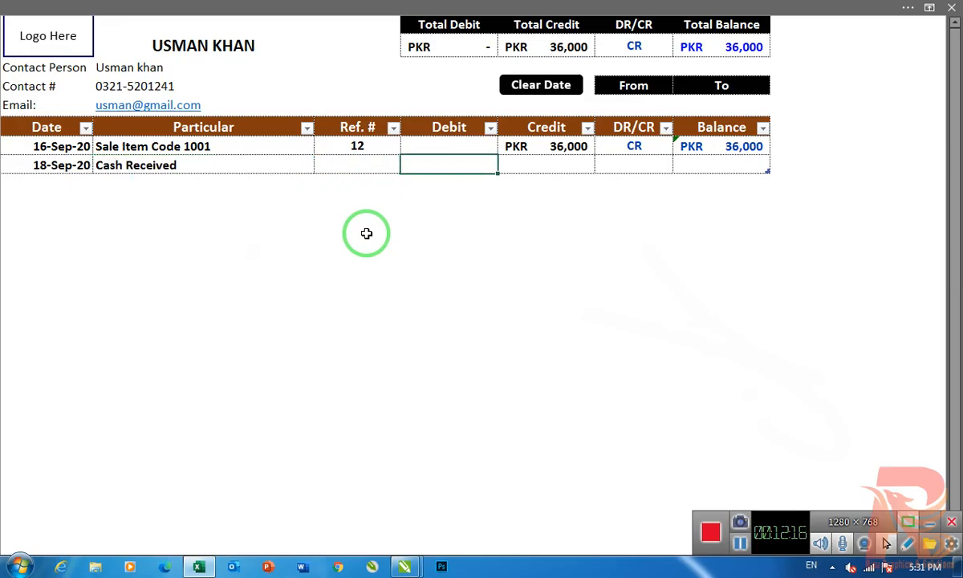
text(30,000)
key(Return)
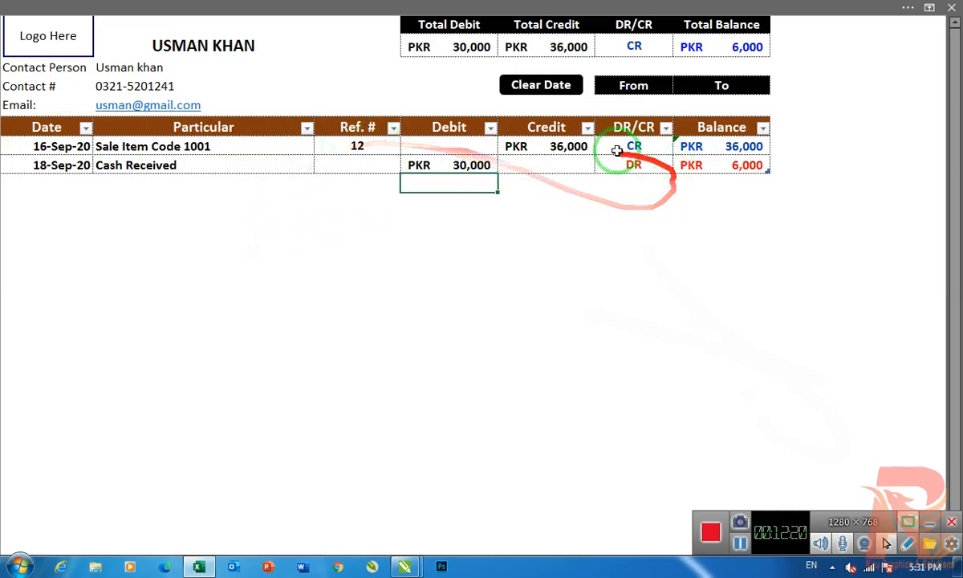
- Examine how the two entries' debit and credit amounts relate to their DR/CR status, running balance and the Total Balance
click(566, 150)
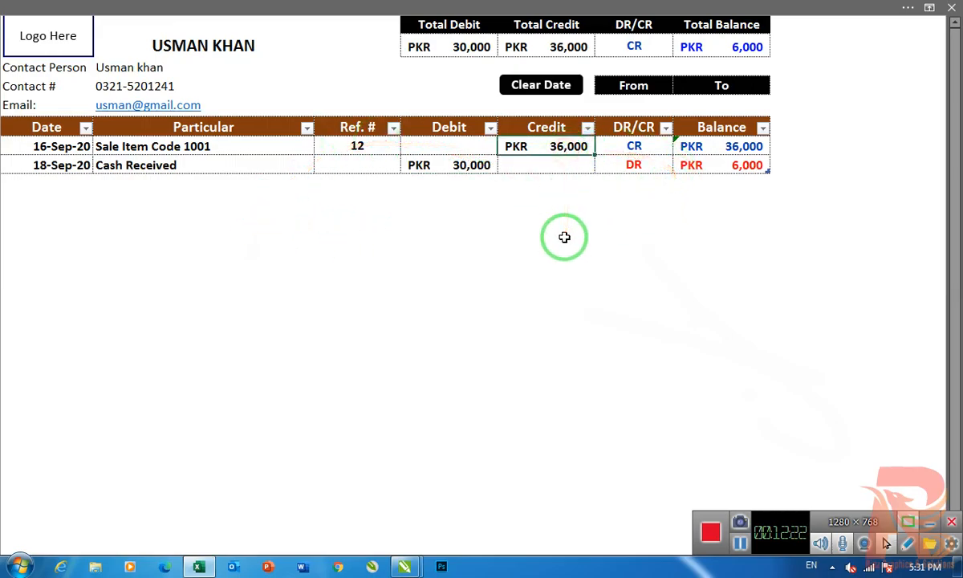
click(472, 166)
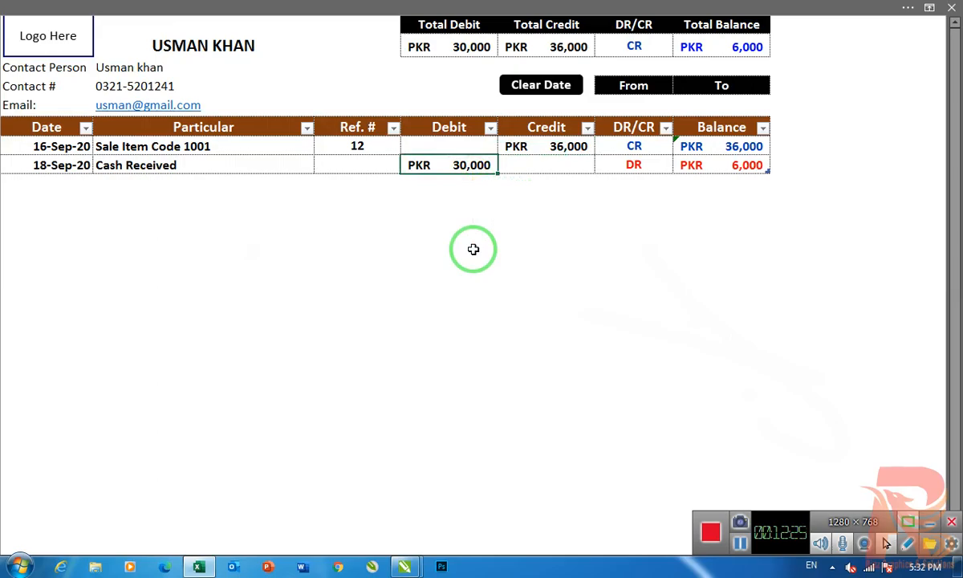
click(719, 168)
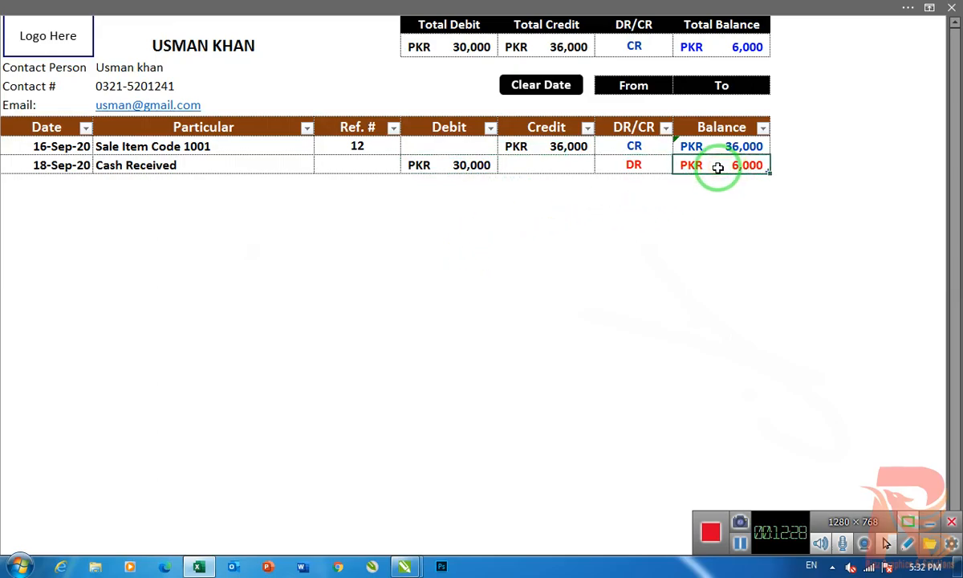
click(630, 170)
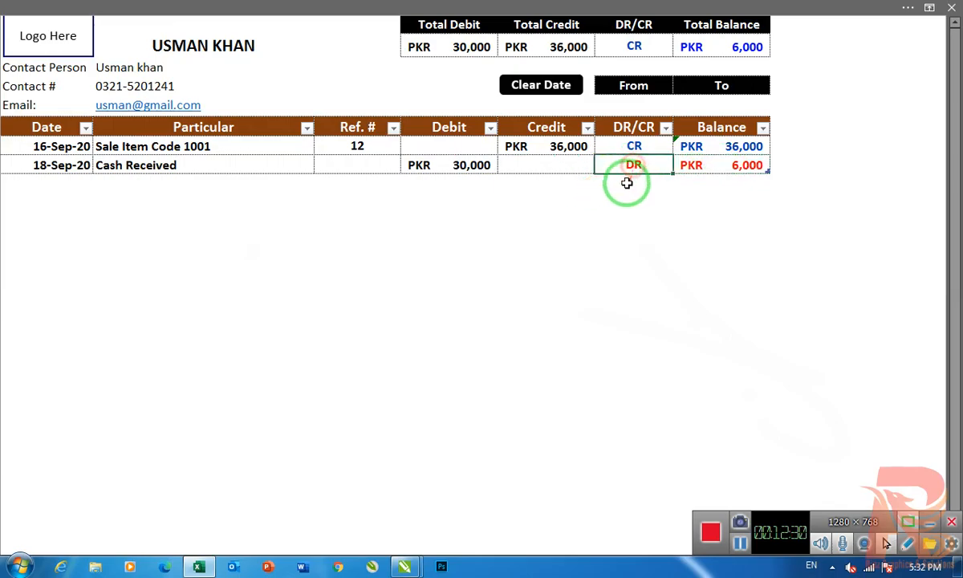
click(440, 166)
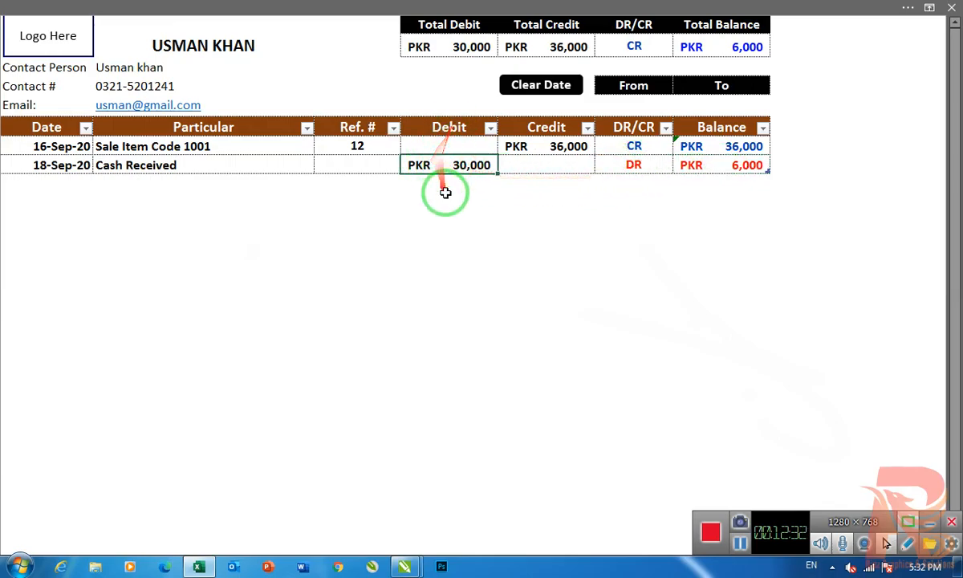
click(620, 165)
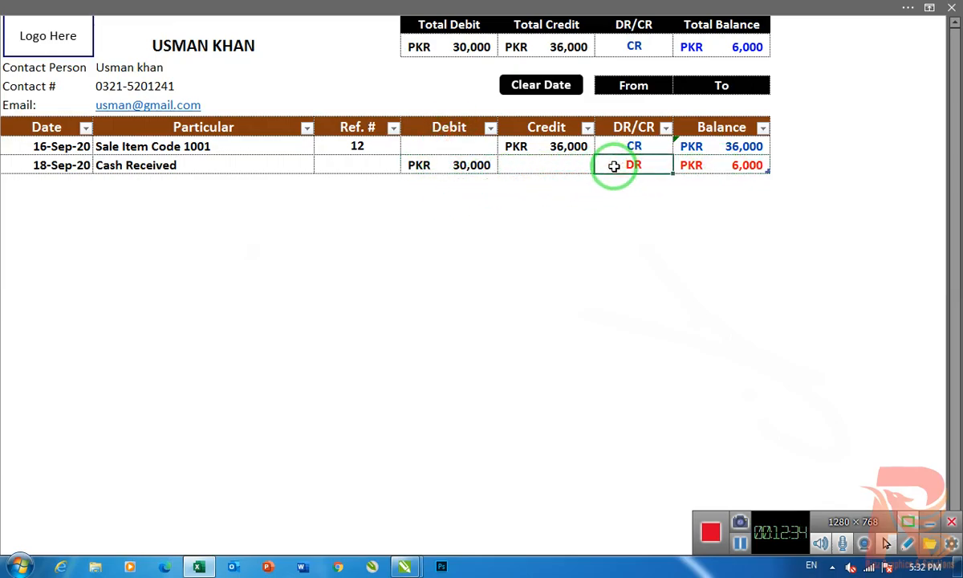
click(520, 150)
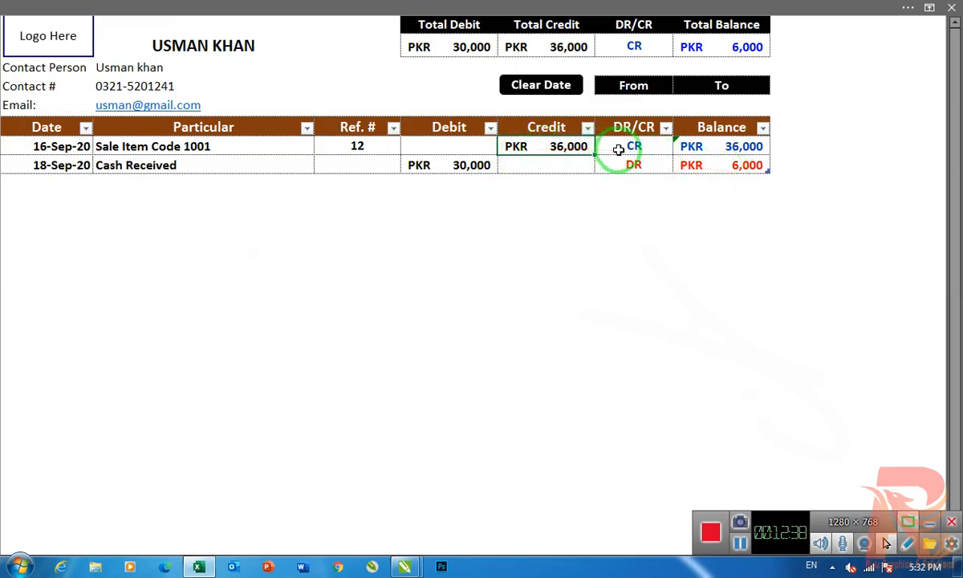
click(536, 279)
click(742, 50)
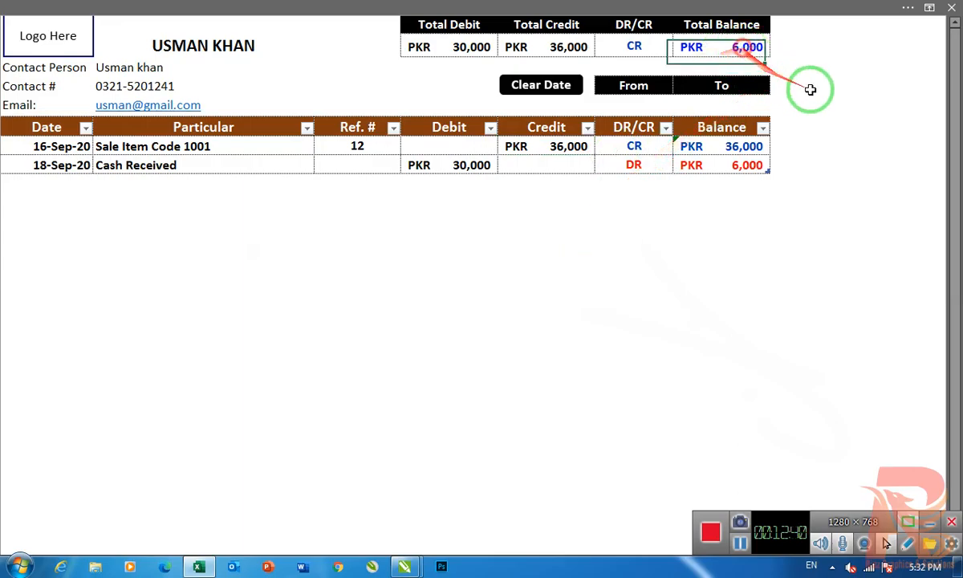
- Set the Cash Received entry's debit to 40,000 and check the Total Balance
click(442, 166)
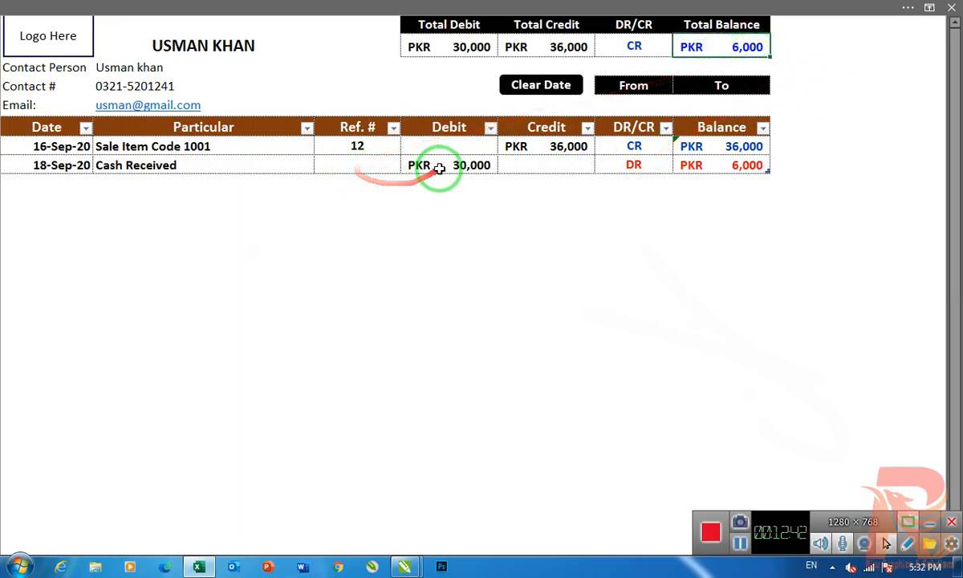
text(400)
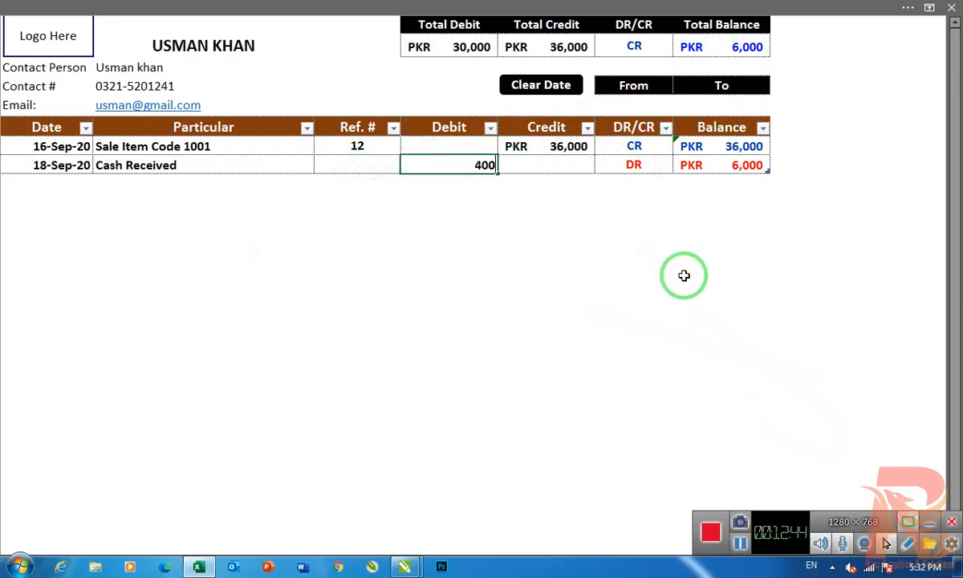
key(Return)
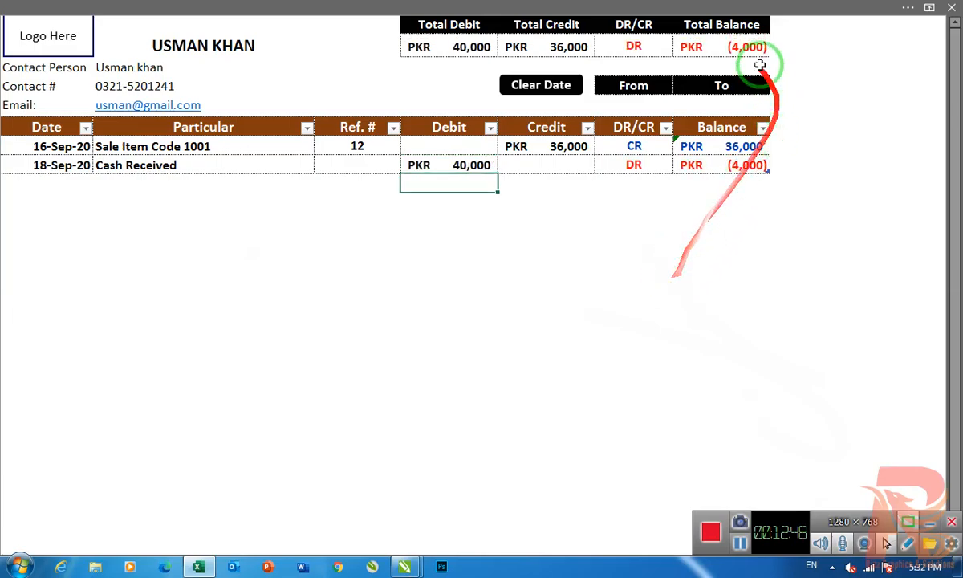
click(715, 46)
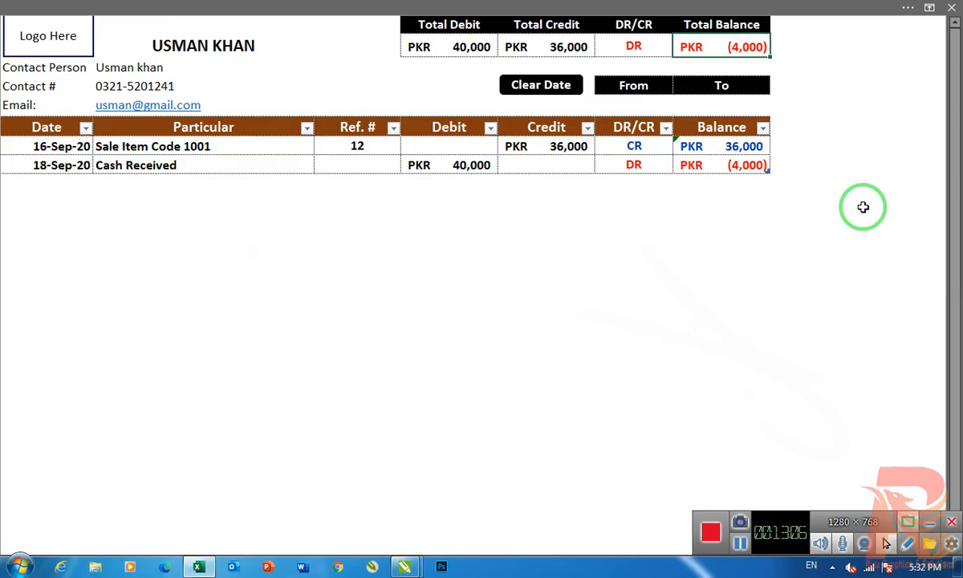
- Set the Cash Received entry's debit back to 30,000
click(463, 167)
text(30000)
key(Return)
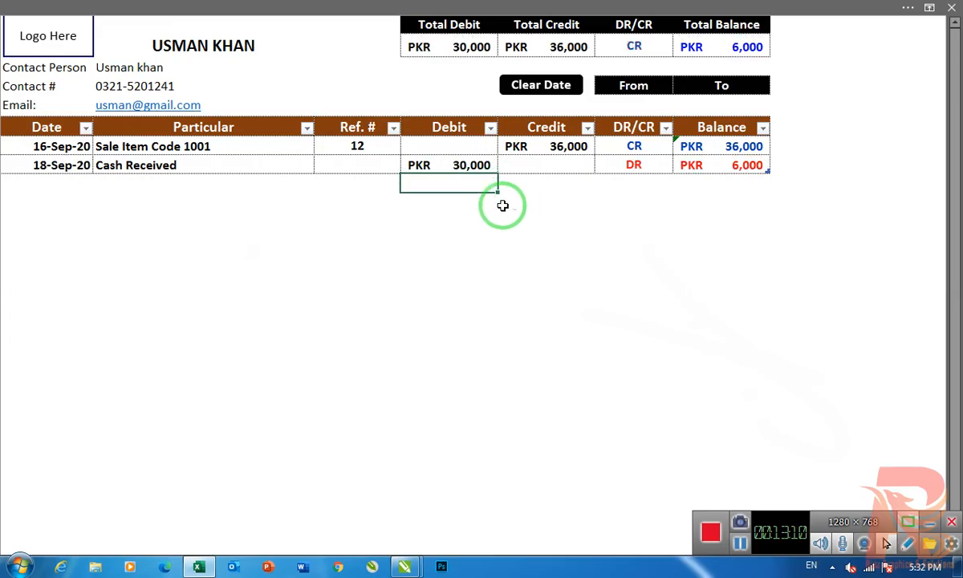
- Return to the Customer Contents list and open the second customer's ledger
click(403, 271)
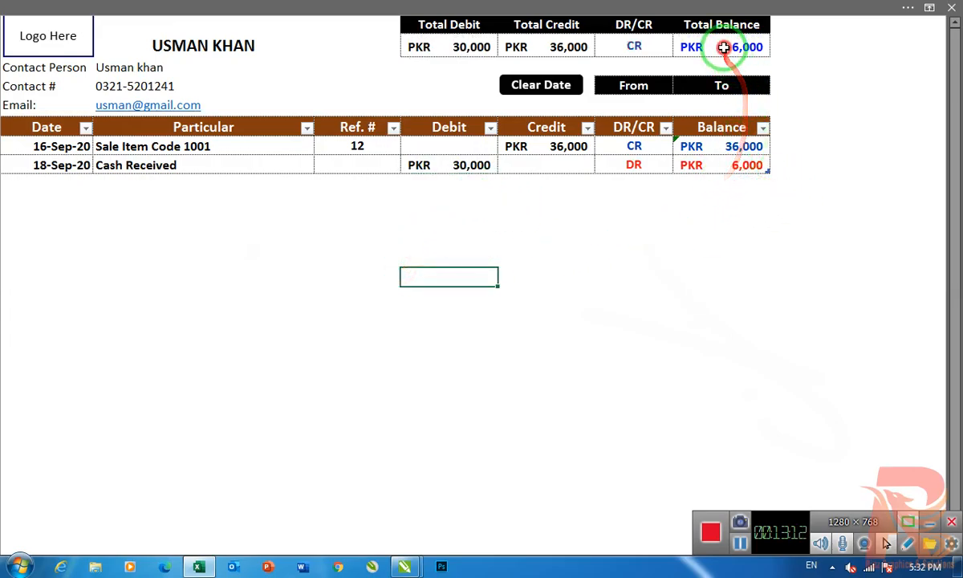
click(200, 257)
click(47, 184)
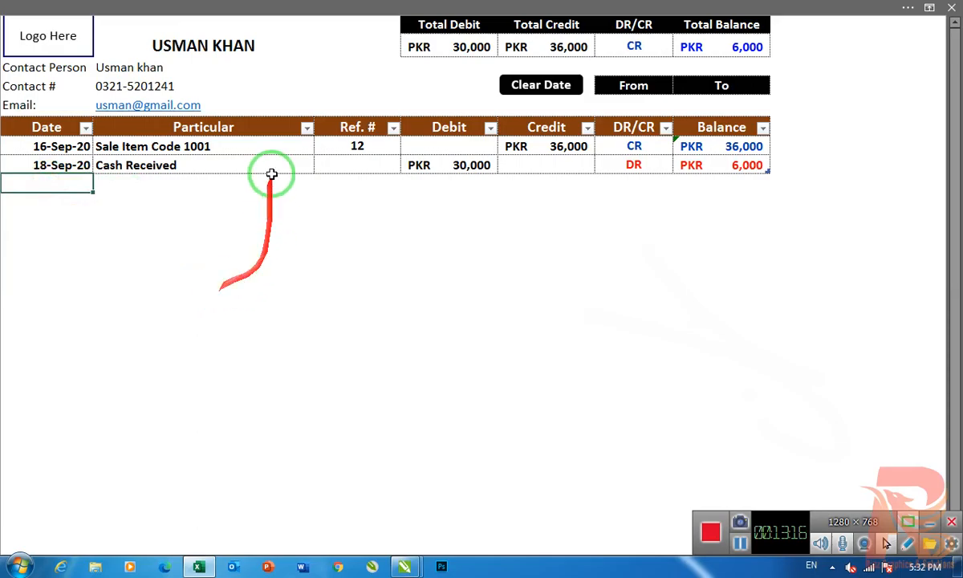
click(34, 35)
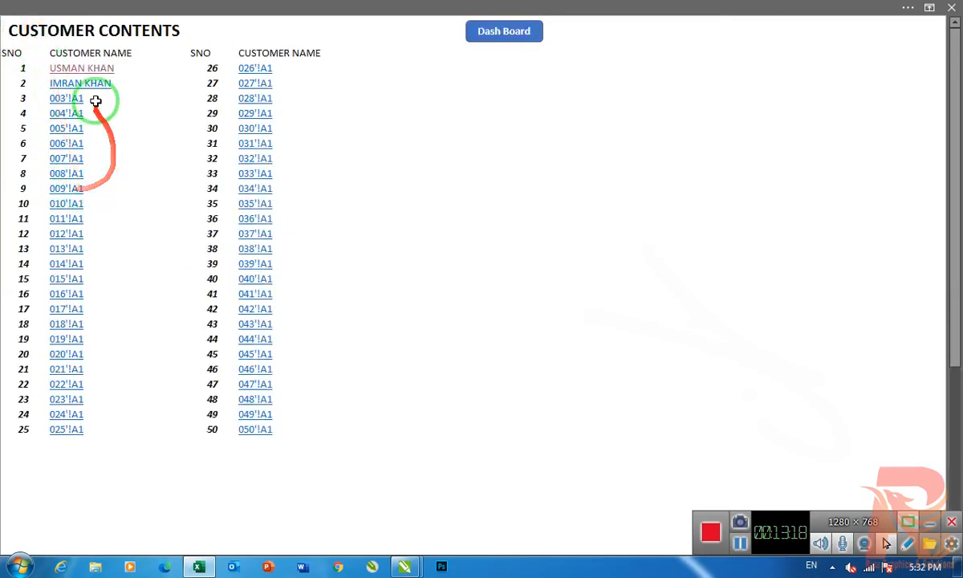
click(93, 85)
click(56, 144)
key(ctrl+semicolon)
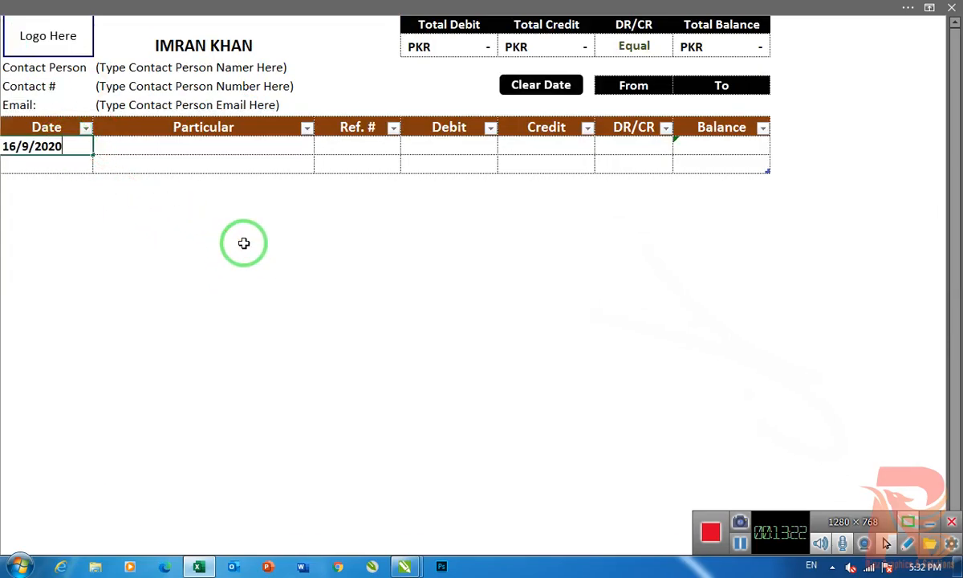
key(Escape)
- Fill in the second customer's contact person, contact number and email in the ledger header
click(193, 70)
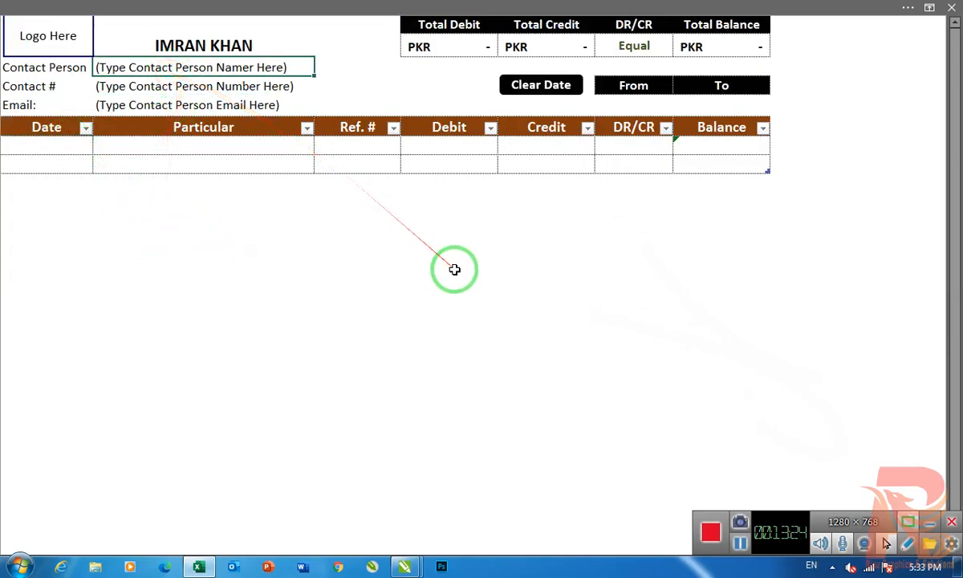
key(Return)
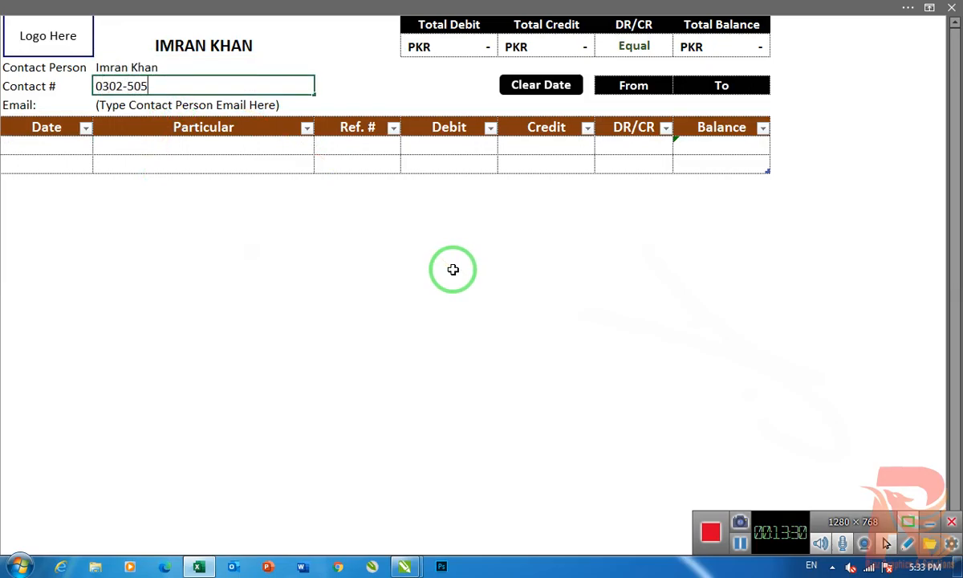
key(Return)
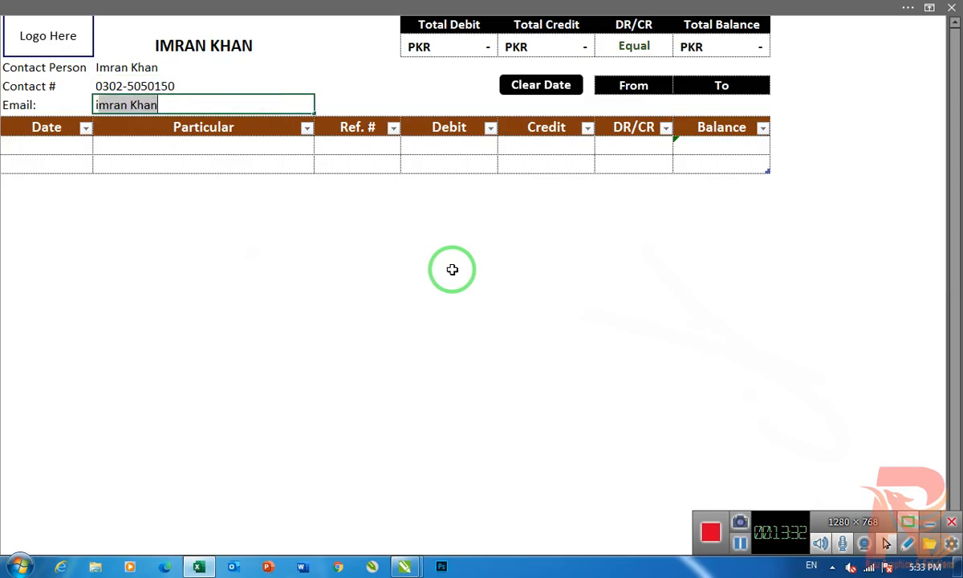
key(Return)
- Date the ledger's first entry 16-Sep-20
key(Down)
key(Left)
key(Down)
key(Return)
key(ctrl+semicolon)
key(Return)
key(Right)
key(Up)
key(Up)
key(Down)
key(Left)
key(Delete)
key(Up)
key(Right)
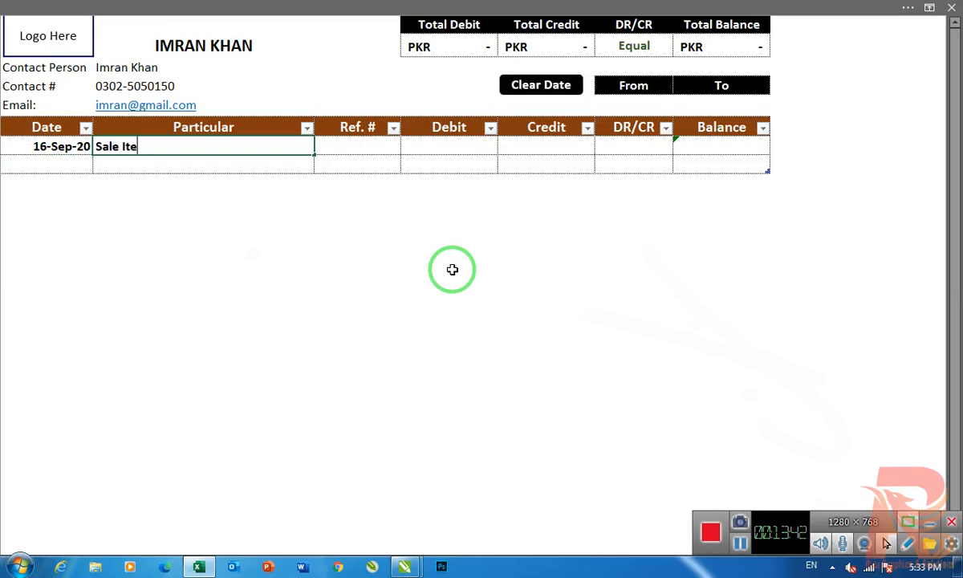
- Complete the first entry as Sale Item 1012 with reference 15 and a credit of 55,000
text(Sale Item 1012)
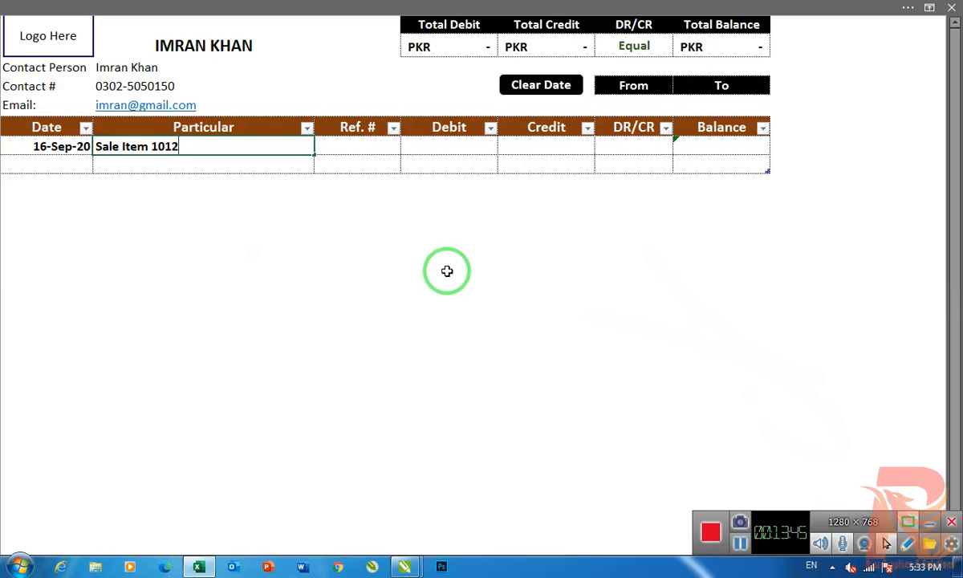
key(Tab)
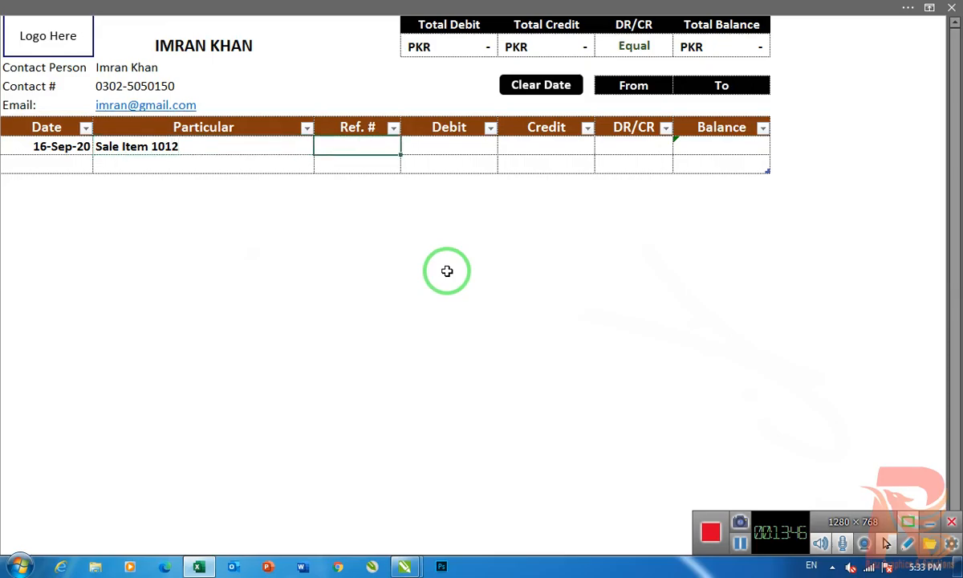
key(Tab)
key(Tab)
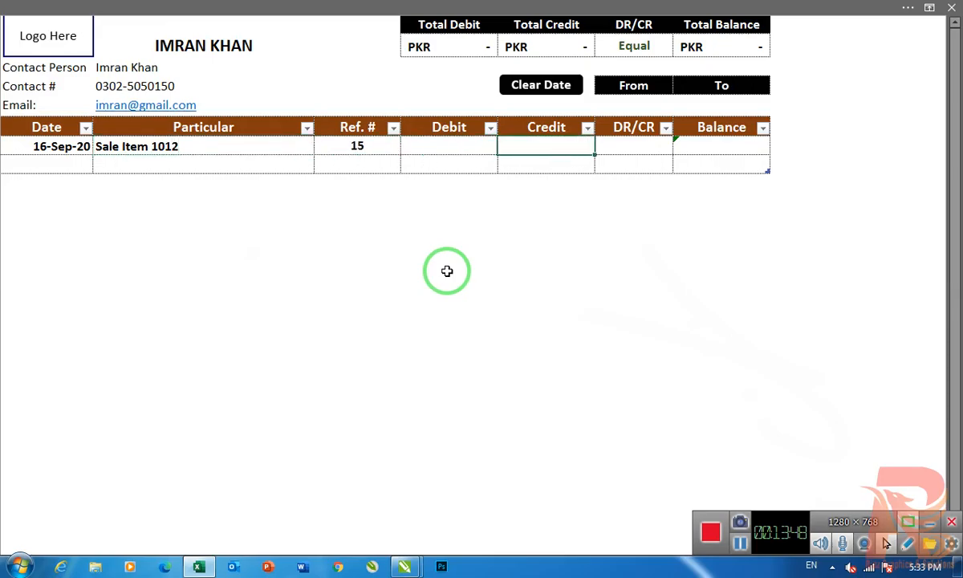
text(55000)
key(Return)
- Add a second entry dated 16-Sep-20 for Cash Received with a debit of 45,000
key(Left)
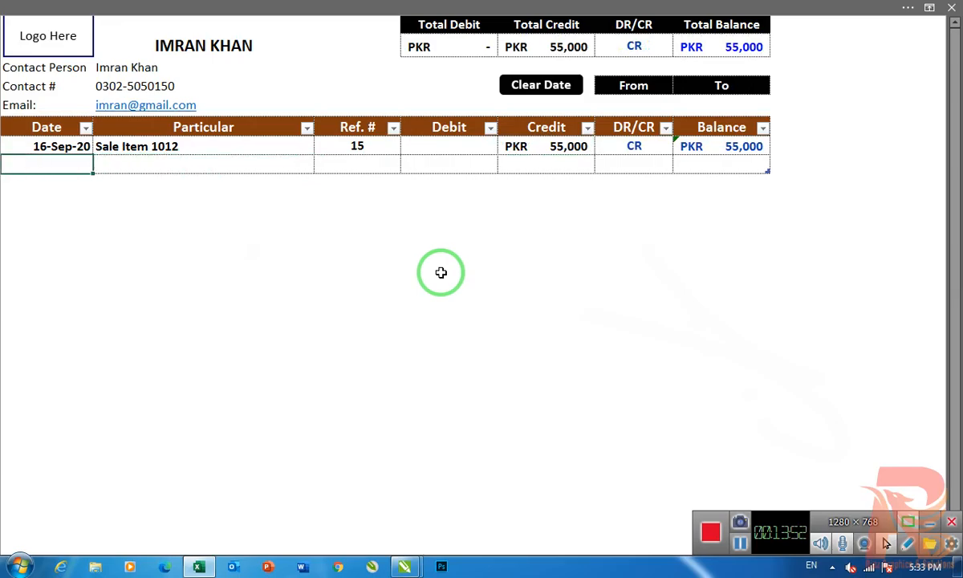
key(Right)
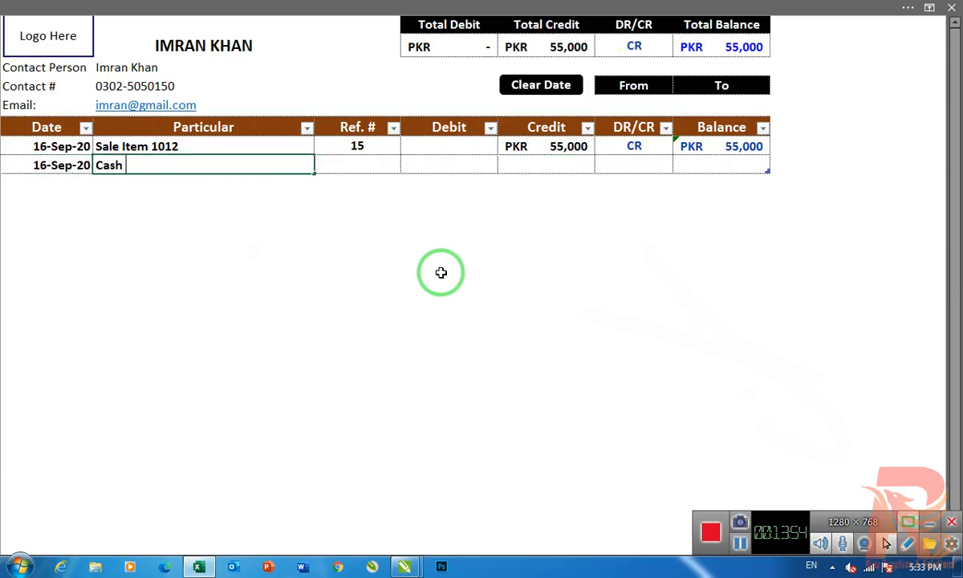
key(Return)
key(Up)
key(Right)
key(Right)
text(3)
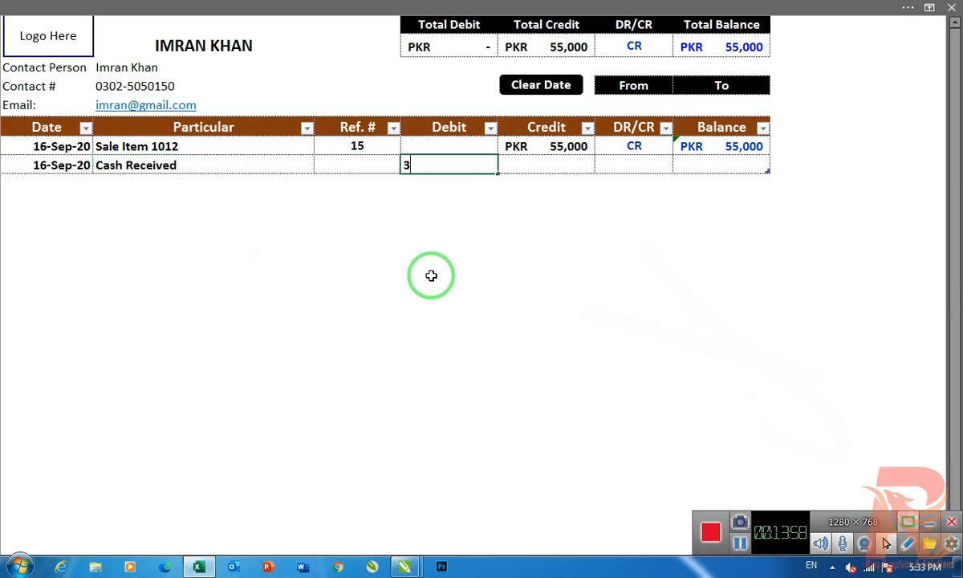
text(45000)
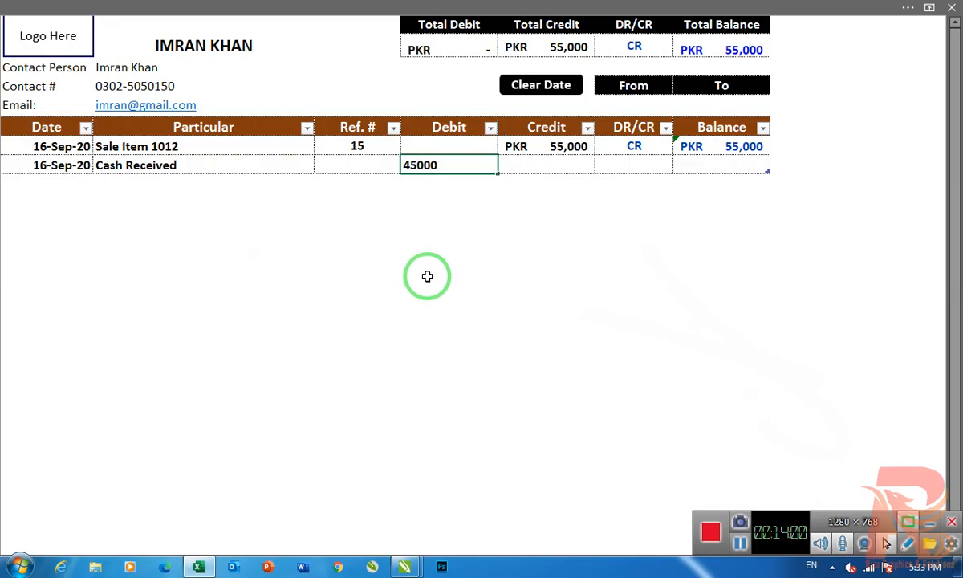
key(Return)
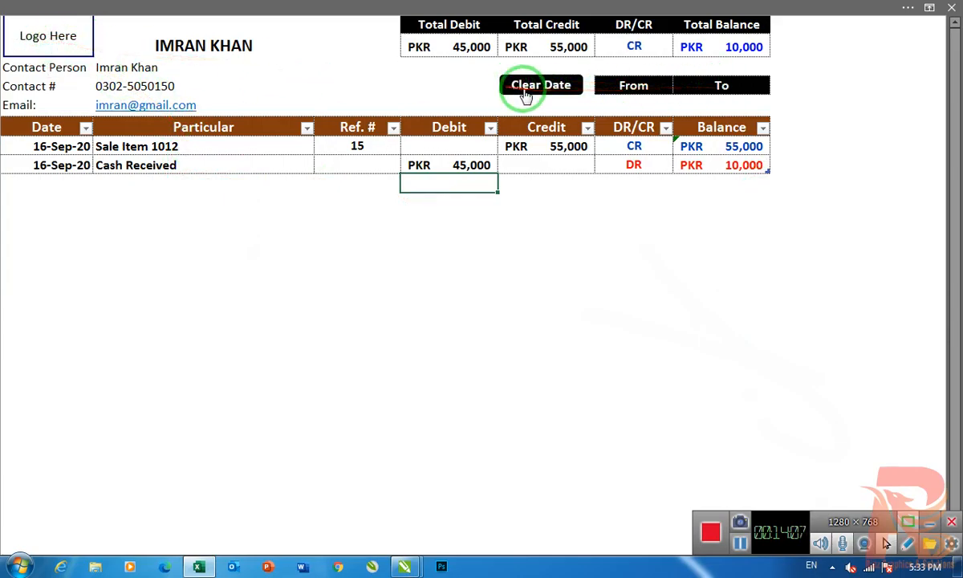
- Go back through Customer Contents to the Customer dashboard and refresh all its data
click(36, 38)
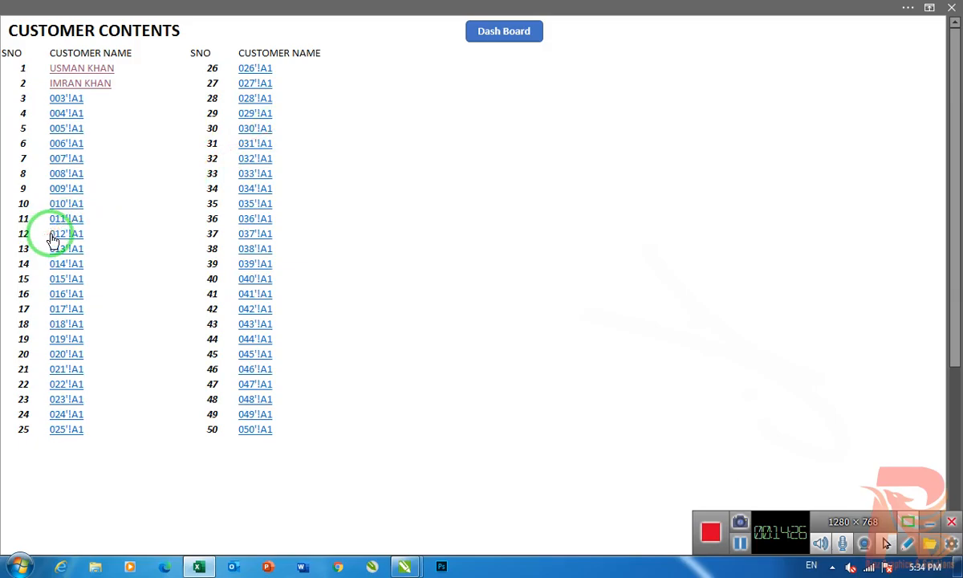
click(497, 32)
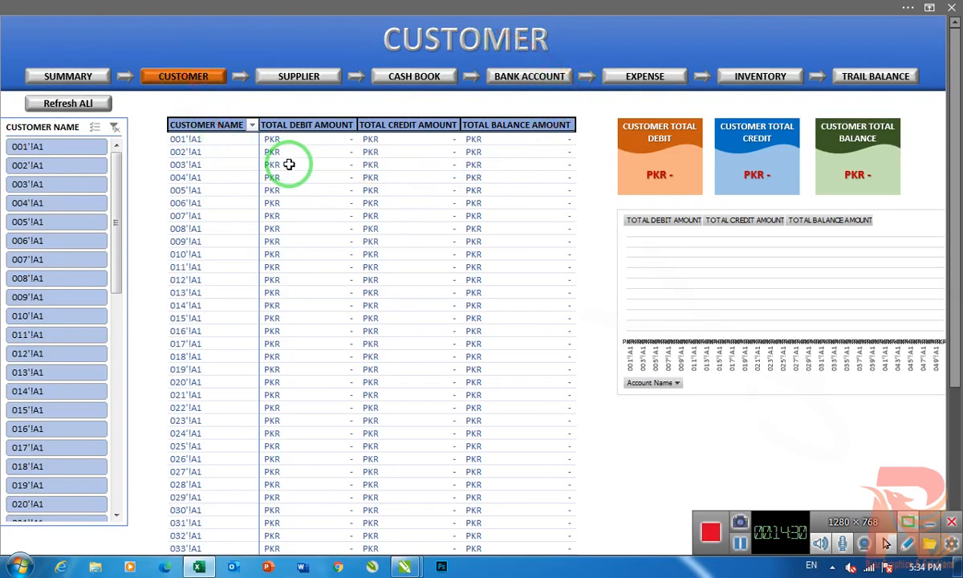
click(80, 105)
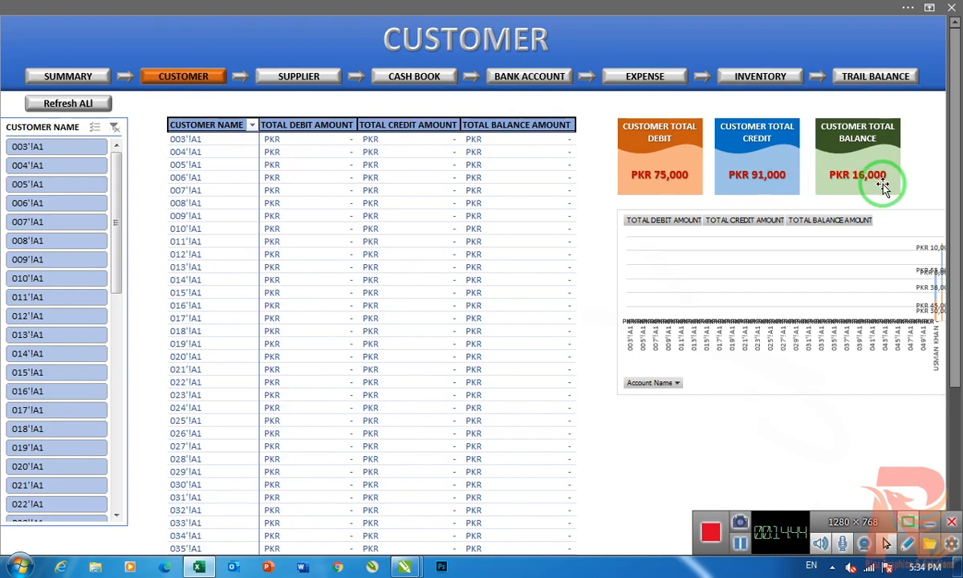
- Compare the totals in the first and second customers' ledgers with the Customer dashboard totals
click(155, 79)
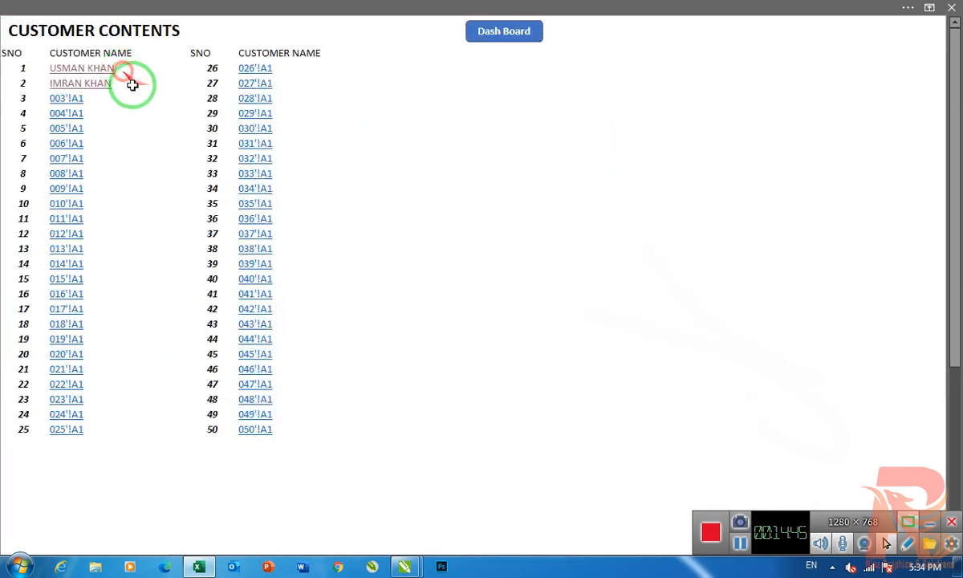
click(83, 69)
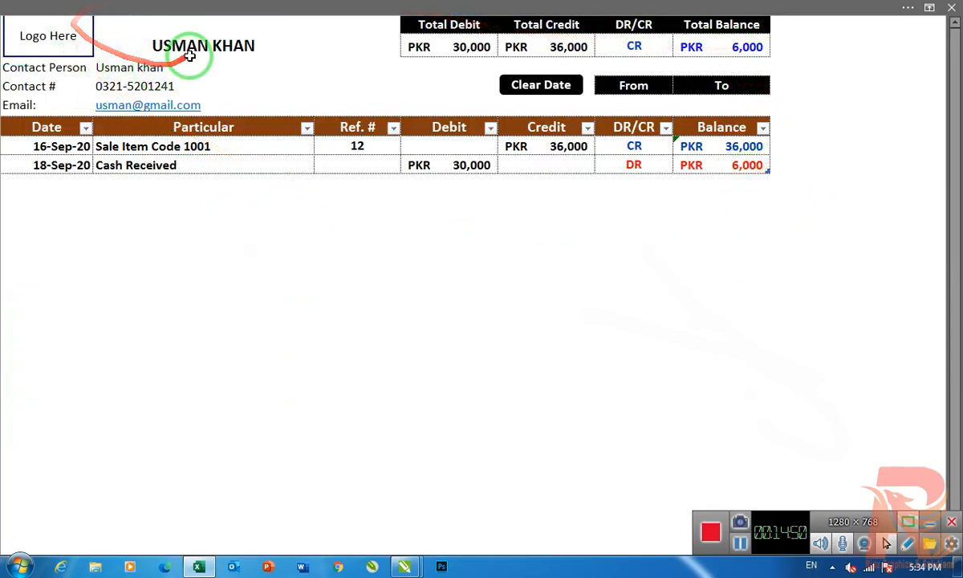
click(32, 31)
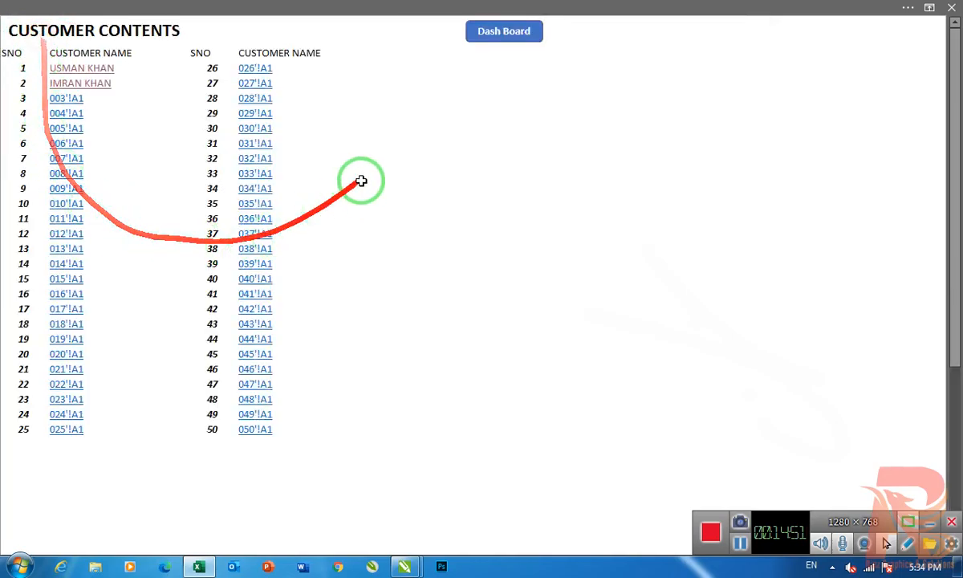
click(73, 85)
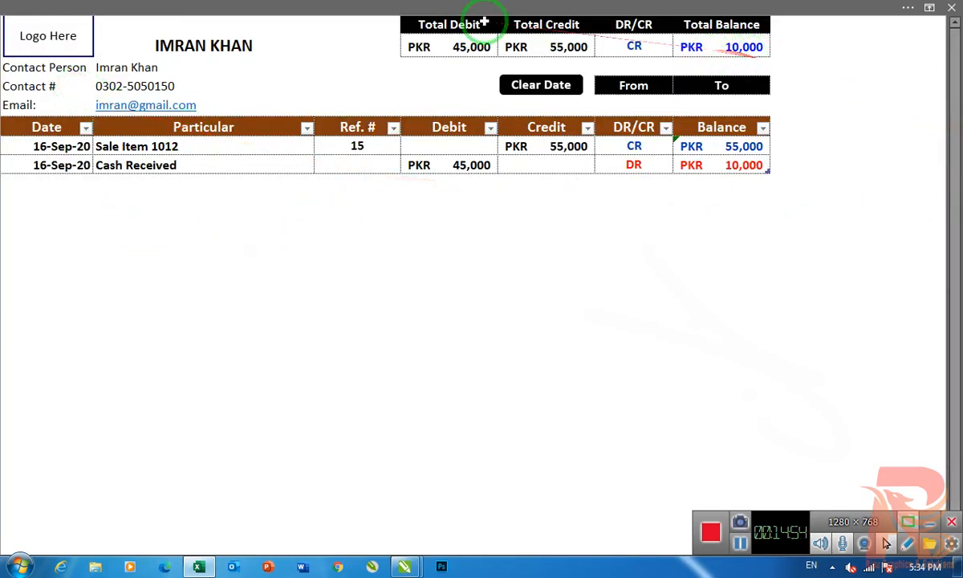
click(48, 36)
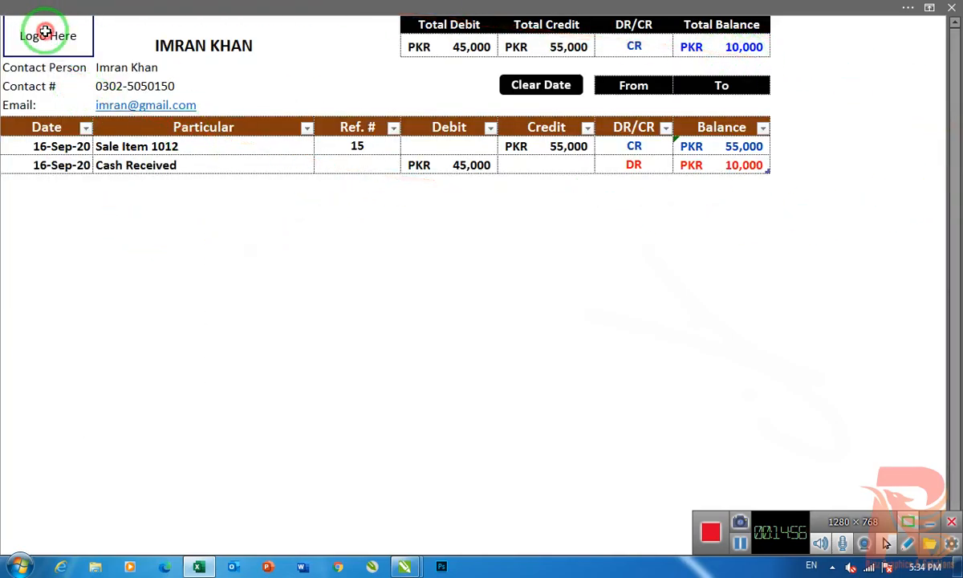
click(504, 29)
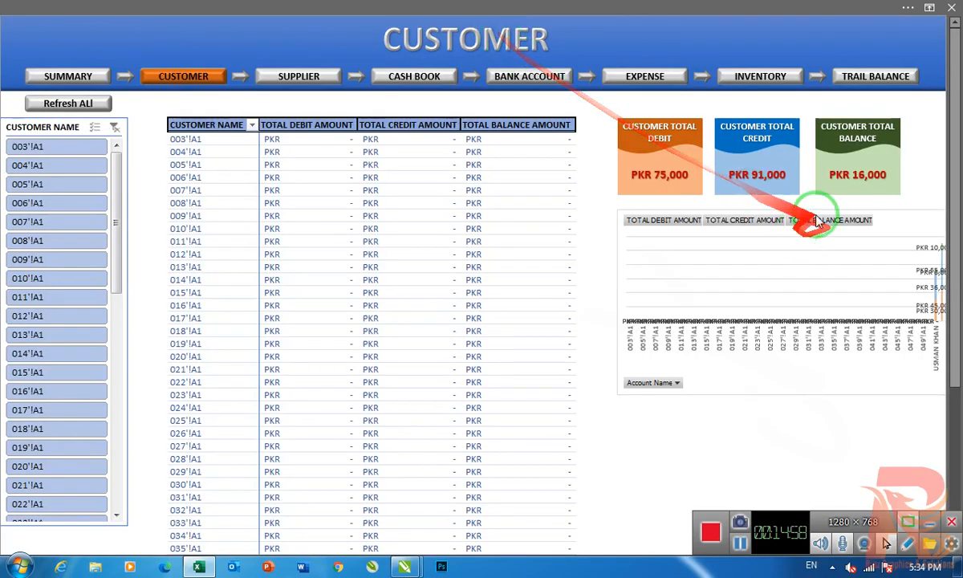
- Reopen the second customer's ledger and add a Cash Received entry dated 25-Sep-20 with a debit of 10,000
click(125, 76)
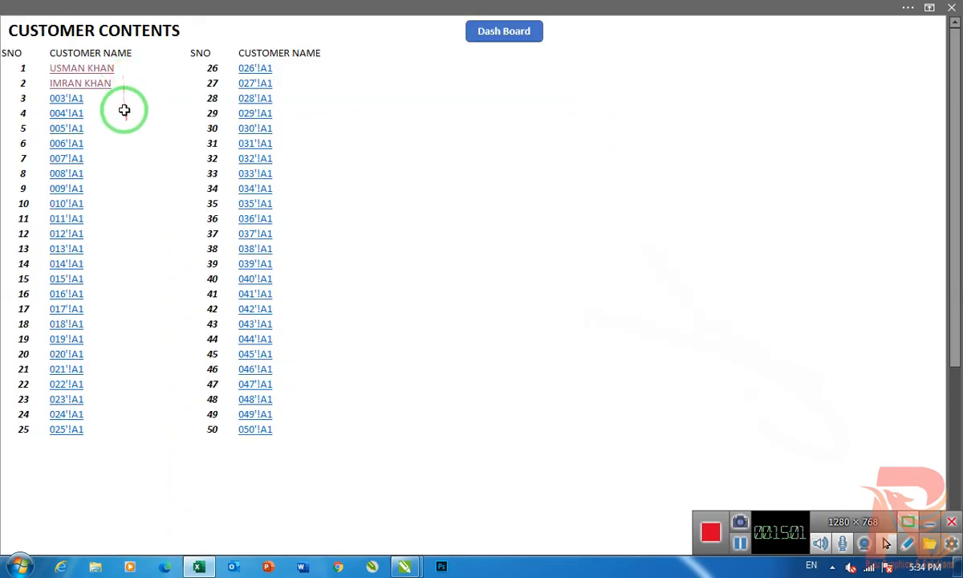
click(79, 82)
click(48, 179)
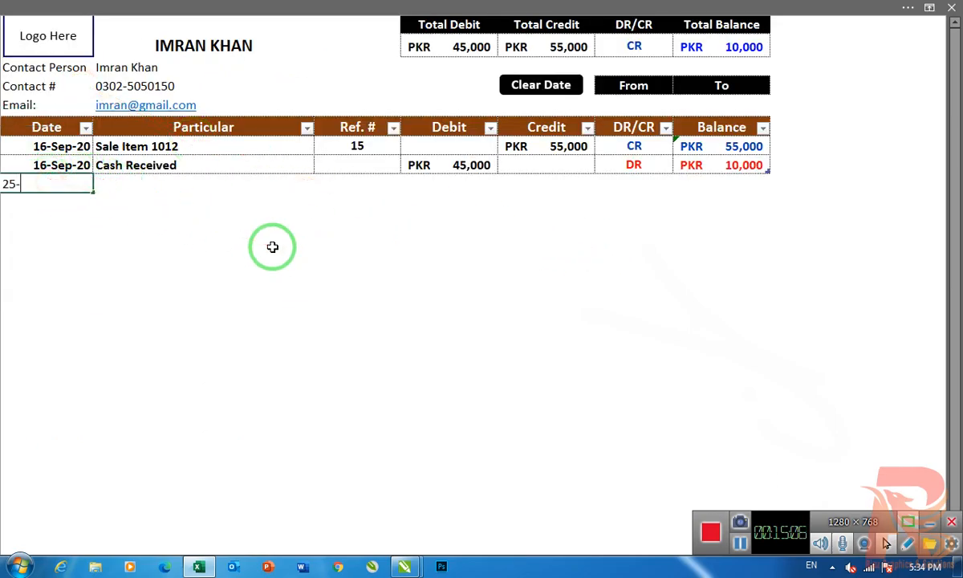
text(25-9-20)
key(Tab)
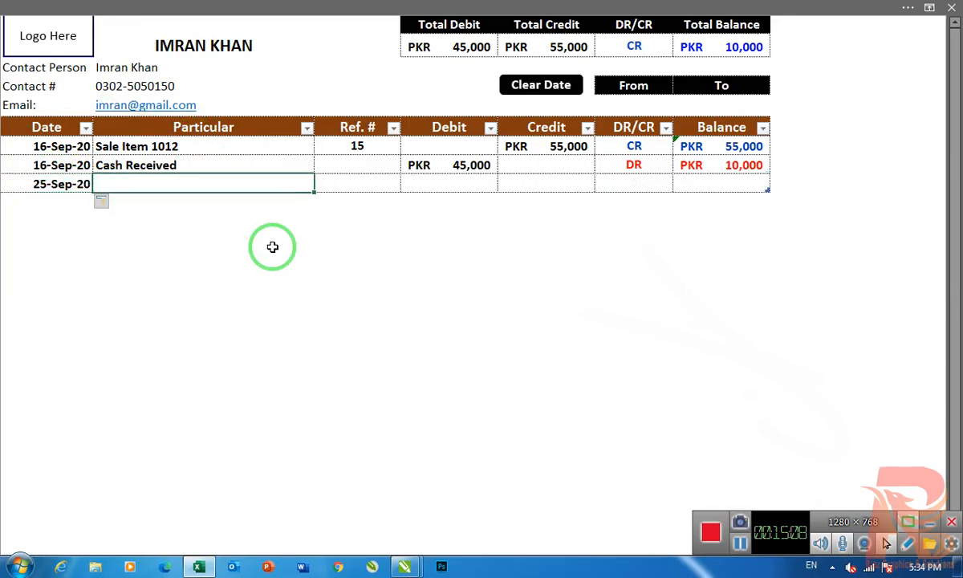
text(C)
key(Tab)
key(Tab)
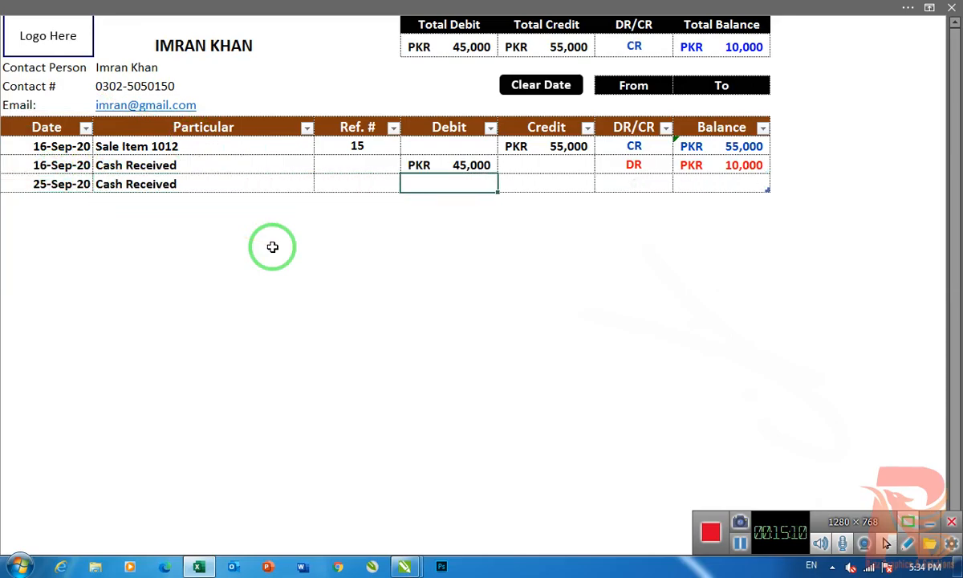
text(10000)
key(Return)
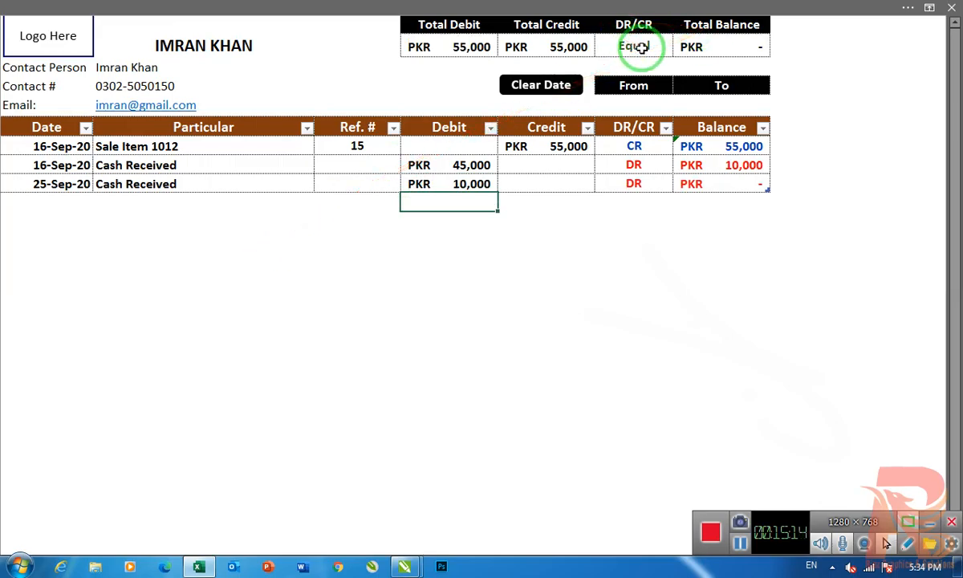
- Return to the Customer dashboard and refresh all its data to include the new cash receipt
click(30, 46)
click(516, 36)
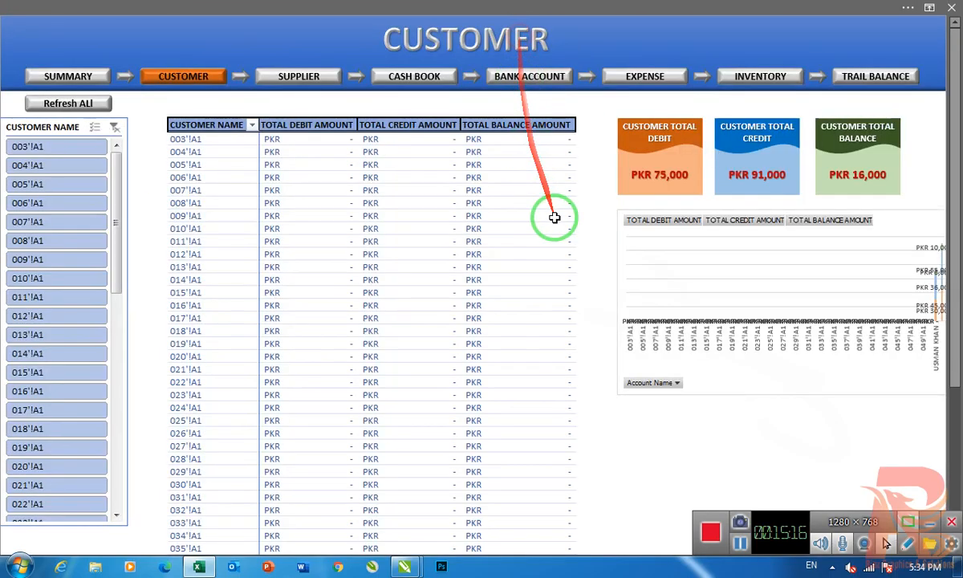
click(69, 104)
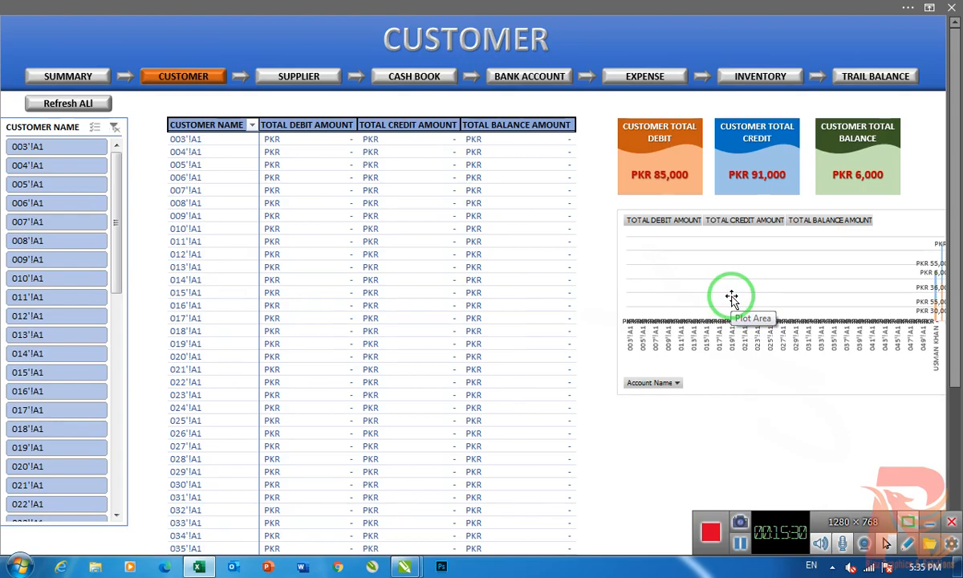
- Correct the capitalization of the dashboard's refresh button label to "Refresh All"
ctrl+click(99, 103)
click(90, 103)
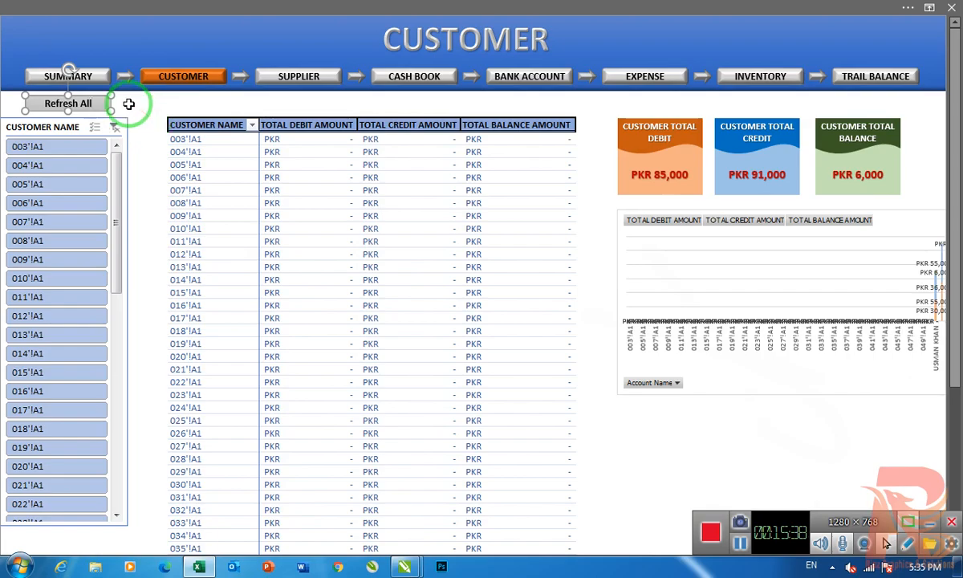
click(133, 99)
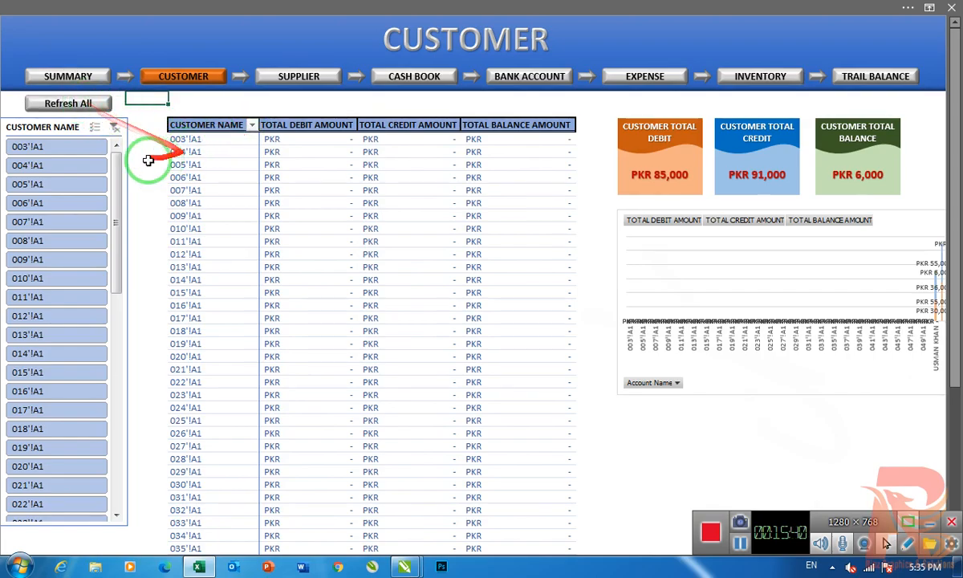
click(742, 545)
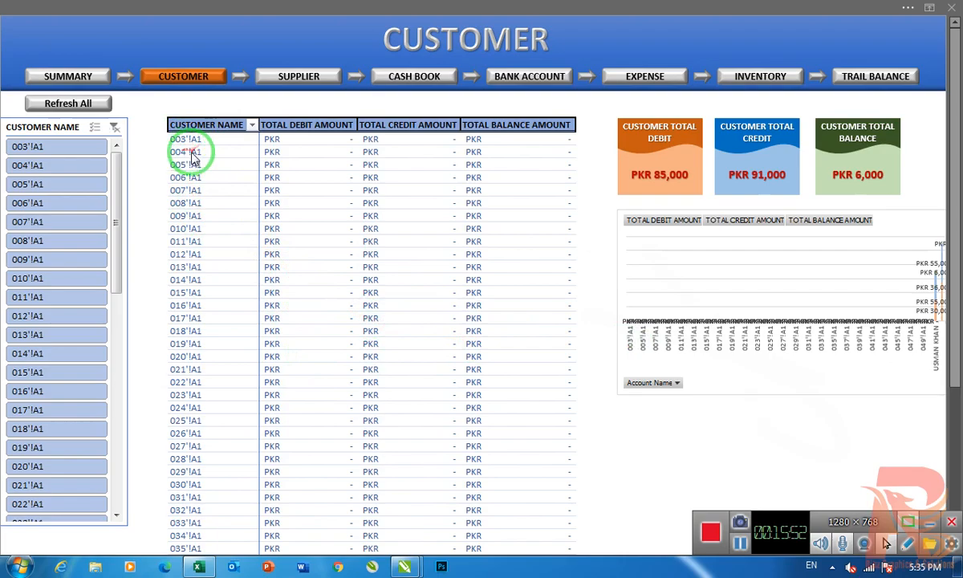
- Examine the dashboard table's rows for both named customers and the Grand Total
click(338, 253)
scroll(331, 309, down, 8)
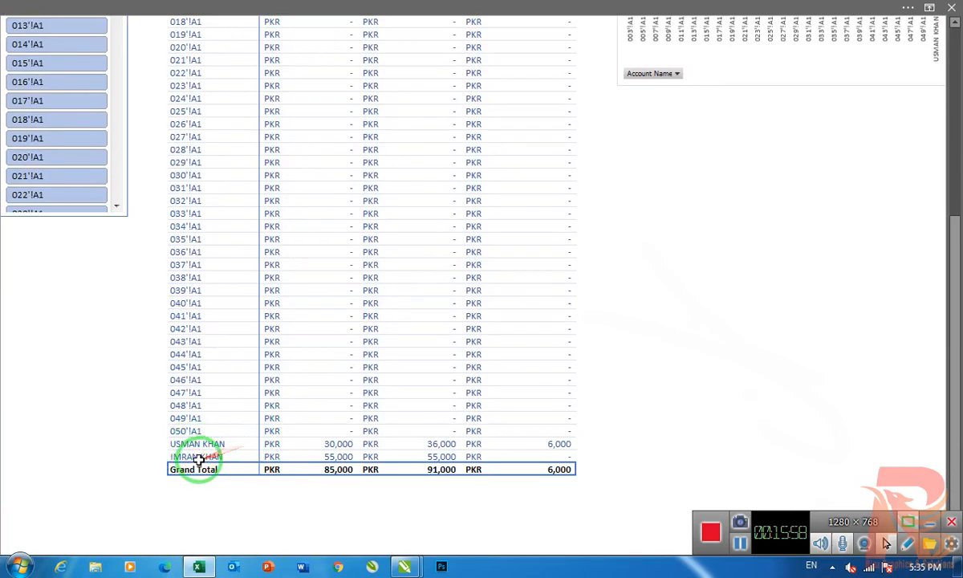
scroll(213, 402, up, 4)
scroll(101, 217, up, 2)
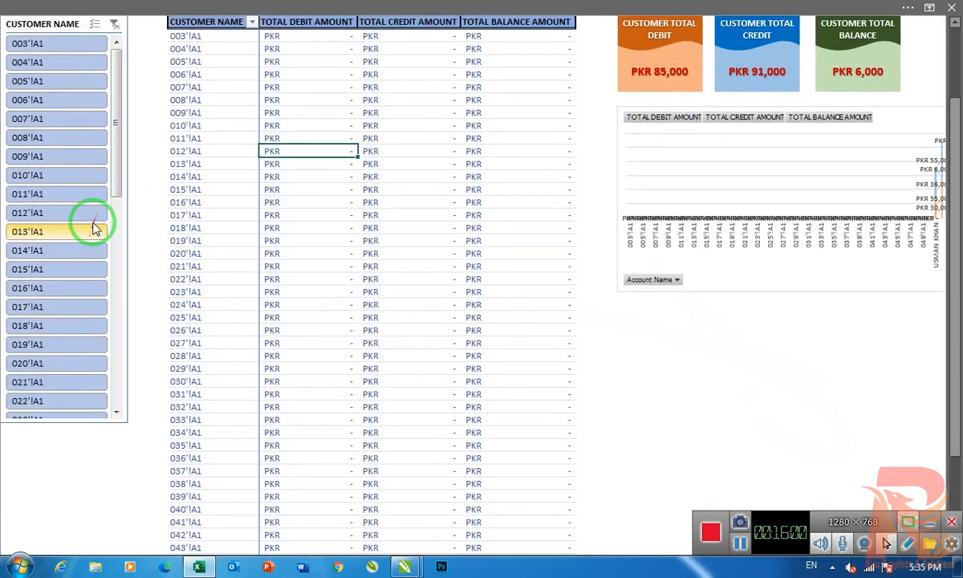
- Filter the Customer dashboard to the second customer with the Customer Name slicer
drag(117, 122, 133, 381)
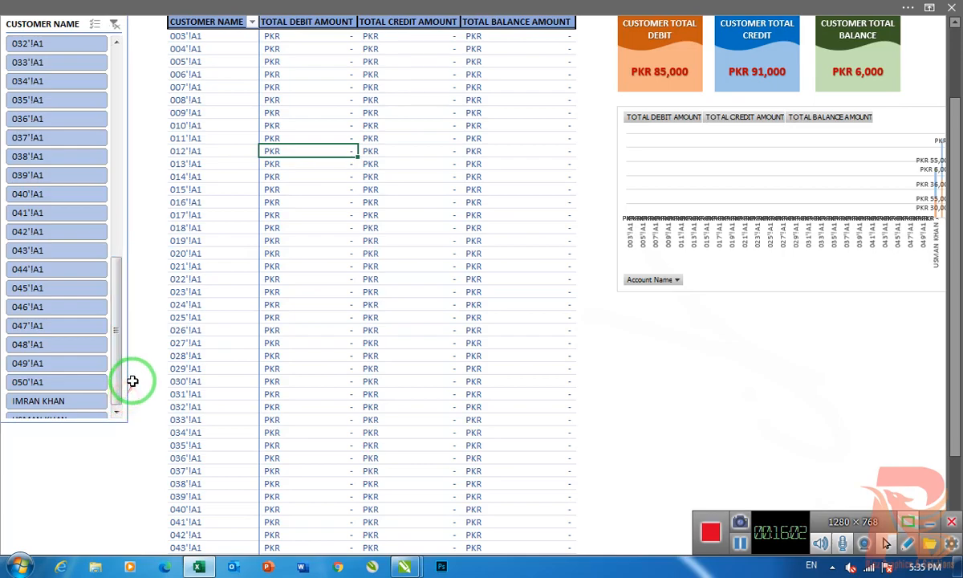
click(44, 403)
scroll(275, 322, up, 2)
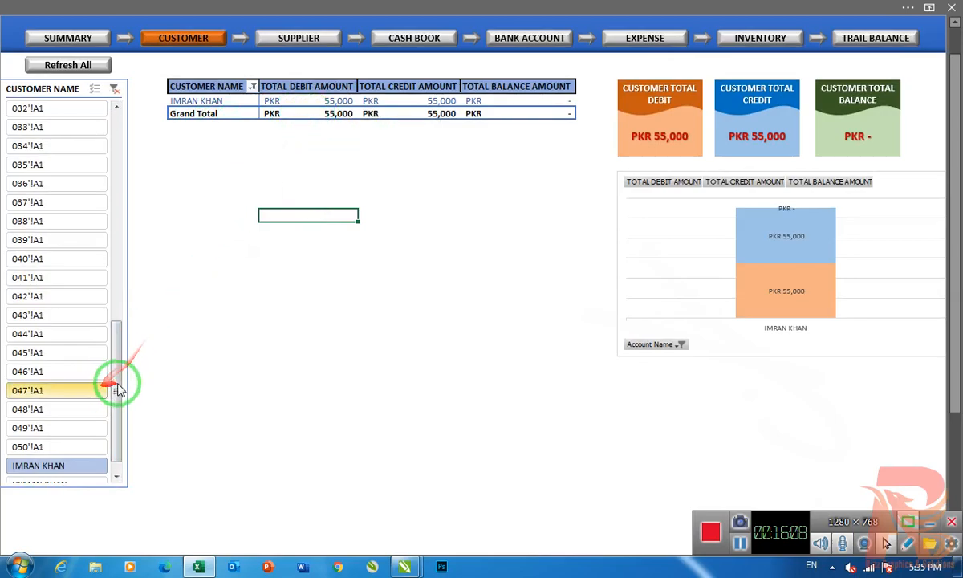
- Filter the Customer dashboard to the last listed customer, and extend the slicer selection to both named customers
scroll(118, 390, down, 1)
click(48, 468)
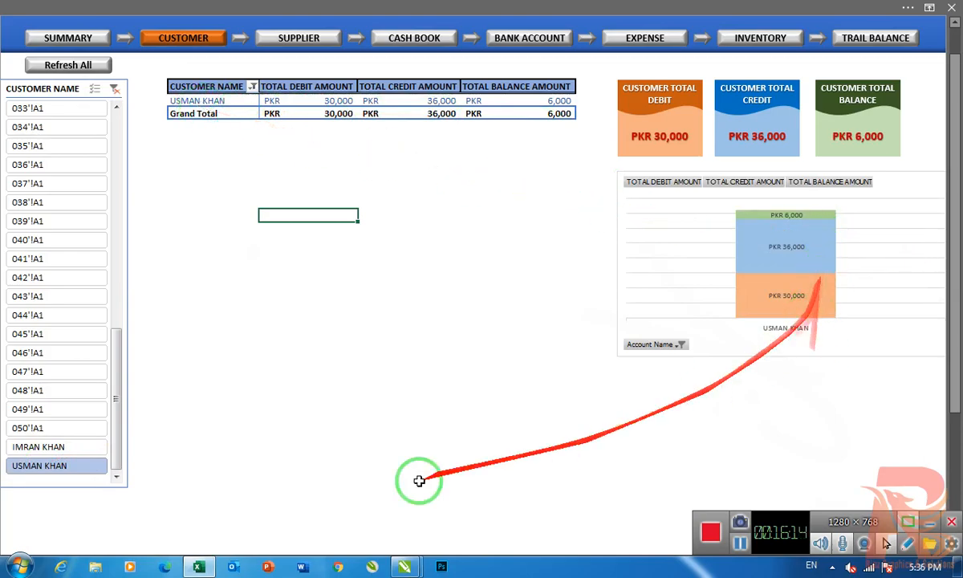
ctrl+click(60, 452)
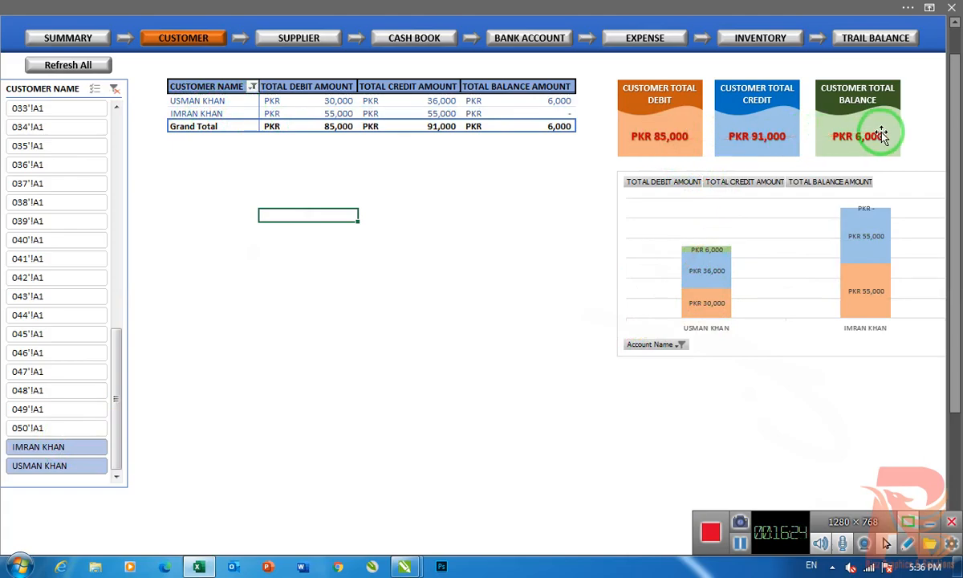
- Try the Customer Name slicer on account 033'!A1, and clear the filter to list all customers
click(114, 88)
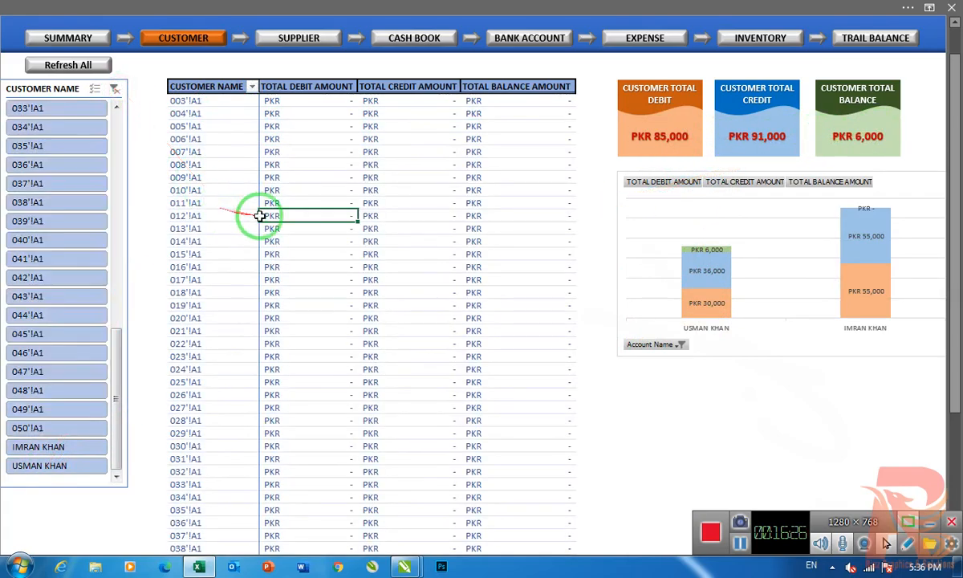
click(48, 108)
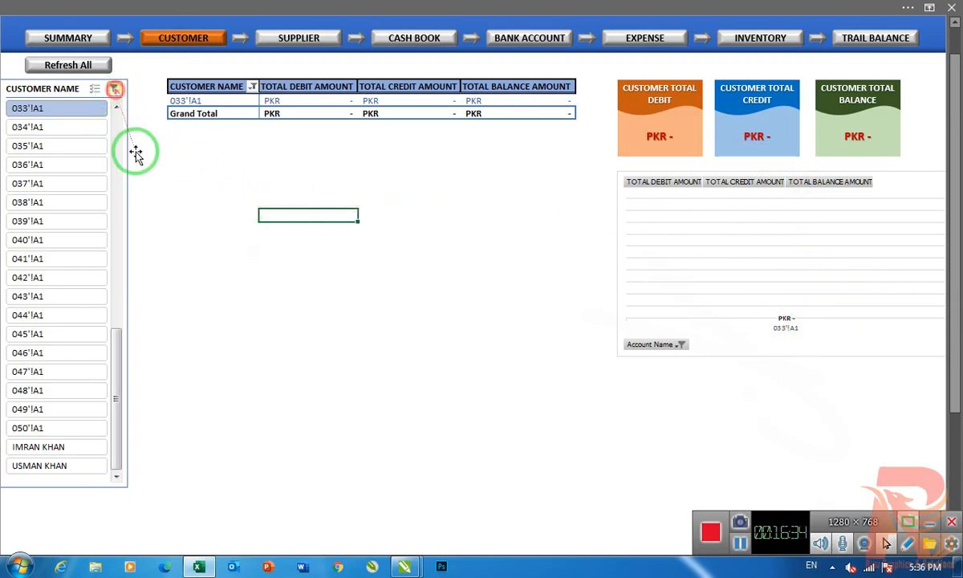
click(114, 88)
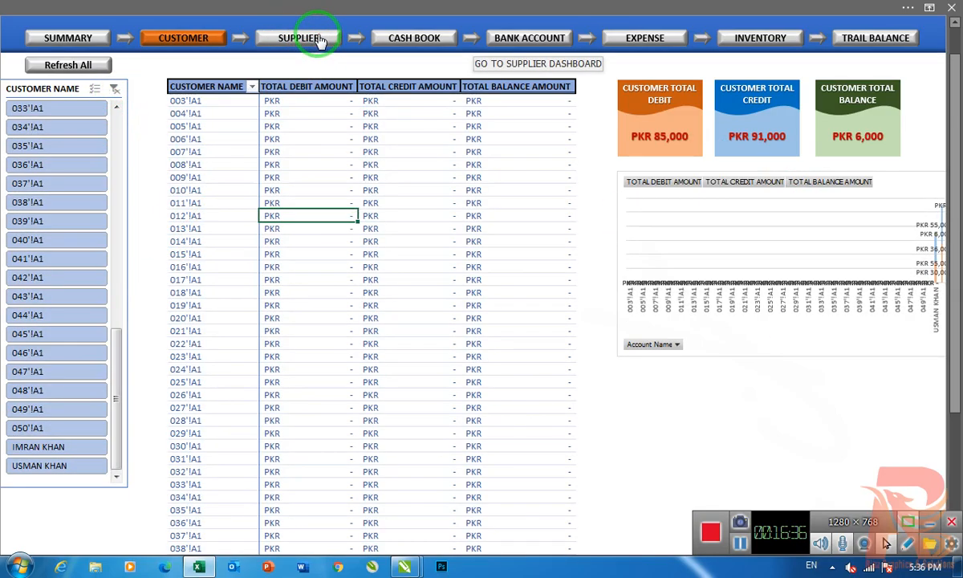
- Open the Supplier Contents sheet and replace the first entry, S001'!A1, with the first supplier's full name
click(241, 39)
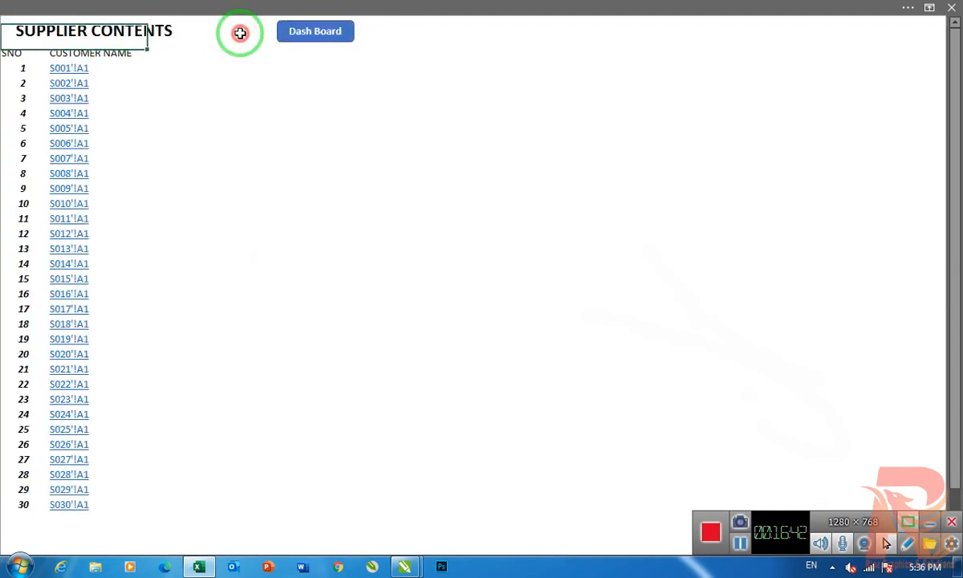
click(127, 71)
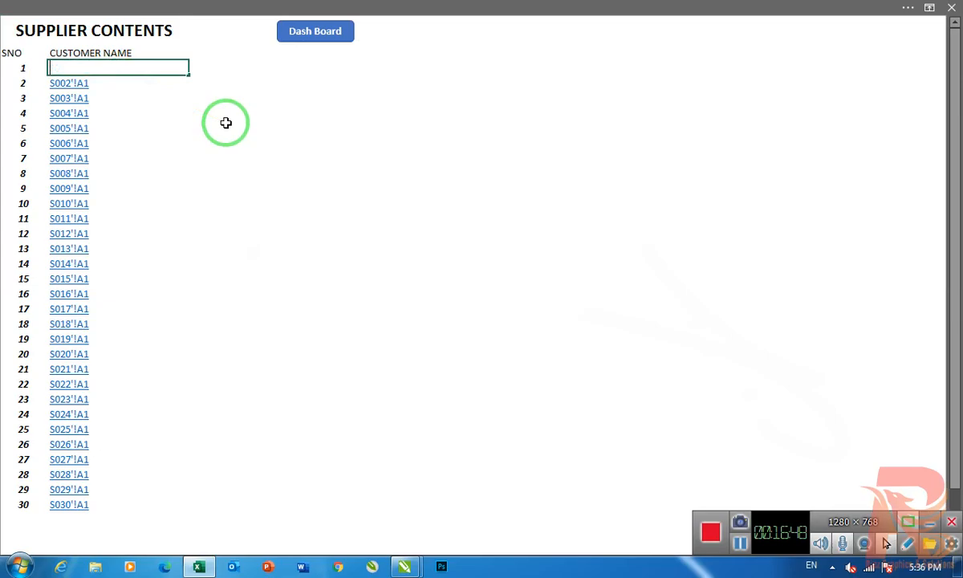
key(Escape)
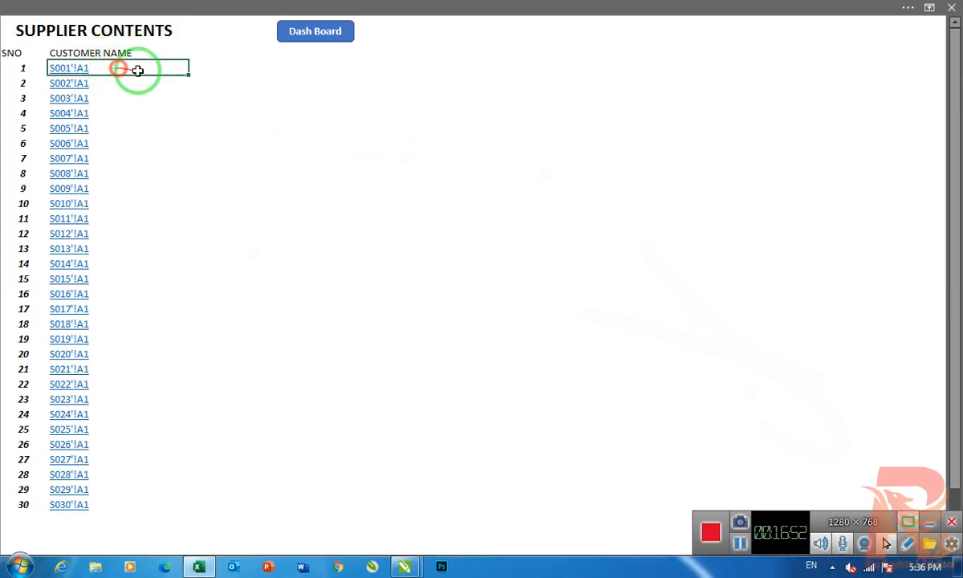
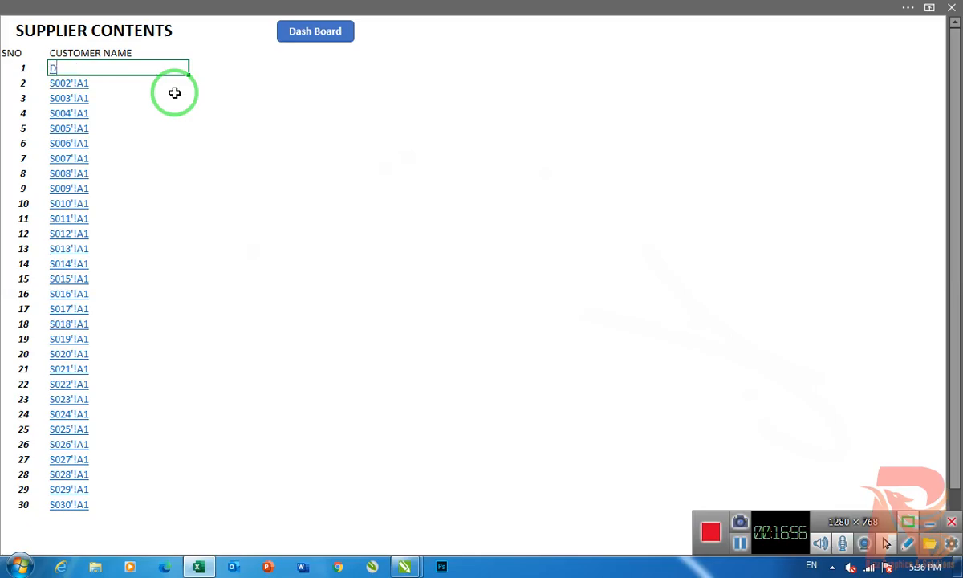
key(Return)
- Replace the second entry, S002'!A1, with a second supplier's full name
key(Return)
click(434, 204)
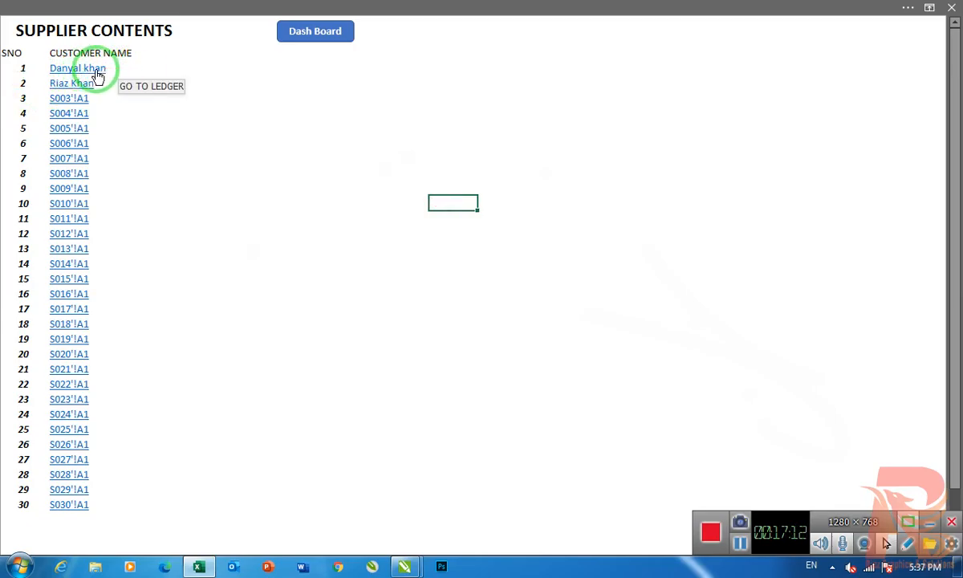
- Enter "Peshawar Mobile ZONE" as the supplier for serial number 2 in the Supplier Contents list
click(145, 69)
click(102, 82)
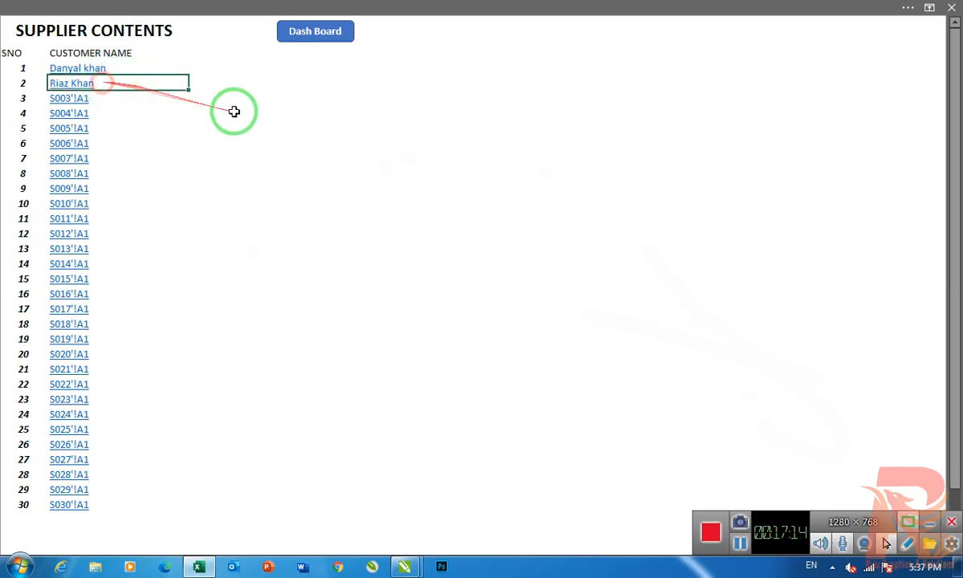
text(ar)
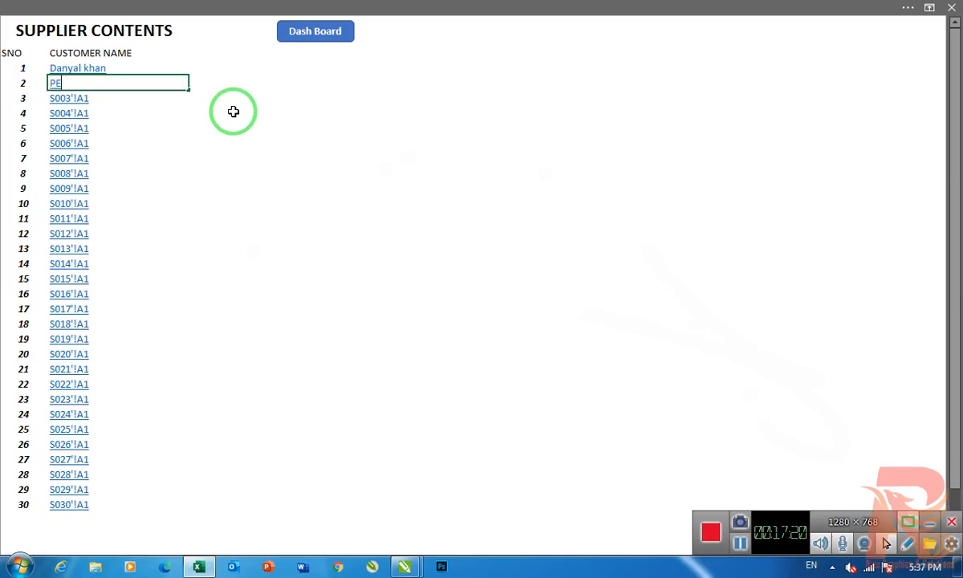
text(shawar ro)
key(BackSpace)
key(BackSpace)
text(mo)
key(BackSpace)
key(BackSpace)
text(Mobile)
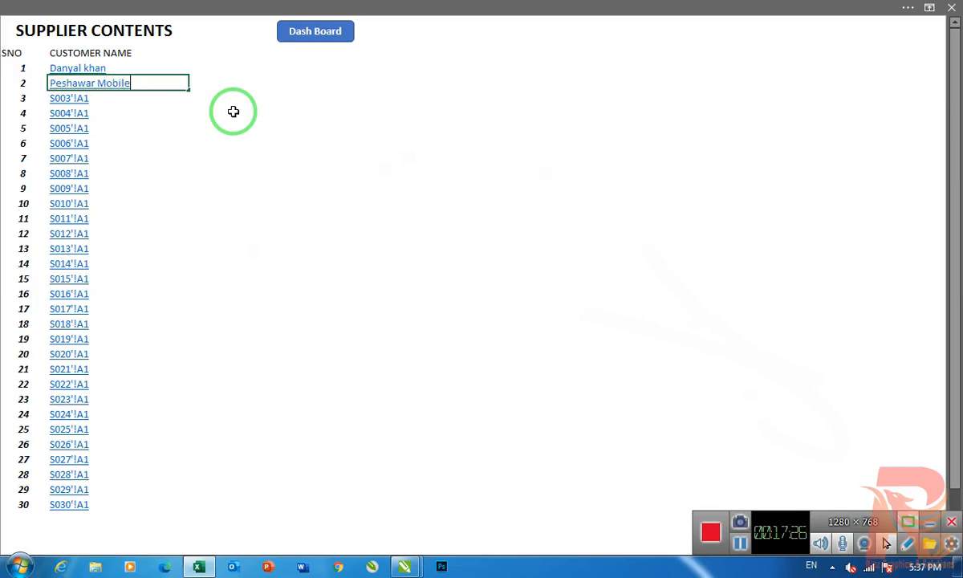
text( z)
key(BackSpace)
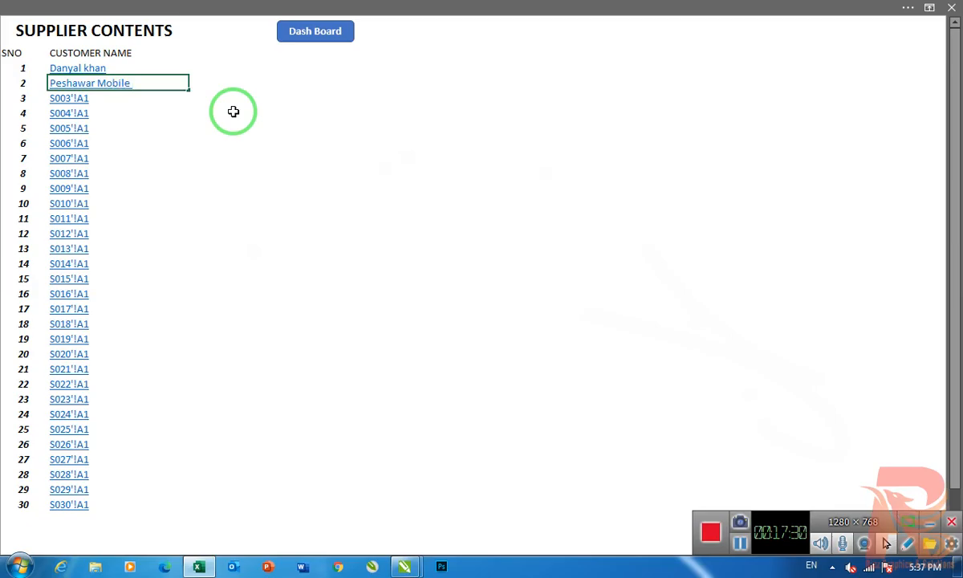
text(ZONE)
key(BackSpace)
key(BackSpace)
text(ONE)
key(Return)
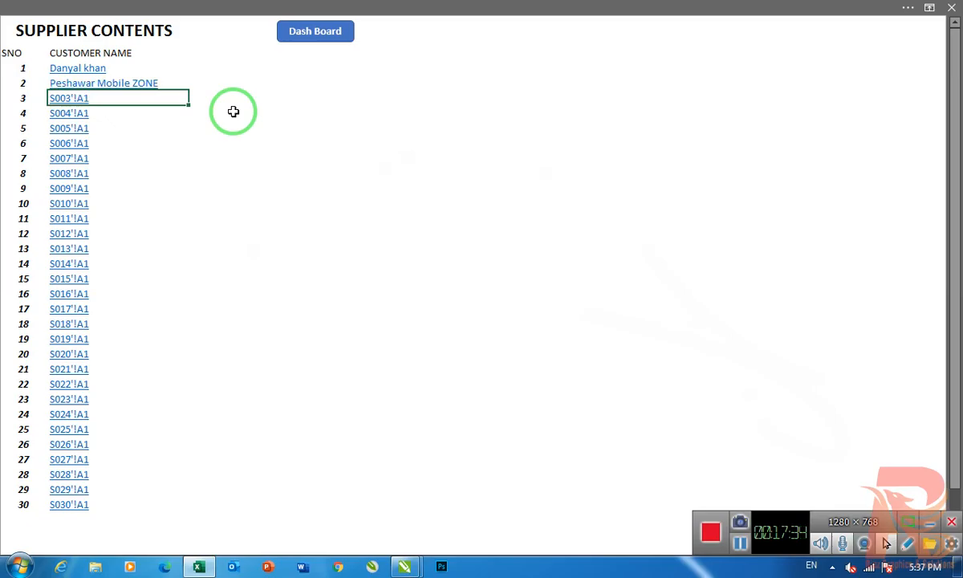
- Open the first supplier's ledger and start its first row with date 16-Sep-20 and particular "Purchase Item Code 1002"
click(70, 69)
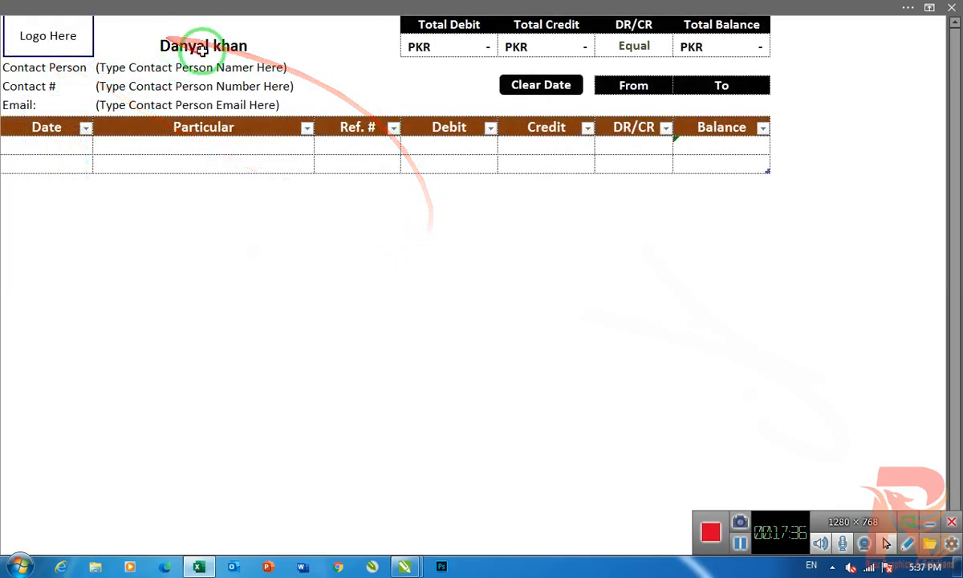
click(183, 67)
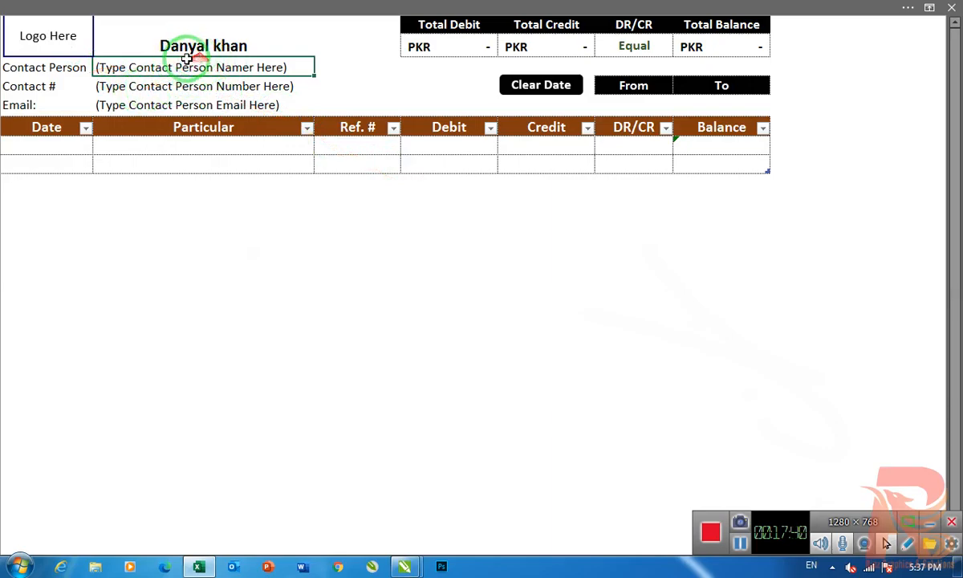
click(136, 86)
click(129, 106)
click(46, 145)
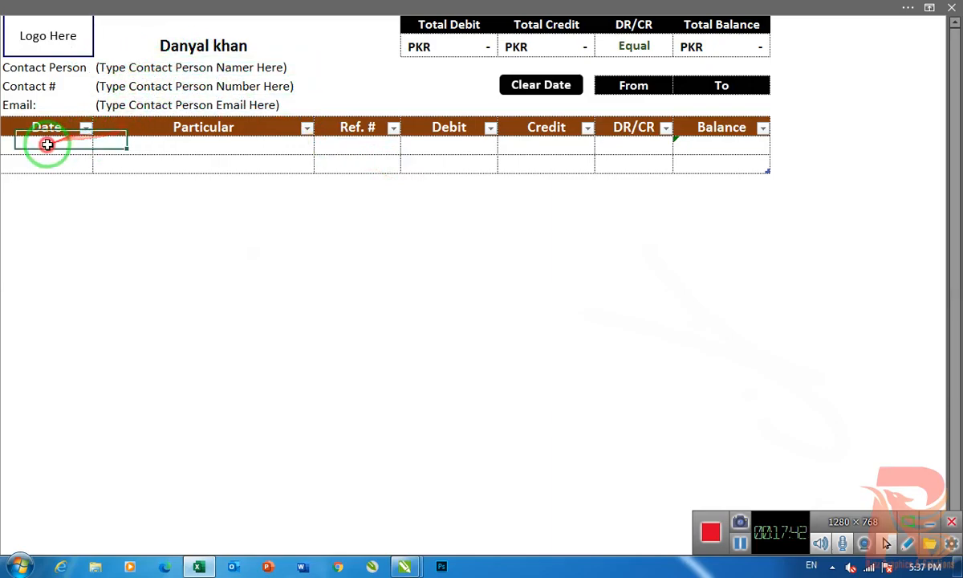
text(16/9/2020)
key(Return)
key(Up)
key(Right)
text(pu)
key(BackSpace)
key(BackSpace)
text(Purchase Item Co)
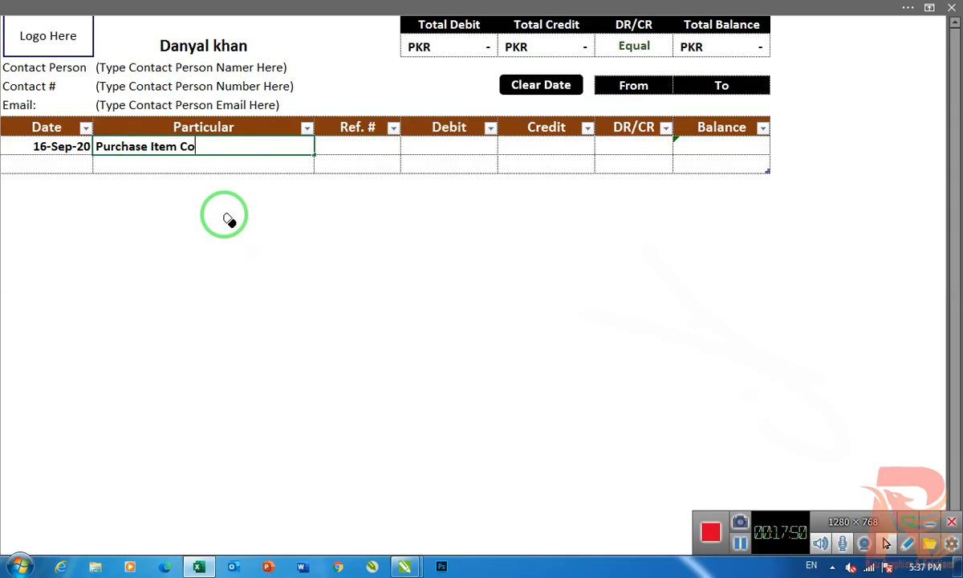
text(de 1002)
- Complete the purchase row with reference number 132 and a credit of 58,720
click(361, 146)
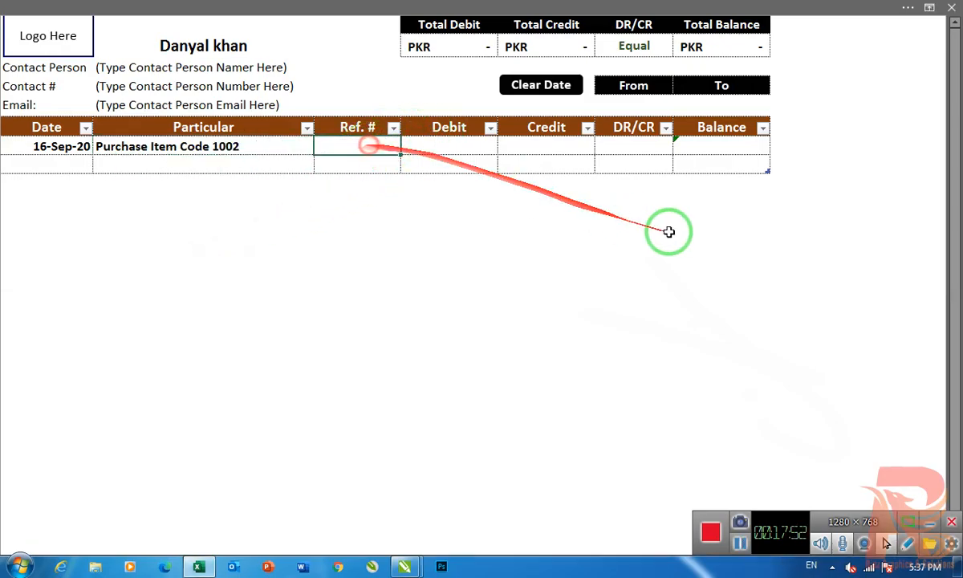
text(132)
key(Return)
key(Up)
key(Right)
key(Right)
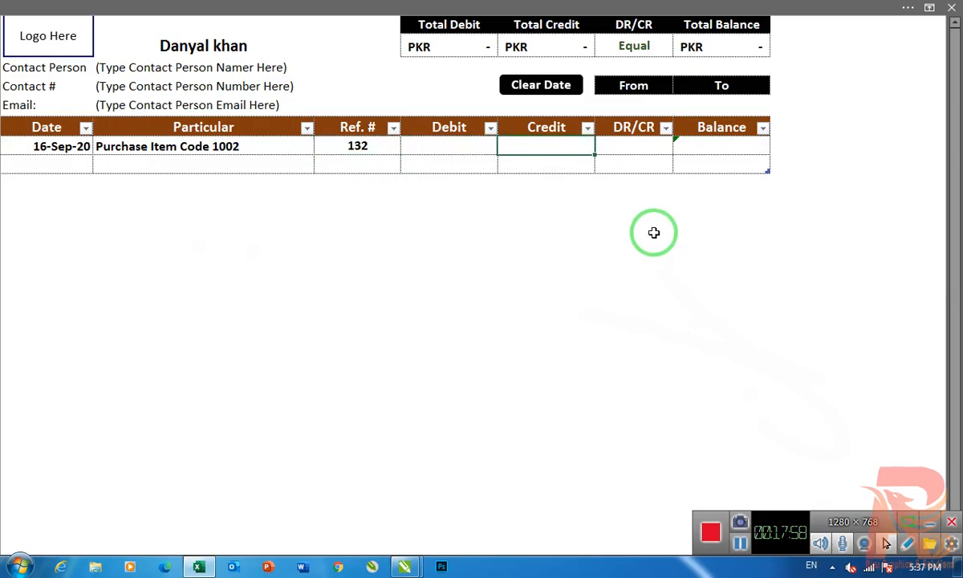
text(58720)
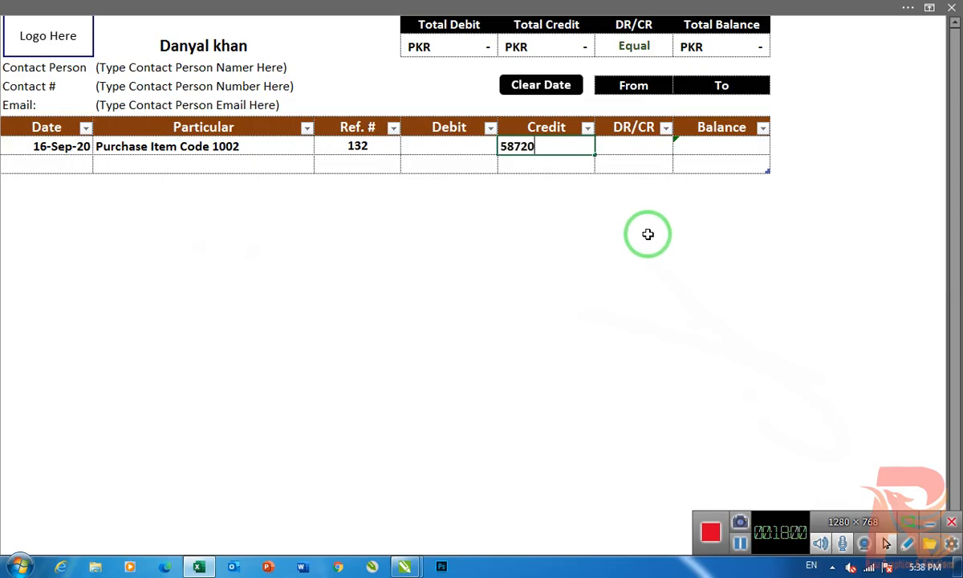
key(Return)
- Add a second ledger row with the same date, particular "Cash Paid" and a debit of 58,000
click(64, 172)
click(63, 164)
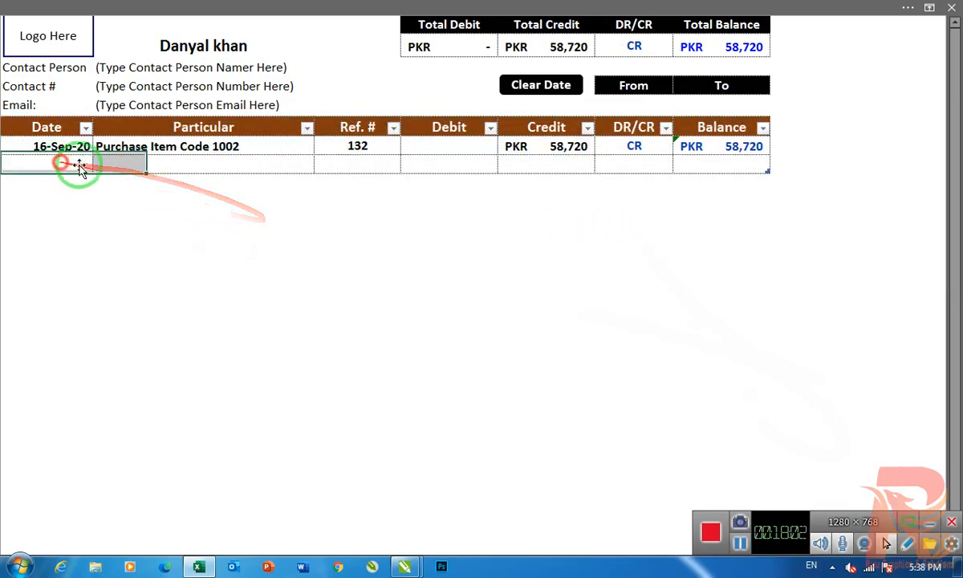
key(ctrl+d)
key(Tab)
text(Cash)
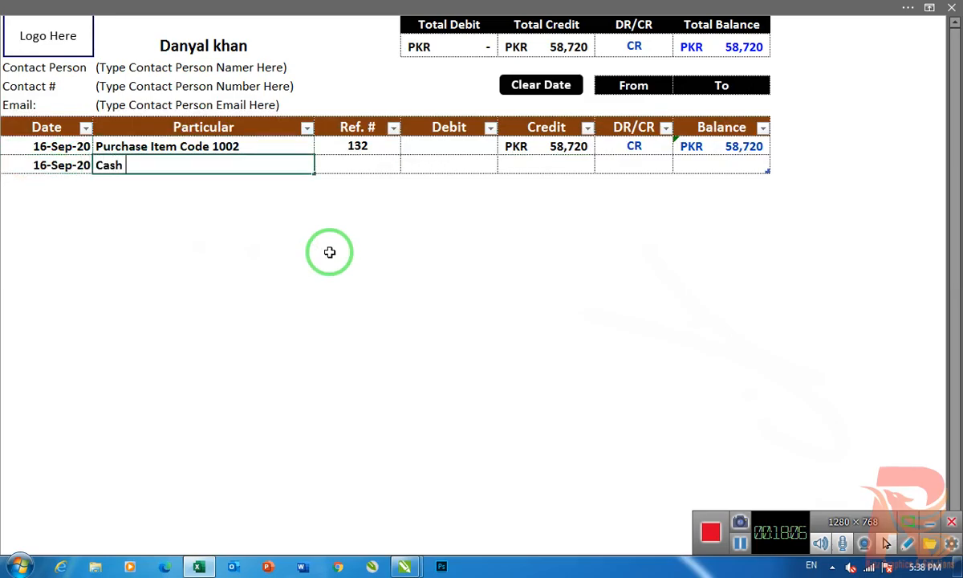
text( Pa)
key(Tab)
key(Tab)
key(Tab)
key(shift+Tab)
text(58,000)
key(Return)
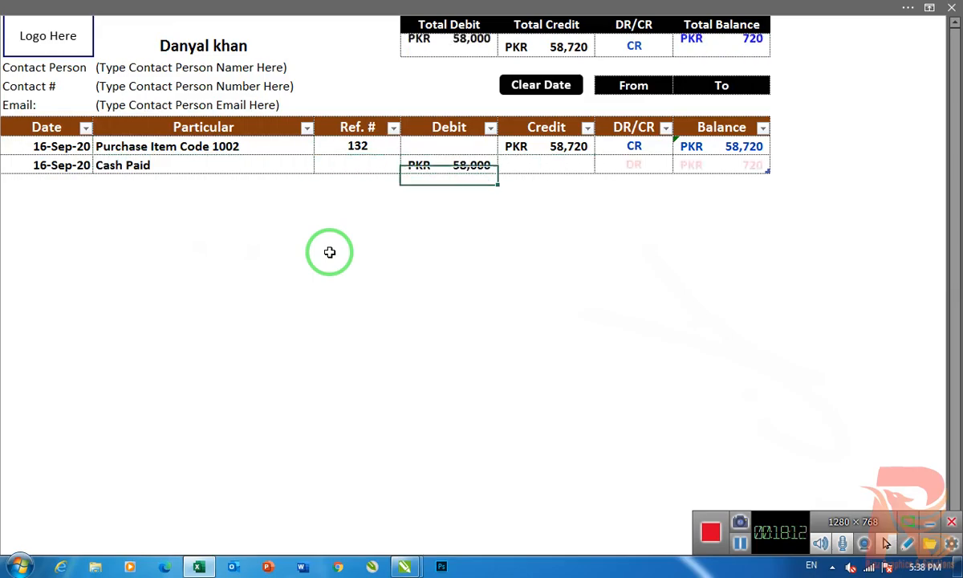
click(549, 275)
- Open the Peshawar Mobile ZONE ledger and start its first row with date 16-Sep-20 and particular "Purchase Code Item 1007"
click(19, 47)
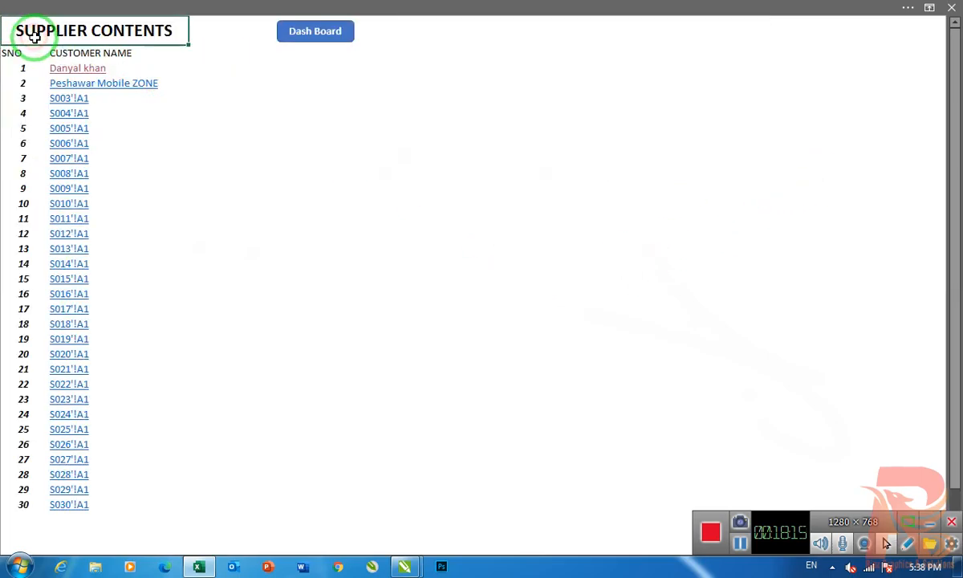
click(141, 86)
click(40, 152)
text(16/9/2020)
key(Return)
key(Left)
key(Left)
key(Up)
key(Left)
key(Left)
key(Left)
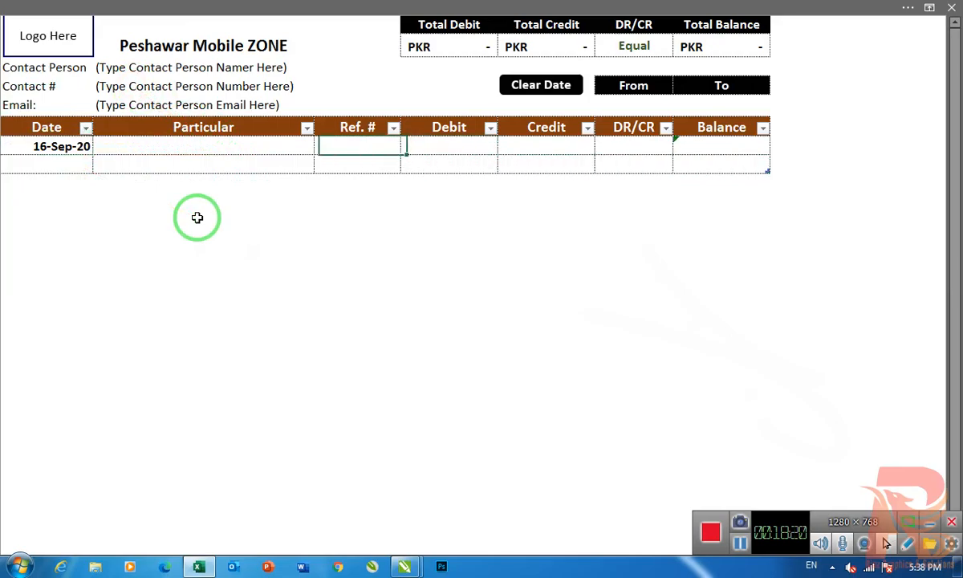
text(Purchase Co)
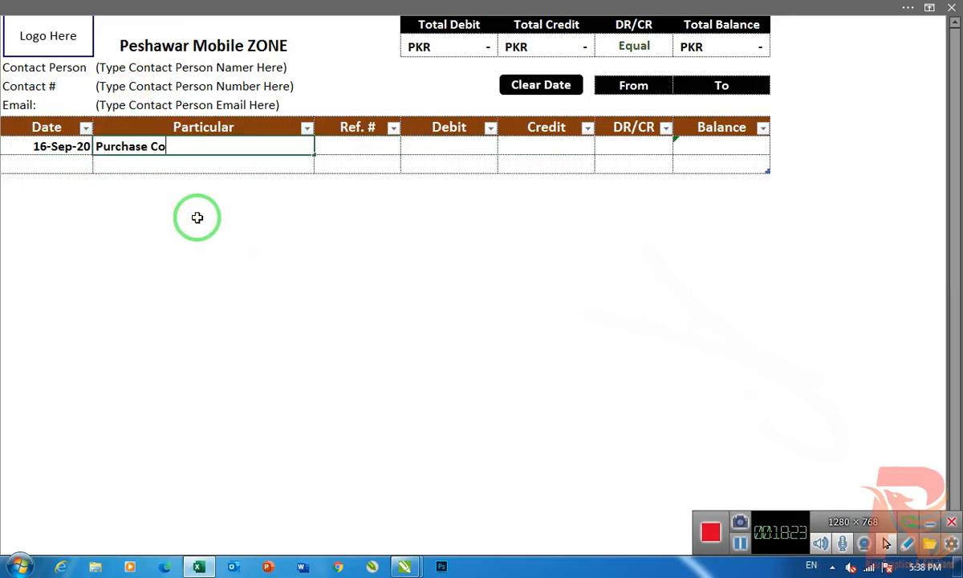
text(de Item 1007)
key(Return)
- Complete the Peshawar Mobile ZONE purchase row with reference number 145 and a credit of 13,600
click(365, 145)
text(145)
key(Tab)
key(Tab)
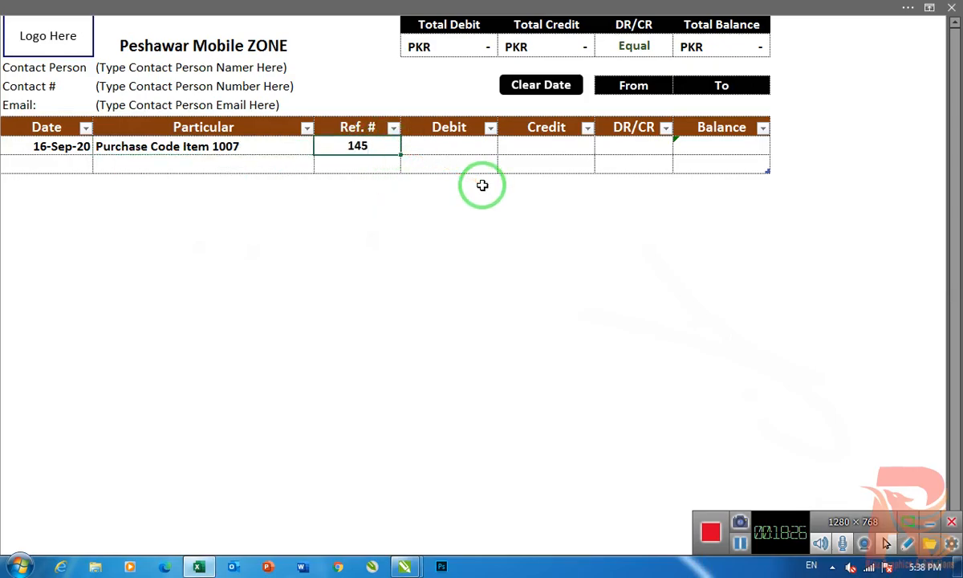
text(13,6)
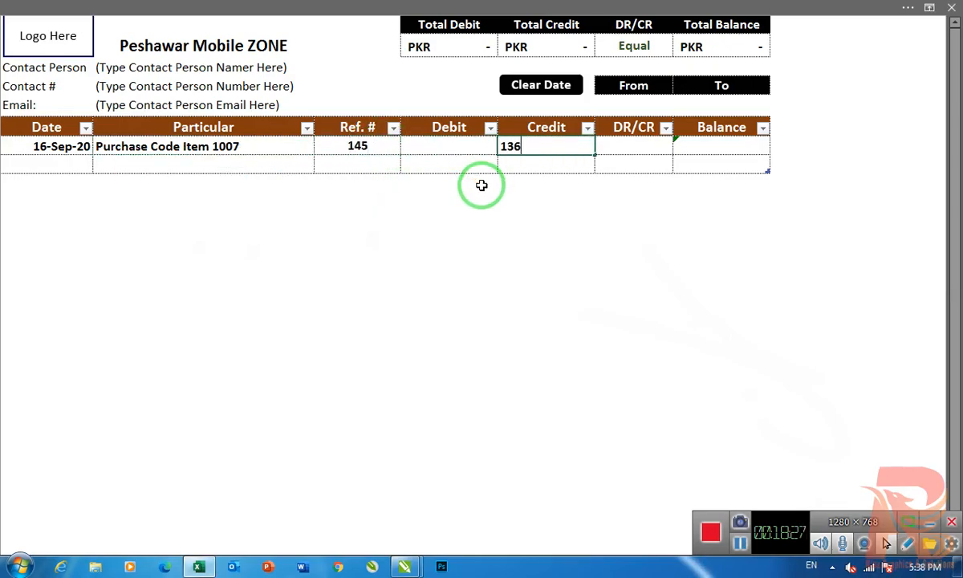
text(00)
key(Return)
- Add a second row to the Peshawar Mobile ZONE ledger with the same date, "Cash Paid" and a debit of 13,600
key(Left)
key(Left)
key(ctrl+d)
key(Right)
text(Cash Paid)
key(Tab)
key(Tab)
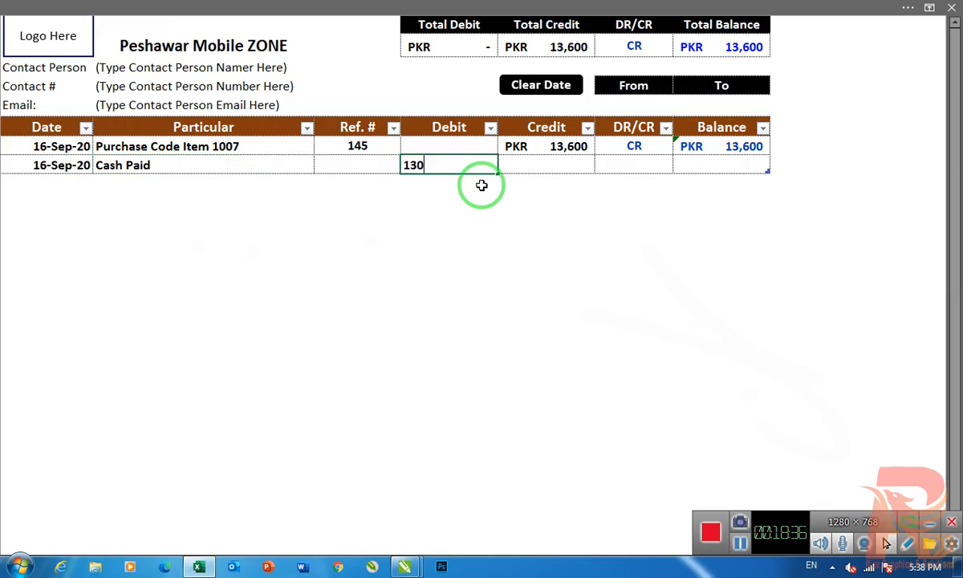
text(13,600)
key(Return)
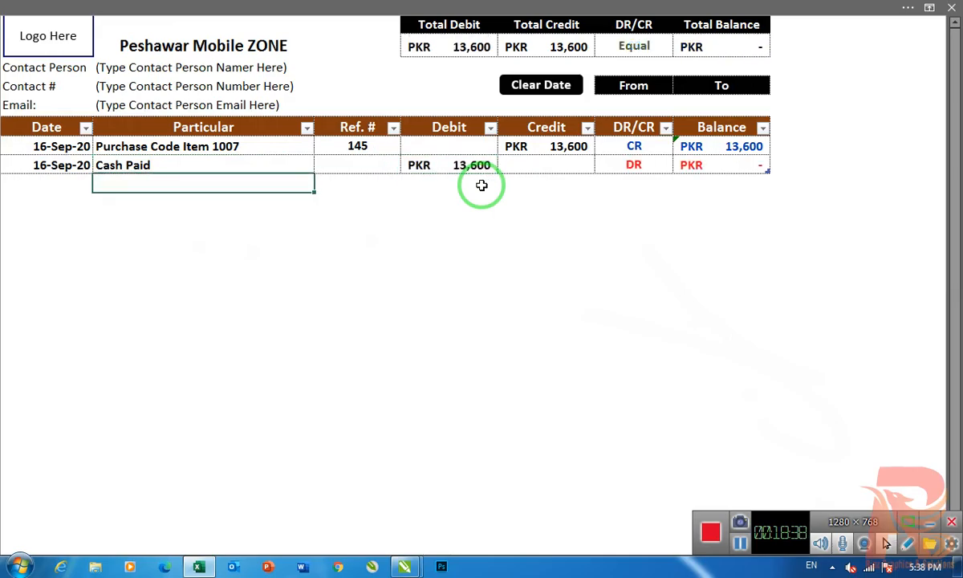
- Refresh all data on the Supplier dashboard and filter it to the first supplier with the Supplier Account slicer
click(54, 50)
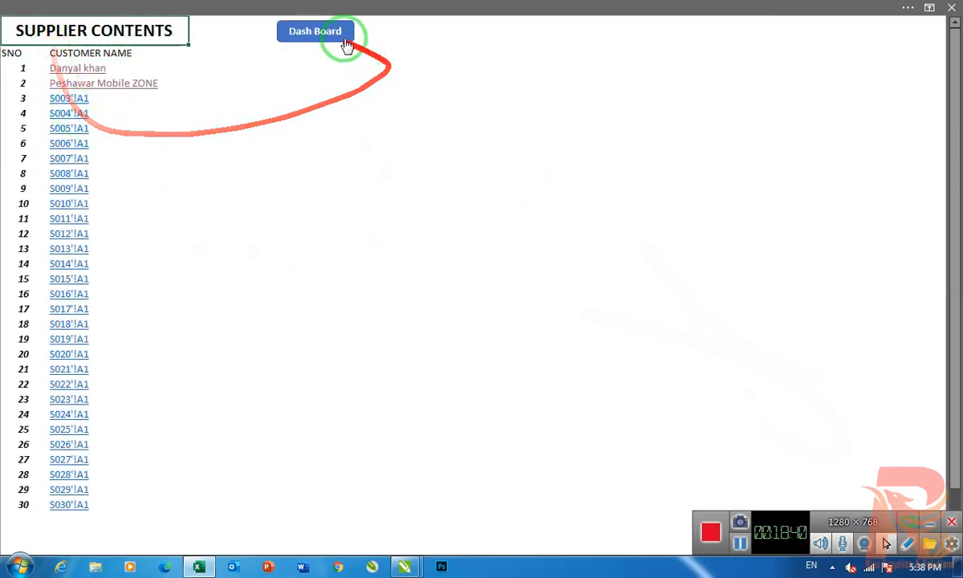
click(354, 40)
click(63, 102)
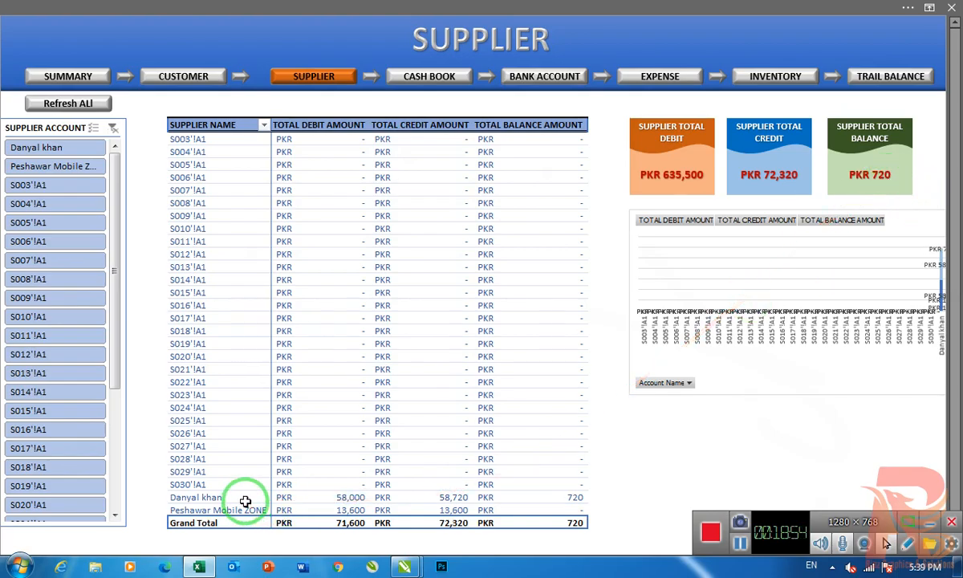
click(36, 147)
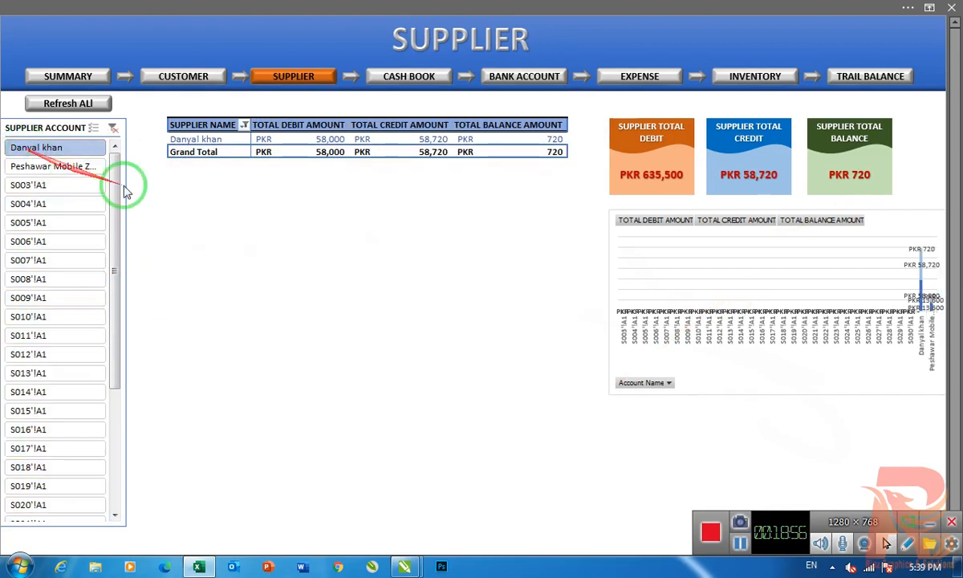
- Filter the Supplier dashboard to Peshawar Mobile ZONE and clear the Supplier Account filter again
click(58, 166)
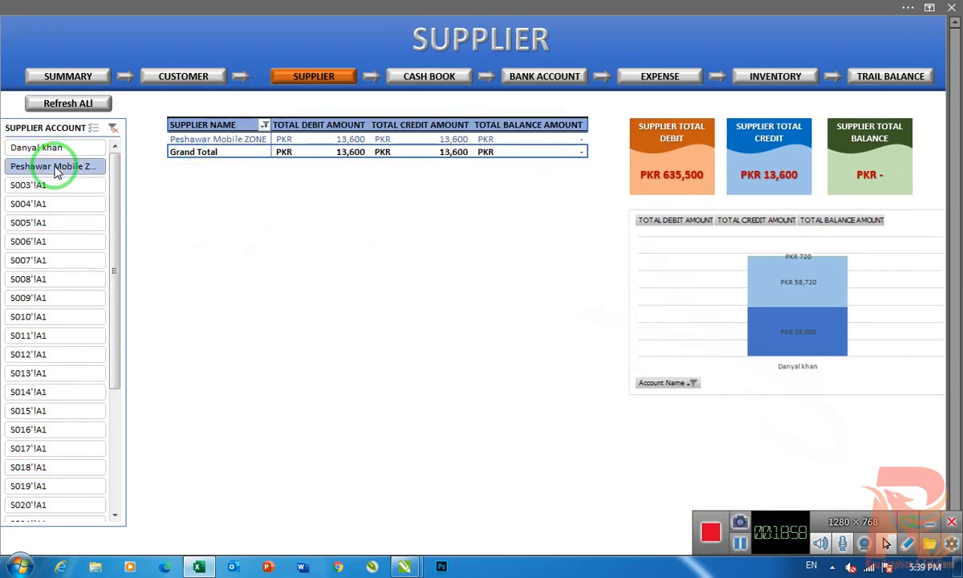
click(114, 128)
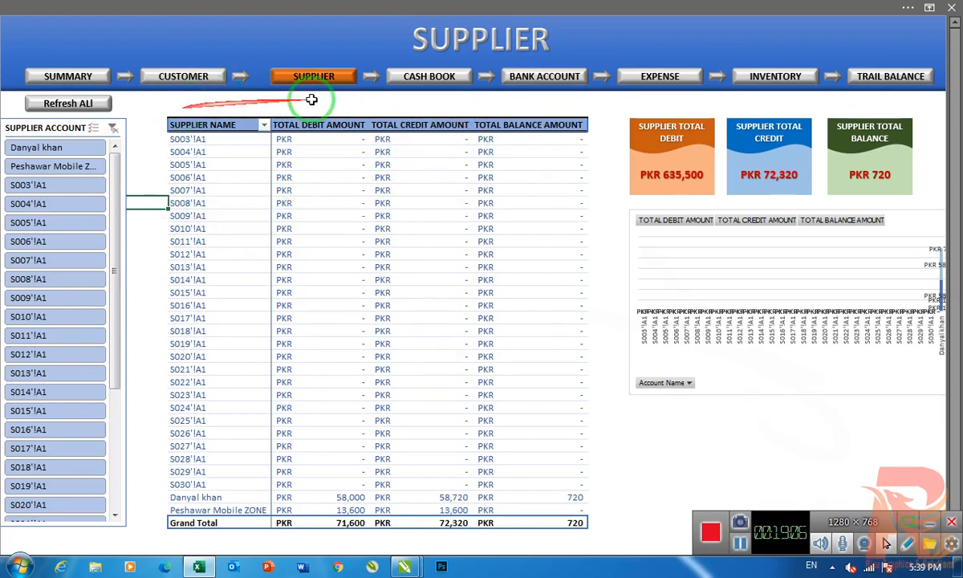
- Open the Cash Book and enter a first row dated 16-Sep-20 for "Opening Balance" with a receipt of 15,000
click(370, 80)
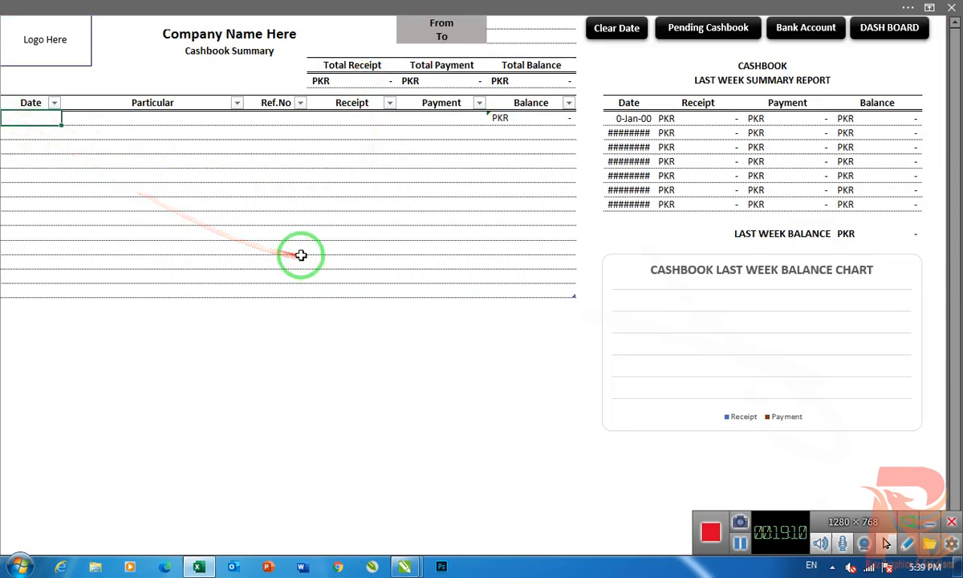
key(ctrl+semicolon)
key(Tab)
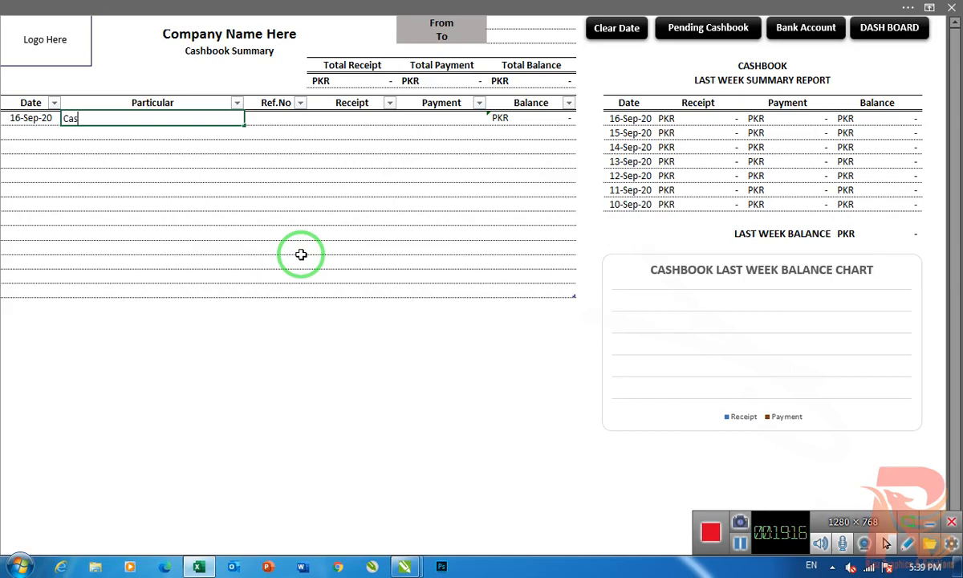
text(Opening Balance)
key(Tab)
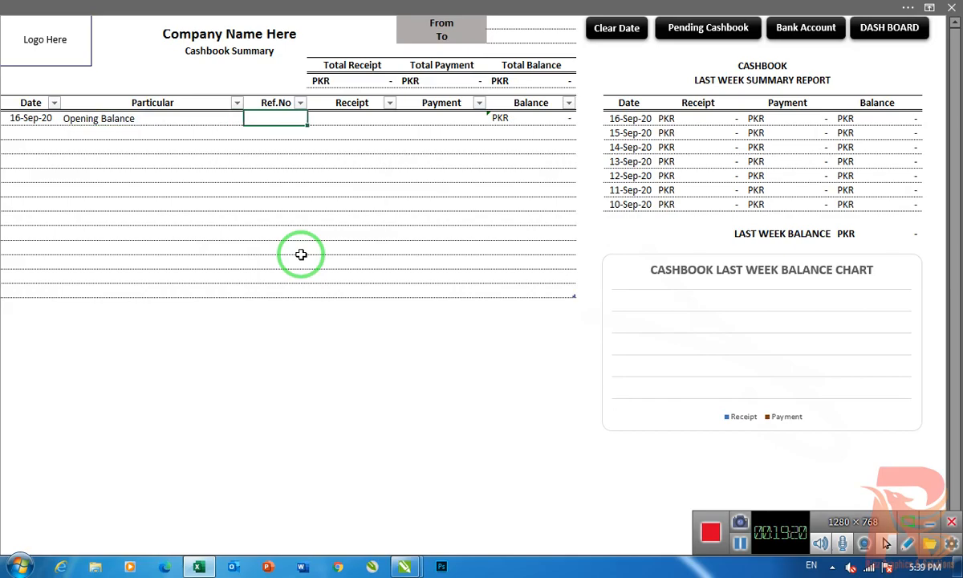
key(Tab)
text(15000)
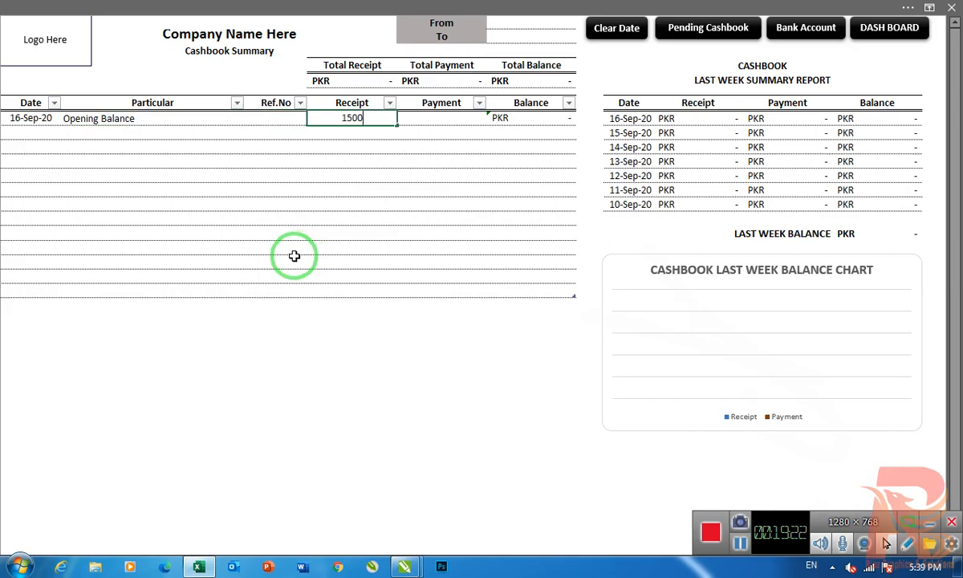
key(Return)
- Start the second cash book row with the date 17-Sep-20
key(Left)
key(Right)
key(Right)
key(Up)
key(Right)
key(Down)
key(Left)
key(Left)
key(Left)
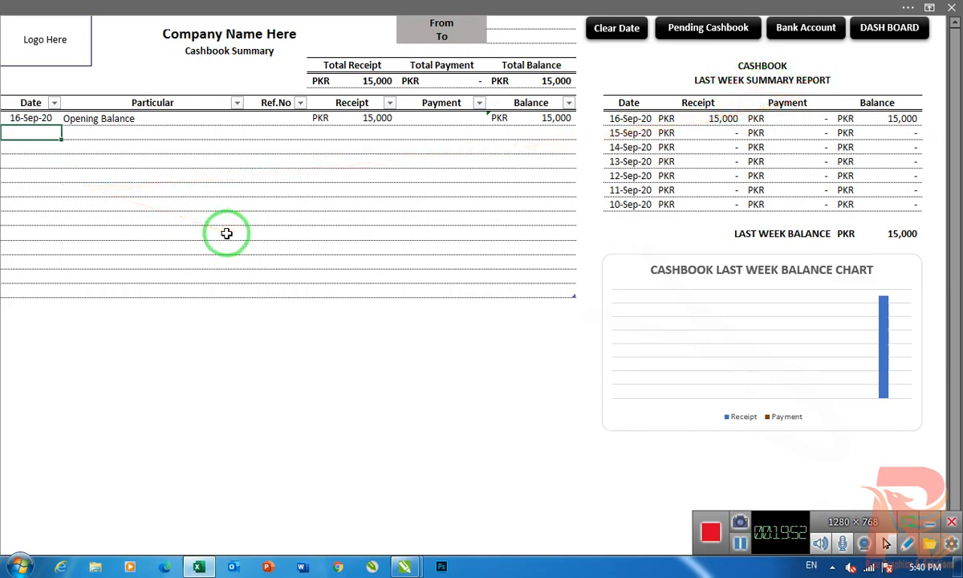
text(17-9-20)
key(Return)
- Enter "Cash Received from Customer" with the customer's name in parentheses as the second row's particular
key(Up)
key(Right)
text(C)
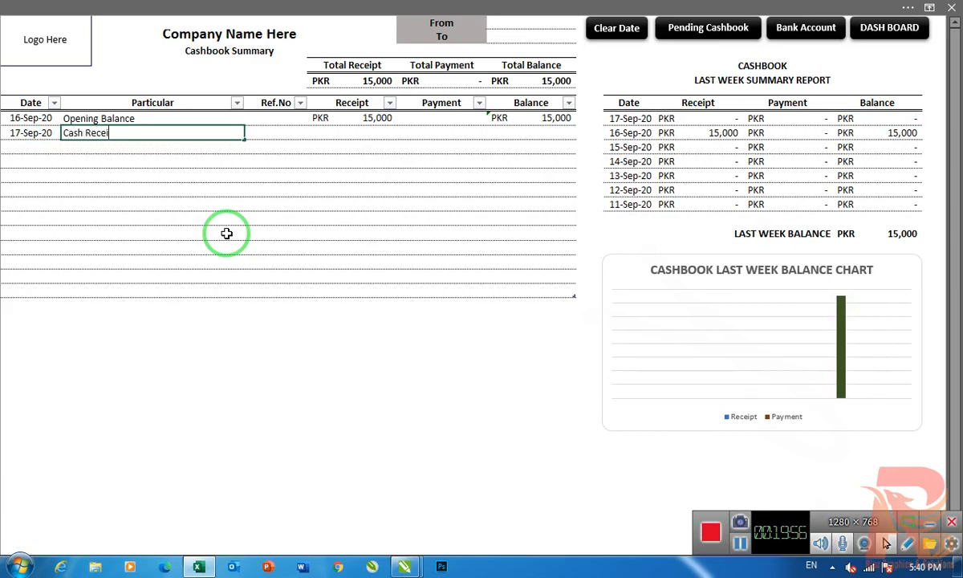
text(ash Received from Customer ()
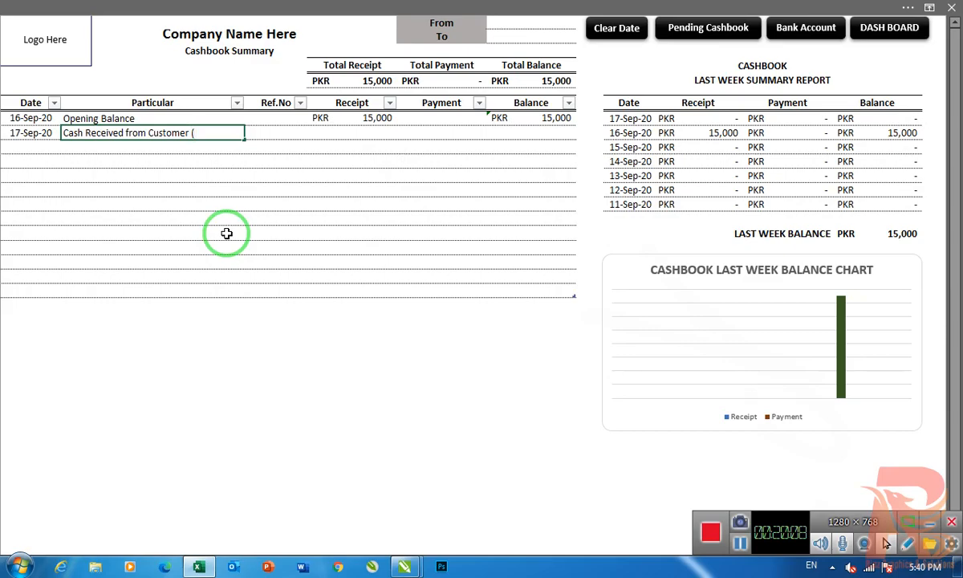
text(Usm)
text(han)
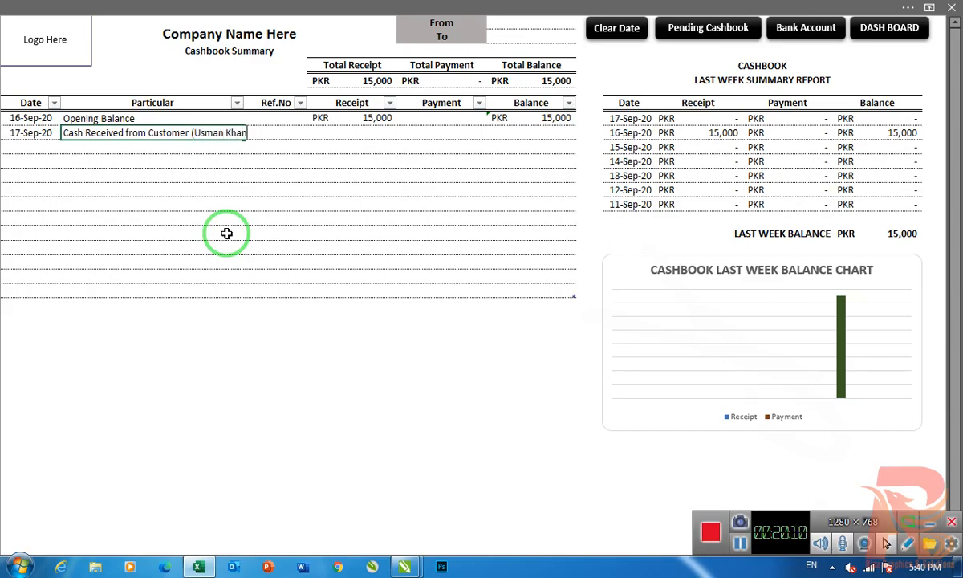
text())
- Enter a receipt of 35,000 in the customer cash row
key(Tab)
key(Tab)
key(Tab)
key(shift+Tab)
text(35000)
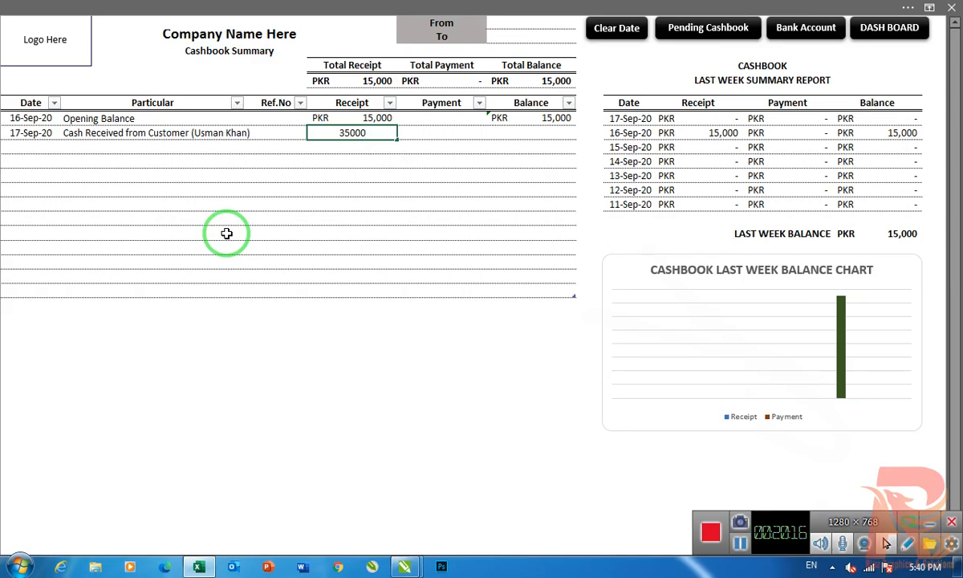
key(Return)
- Start the third cash book row with date 18-Sep-20 and particular "Cash Paid to Supplier (Name Here)"
key(Left)
key(Left)
key(Left)
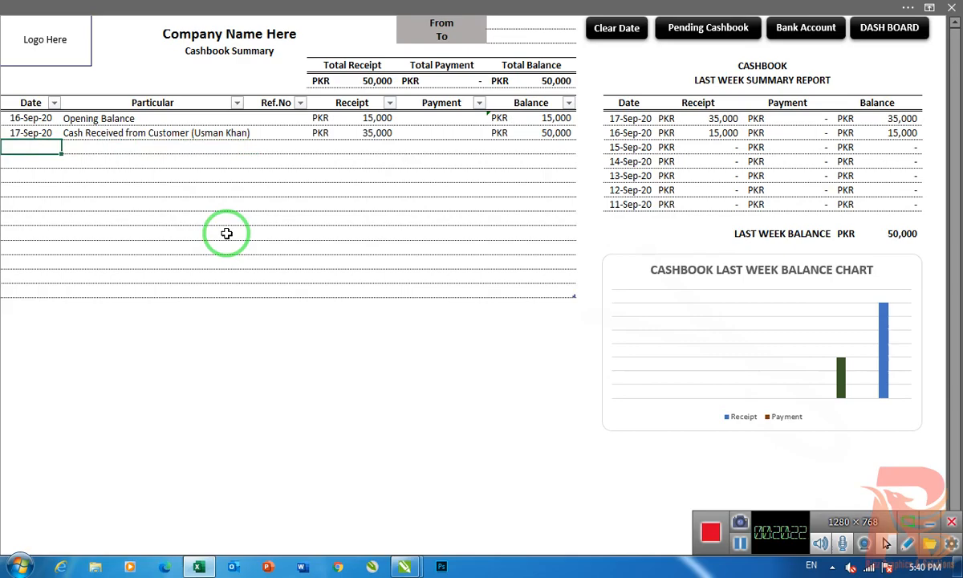
text(18-9-20)
key(Tab)
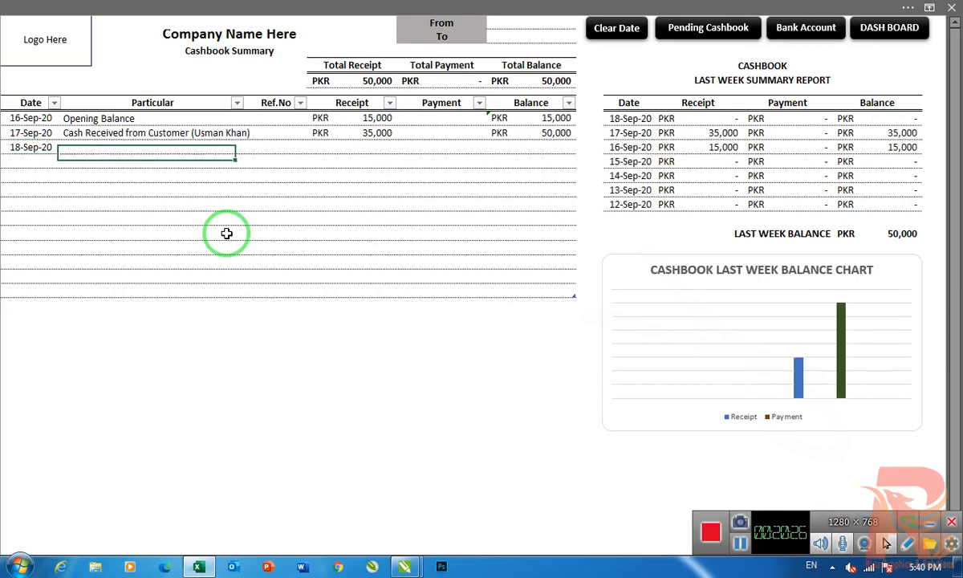
text(Cash Paid to Supplier)
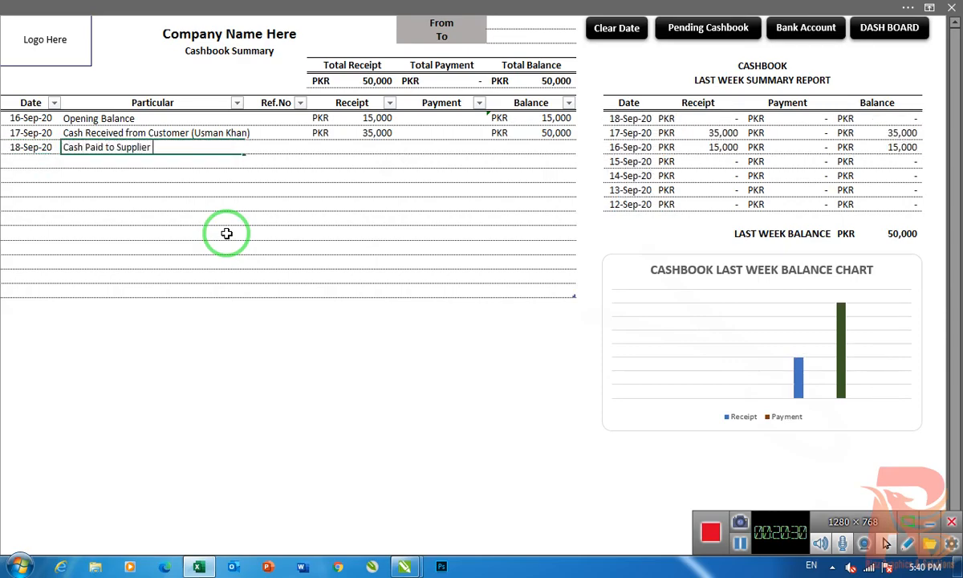
text( (Namer)
- Enter a payment of 30,000 in the supplier cash row
key(Tab)
key(Tab)
key(Tab)
text(30,000)
key(Return)
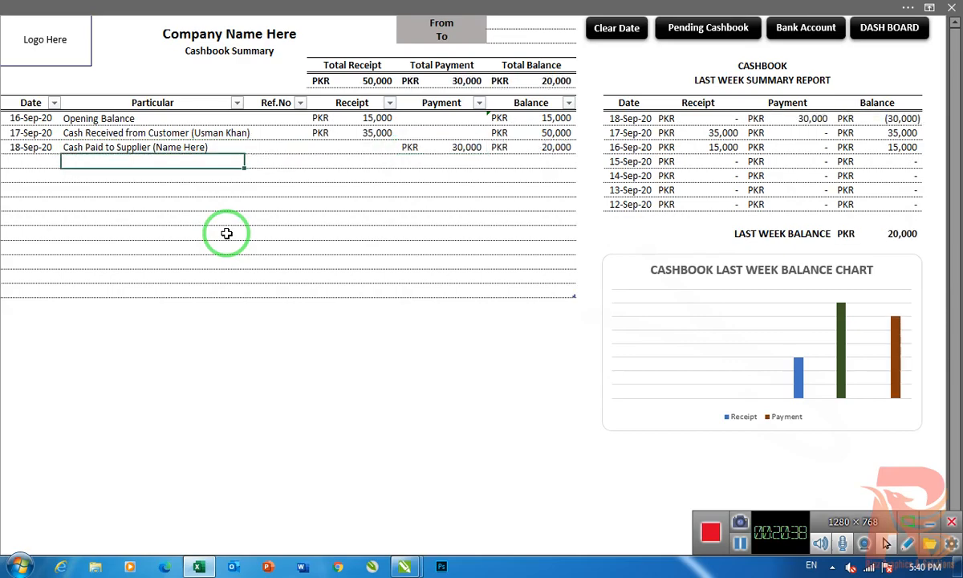
click(372, 133)
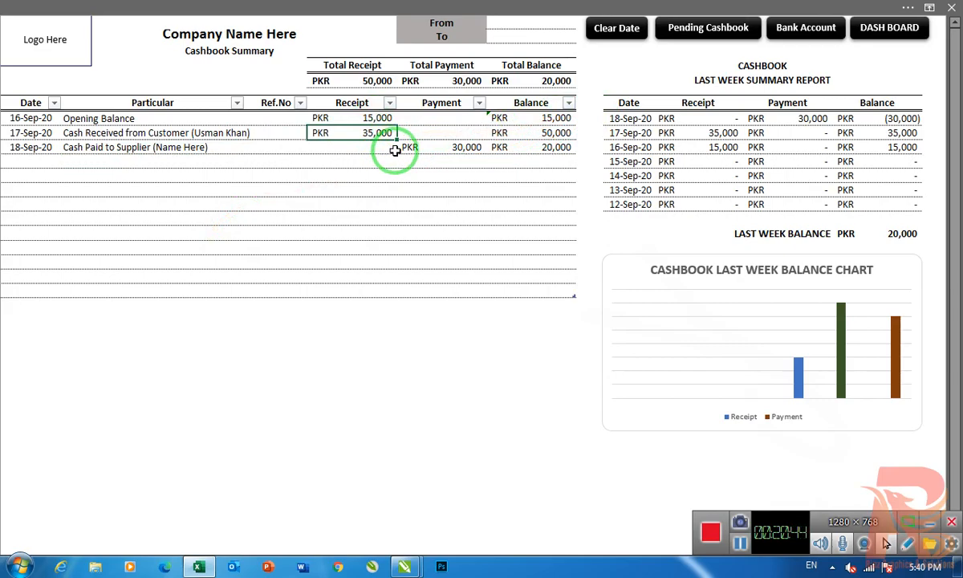
click(440, 150)
click(538, 151)
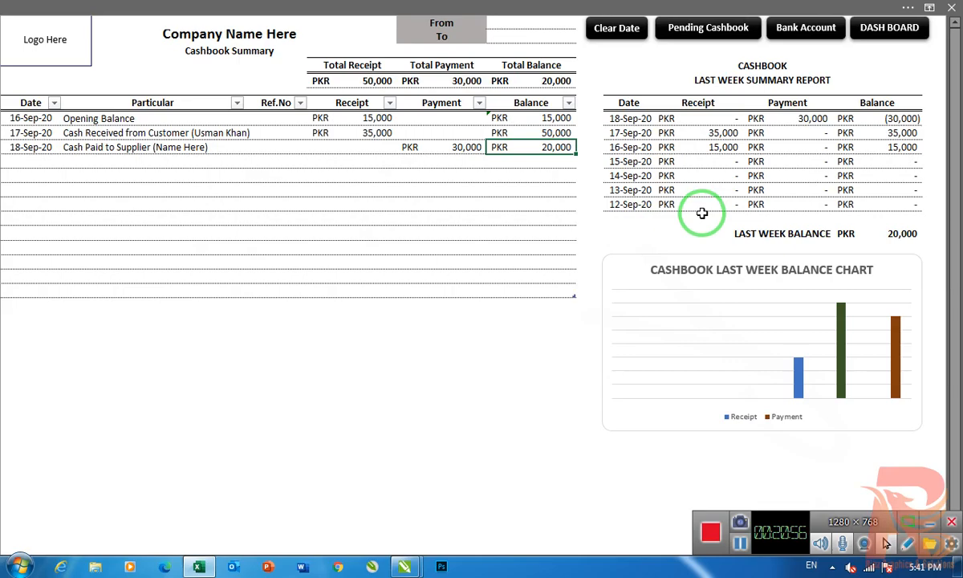
- Limit the cash book totals to a single day by setting both the From and To dates to 16-Sep-20
click(511, 24)
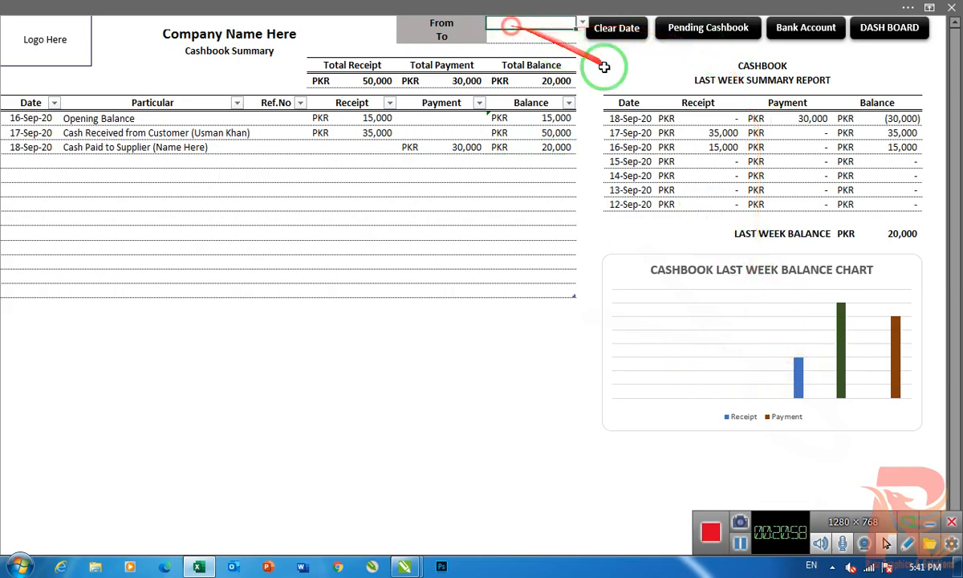
text(16-9-20)
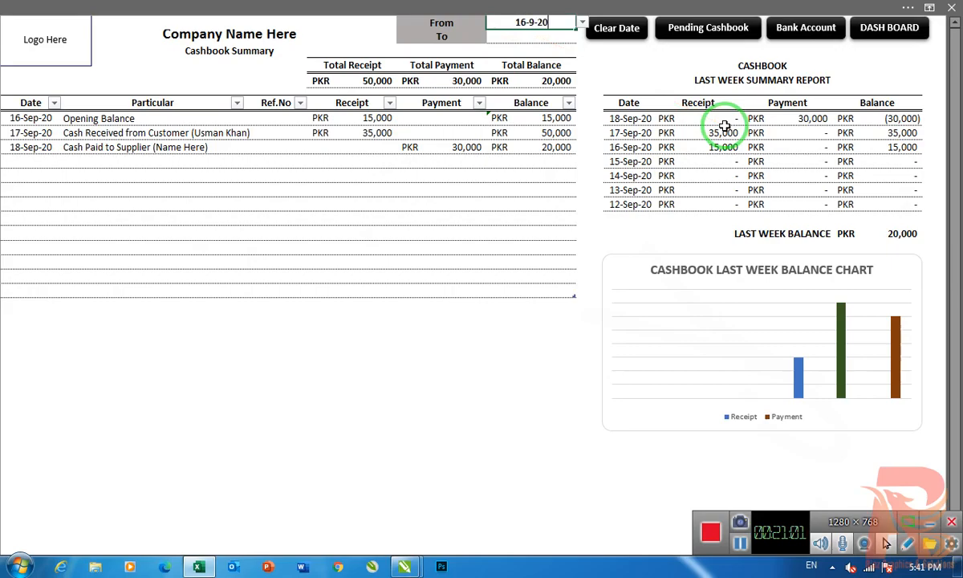
key(Return)
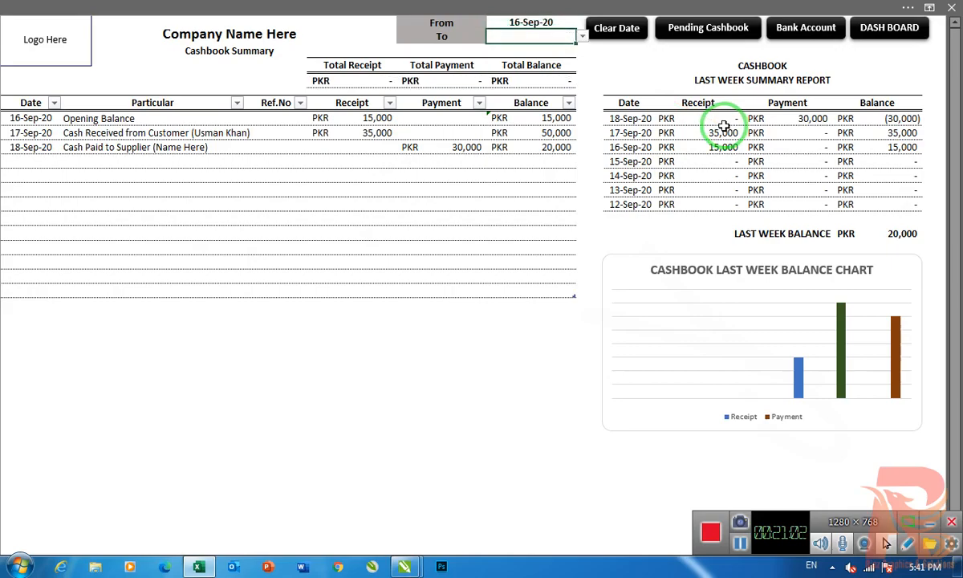
text(16-9-20)
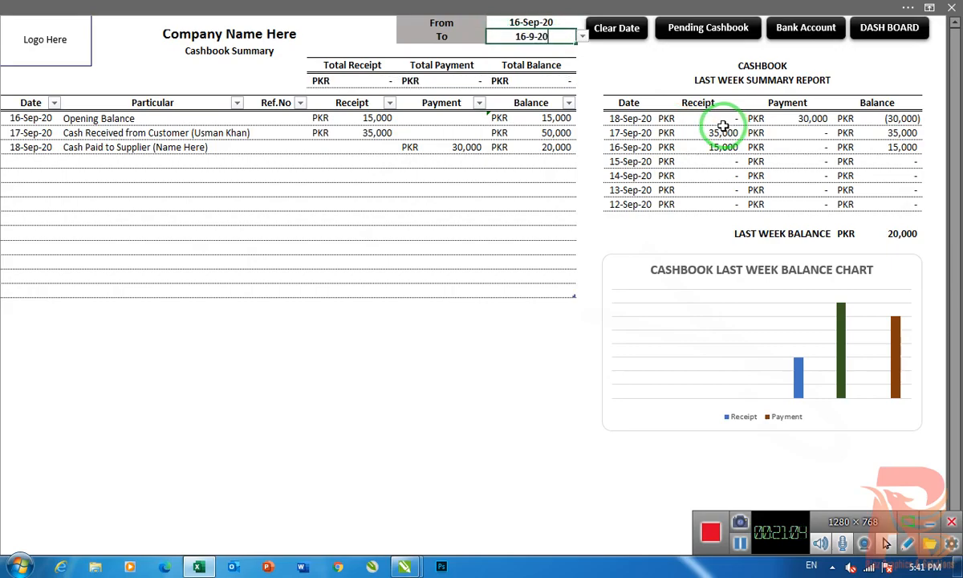
key(Return)
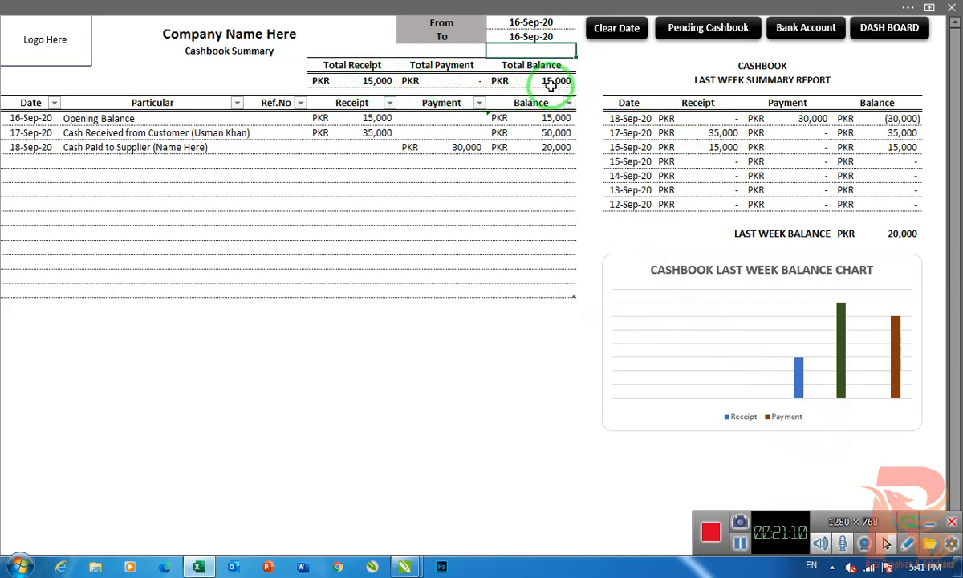
- Extend the cash book totals period by setting the To date to 17-Sep-20
click(552, 38)
text(17-9-20)
key(Return)
click(535, 37)
text(17-9-2)
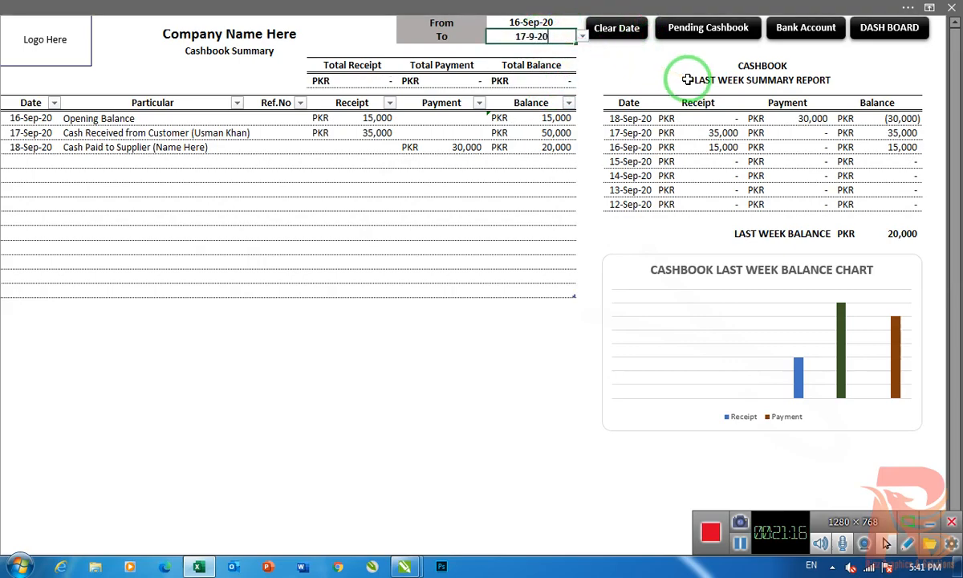
text(0)
key(Return)
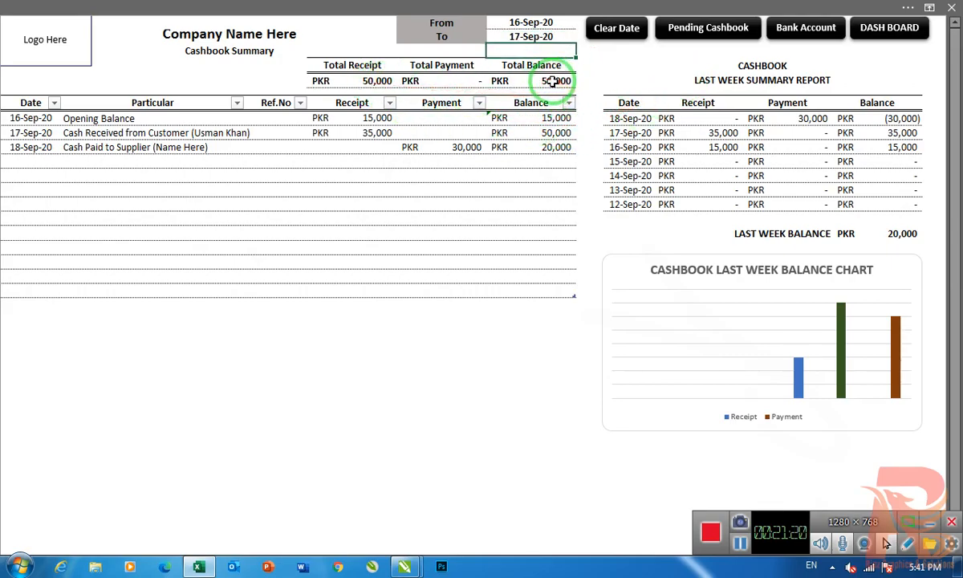
- Change the date of the "Cash Paid to Supplier" row to 17-Sep-20
click(14, 148)
text(17-Sep)
key(Return)
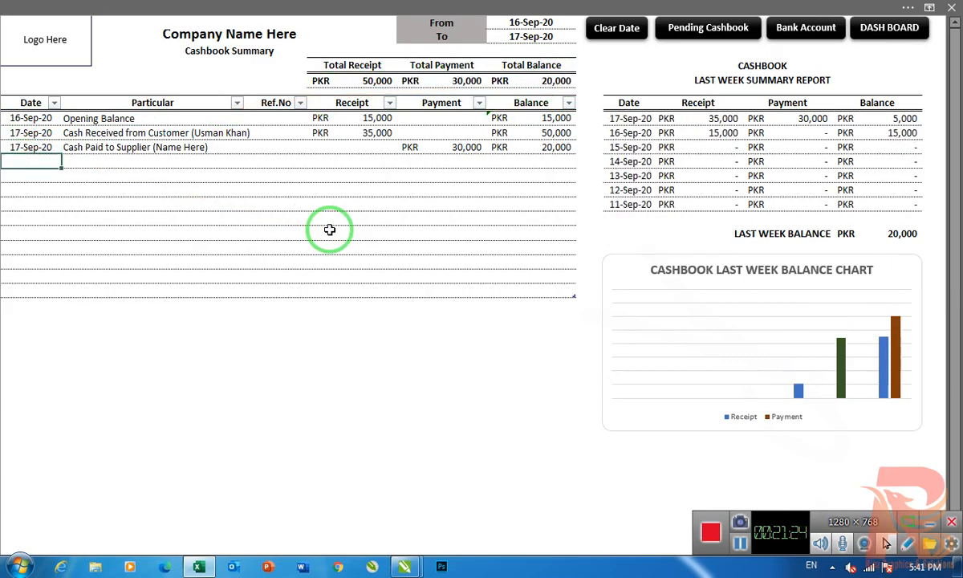
- Clear the From and To dates of the cash book totals
drag(330, 231, 522, 115)
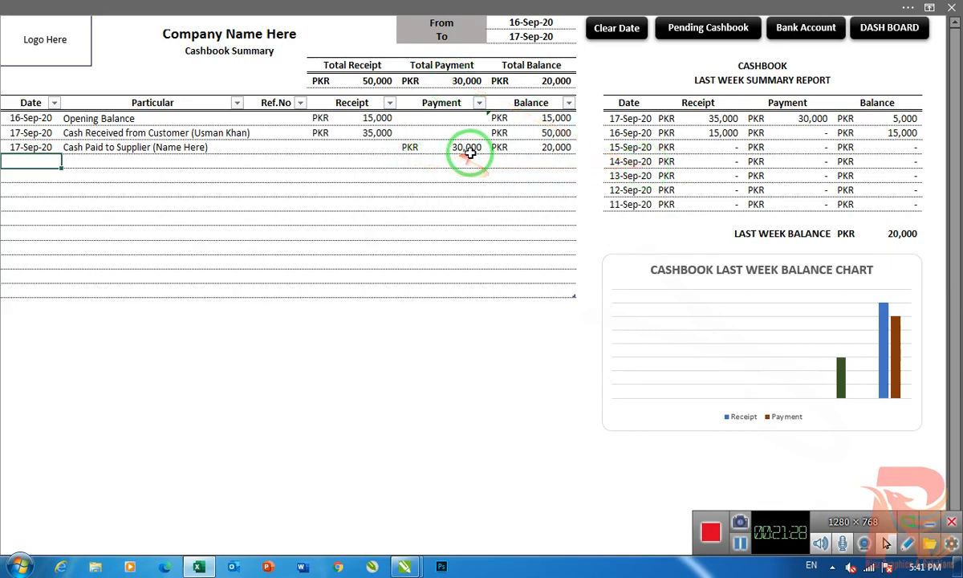
click(560, 38)
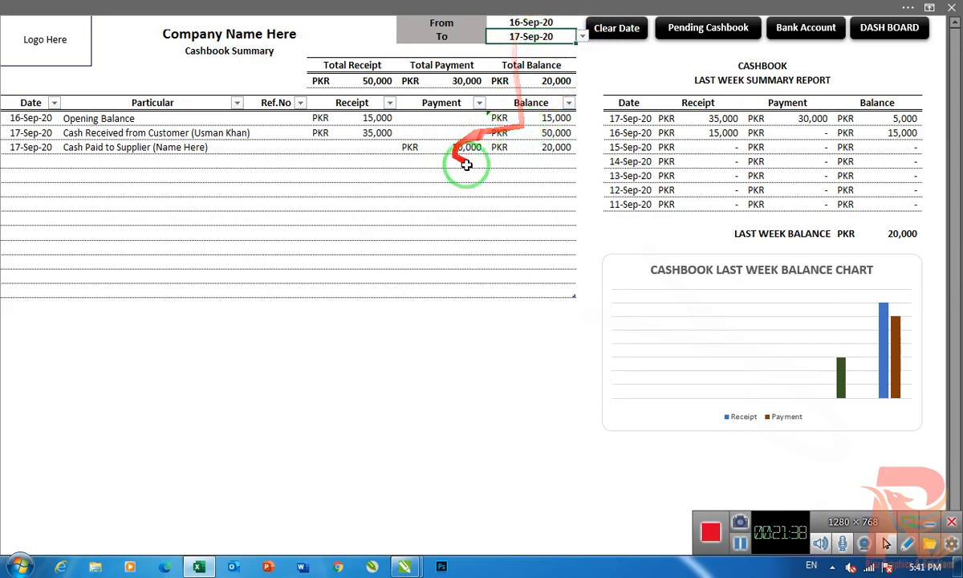
click(614, 29)
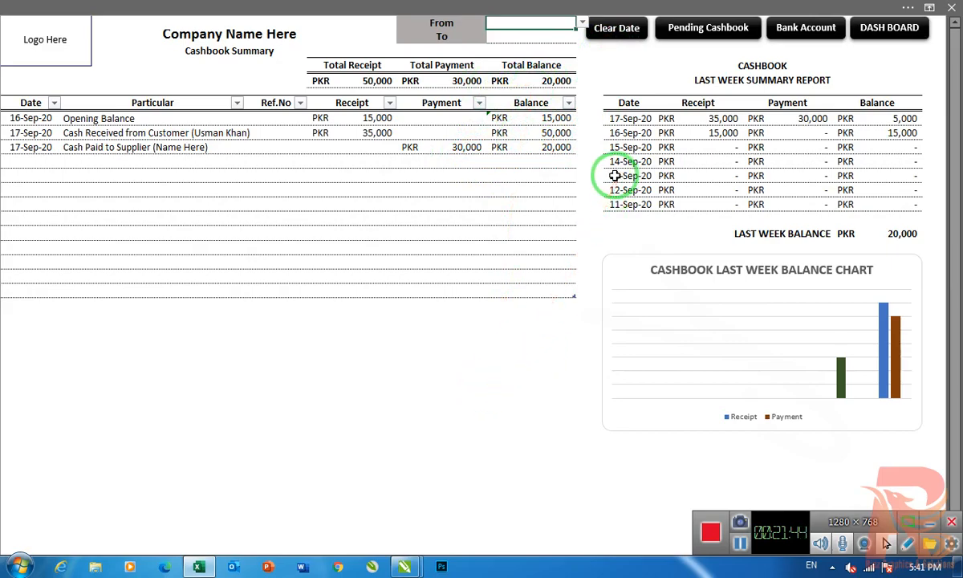
- Set the From and To dates of the cash book totals to 16-Sep-20 and clear both again
text(16-9-)
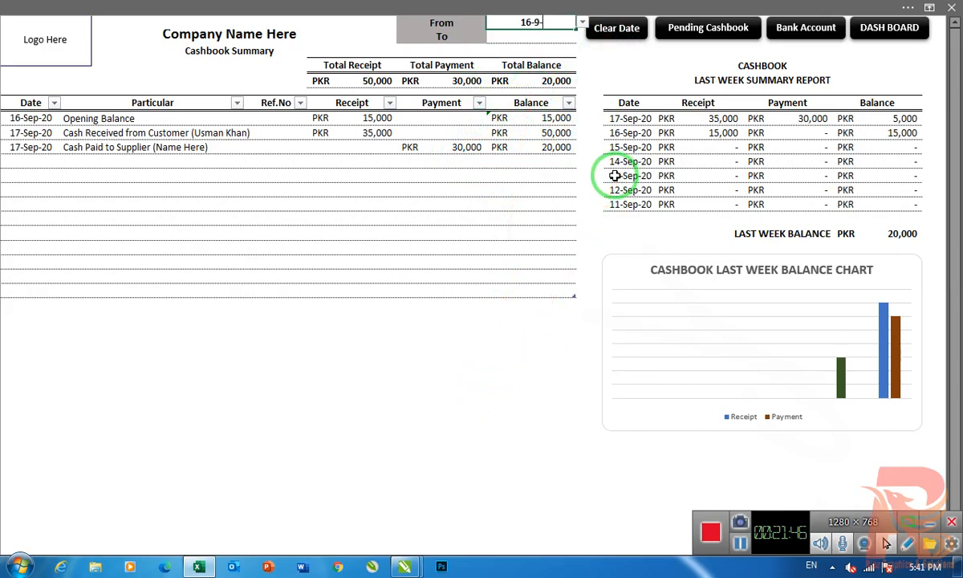
text(20)
key(Return)
text(16-9-20)
key(Return)
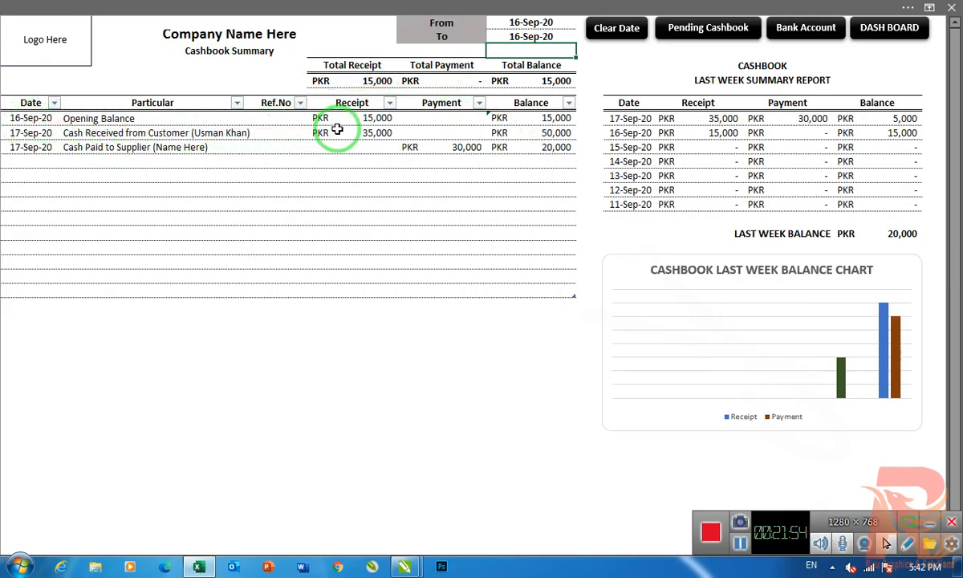
drag(614, 40, 520, 75)
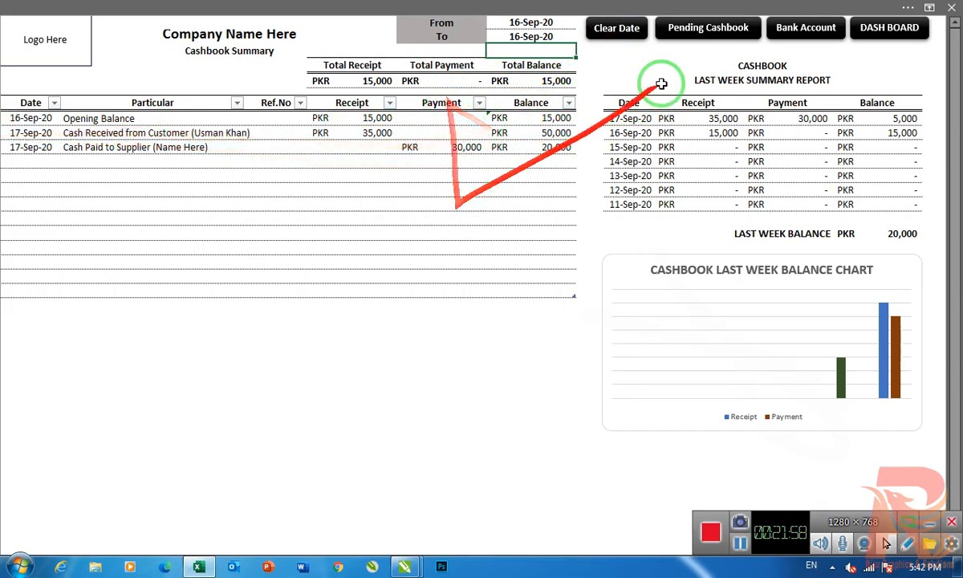
click(623, 28)
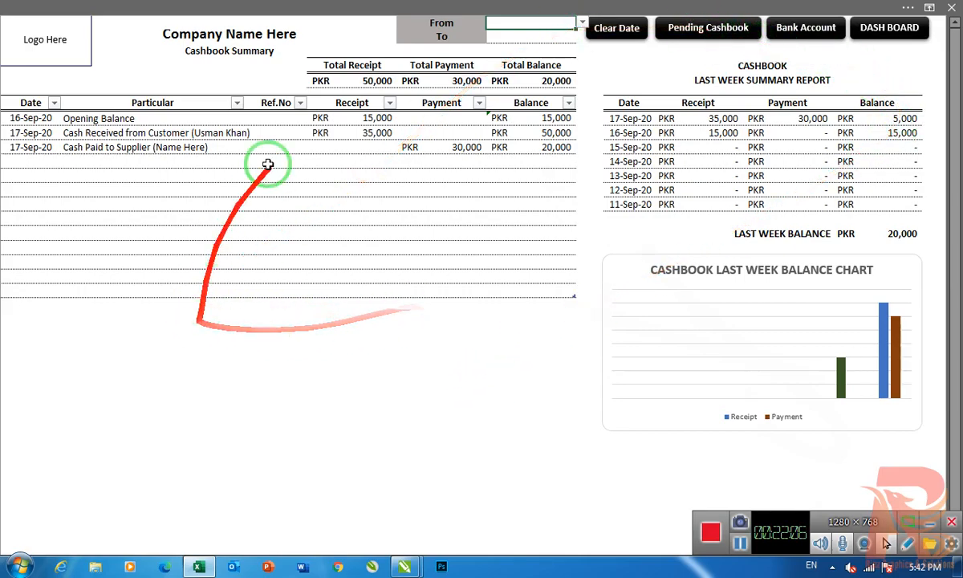
- Open the Pending Cashbook and select the first empty Date cell of its table
click(709, 27)
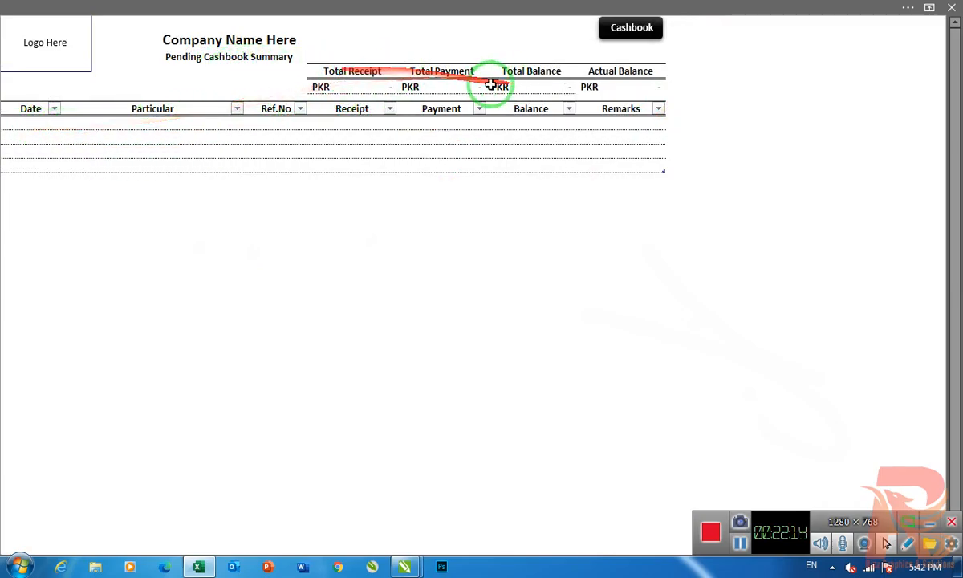
click(21, 124)
click(22, 137)
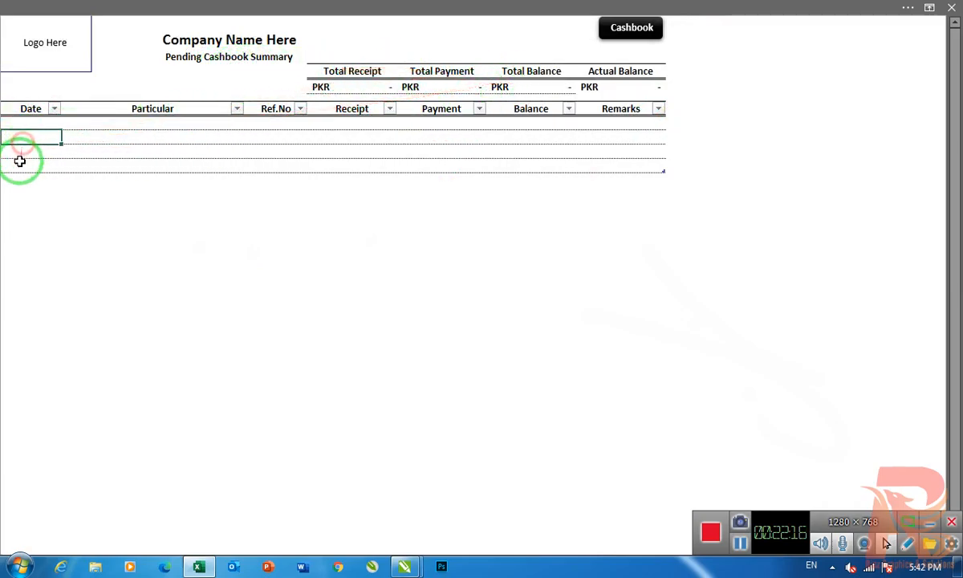
click(20, 166)
click(35, 125)
click(32, 138)
click(31, 151)
click(30, 170)
key(ctrl+a)
click(32, 123)
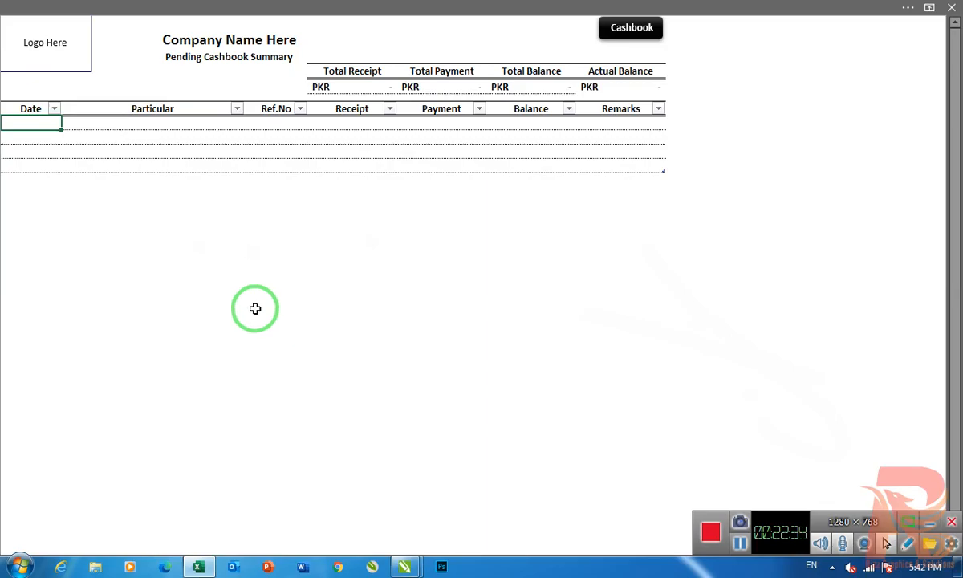
- Return to the Cashbook, view the Bank Account sheet and go back to the Cashbook
click(632, 29)
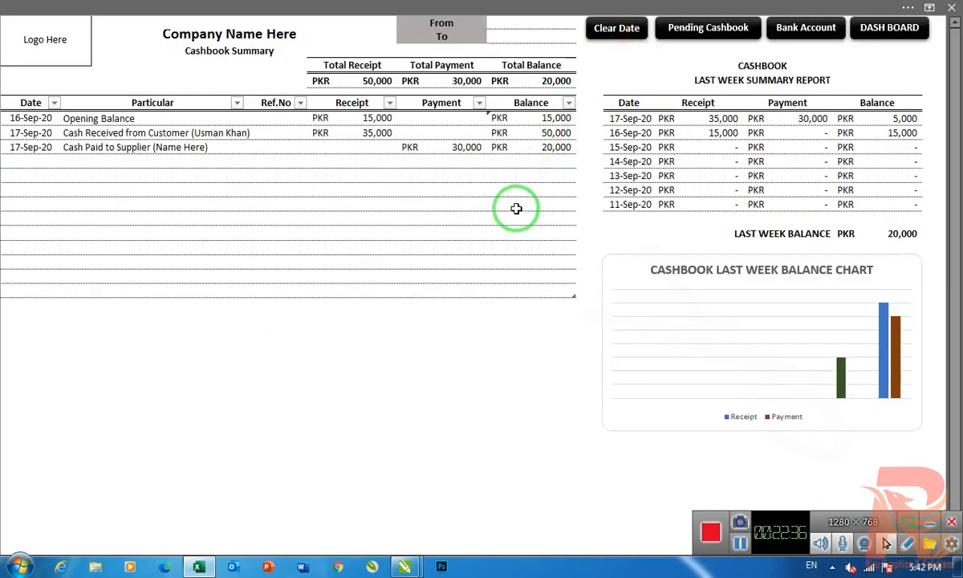
click(815, 38)
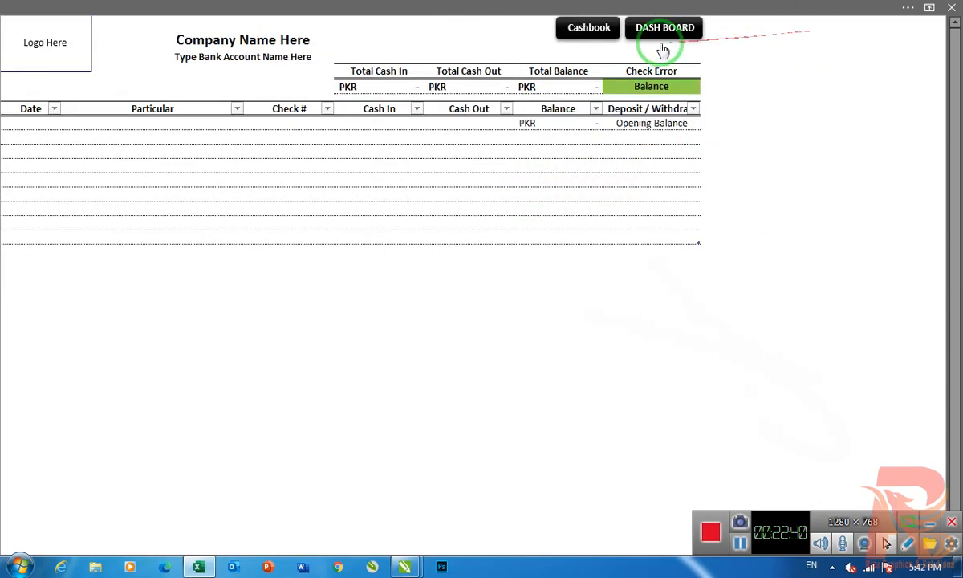
click(601, 28)
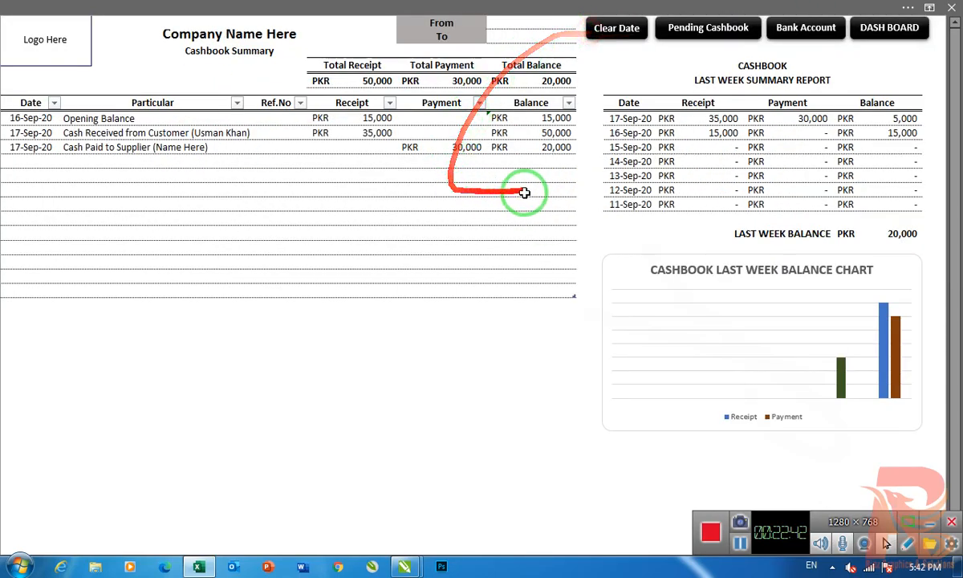
- Open the dashboard, switch it to its bank account page and go to the Bank Account sheet
click(889, 28)
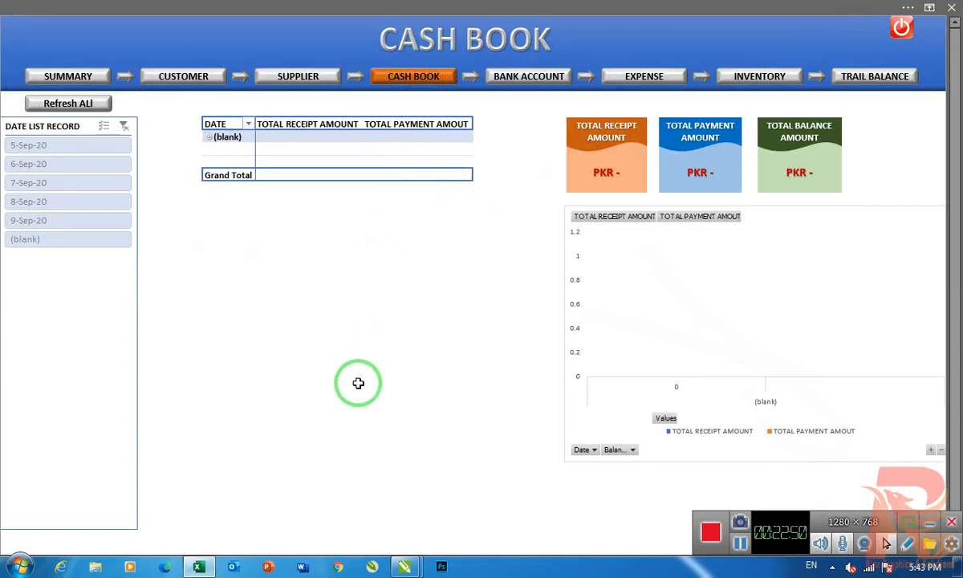
click(531, 76)
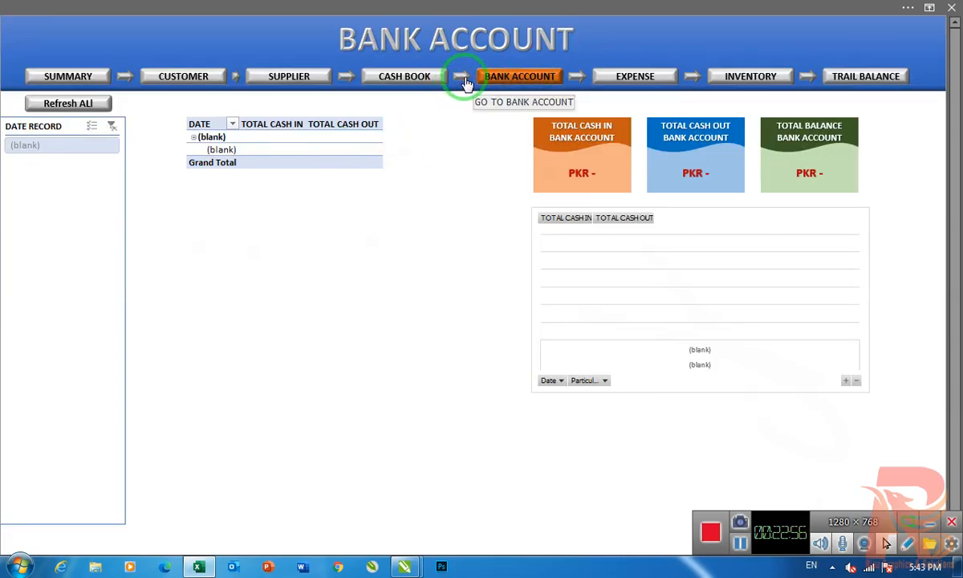
click(464, 79)
- Enter the date 16-Sep-20 in the first row of the bank account table
click(32, 122)
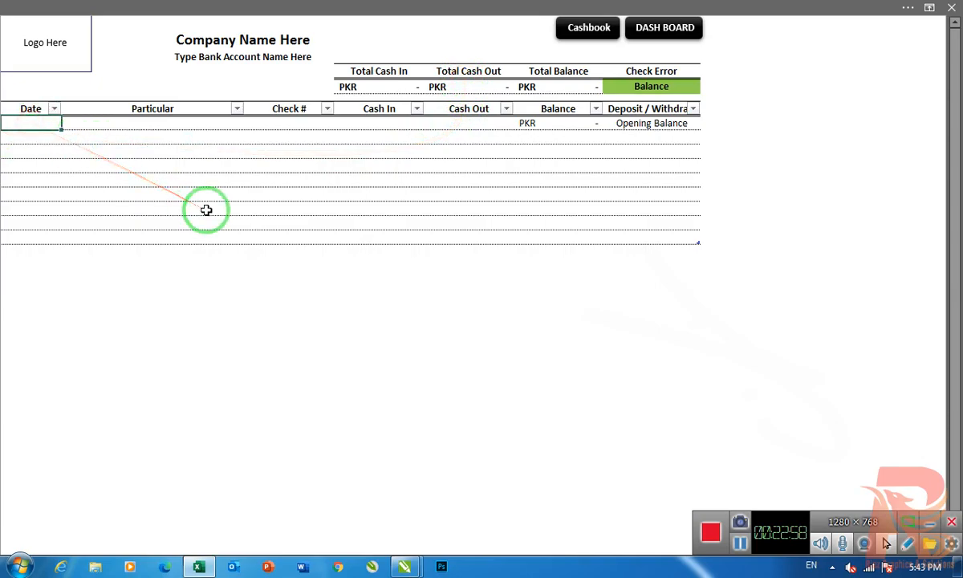
key(ctrl+semicolon)
key(Tab)
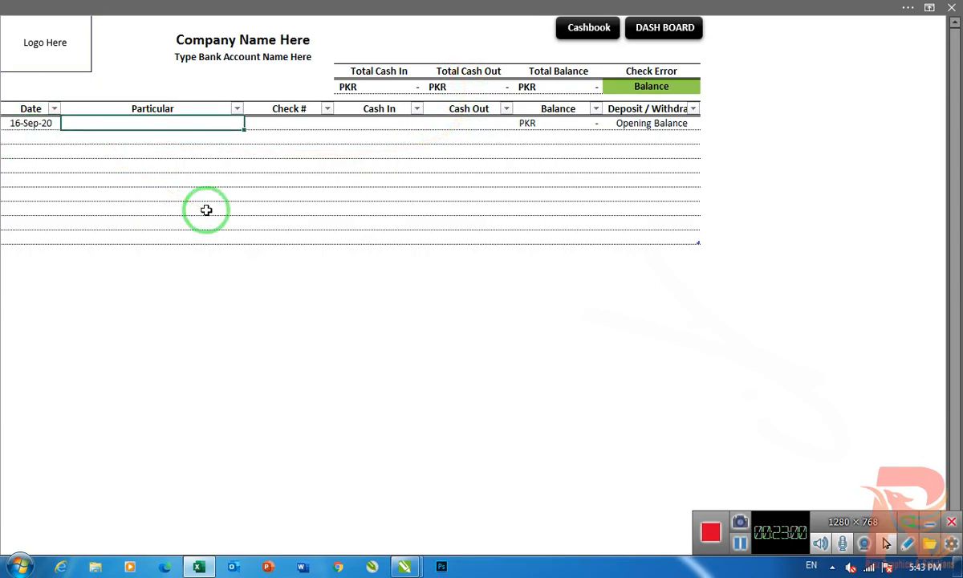
- Replace the bank account name placeholder under the company name with "Meezan Bank"
click(219, 57)
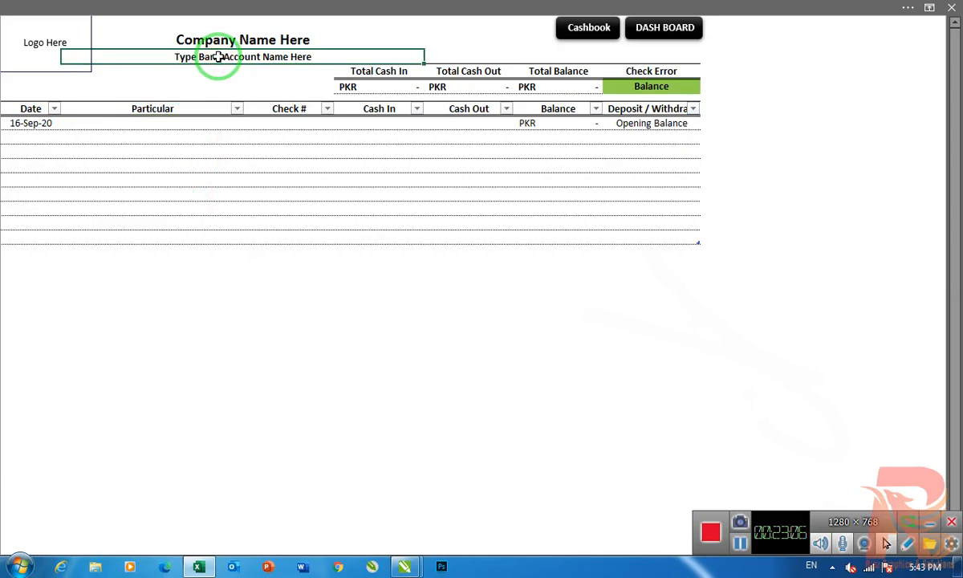
text(Me)
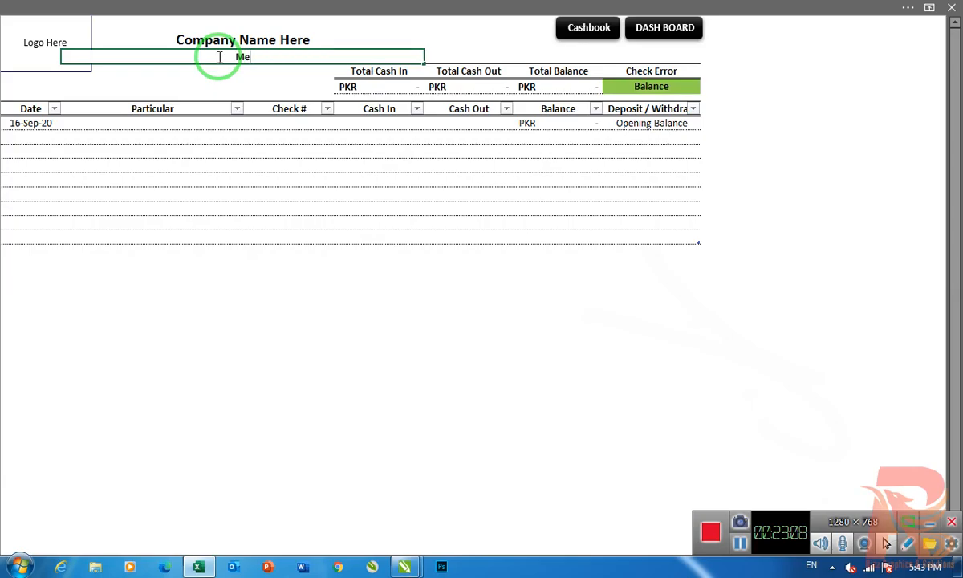
text(ezan Bank)
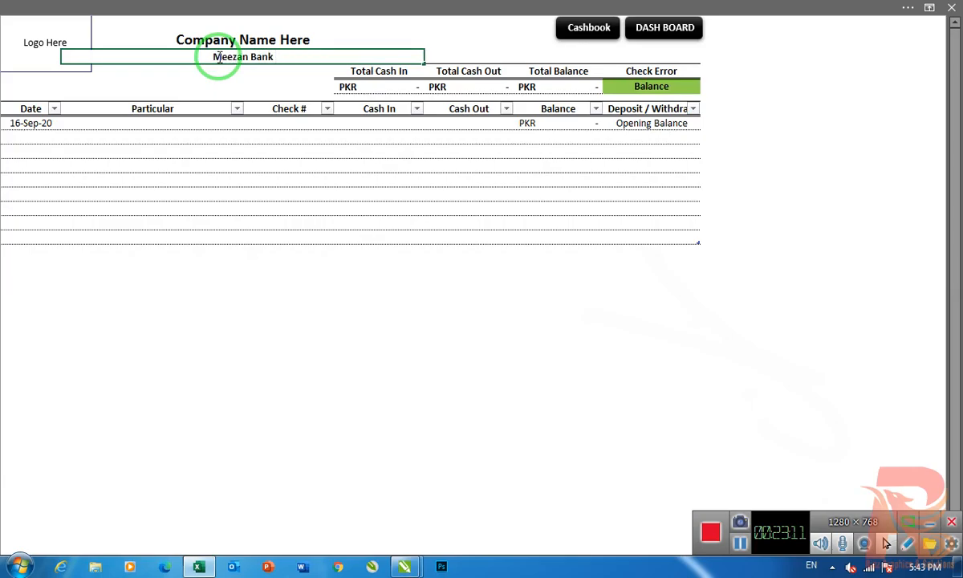
key(Return)
- Complete the first bank row with the particular "Account Opening Balance" and a Cash In amount of 10000
click(170, 123)
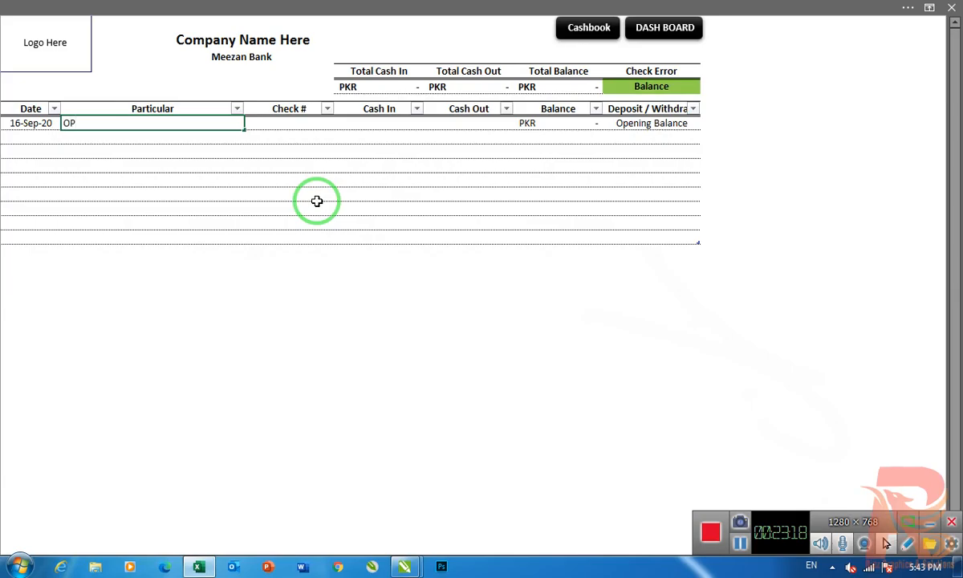
text(Account Opening Balance)
key(Tab)
key(Tab)
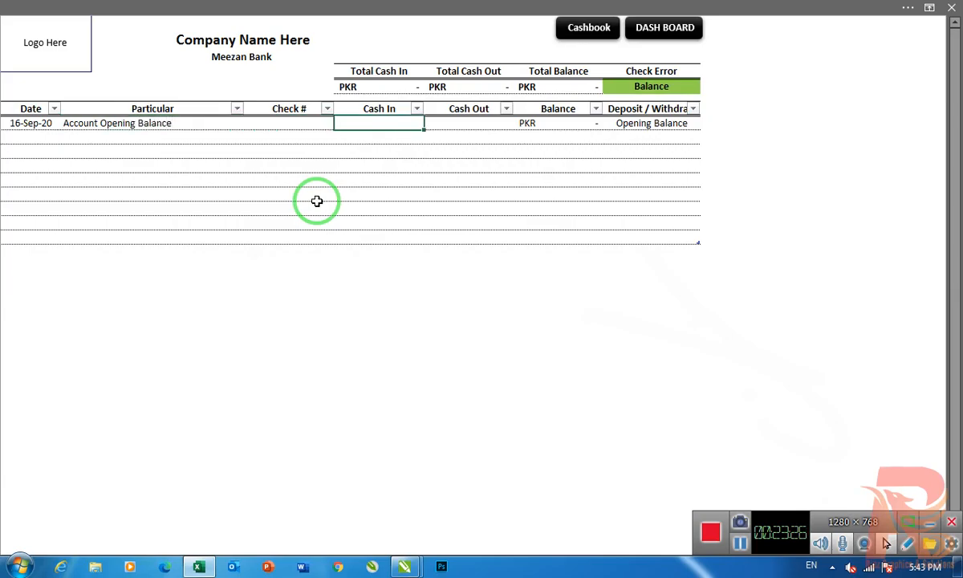
text(10000)
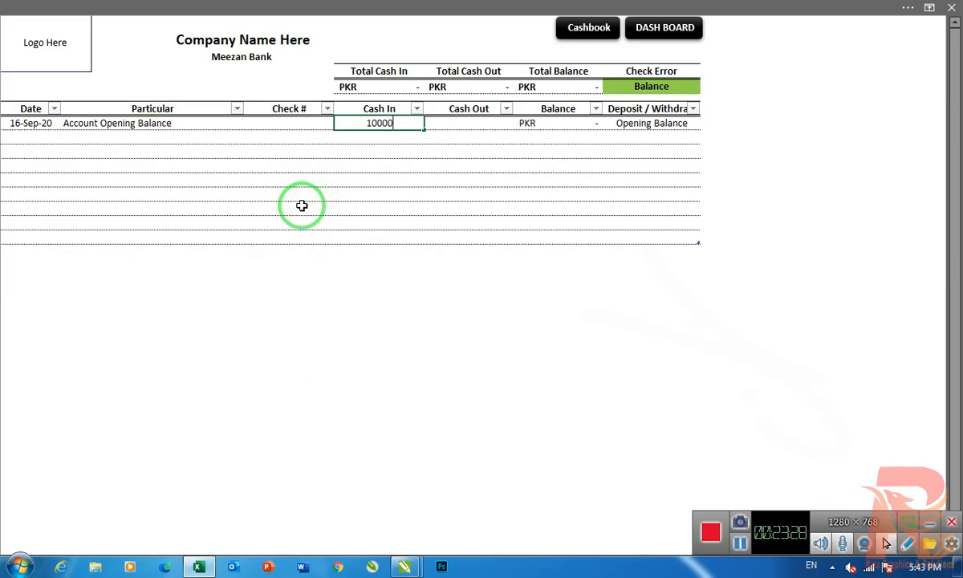
key(Return)
- Start the second bank row with the date 21-Sep-20 and the particular "Cash In"
key(Left)
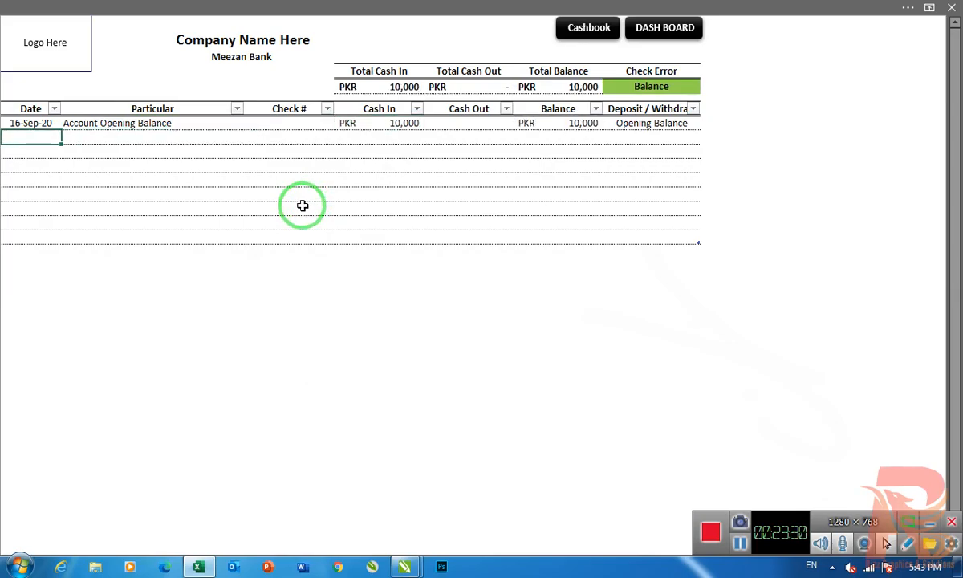
text(21-9-20)
key(Return)
key(Up)
key(Right)
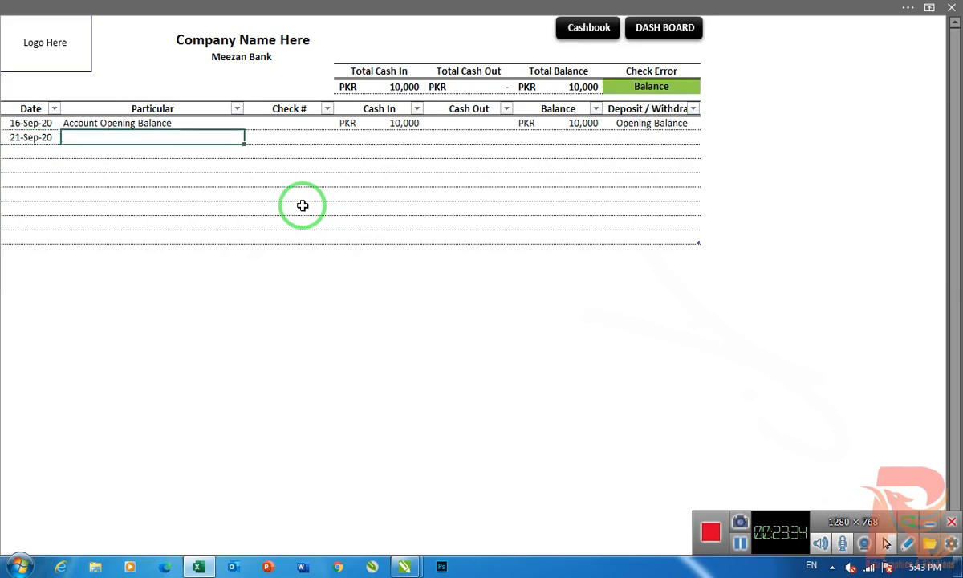
text(Cash In)
key(Tab)
key(Tab)
- Enter a check number in the "Cash In" row and clear it again
key(shift+Tab)
text(124)
key(Return)
key(Right)
key(Up)
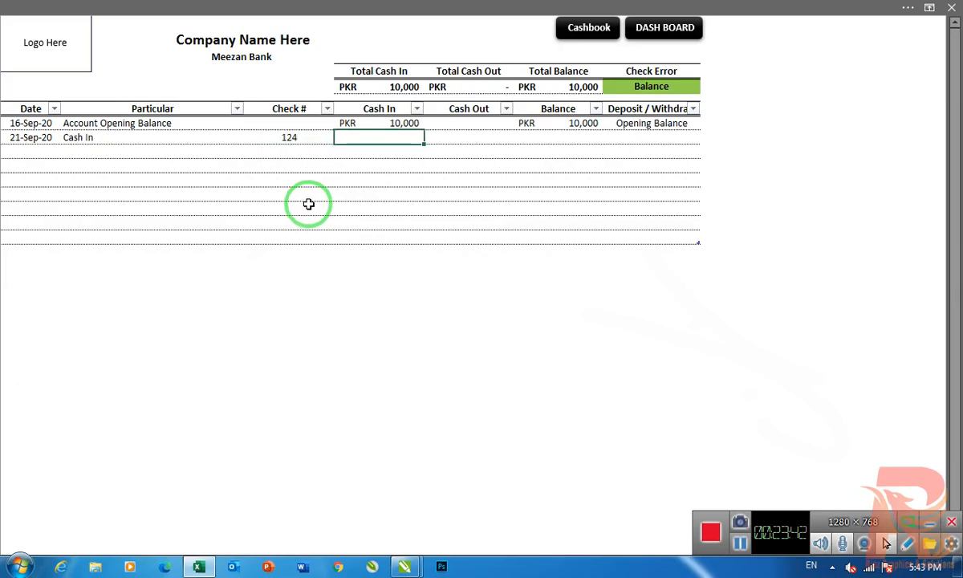
key(Left)
key(Left)
key(Right)
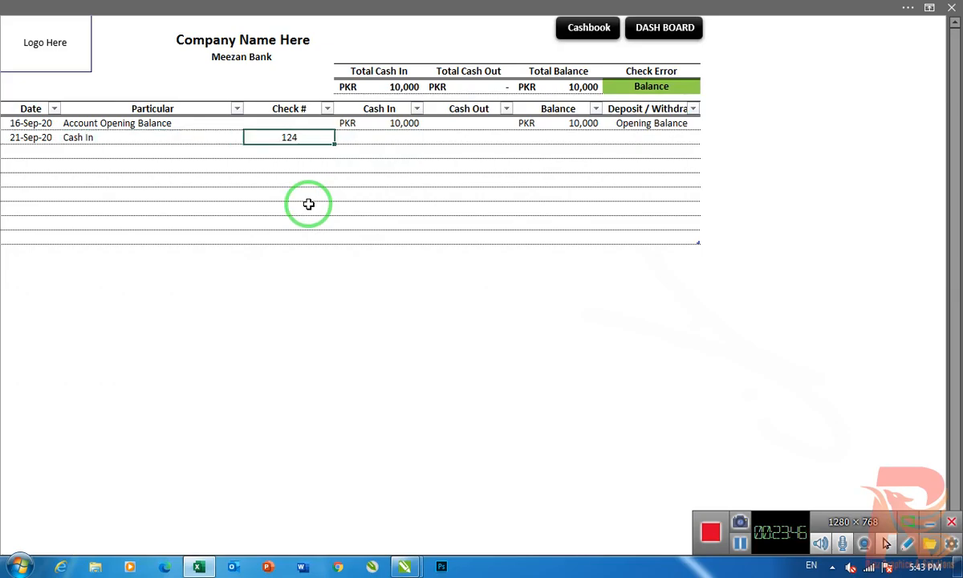
key(Delete)
key(Right)
key(Left)
key(Left)
key(Right)
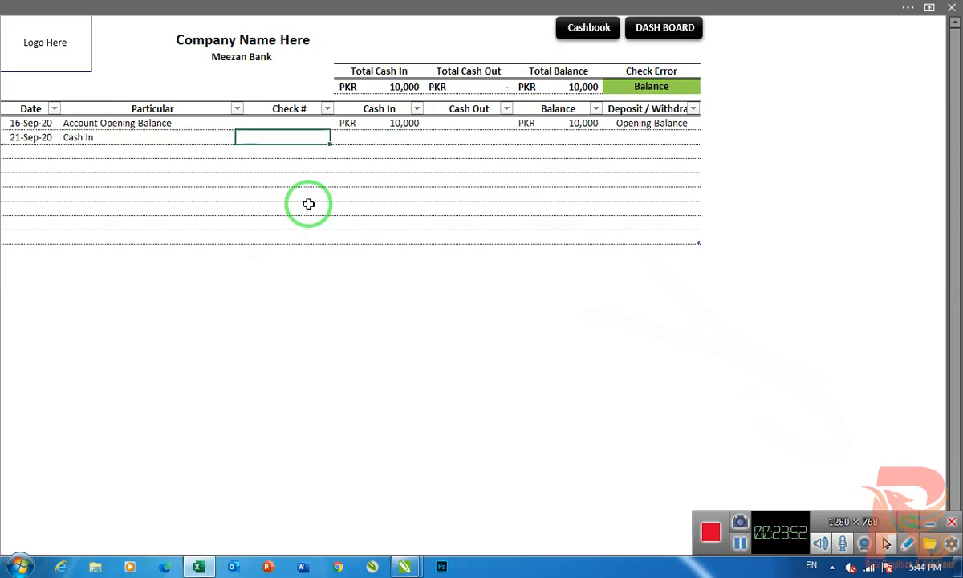
- Enter 35000 as the Cash In amount of the 21-Sep-20 row and go to its Deposit / Withdraw cell
key(Right)
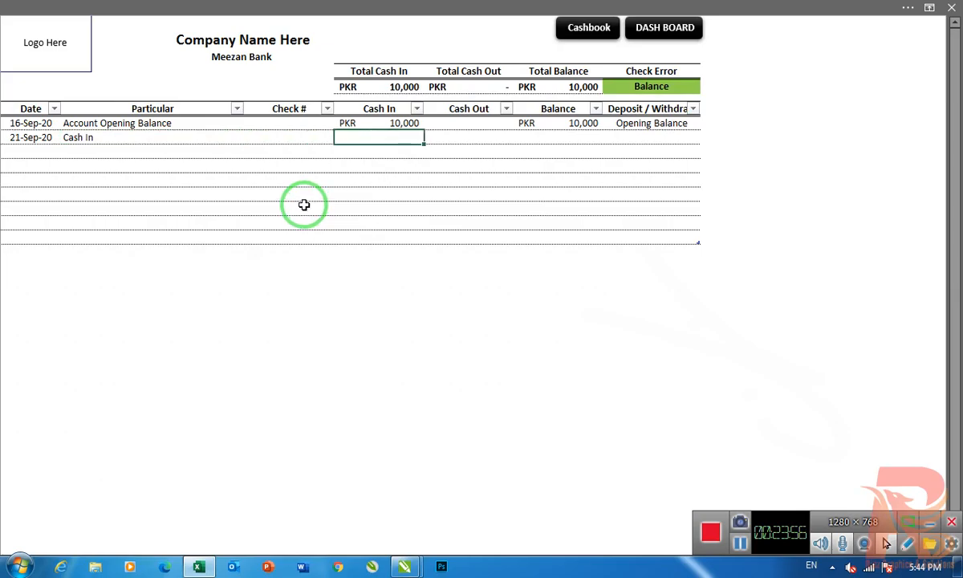
text(35000)
key(Return)
key(Right)
key(Up)
key(Right)
key(Right)
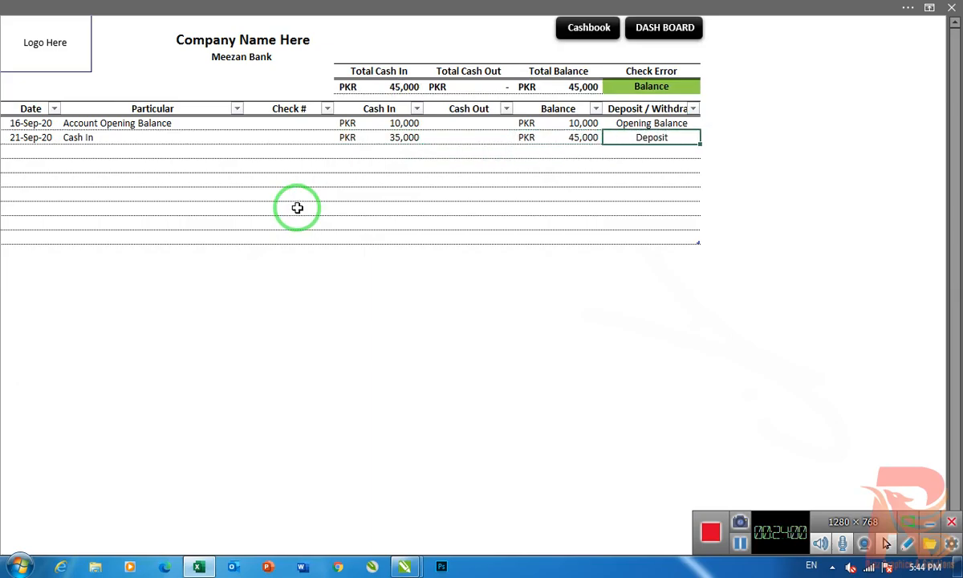
- Start the third bank row with the date 25-Sep-20 and the particular "Cheque of Meezan Account"
key(Left)
key(Up)
key(Down)
key(Down)
key(Down)
key(Left)
key(Left)
key(Home)
key(Up)
key(Up)
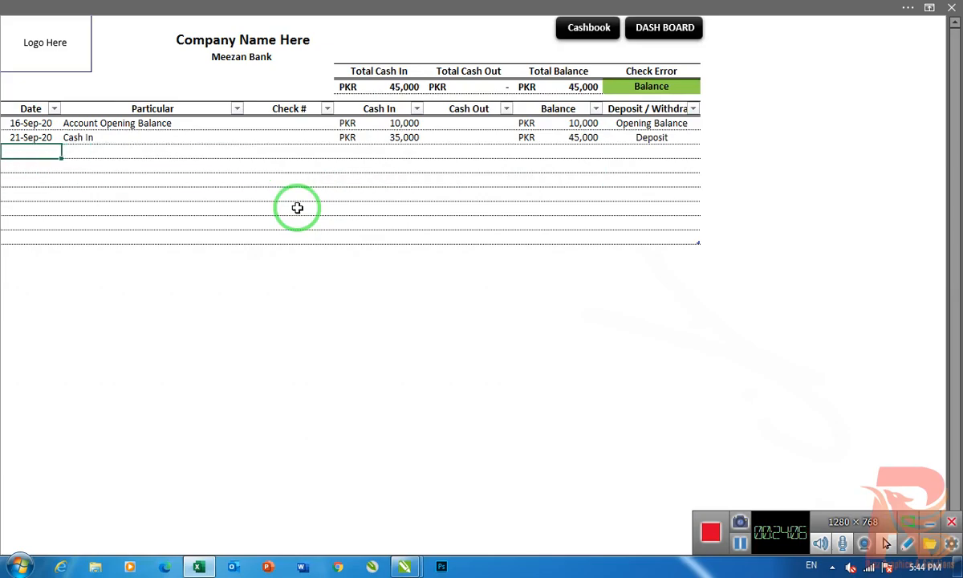
text(25-9-20)
key(Return)
key(Up)
key(Right)
text(Cheque of Meeza)
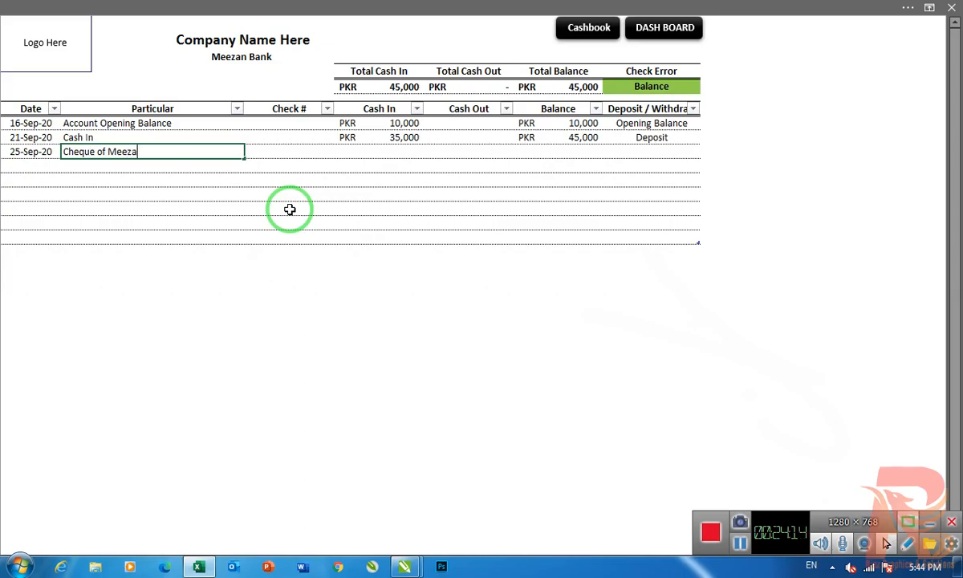
text(n Account)
key(Tab)
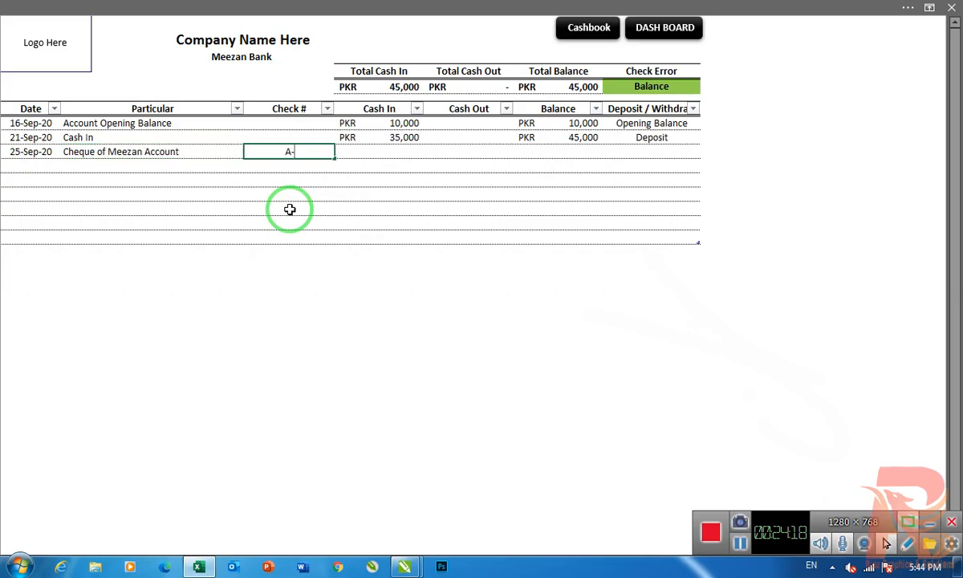
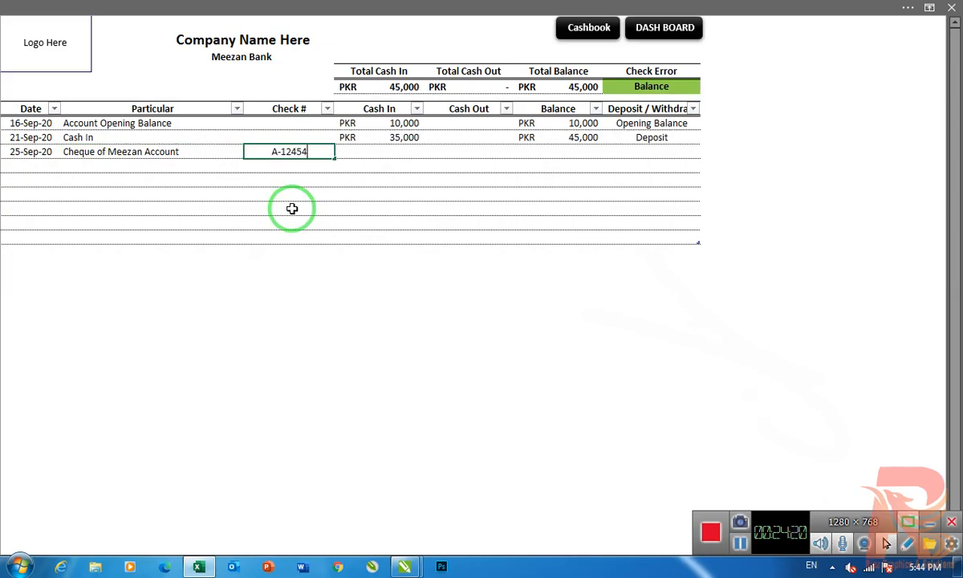
- Enter the check number and a Cash Out amount of 40,000 in the 25-Sep-20 row
key(Return)
key(Up)
key(Right)
key(Right)
key(Right)
key(Return)
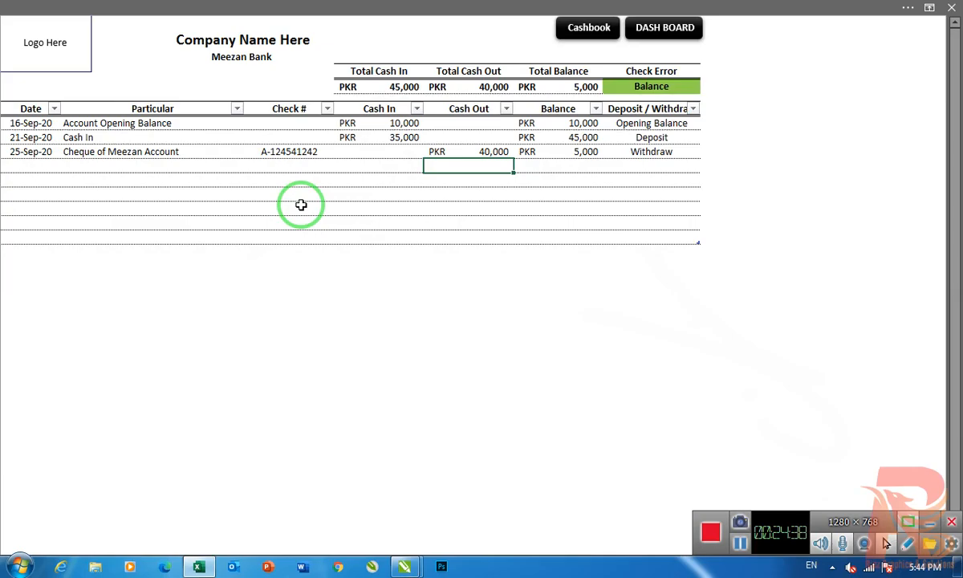
- Start the fourth bank row with the date 28-Sep-20 and the particular "Cash Out"
key(Left)
key(Left)
key(Left)
key(Left)
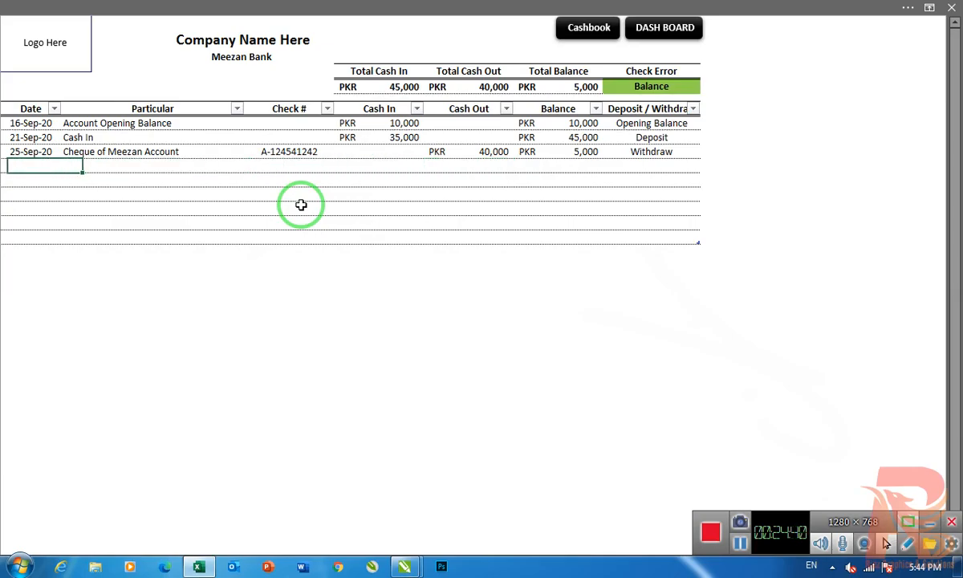
key(Right)
key(Up)
key(Right)
key(Right)
key(Right)
key(Left)
key(Left)
key(Left)
key(Left)
key(Down)
text(28-9-)
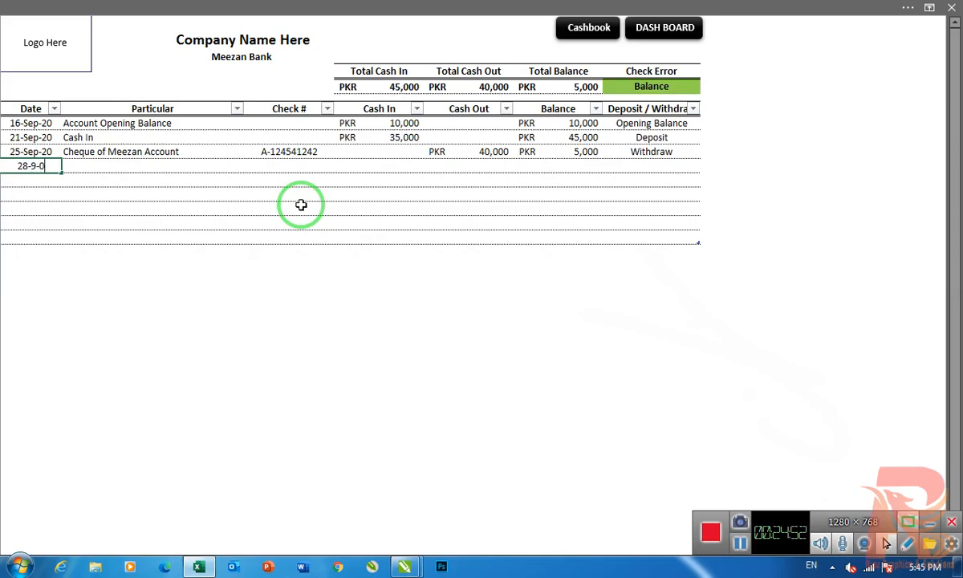
text(20)
key(Tab)
text(Cash Out)
- Enter a Cash Out amount of 3000 in the 28-Sep-20 row
key(Tab)
key(Tab)
key(Tab)
text(3000)
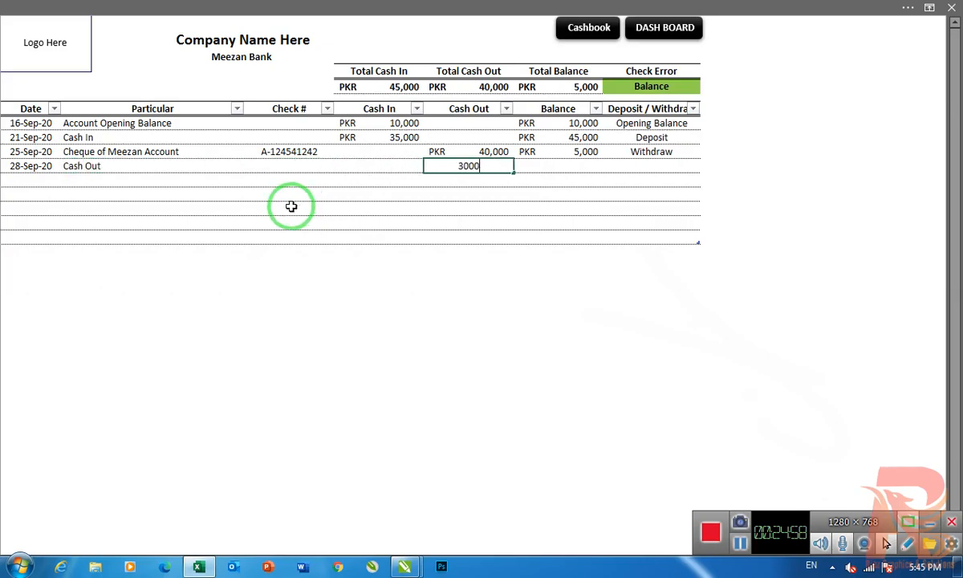
key(Return)
- Start the fifth bank row with the date 29-Sep-20 and the particular "Cheque of Meezan Account"
key(Left)
key(Left)
key(Left)
key(Left)
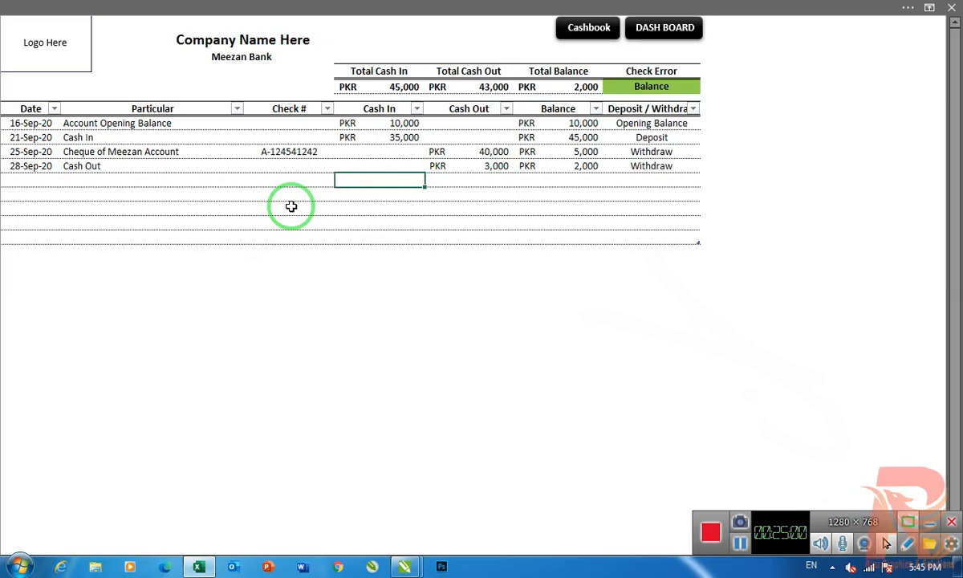
text(29-9-20)
key(Return)
key(Up)
key(Right)
text(Cash I)
key(BackSpace)
key(BackSpace)
key(BackSpace)
key(BackSpace)
key(BackSpace)
text(h)
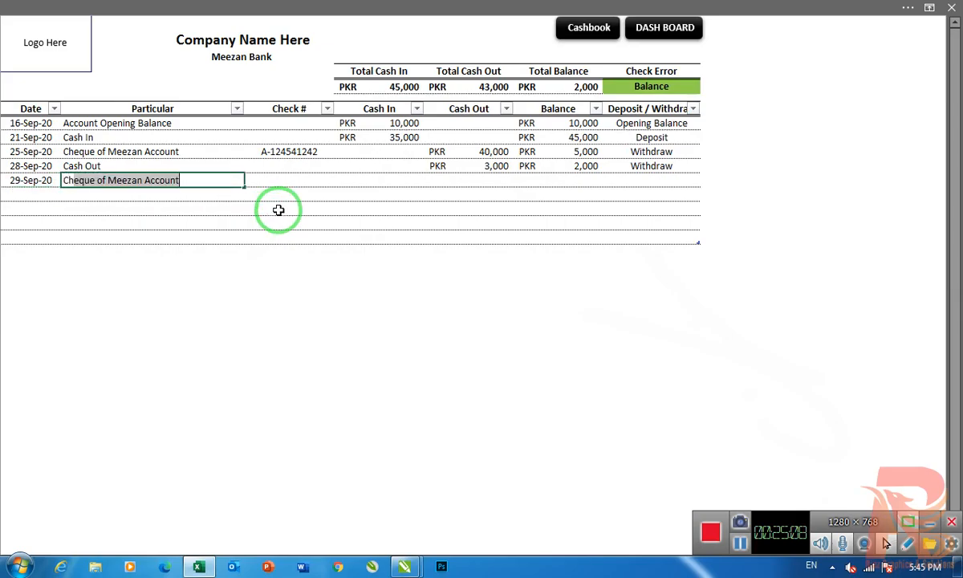
key(Return)
- Enter the check number in the 29-Sep-20 row
key(Up)
key(Right)
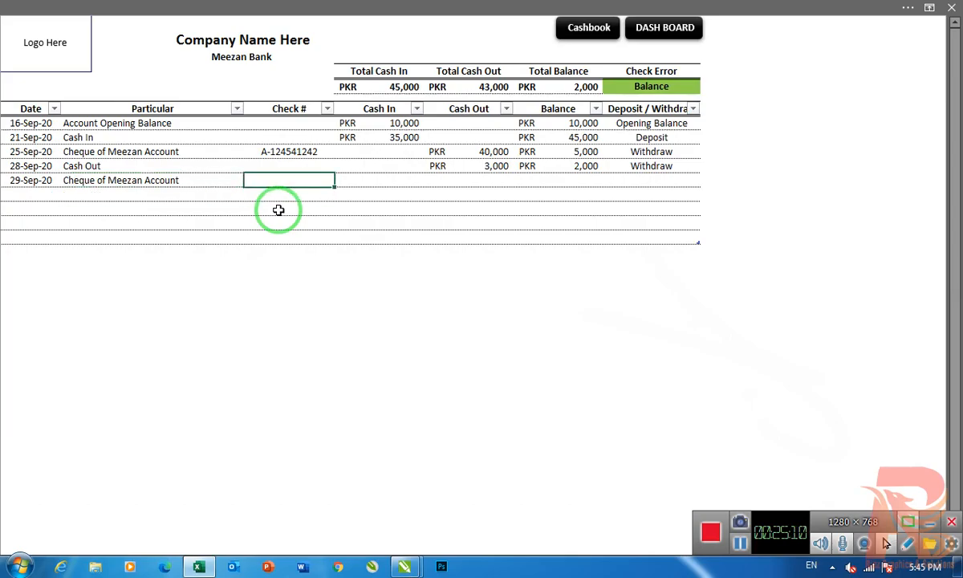
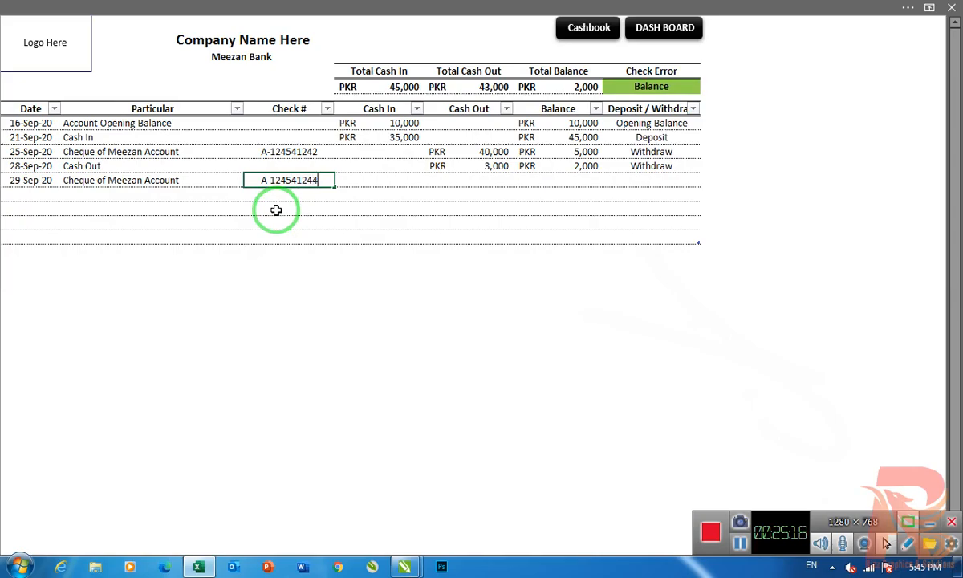
key(Return)
- Enter a Cash In amount of 55,000 in the 29-Sep-20 row
key(Right)
key(Right)
key(Up)
key(Down)
key(Left)
key(Up)
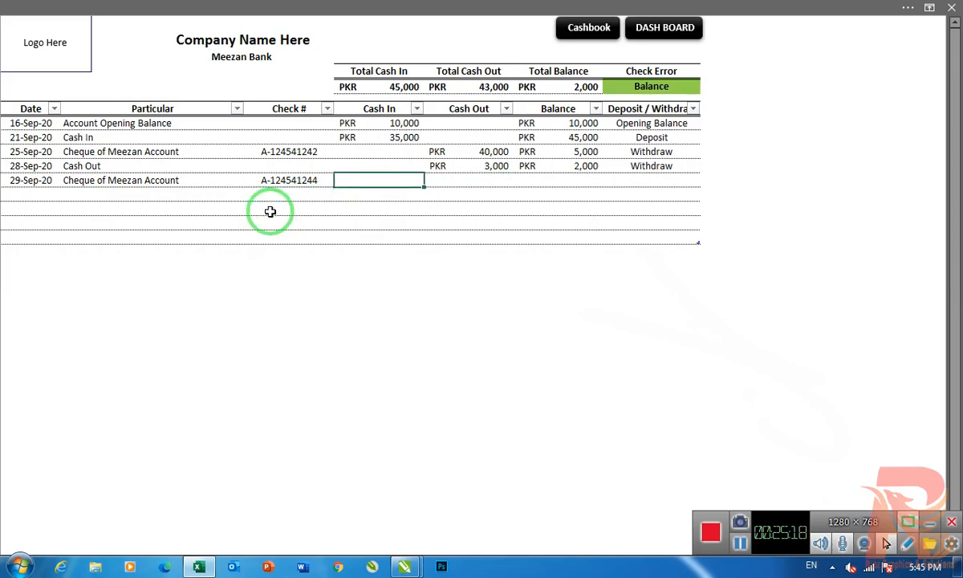
text(15000)
key(BackSpace)
key(BackSpace)
key(BackSpace)
text(5000)
key(Return)
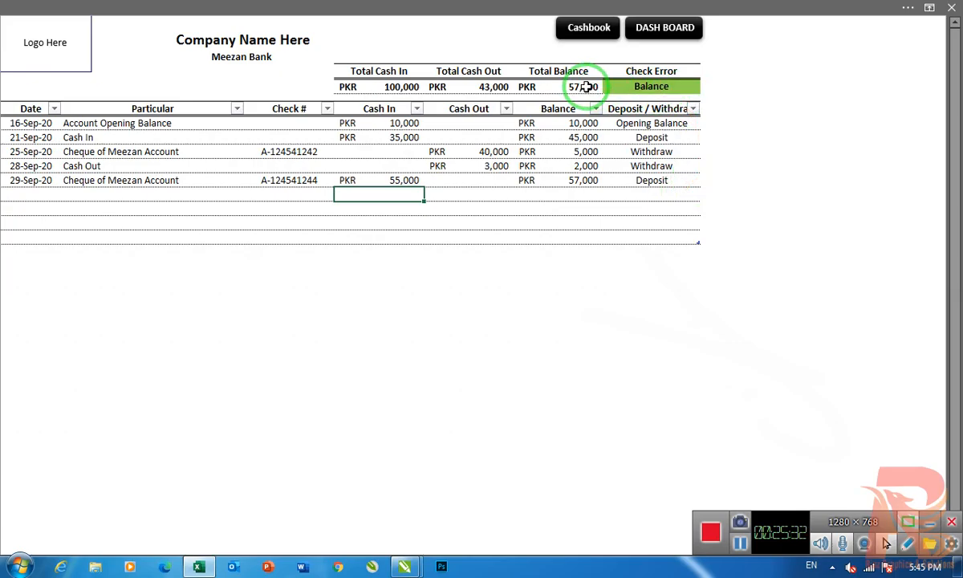
- Open the Bank Account dashboard from the Meezan Bank sheet and refresh all its data
click(506, 319)
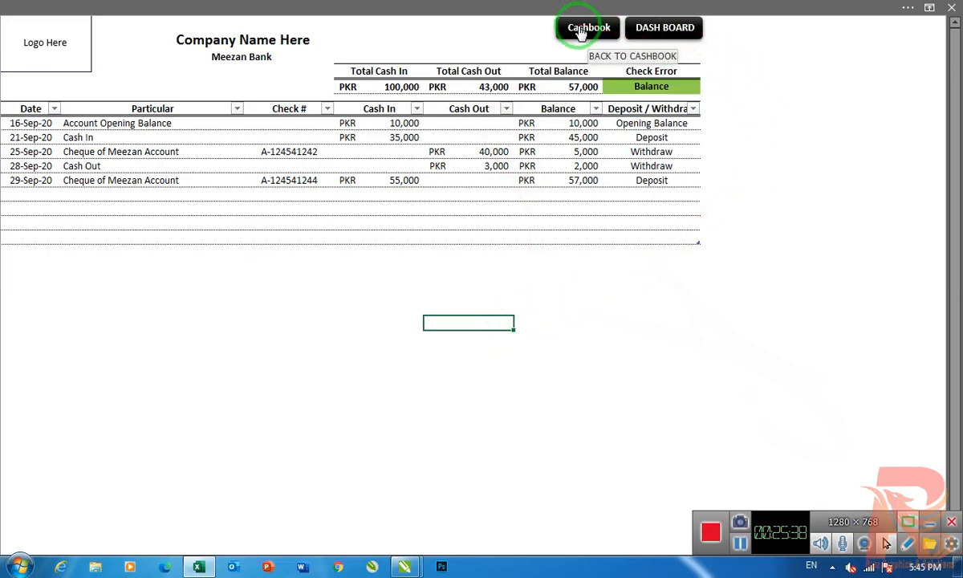
click(675, 29)
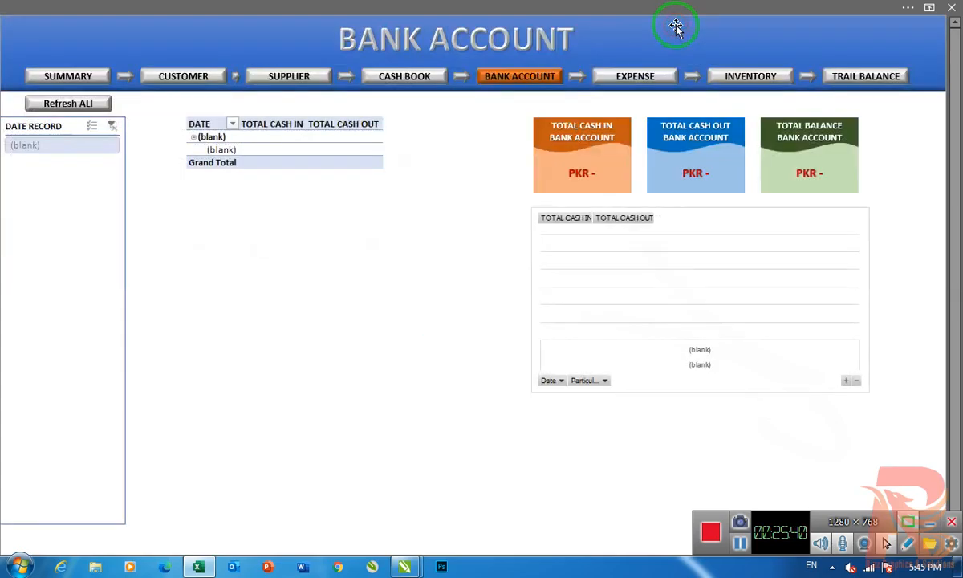
click(72, 103)
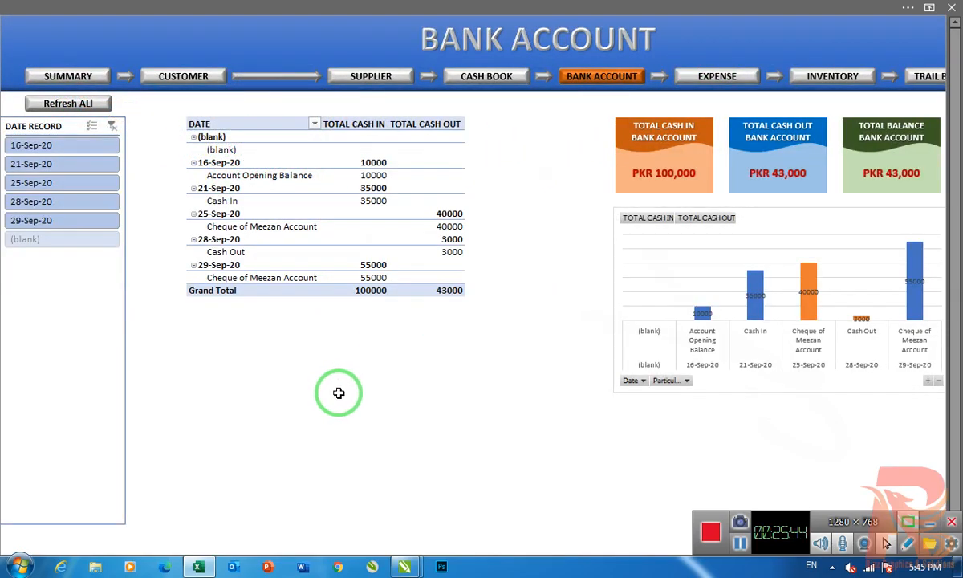
- Examine the Bank Account dashboard's cash in and cash out entries by date, the grand totals, the total cards and the chart
click(374, 162)
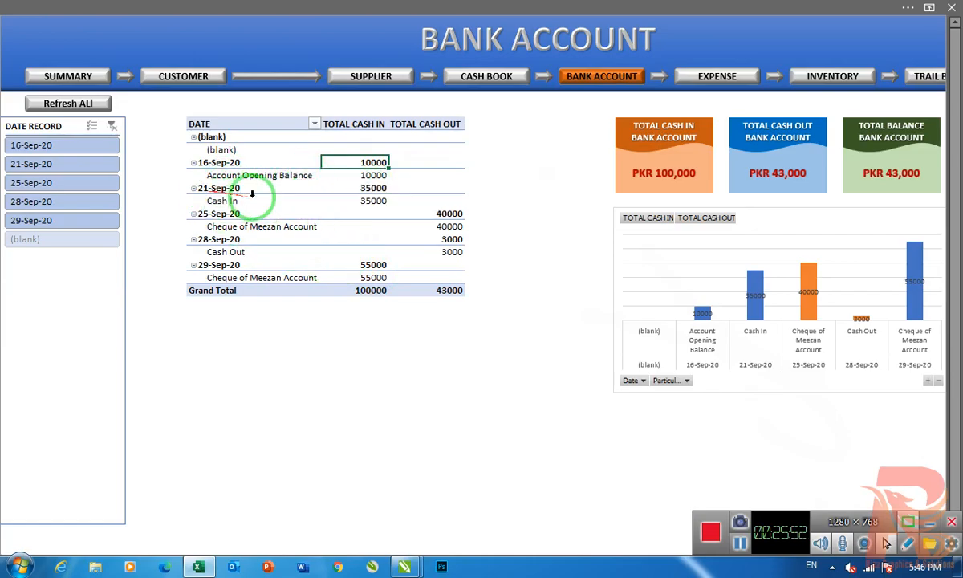
click(229, 203)
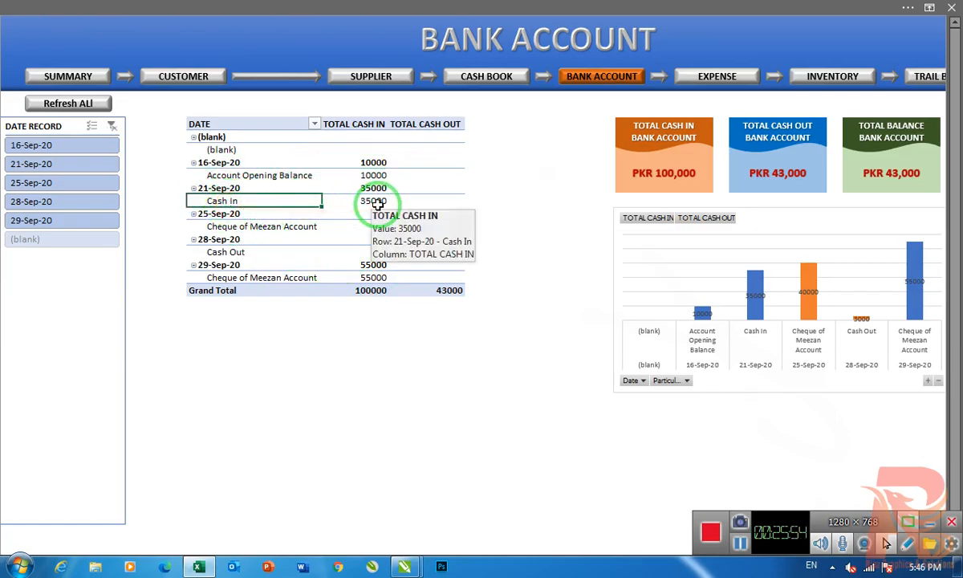
click(235, 228)
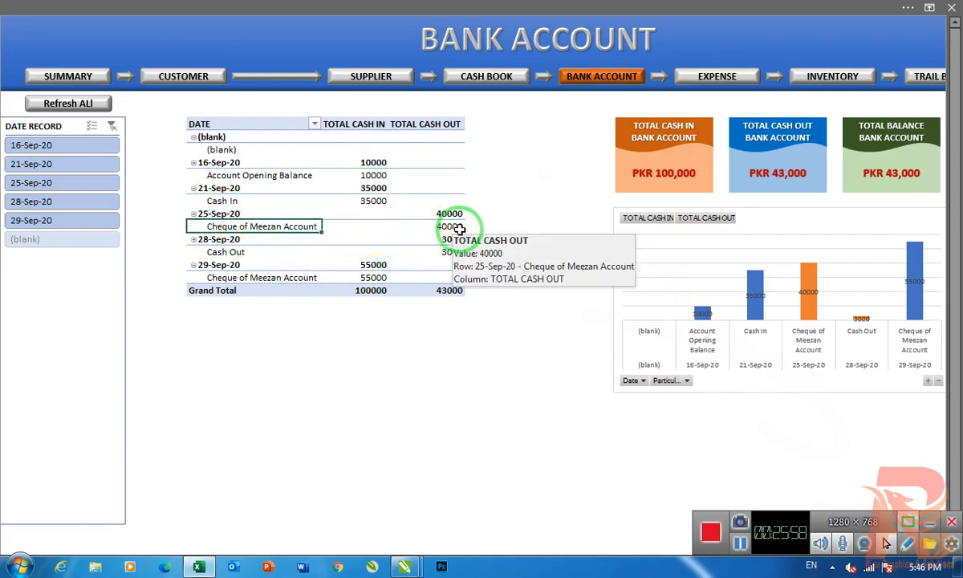
click(238, 254)
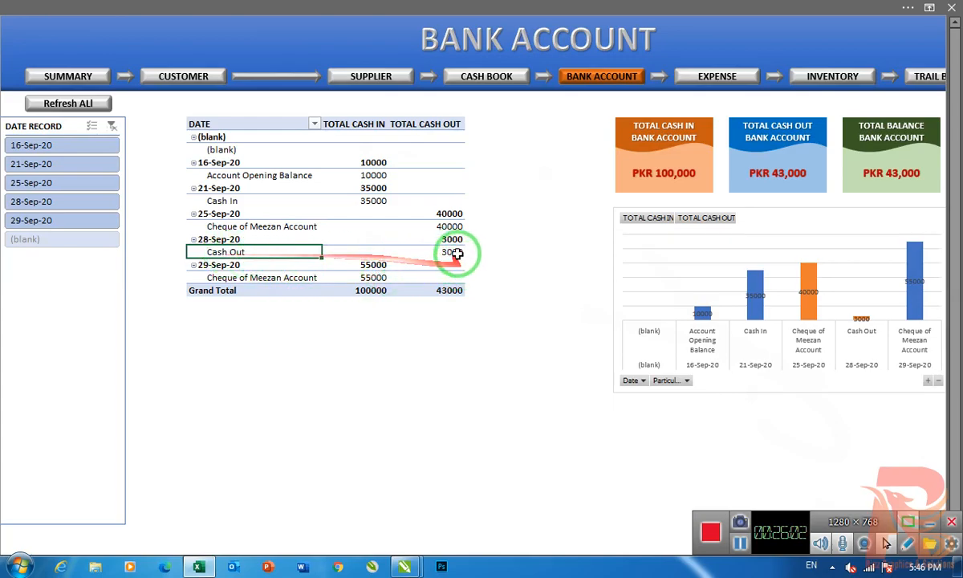
click(448, 252)
click(229, 278)
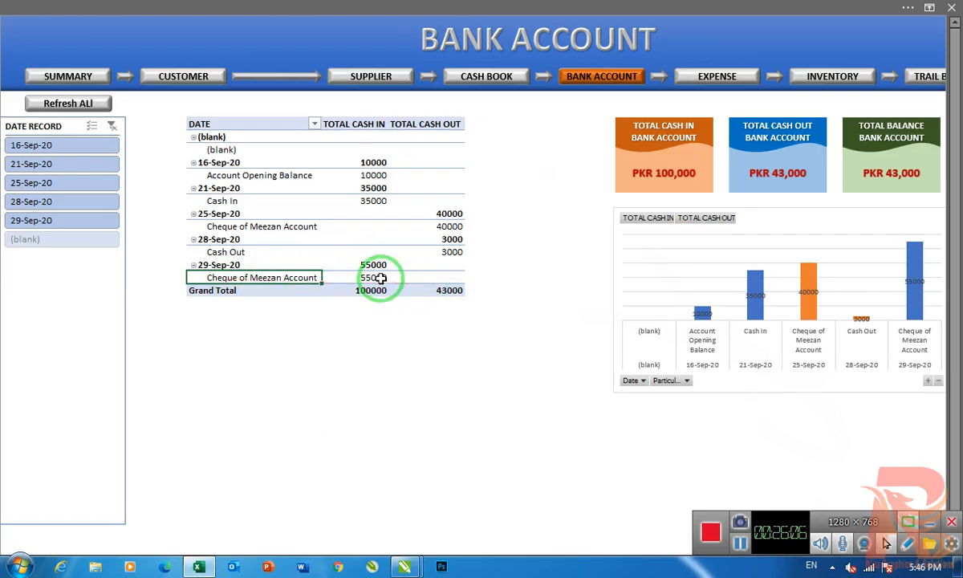
click(372, 291)
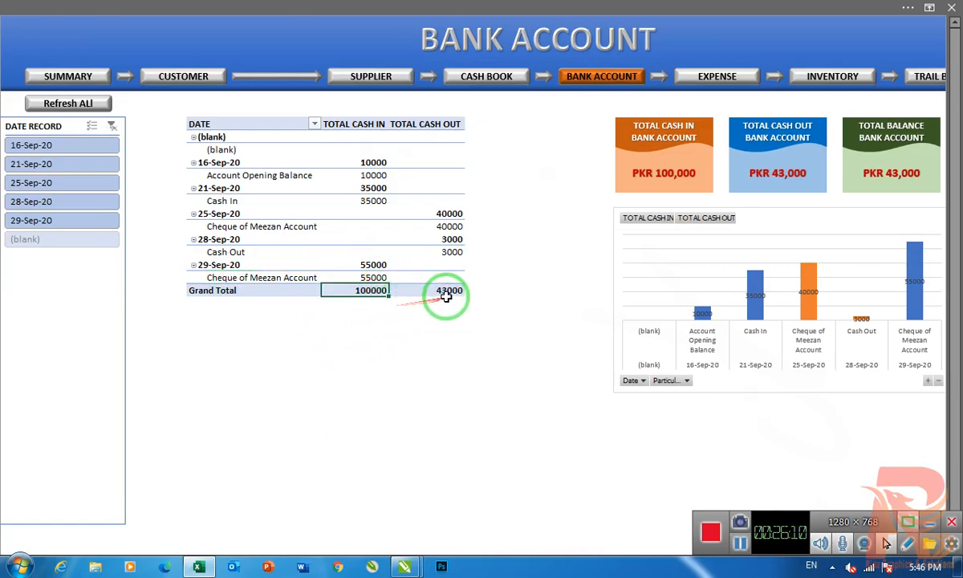
click(447, 293)
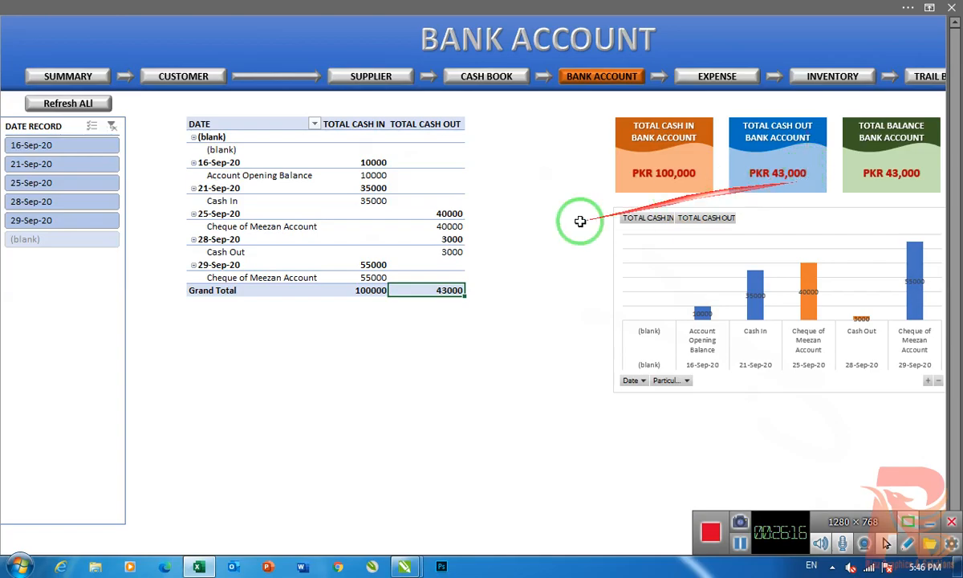
mouse_move(457, 226)
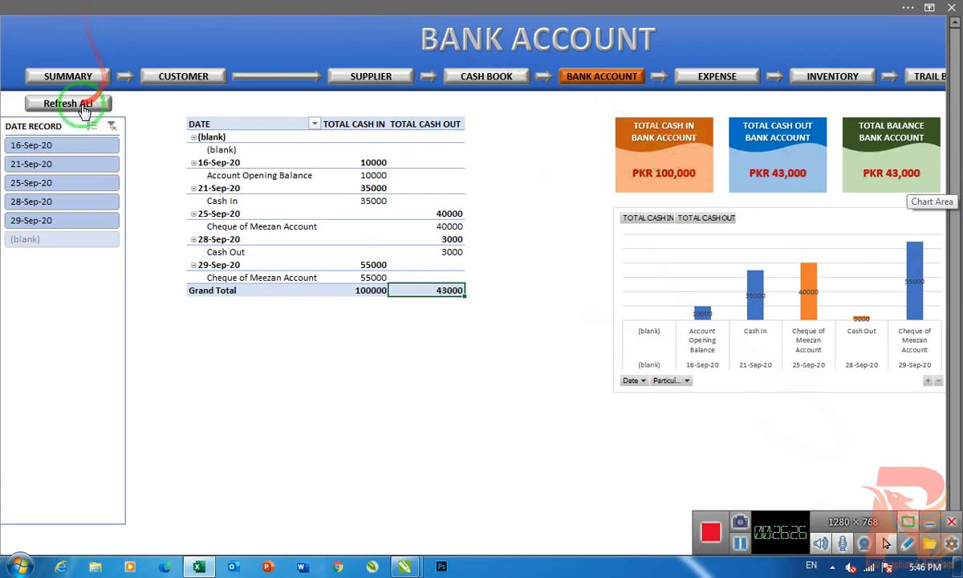
click(370, 372)
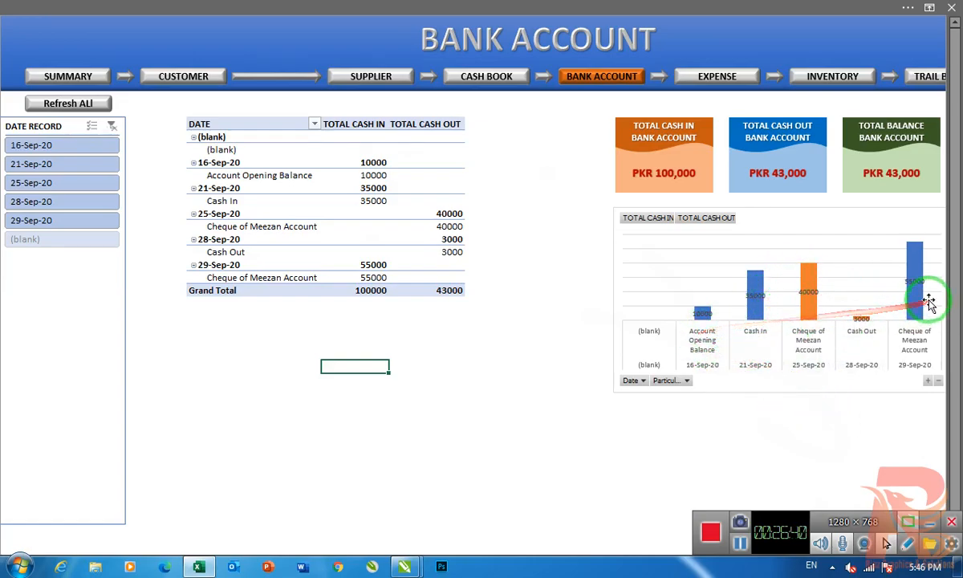
mouse_move(753, 287)
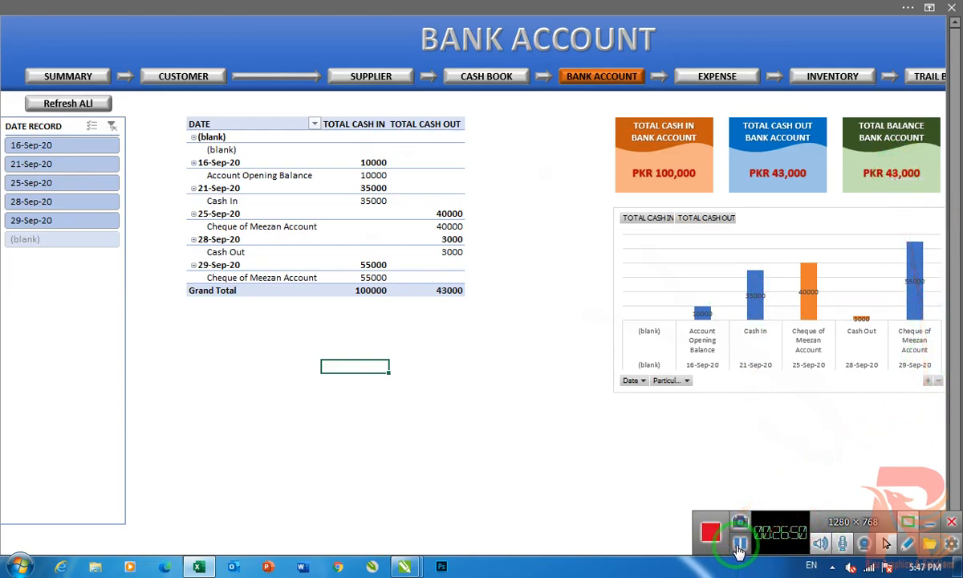
click(740, 546)
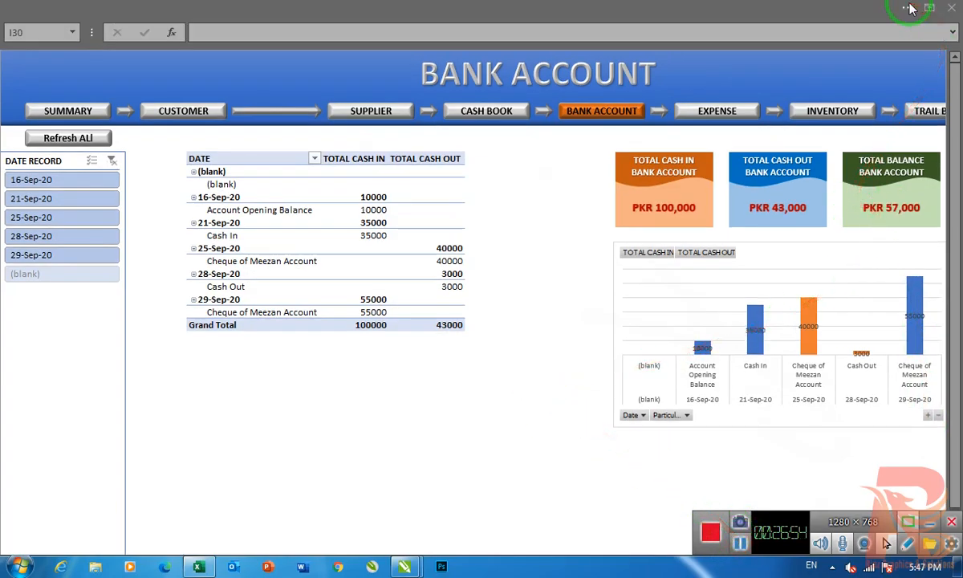
click(742, 546)
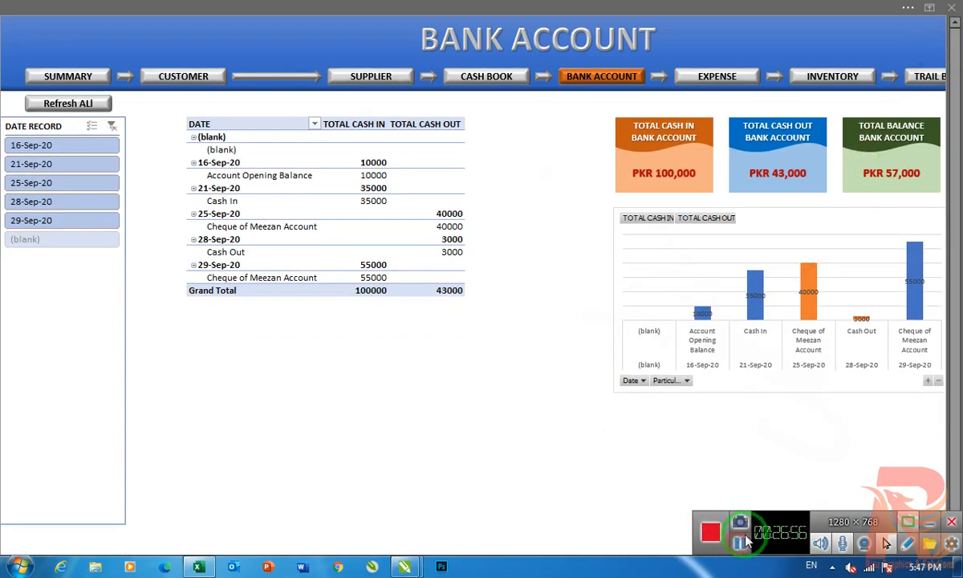
- Switch to the Expense Report dashboard and open the Expense Ledger from it
click(552, 398)
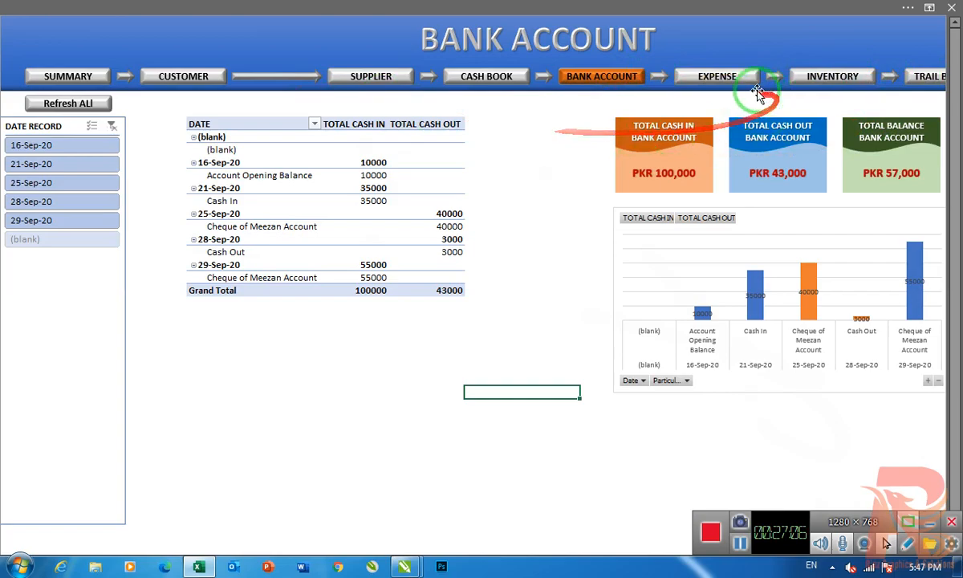
click(718, 81)
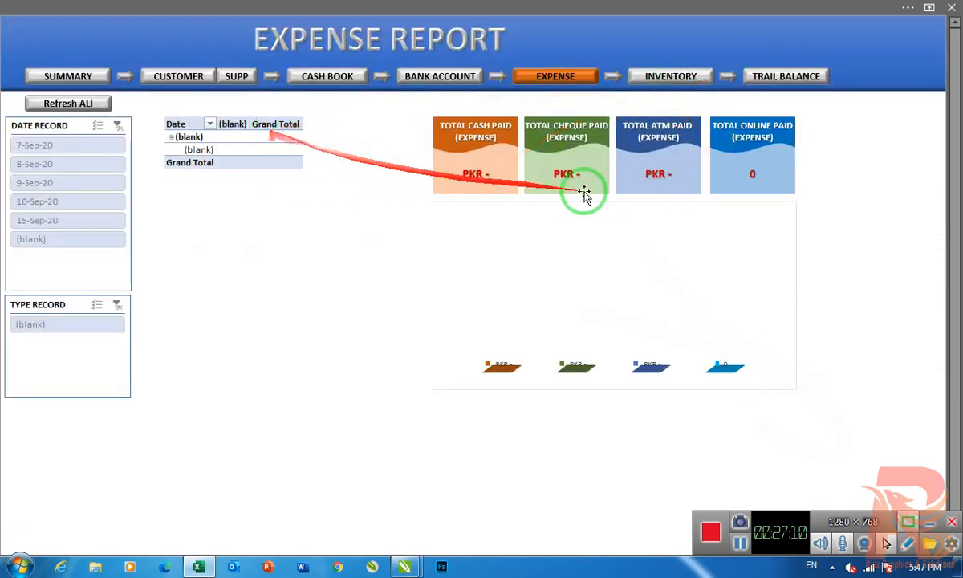
click(497, 77)
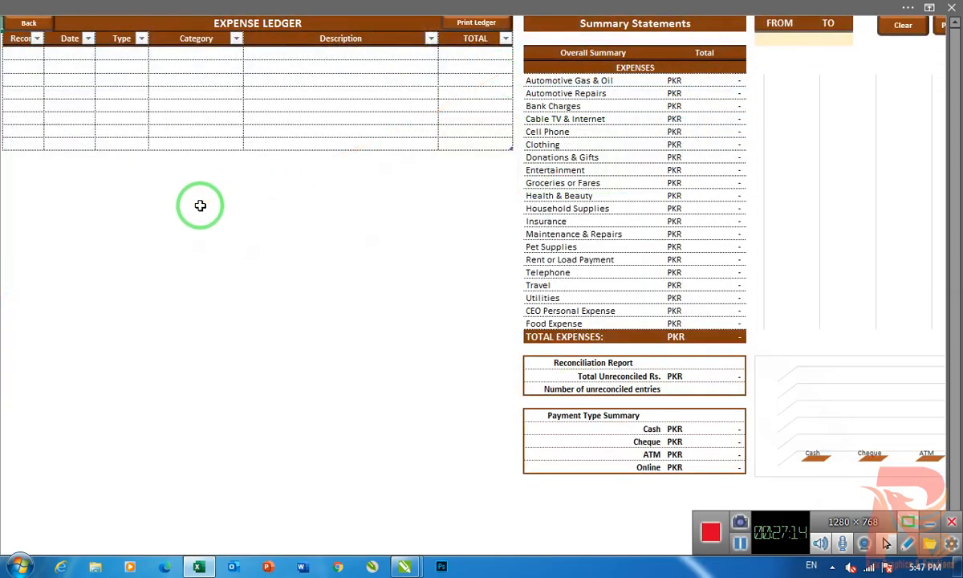
- Set the first expense row's record to "Recipt" and its date to 16-Sep-20
click(20, 53)
click(51, 55)
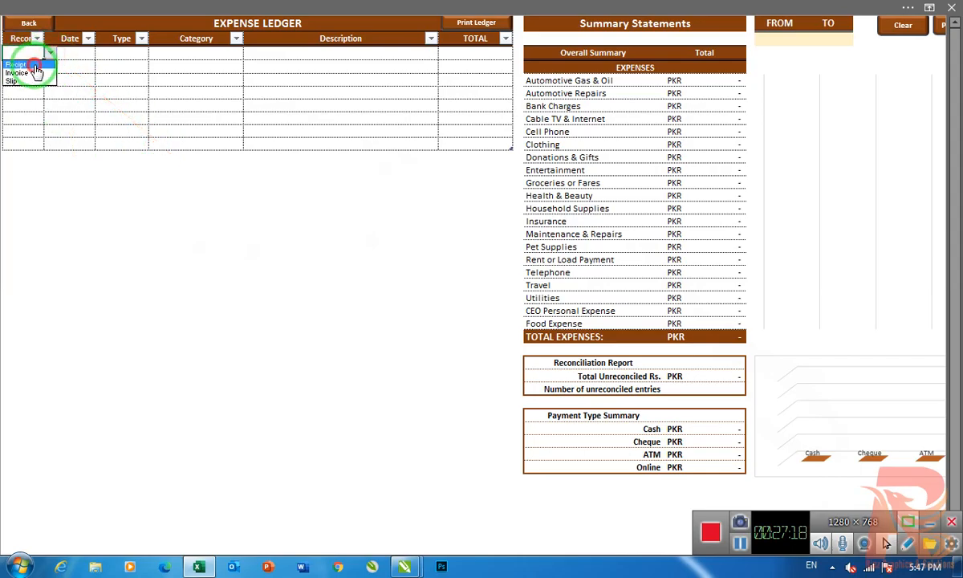
click(35, 65)
click(93, 55)
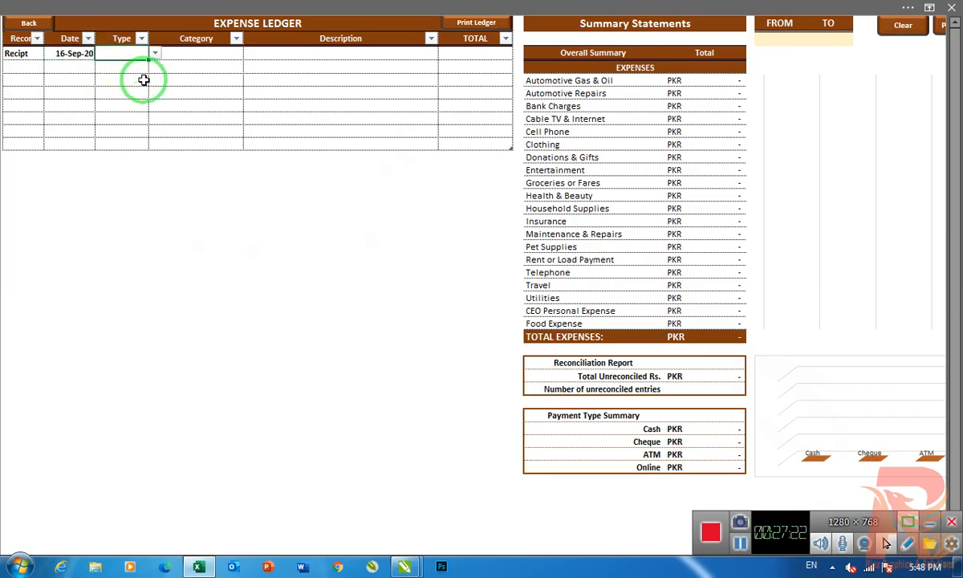
- Set the first expense row's type to Cash and its category to Automotive Repairs
click(155, 53)
click(127, 65)
click(202, 55)
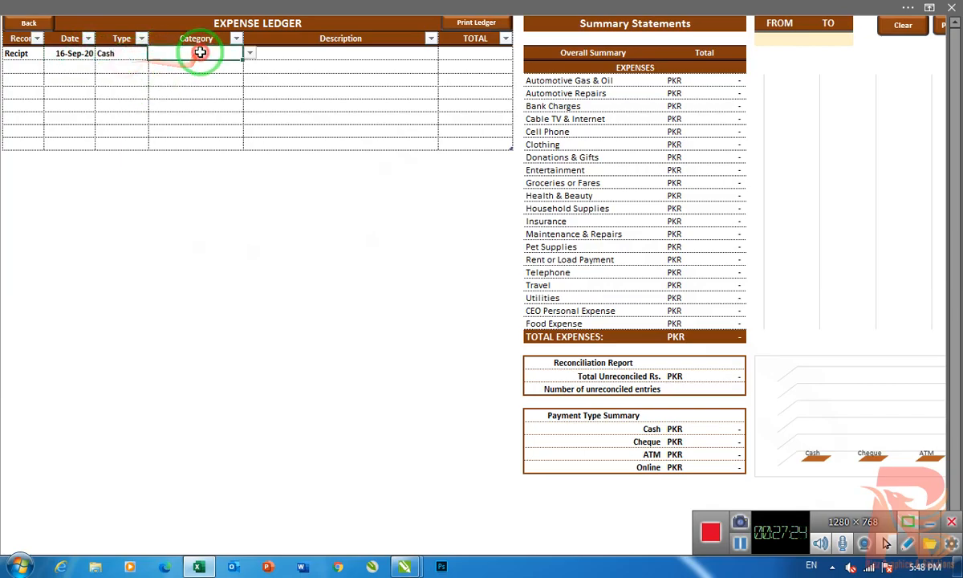
click(249, 53)
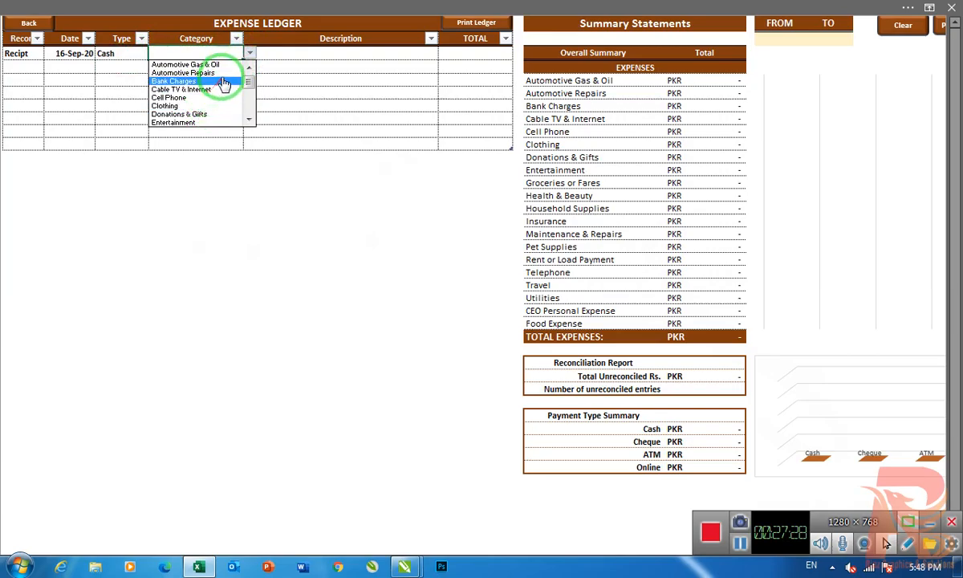
click(198, 76)
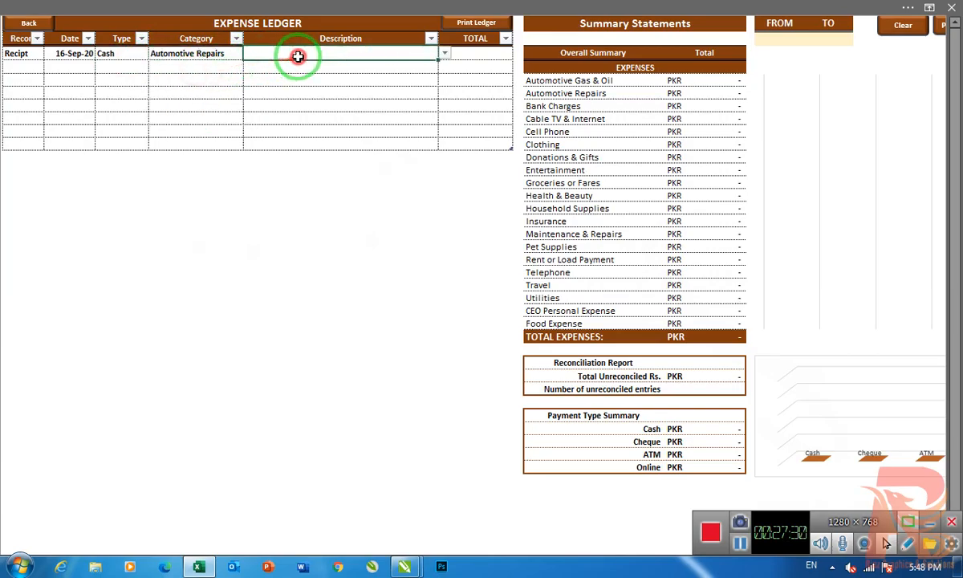
- Set the first expense row's description to "Car Reparis" and its total to 15,000
click(444, 53)
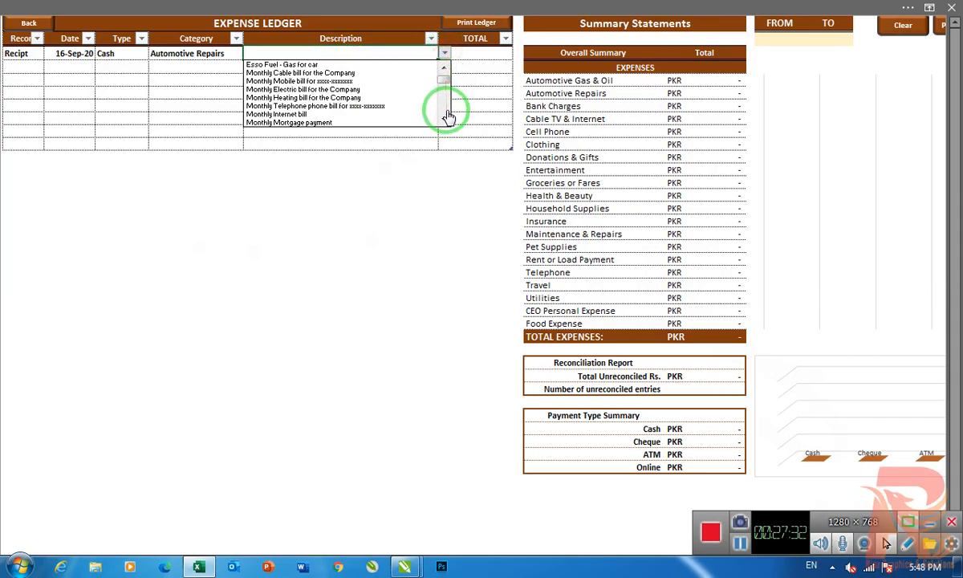
click(448, 115)
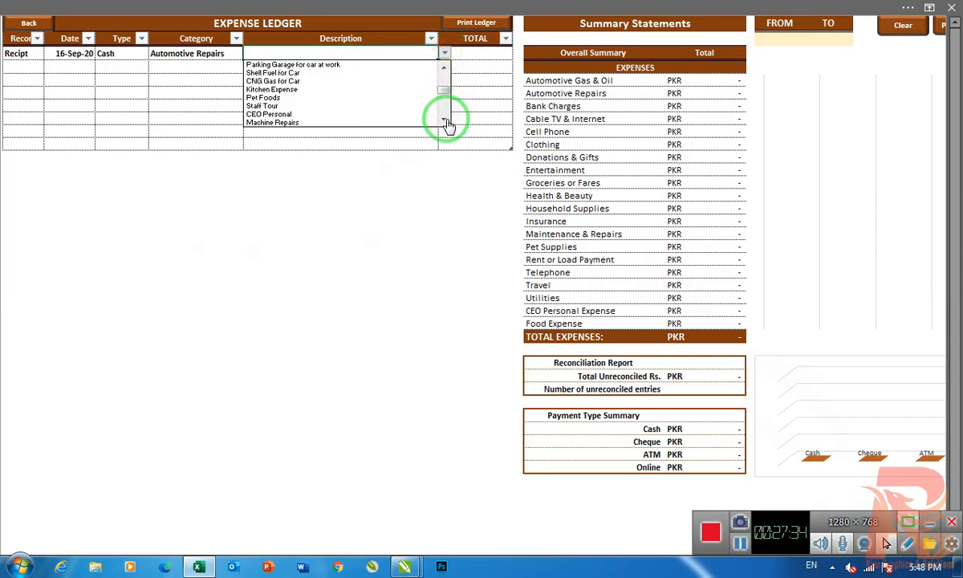
click(447, 122)
click(445, 122)
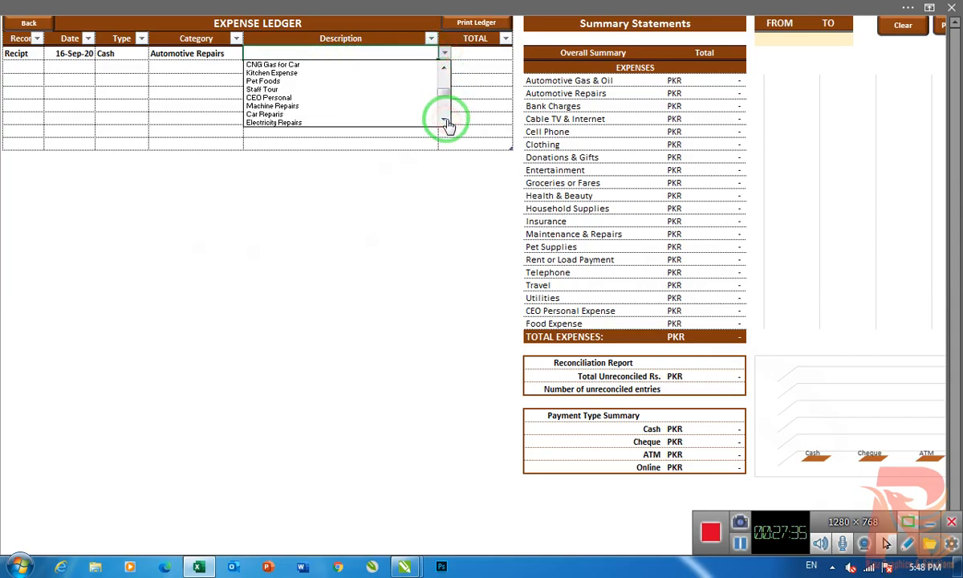
click(302, 117)
click(469, 54)
text(15,000)
key(Return)
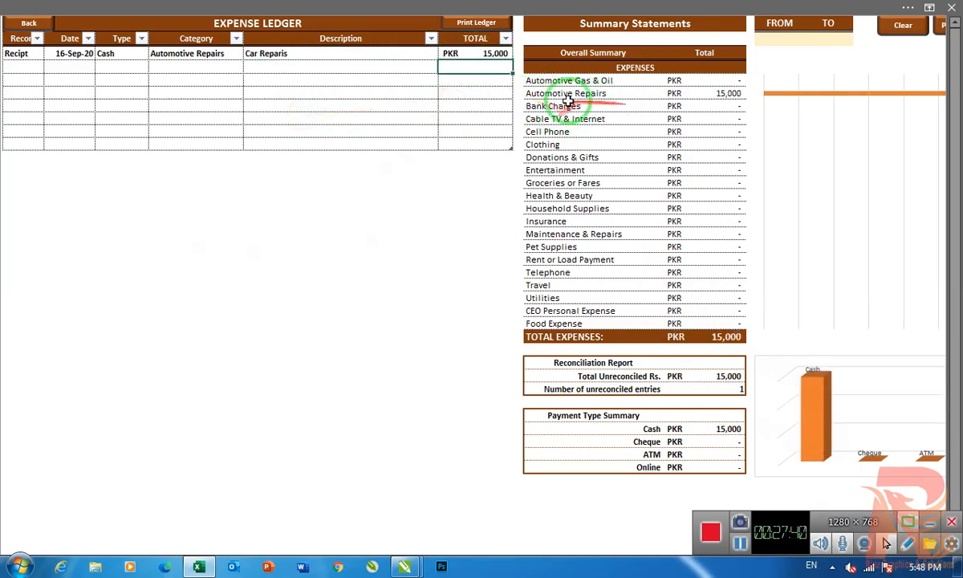
- Set the second expense row's record to "Slip", its date to 16-Sep-20 and its type to Cheque
click(16, 66)
click(56, 70)
click(13, 94)
click(84, 69)
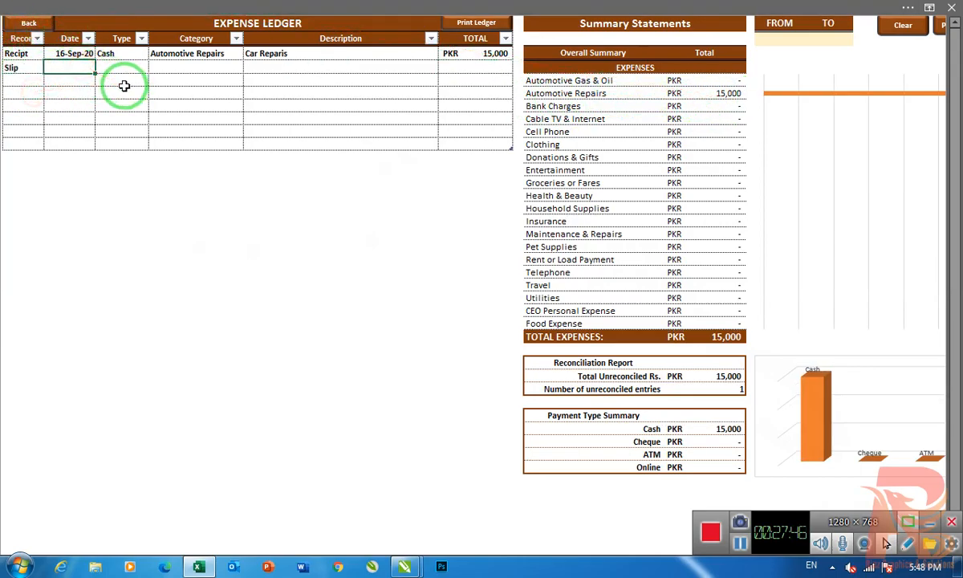
click(155, 68)
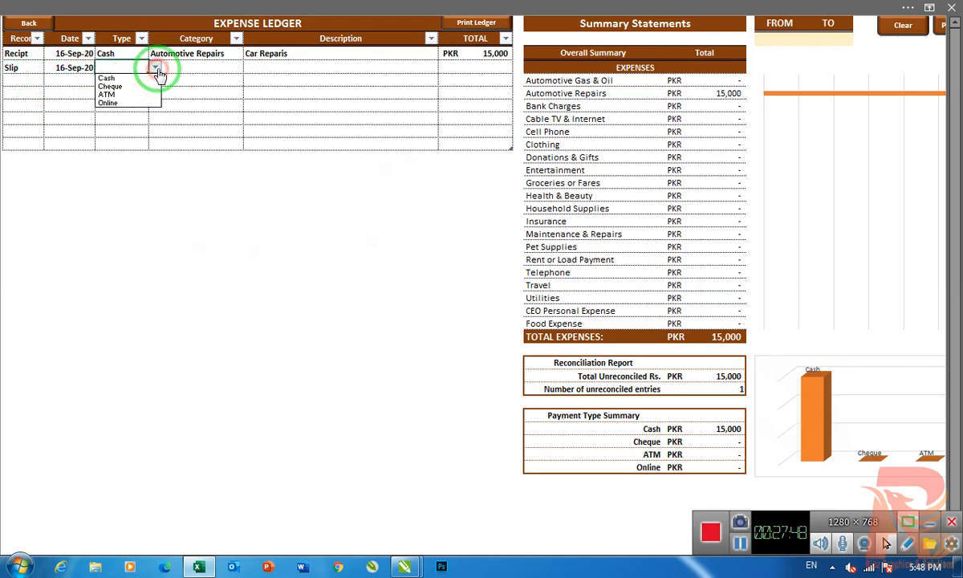
click(132, 86)
- Set the second expense row's category to Utilities
click(192, 66)
click(249, 68)
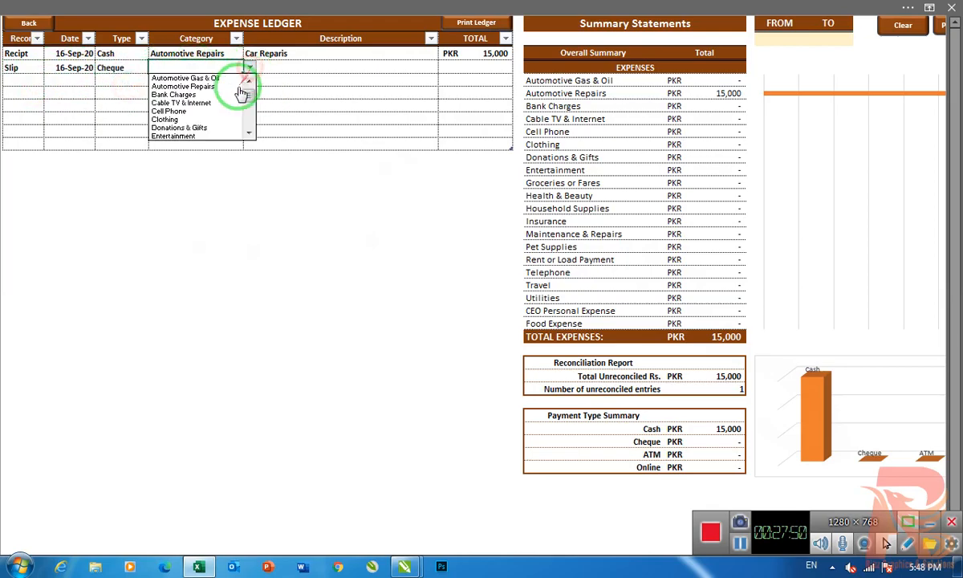
click(249, 134)
click(249, 134)
click(249, 134)
click(249, 134)
click(249, 134)
click(249, 134)
click(248, 134)
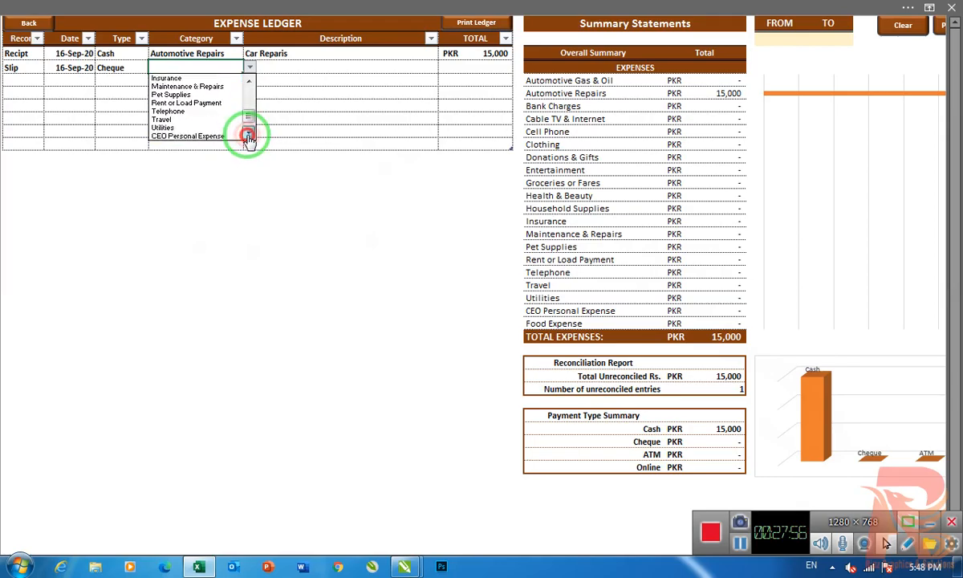
click(187, 127)
- Look through the available descriptions for one that suits the second row's Utilities expense
click(290, 69)
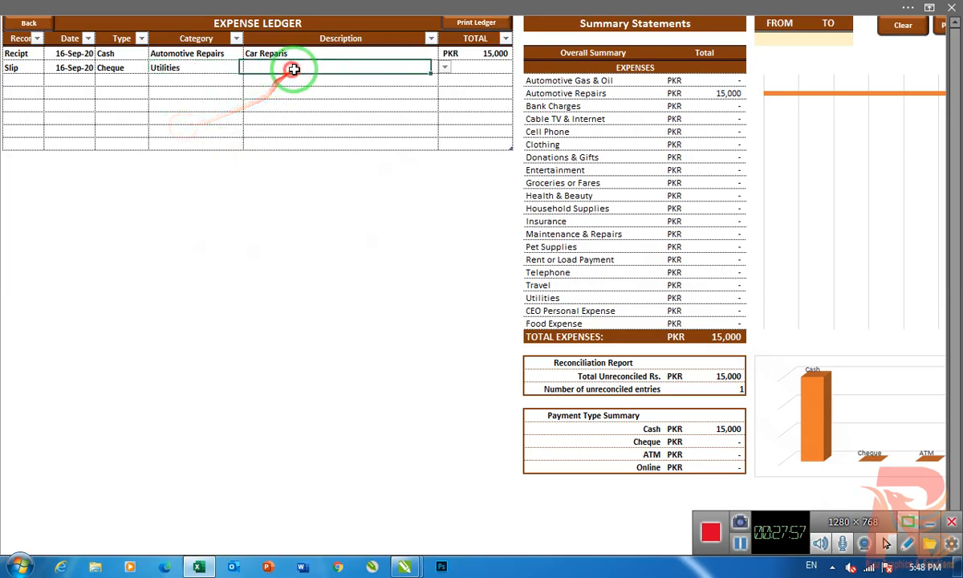
click(442, 68)
drag(442, 83, 442, 120)
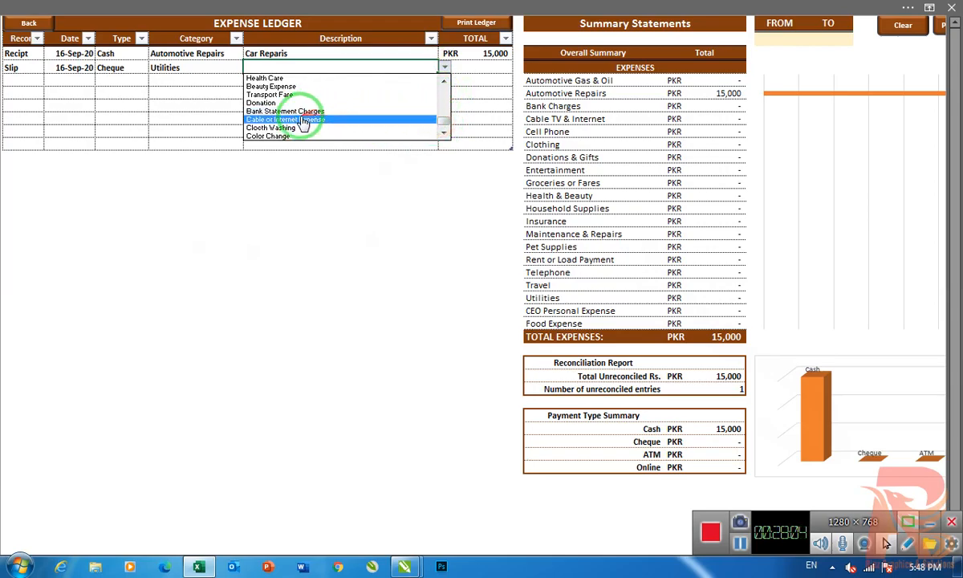
click(443, 69)
click(445, 70)
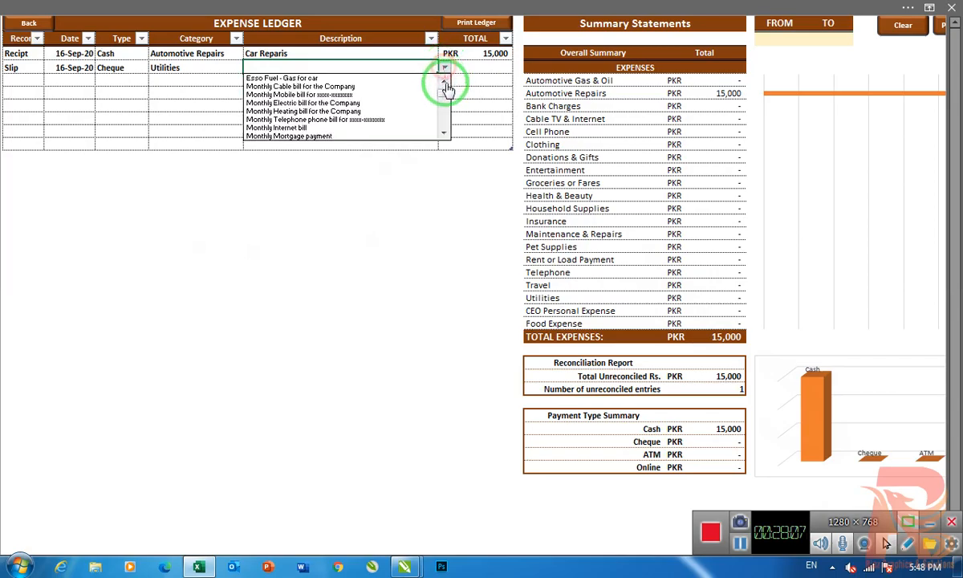
click(444, 135)
click(443, 135)
click(443, 135)
click(444, 135)
click(444, 135)
click(444, 135)
click(444, 135)
click(444, 135)
click(444, 135)
click(444, 135)
click(444, 135)
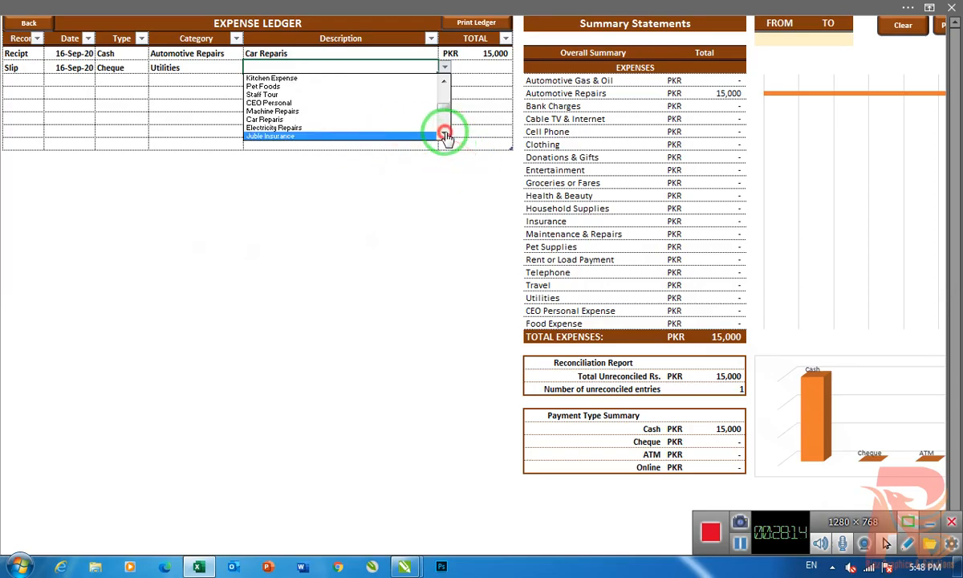
click(444, 135)
click(444, 135)
click(444, 135)
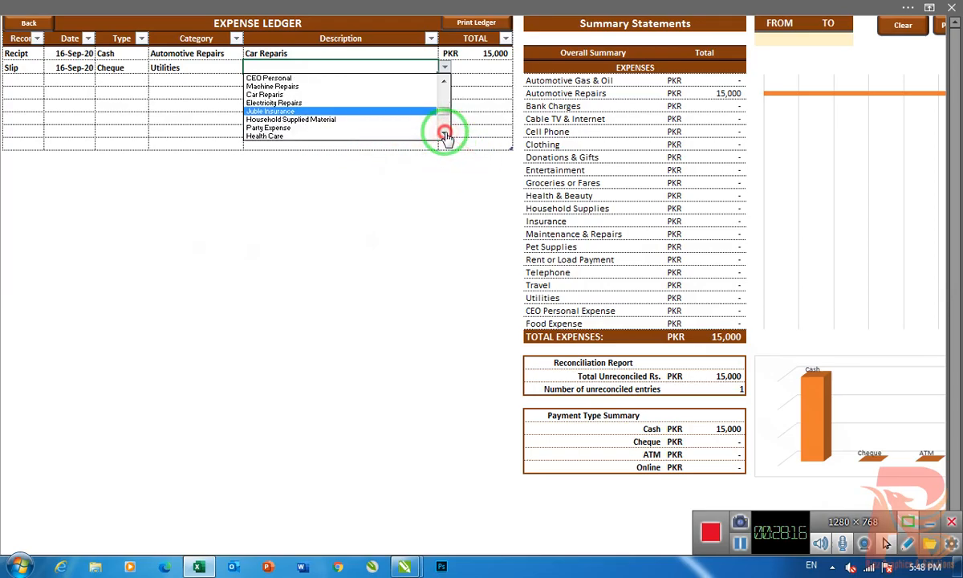
click(444, 134)
click(443, 134)
click(444, 135)
click(443, 135)
click(444, 135)
click(444, 135)
click(444, 135)
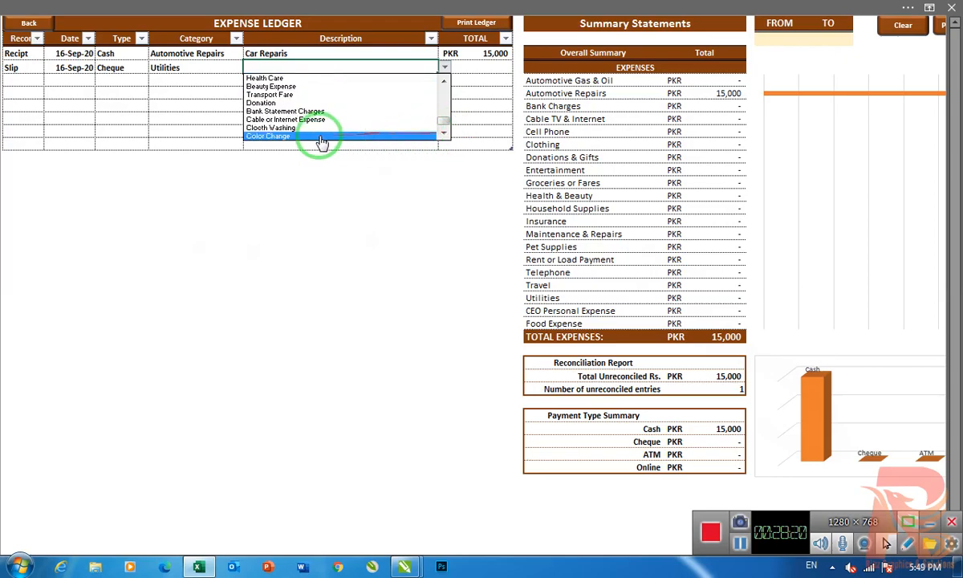
drag(441, 122, 448, 89)
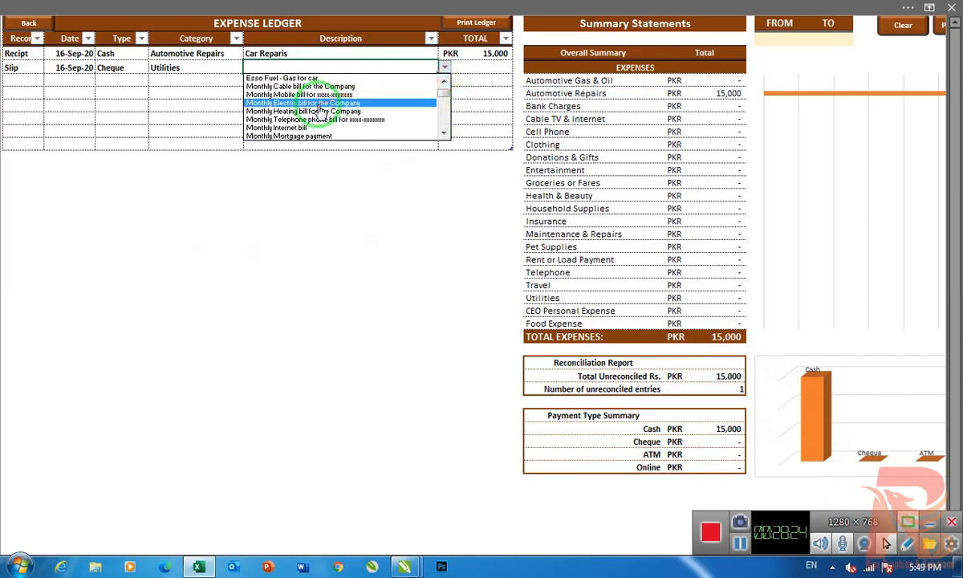
click(333, 187)
- Set the second expense row's description to "Monthly Electric bill for the Company" and its total to 35,000
scroll(339, 132, up, 1)
scroll(372, 180, up, 1)
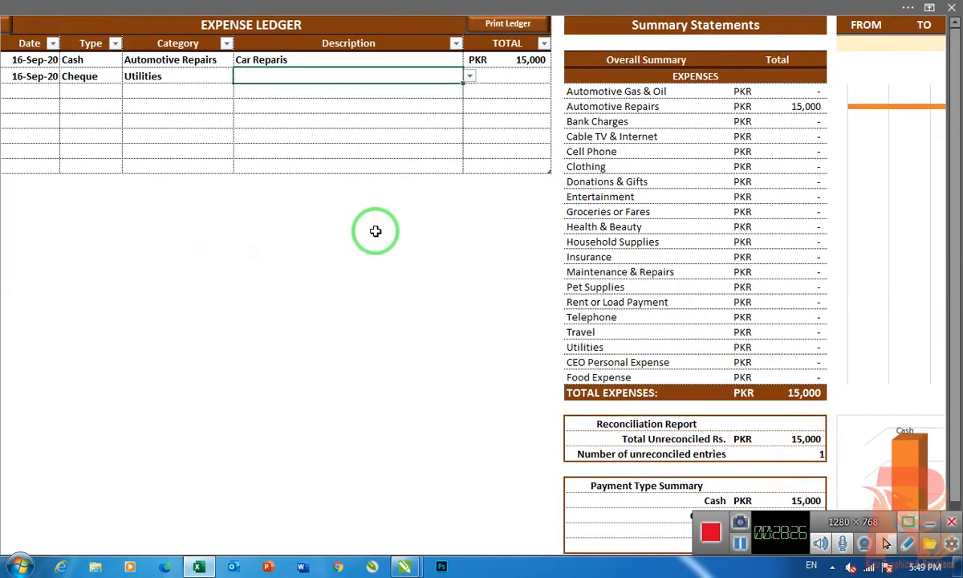
click(469, 77)
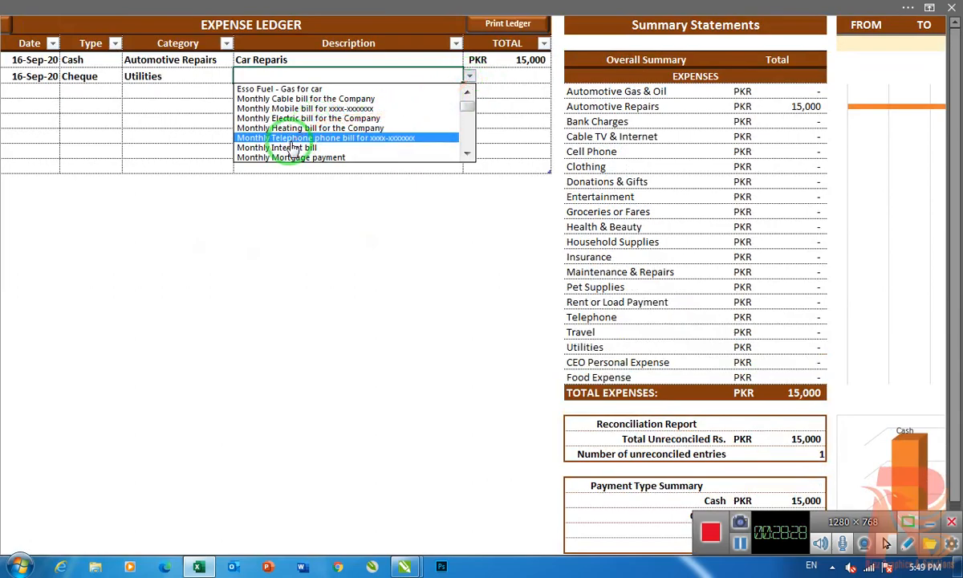
click(327, 119)
click(511, 78)
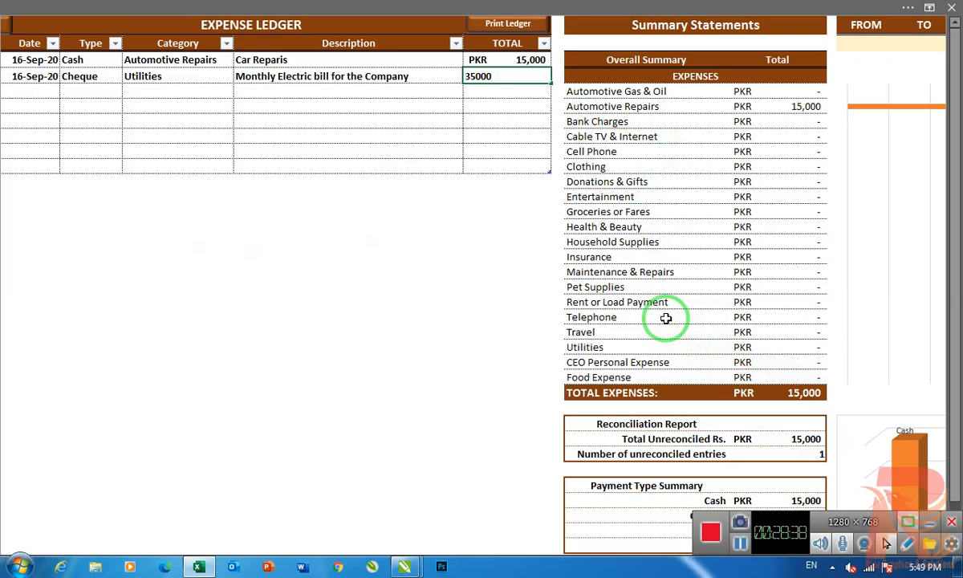
text(35000)
key(Return)
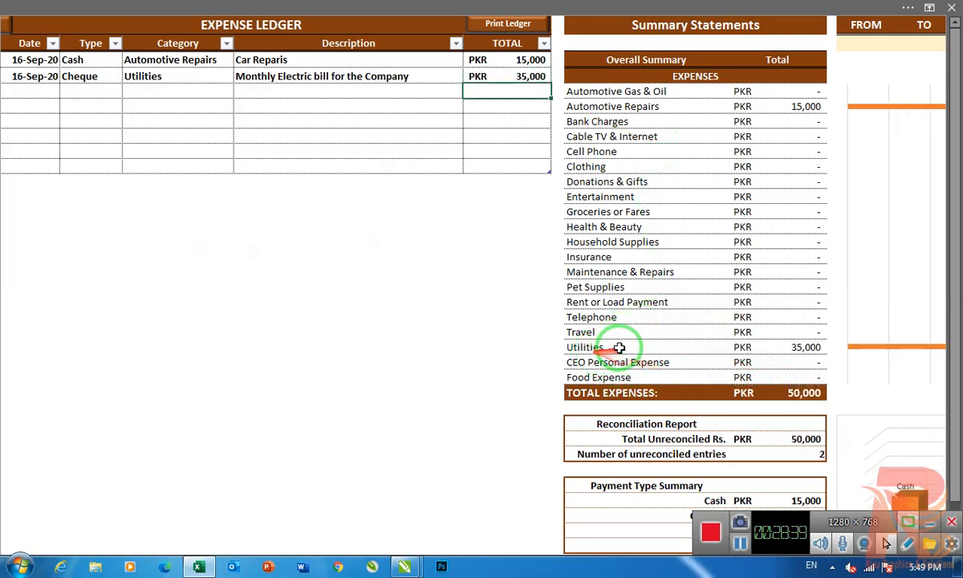
- Set the third expense row's date to 17-Sep-20, its type to ATM and its category to Utilities
click(29, 87)
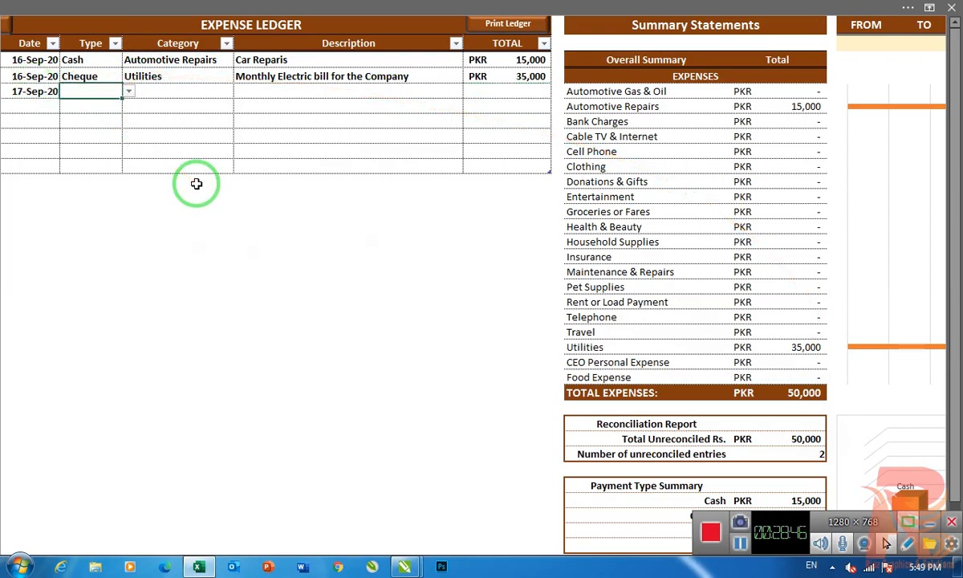
click(128, 91)
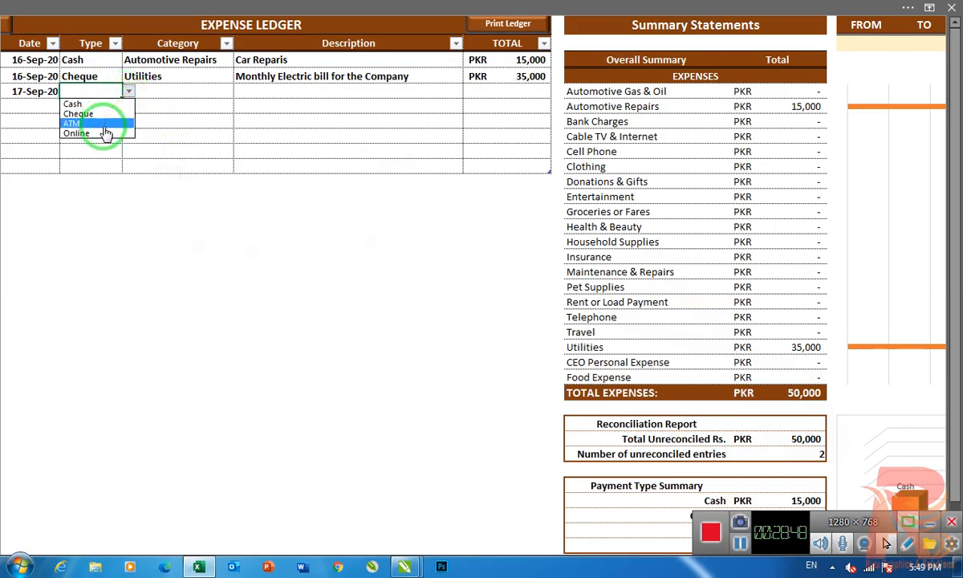
click(103, 126)
click(174, 89)
key(ctrl+d)
- Set the third expense row's description to "Monthly Internet bill" and its total to 2,000, and check the Payment Type Summary
click(301, 83)
click(469, 90)
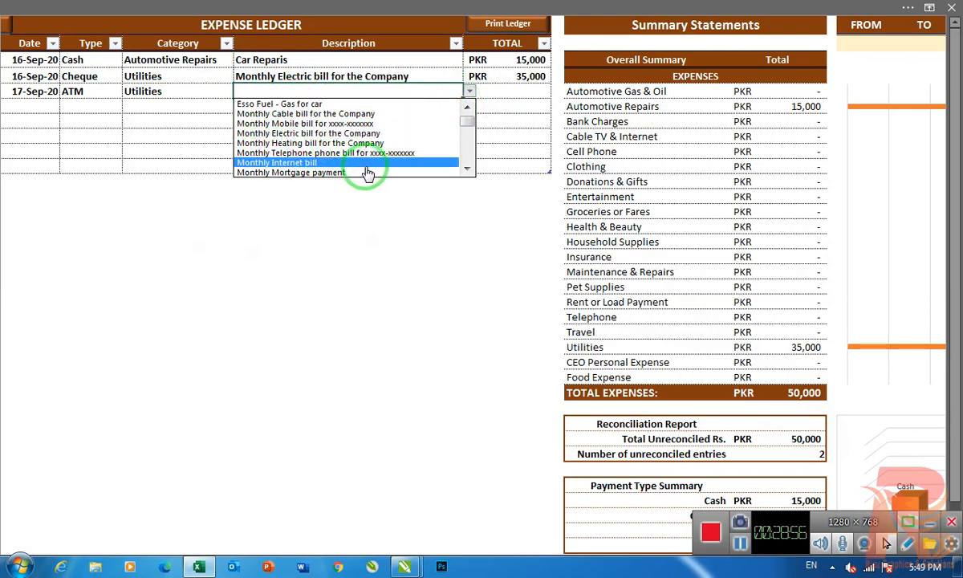
click(330, 163)
click(495, 93)
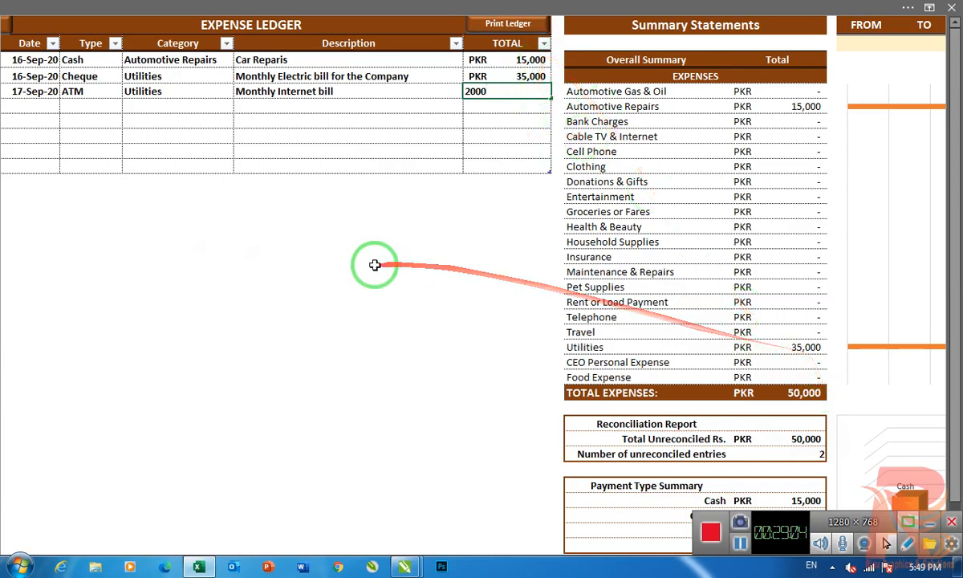
key(Return)
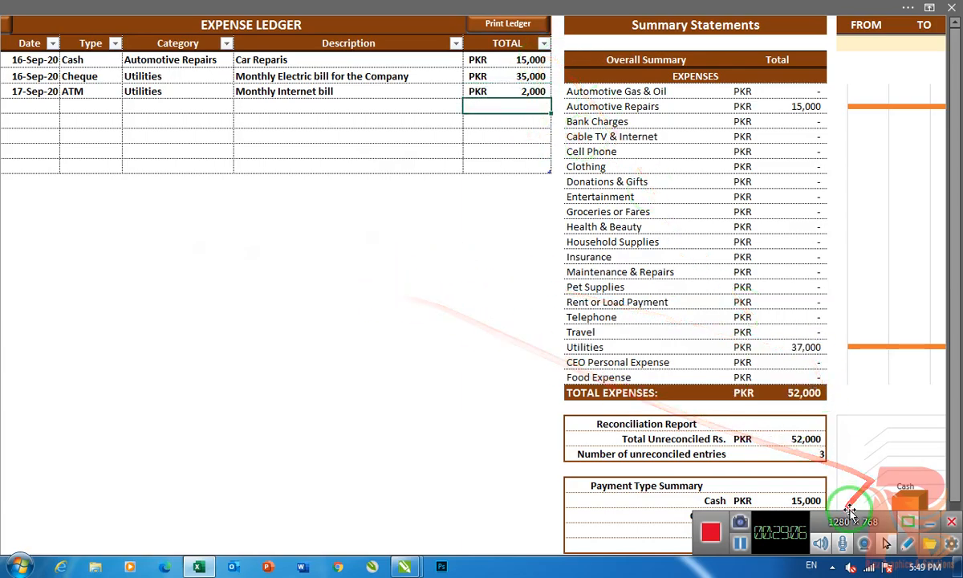
scroll(710, 339, down, 1)
scroll(711, 338, down, 1)
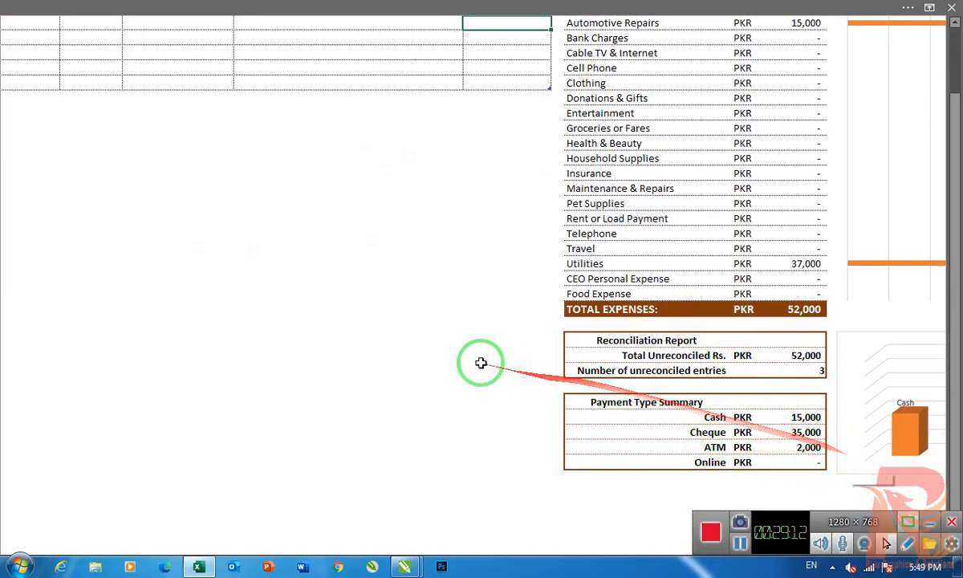
- Set the fourth expense row's date to 17-Sep-20, its type to Online and its category to Bank Charges
scroll(481, 362, up, 2)
click(44, 107)
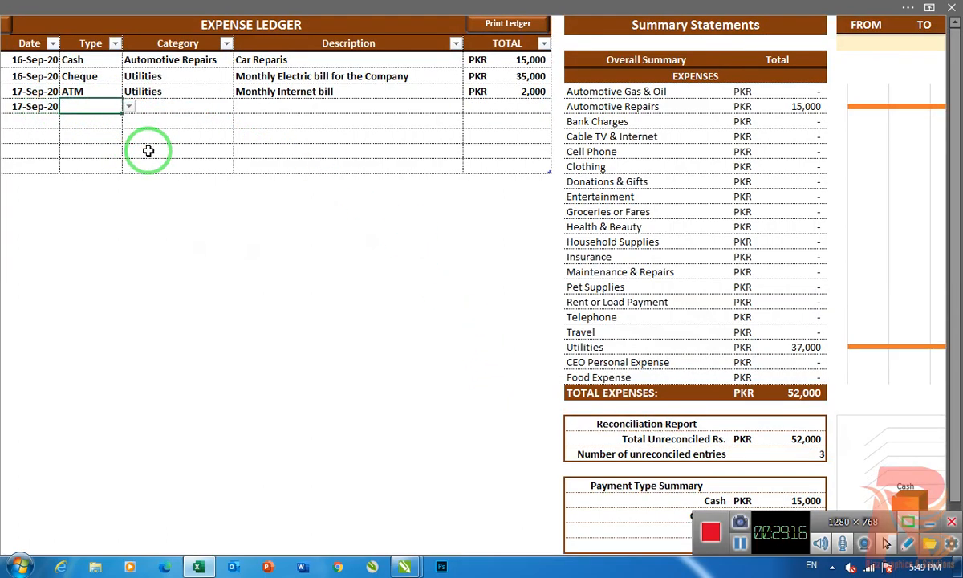
click(127, 106)
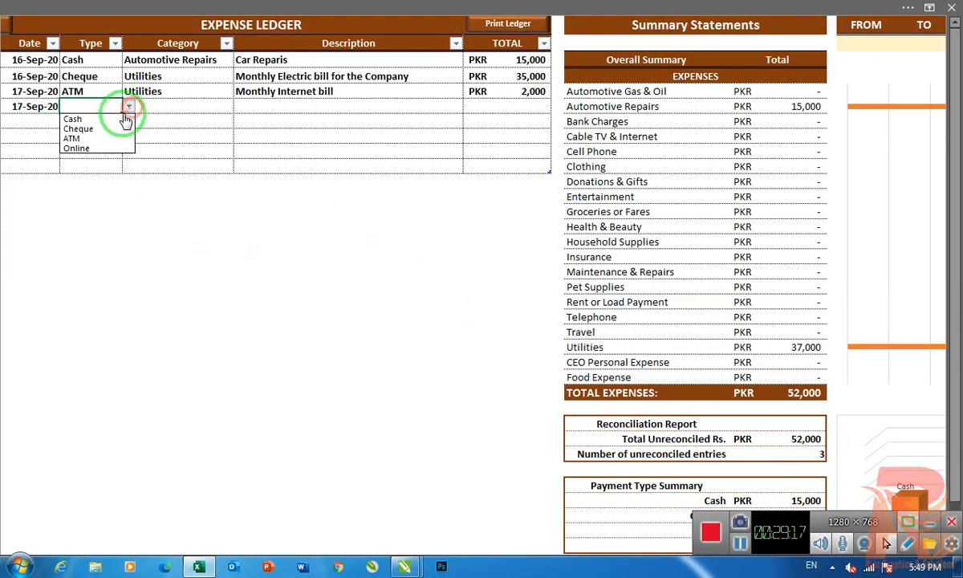
click(84, 151)
click(167, 103)
click(240, 106)
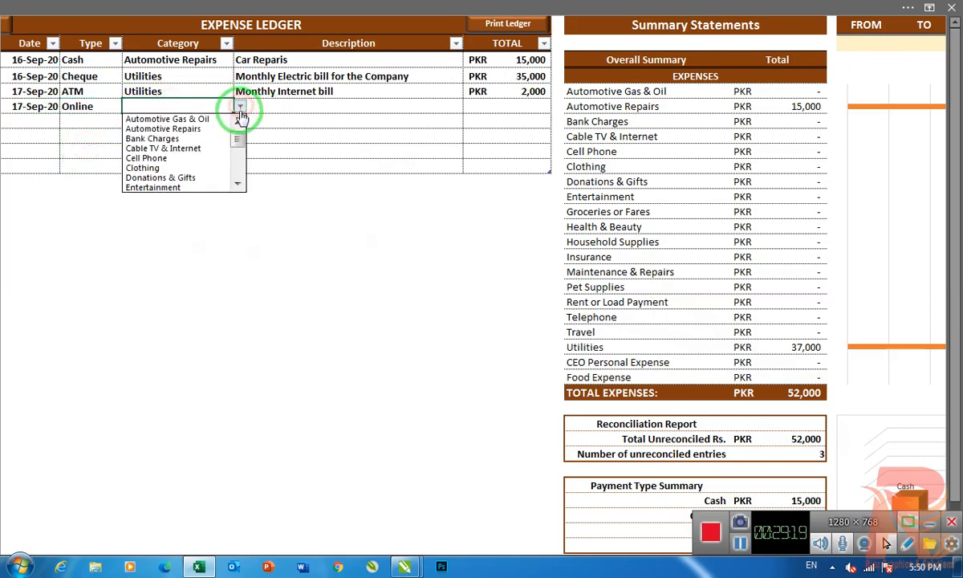
click(193, 138)
- Set the fourth expense row's description to "Bank Statement Charges" and its total to 1,500, and check the summaries
click(297, 107)
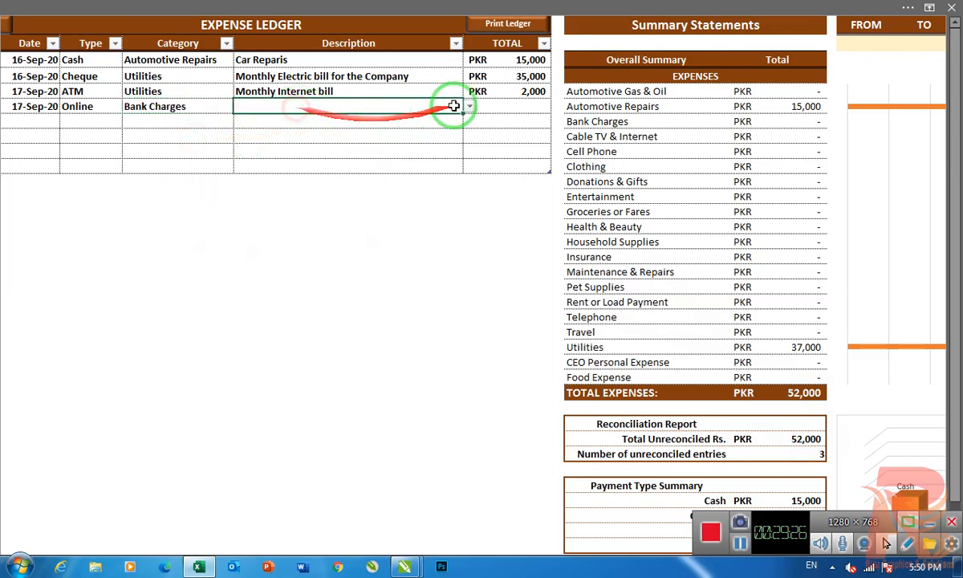
click(471, 107)
drag(468, 139, 467, 170)
click(338, 177)
click(483, 107)
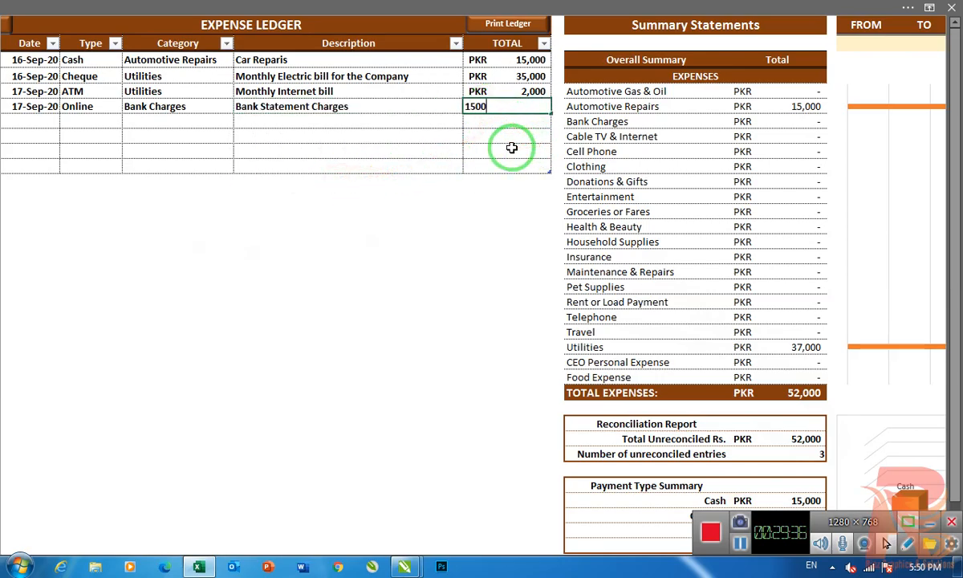
text(1500)
key(Return)
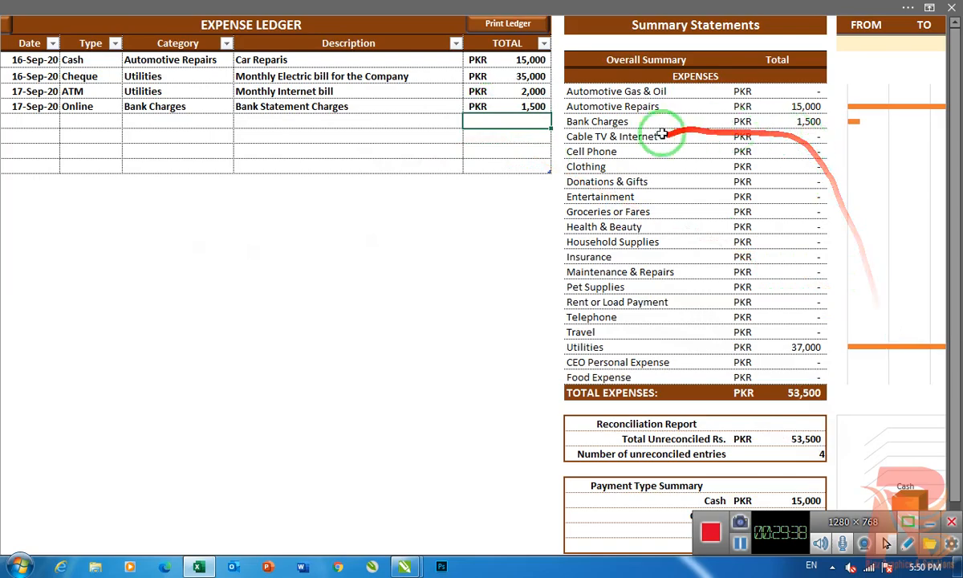
scroll(770, 417, down, 2)
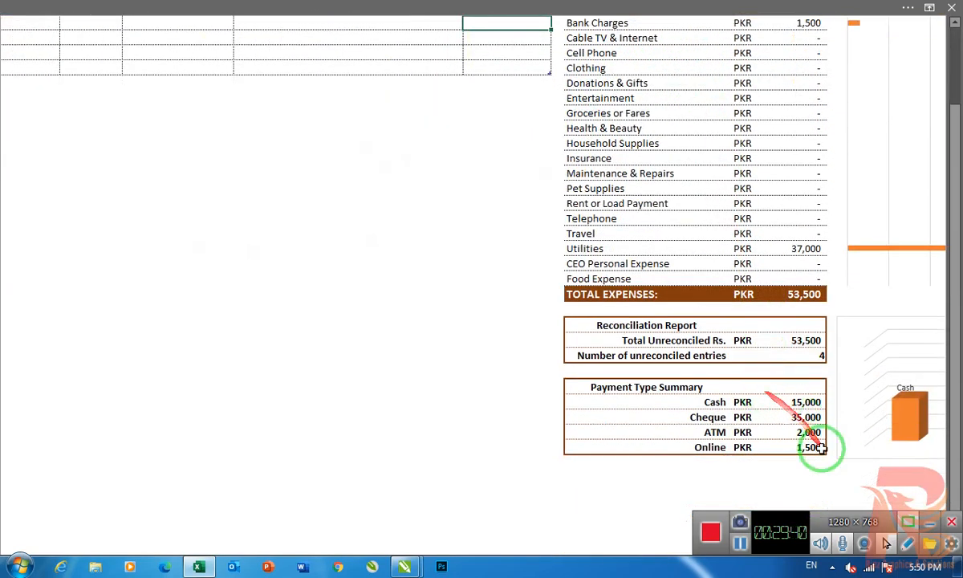
scroll(303, 318, up, 2)
scroll(289, 354, down, 1)
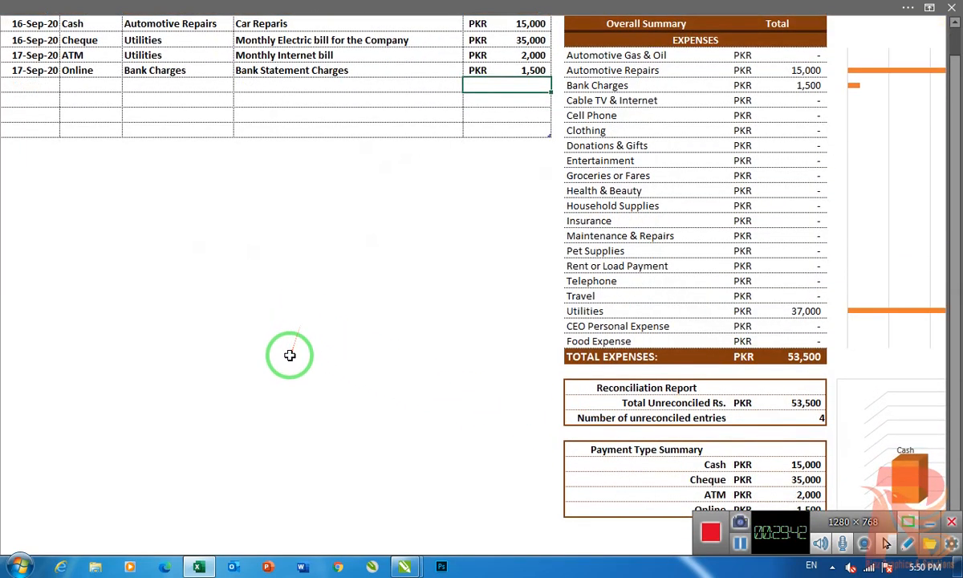
scroll(290, 355, up, 1)
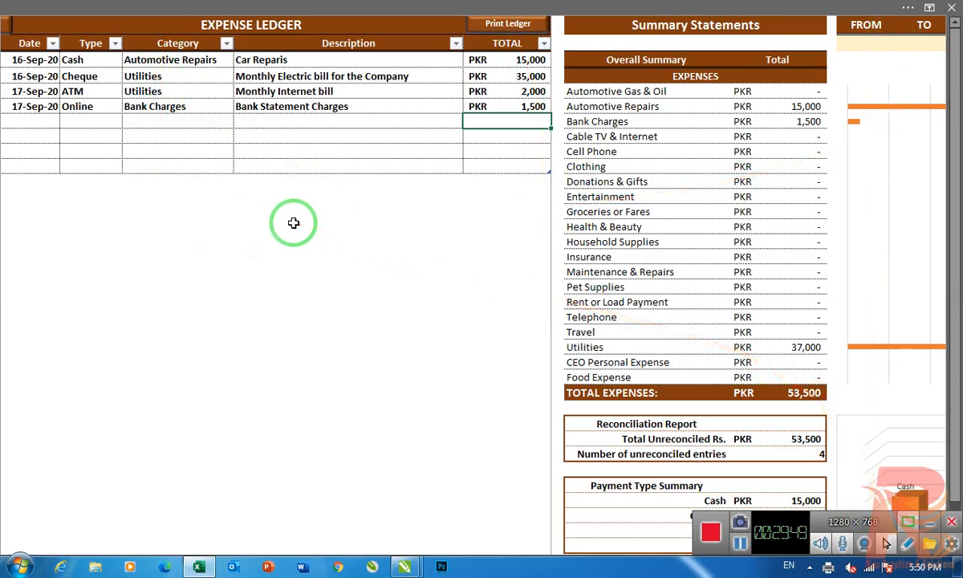
- Filter the Summary Statements with FROM and TO both set to 16/9/2020, check the expense totals, and clear the dates
scroll(294, 222, down, 1)
click(783, 39)
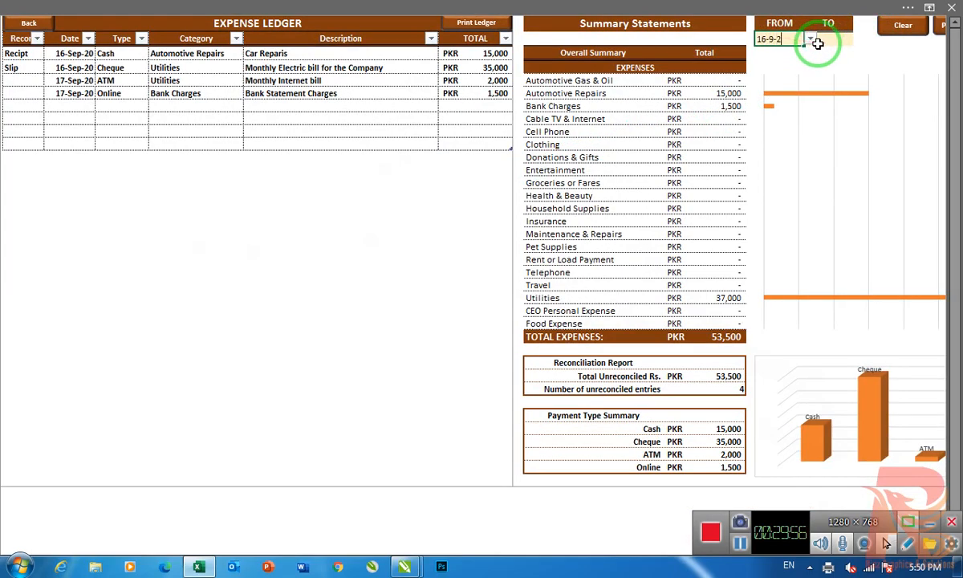
click(818, 42)
text(1)
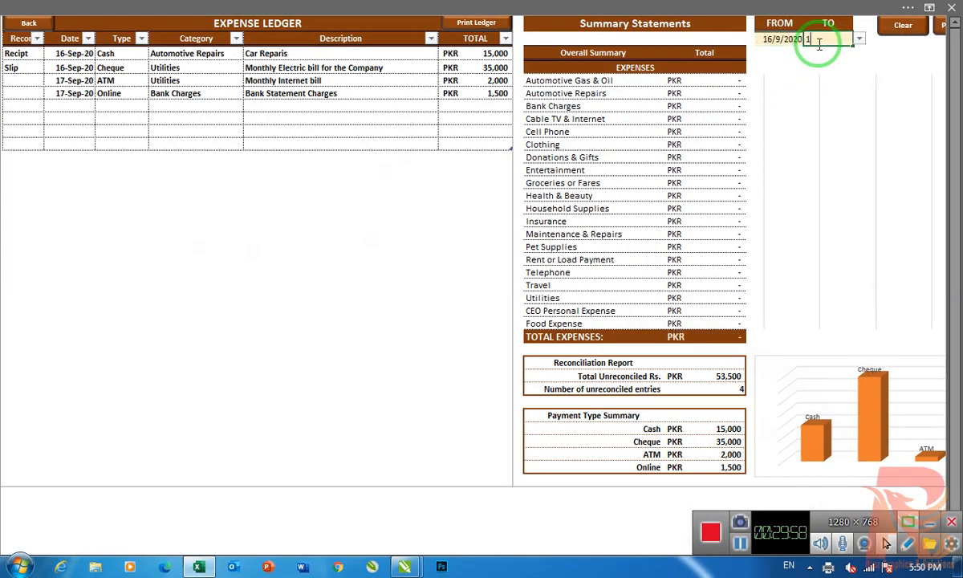
text(6-9-2020)
key(Return)
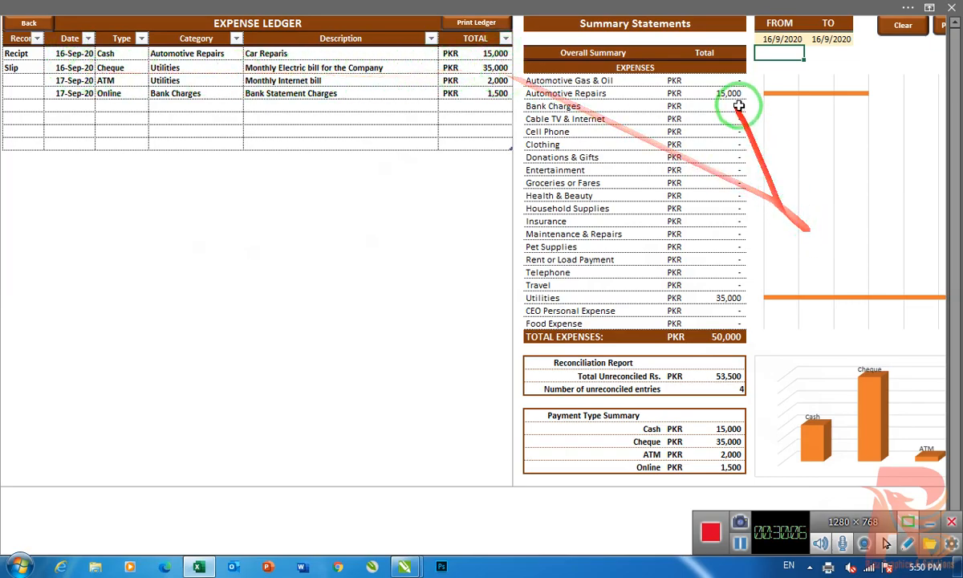
click(902, 26)
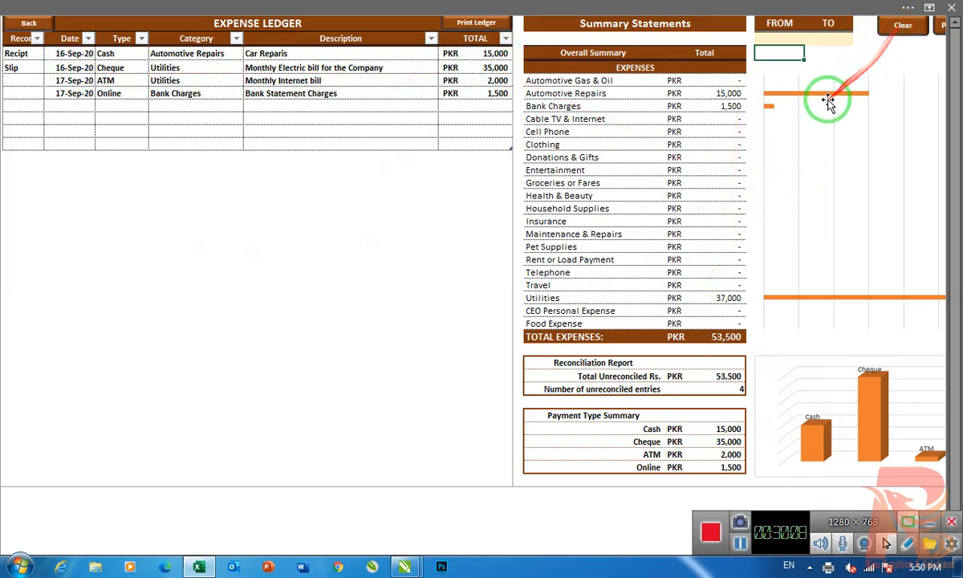
drag(716, 116, 714, 315)
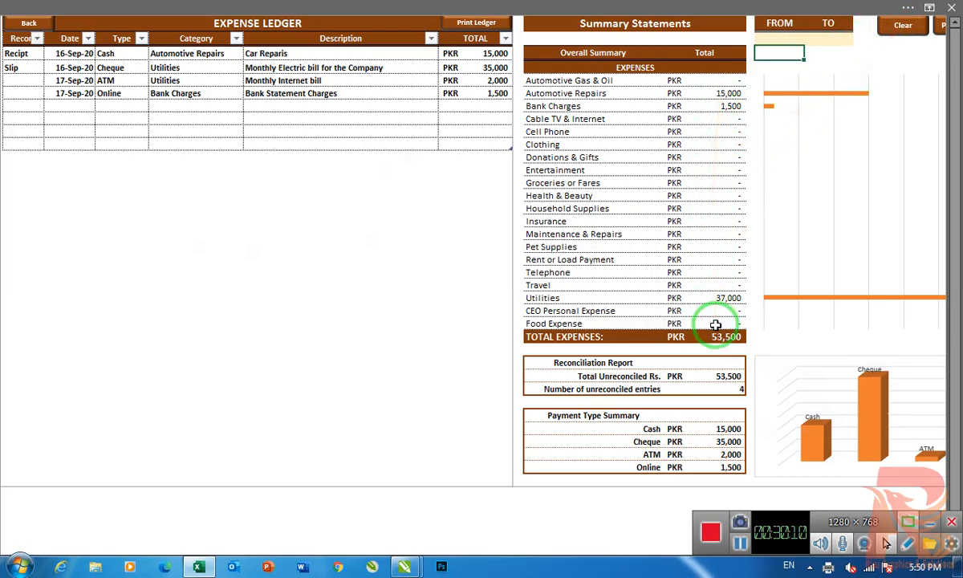
- Open the print preview of the Summary Statements, check the page, and close it
scroll(297, 237, down, 1)
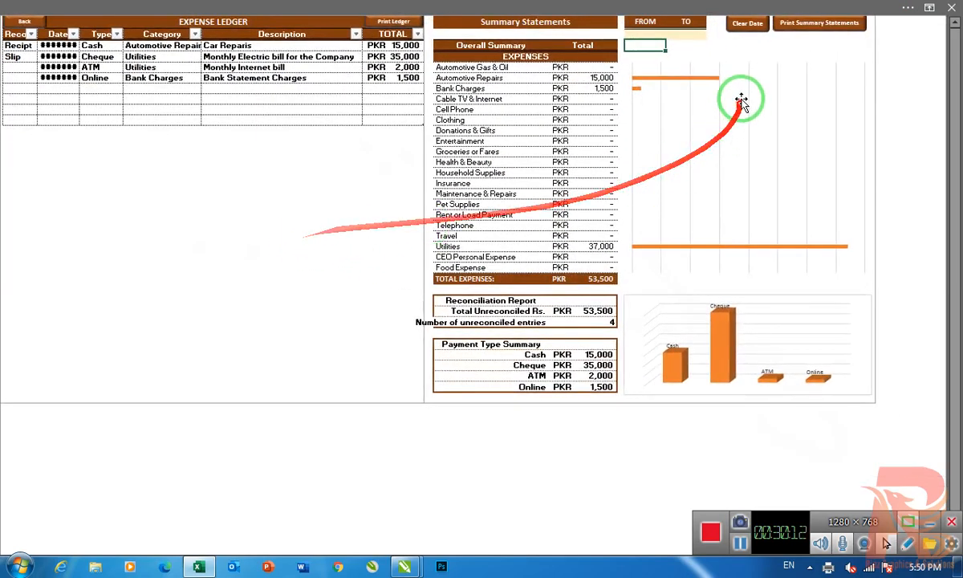
click(801, 22)
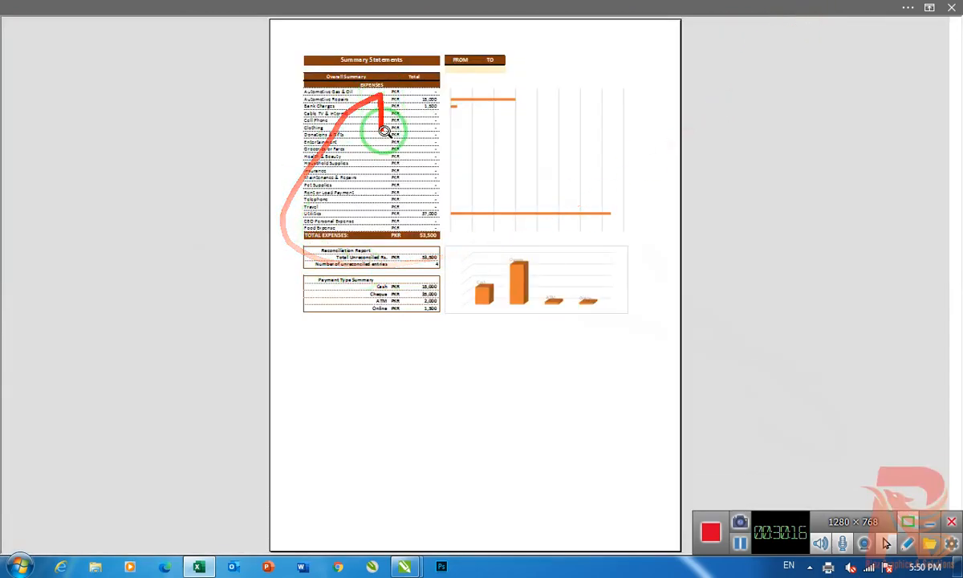
click(952, 8)
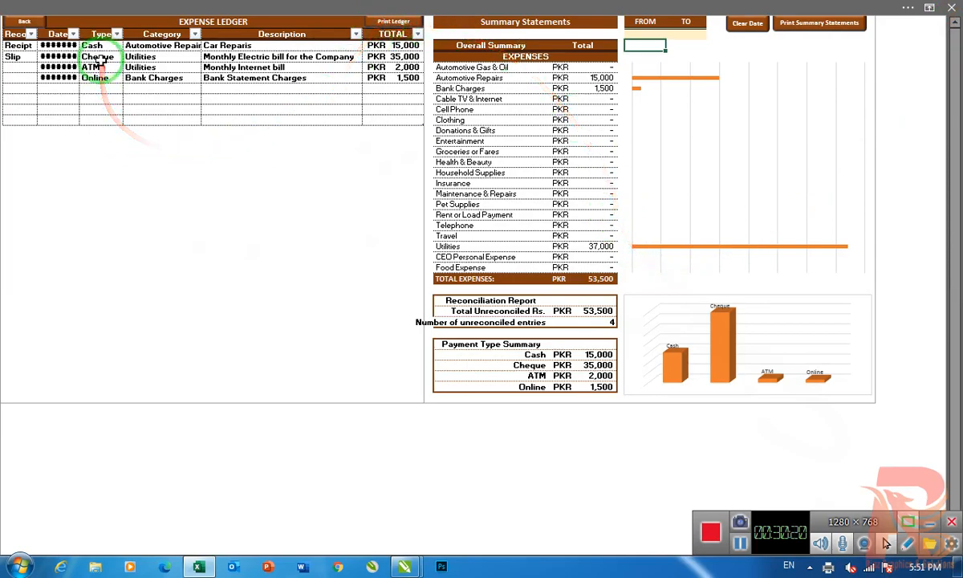
- Return from the Expense Ledger to the Expense Report dashboard and refresh all of its data
scroll(107, 165, up, 2)
scroll(107, 165, up, 1)
click(297, 256)
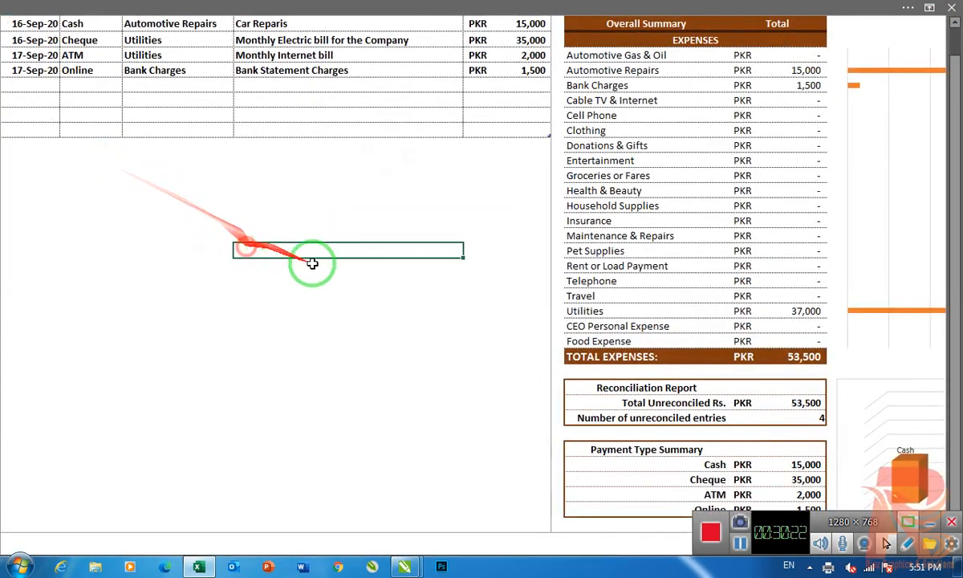
scroll(321, 265, up, 1)
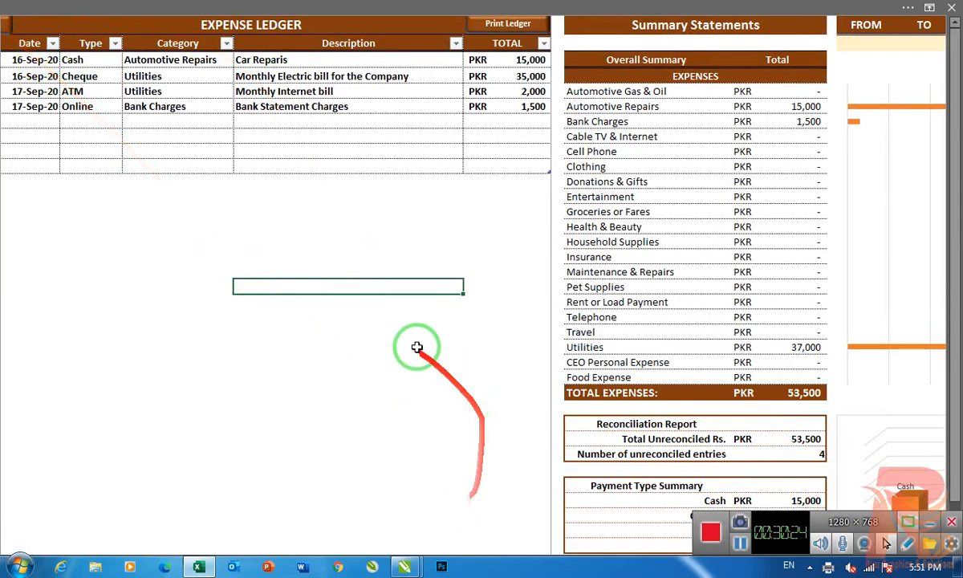
scroll(413, 344, down, 1)
click(28, 23)
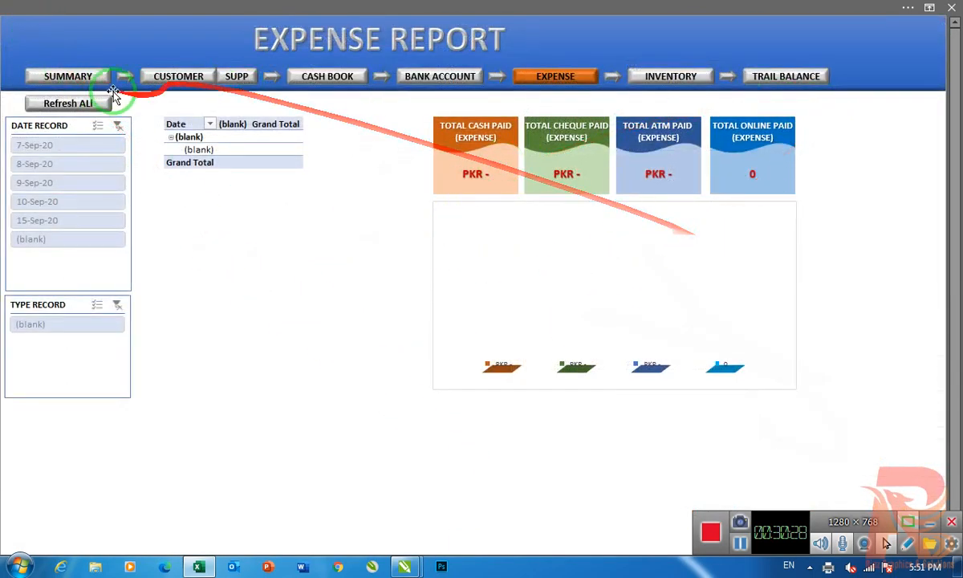
click(69, 105)
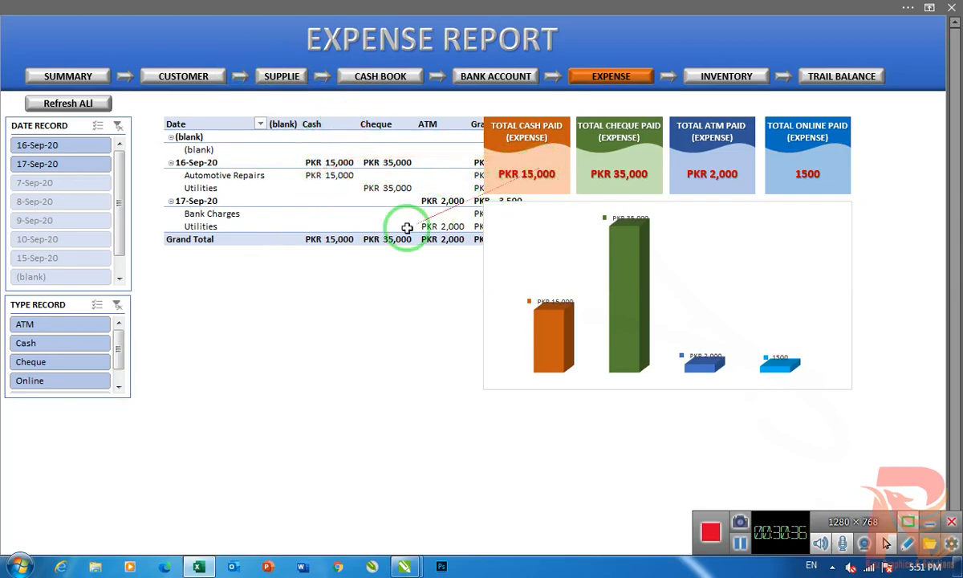
- Move the four expense total cards and the column chart sideways so they clear the expense pivot table
click(554, 152)
drag(686, 163, 760, 162)
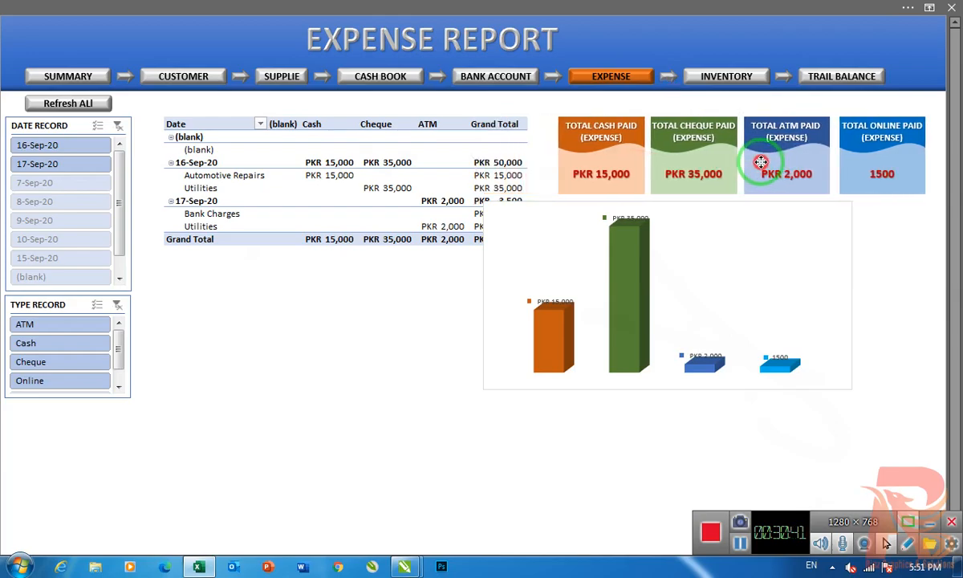
click(707, 233)
drag(727, 205, 801, 206)
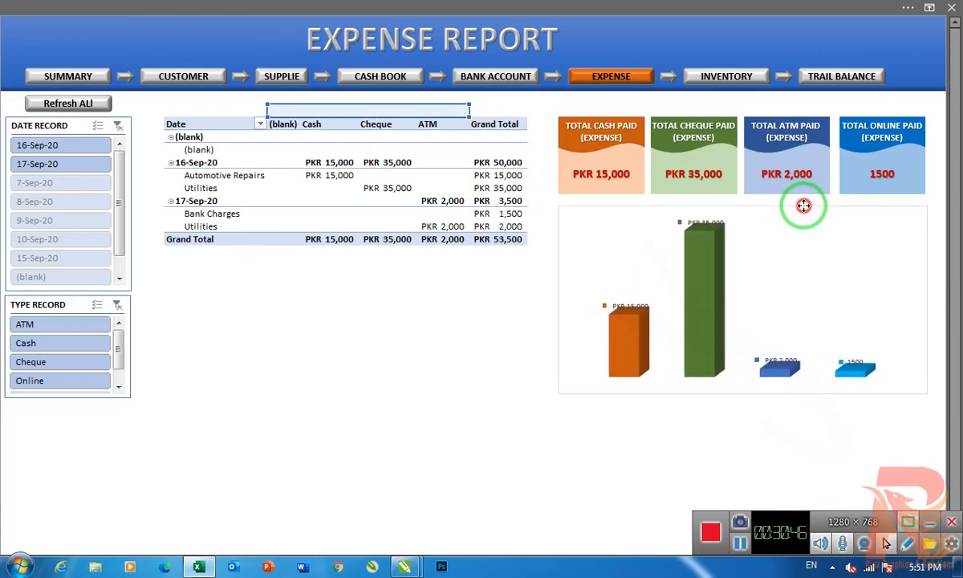
click(477, 299)
- Review the expense report, filter Type Record by ATM and by Cash in turn, and clear the type filter
click(191, 316)
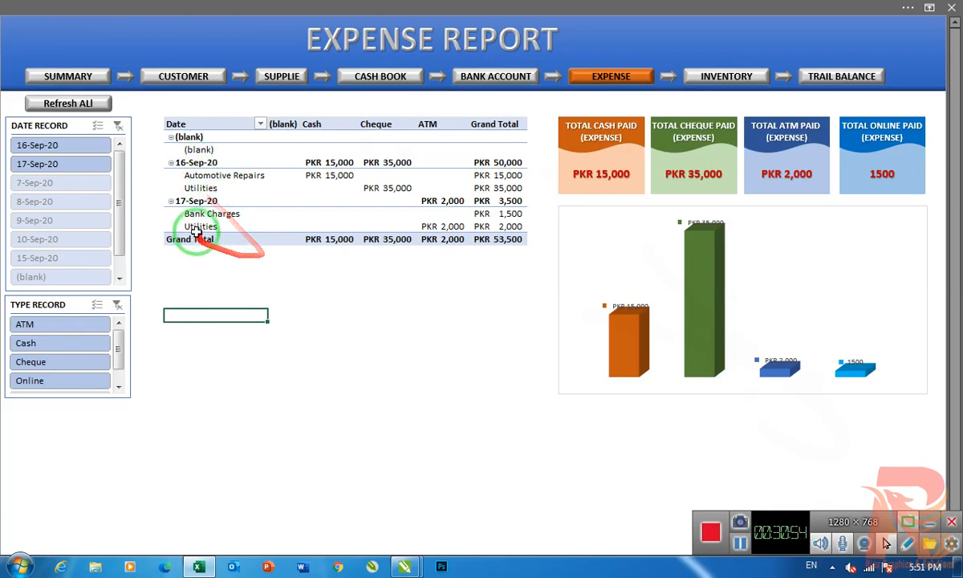
click(257, 339)
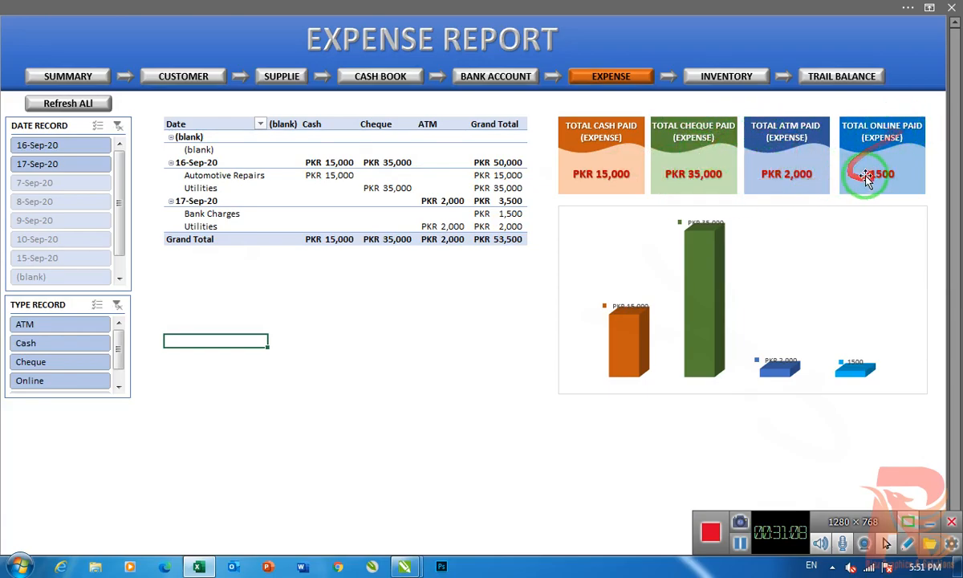
click(353, 345)
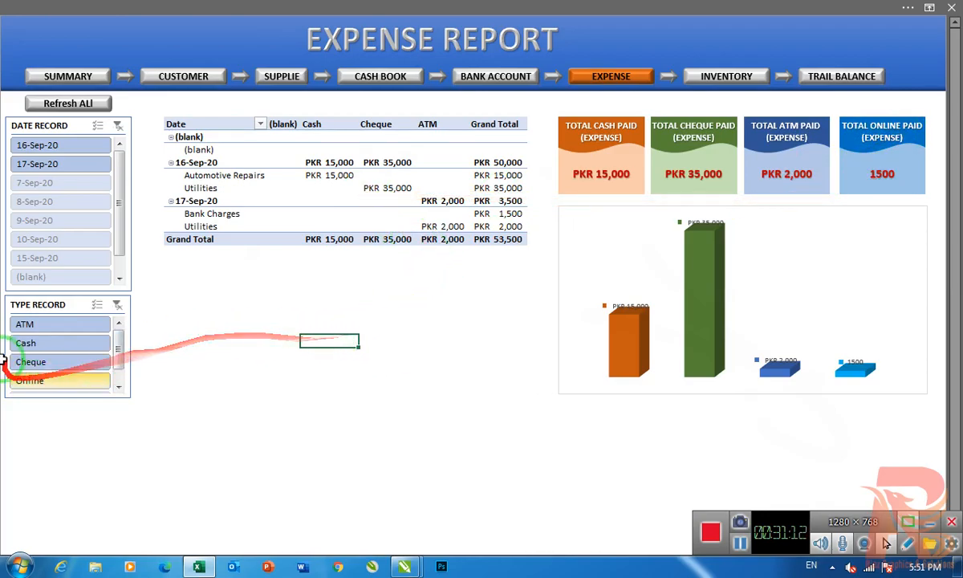
click(36, 324)
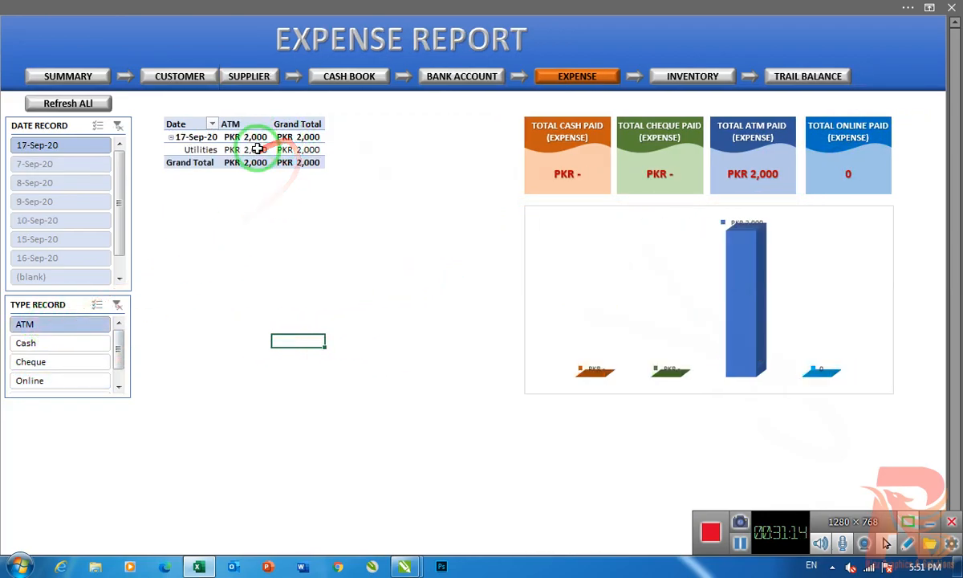
click(36, 343)
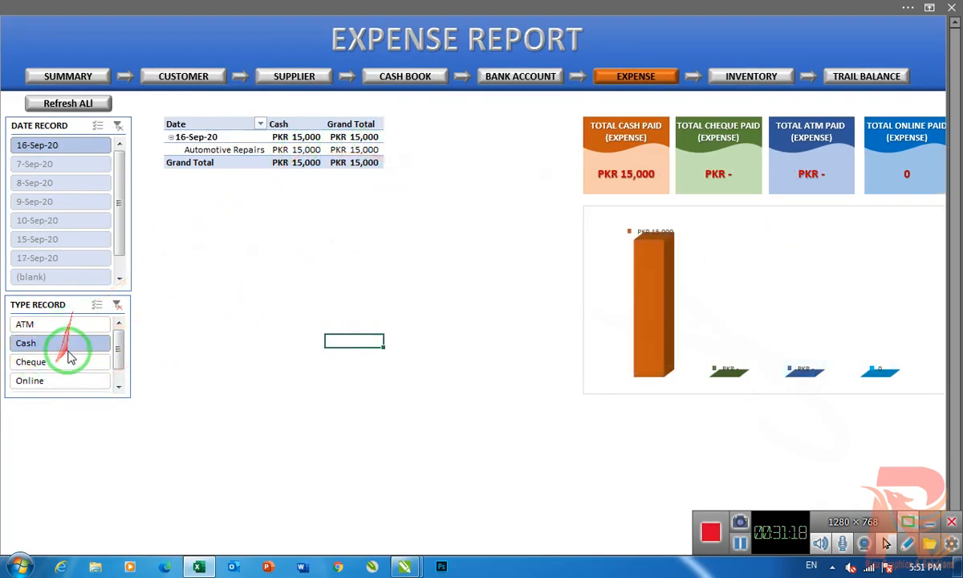
click(118, 307)
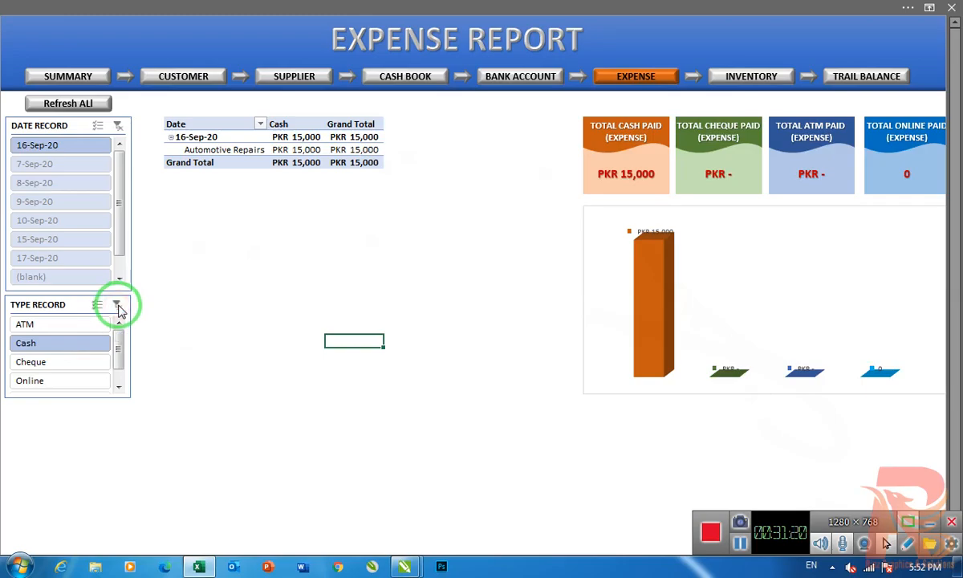
mouse_move(133, 297)
mouse_down()
mouse_move(171, 296)
mouse_move(341, 211)
mouse_up()
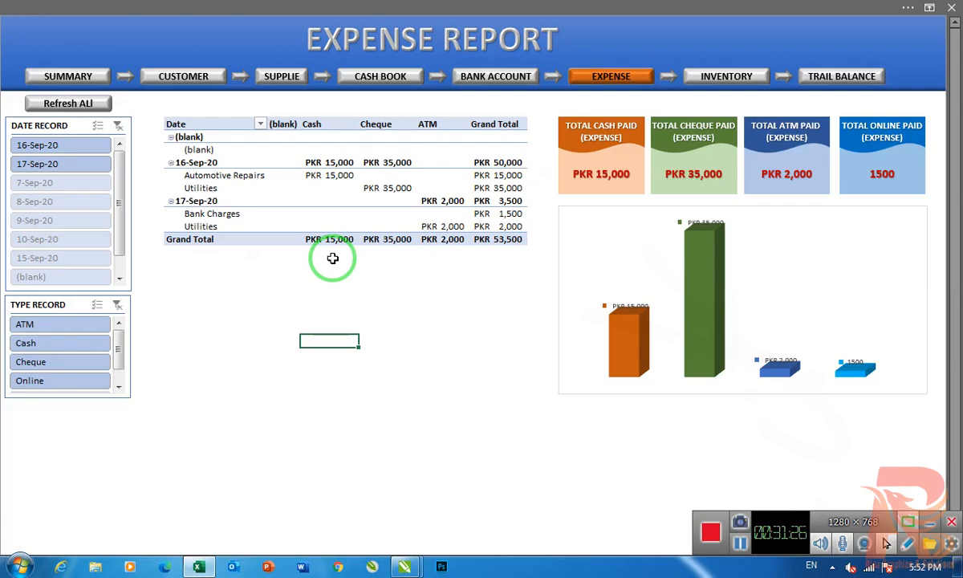
click(740, 545)
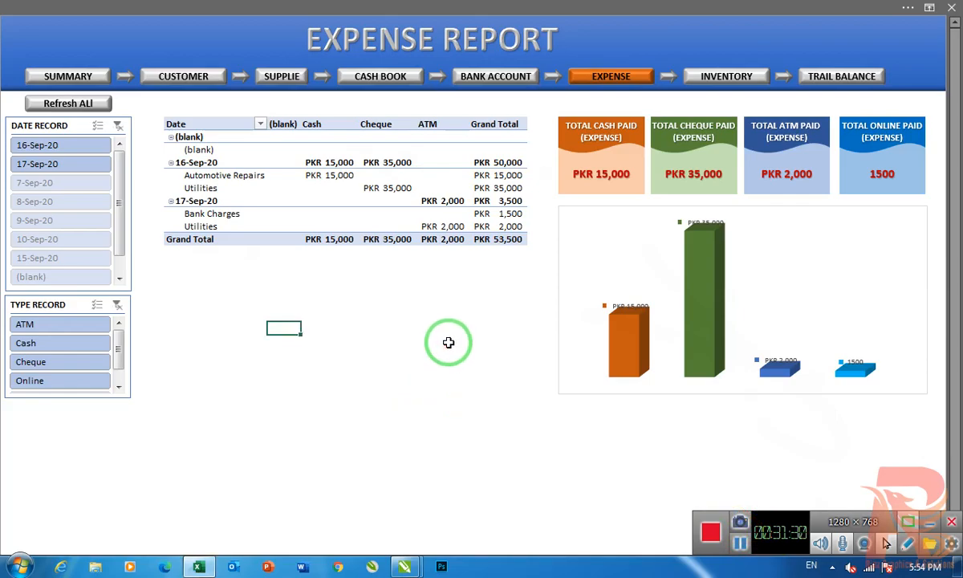
- Open the Stock Inventory sheet from the Inventory dashboard and check the opening and purchase stock totals
click(726, 78)
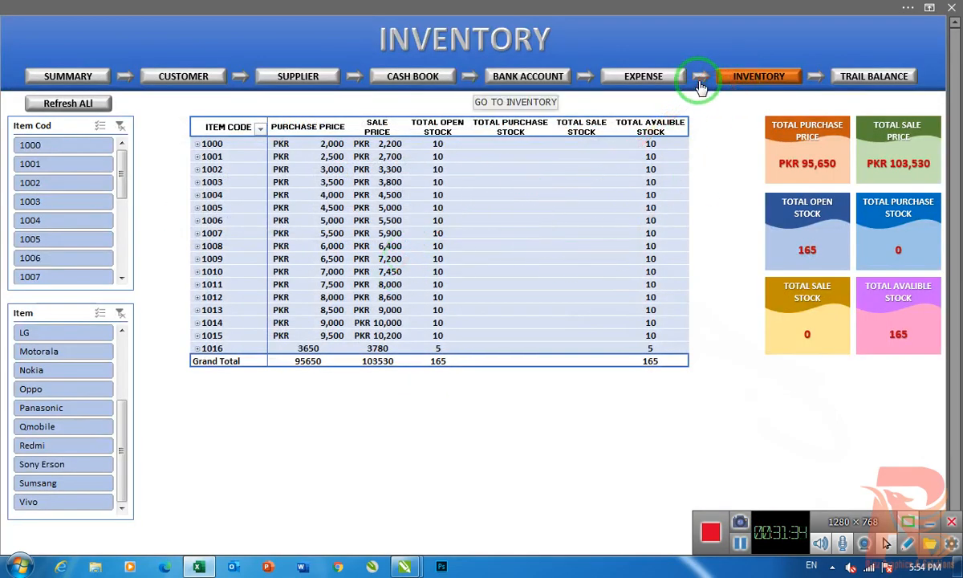
click(695, 80)
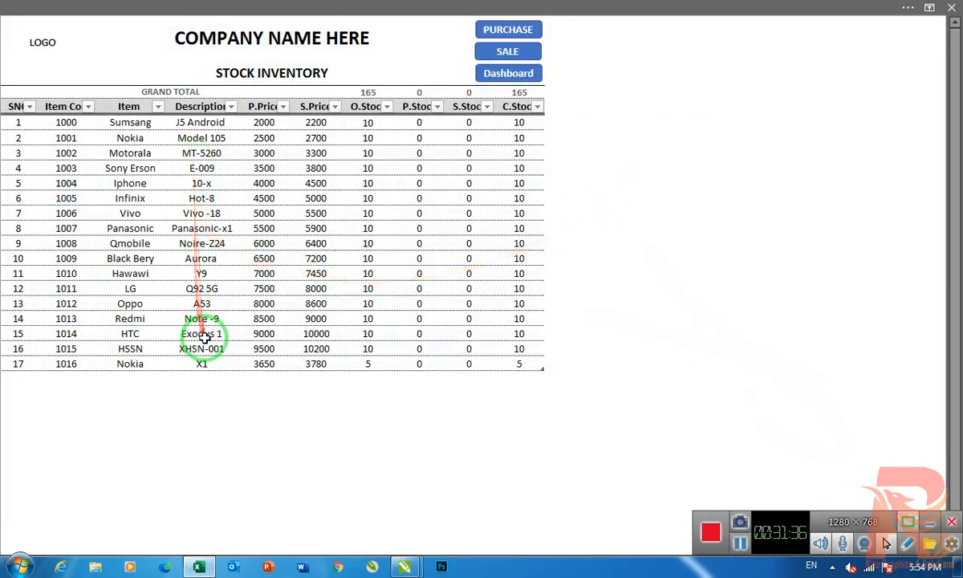
click(375, 94)
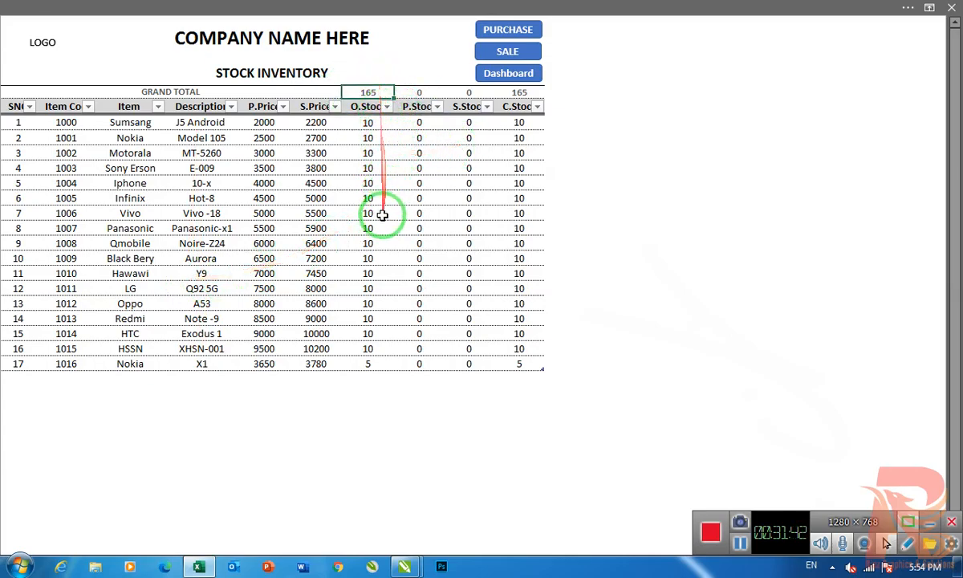
click(417, 92)
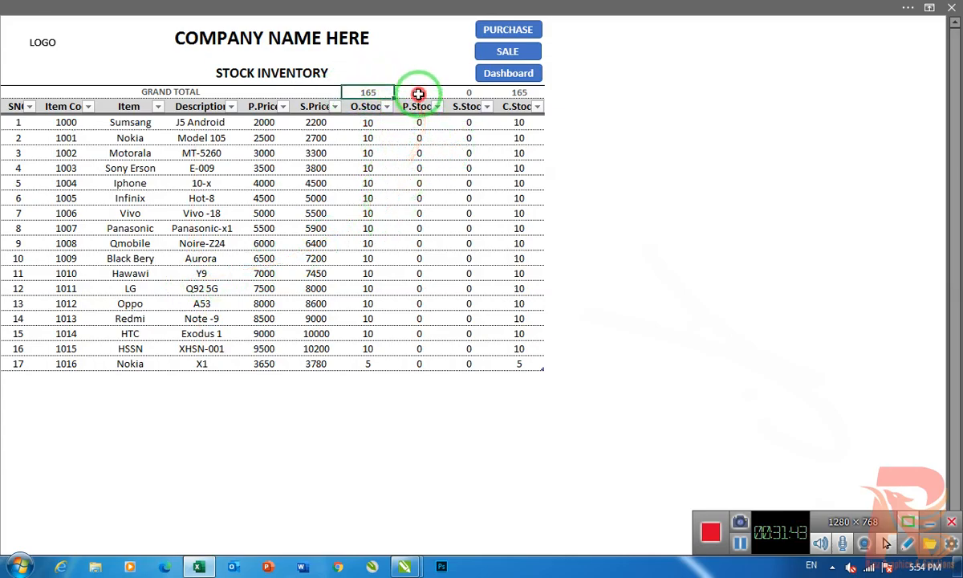
click(367, 123)
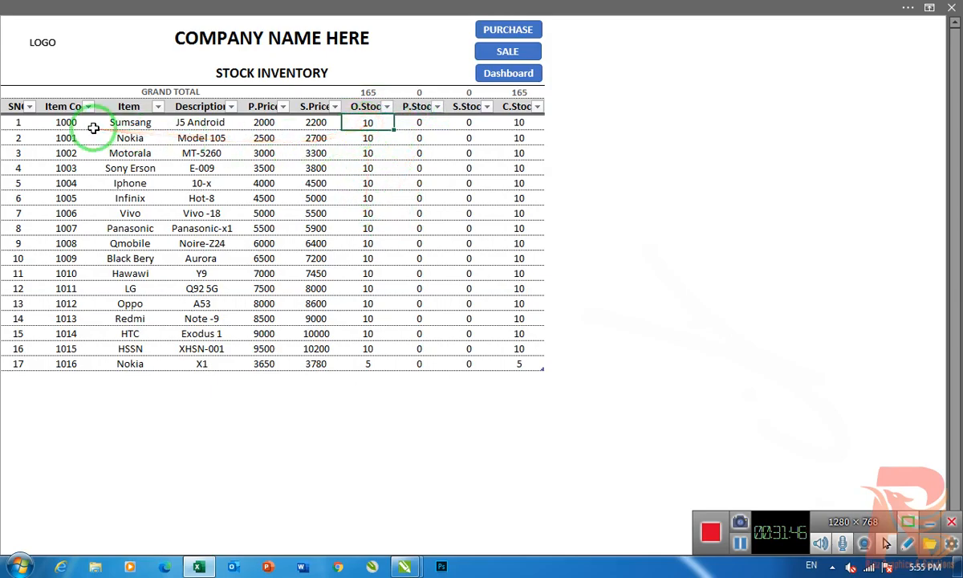
- Examine the item codes and matching item names in the first three rows of the stock inventory
click(130, 122)
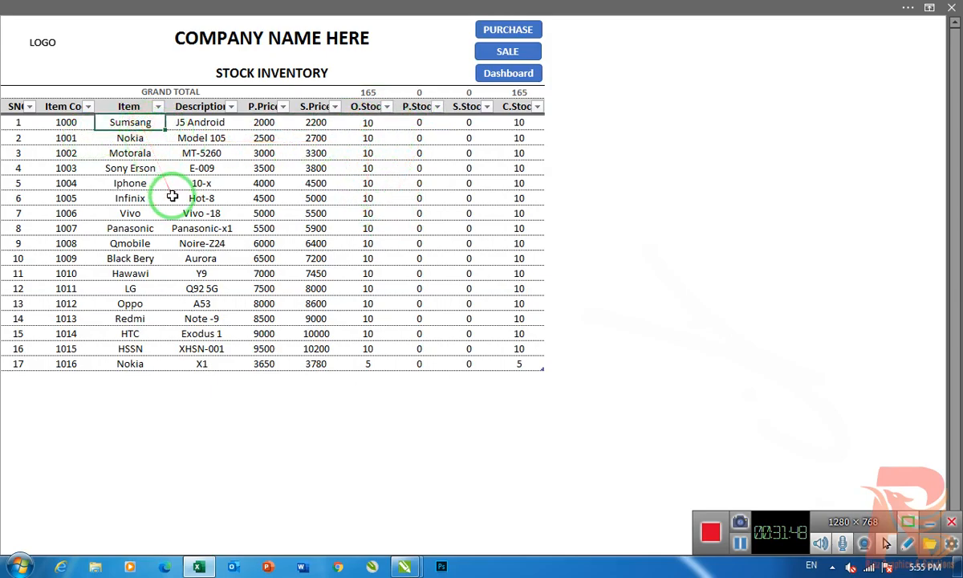
click(64, 122)
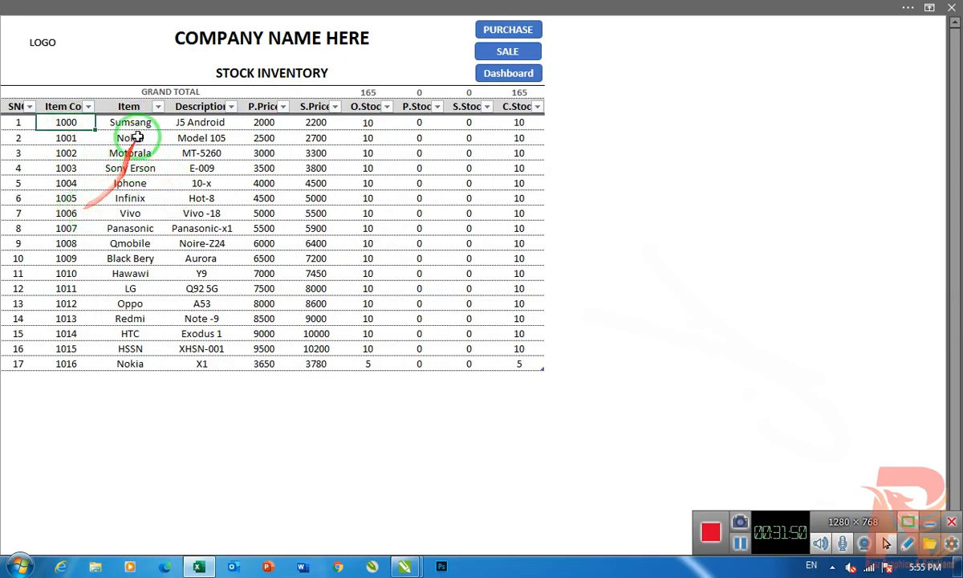
click(72, 138)
click(67, 153)
click(130, 152)
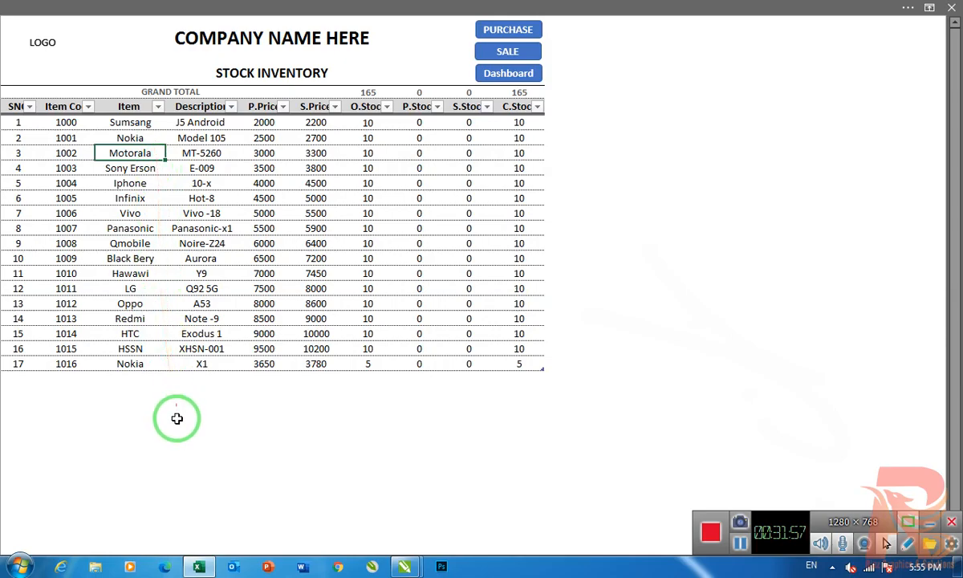
- Examine the first inventory item's description, purchase price, sale price, opening stock and purchase stock
click(201, 122)
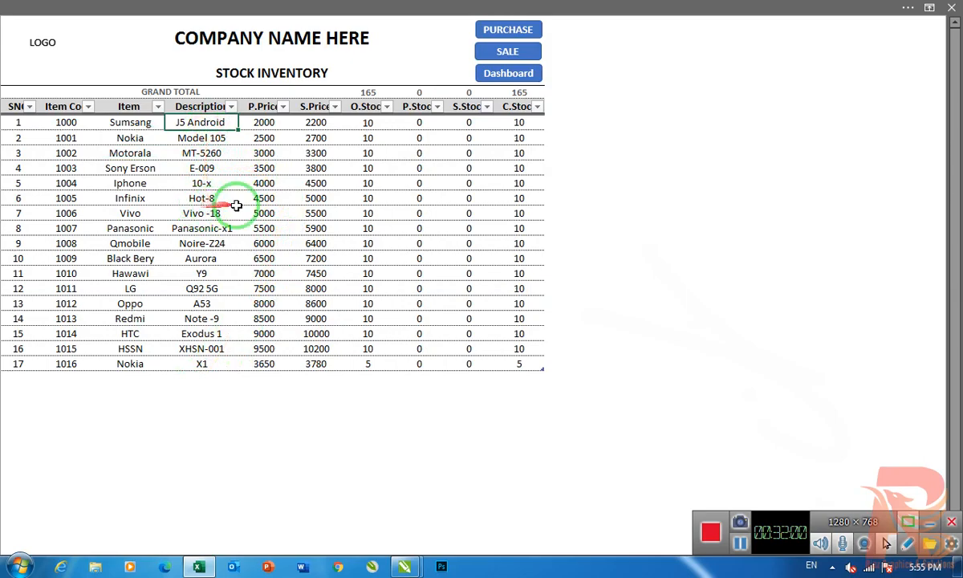
click(266, 123)
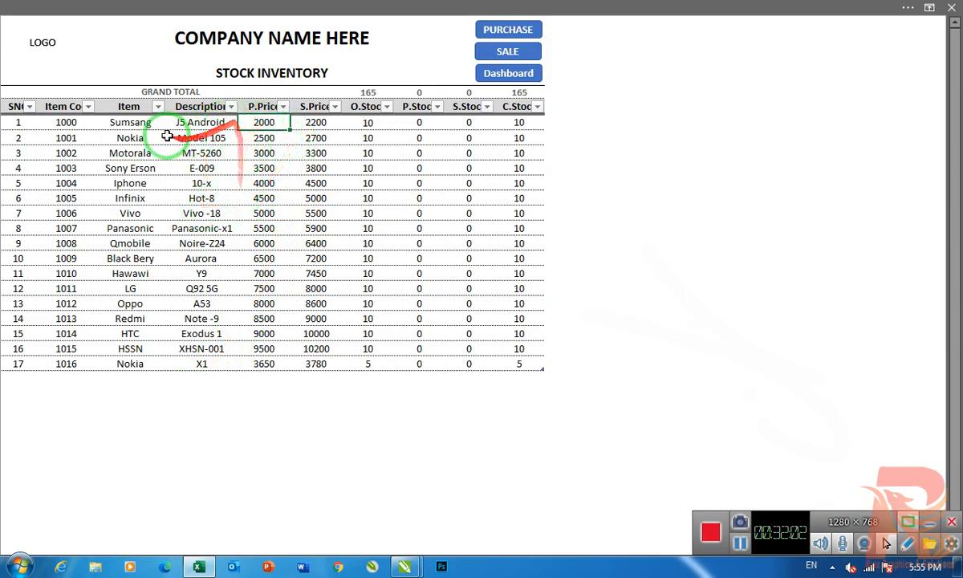
click(316, 125)
click(264, 122)
click(313, 123)
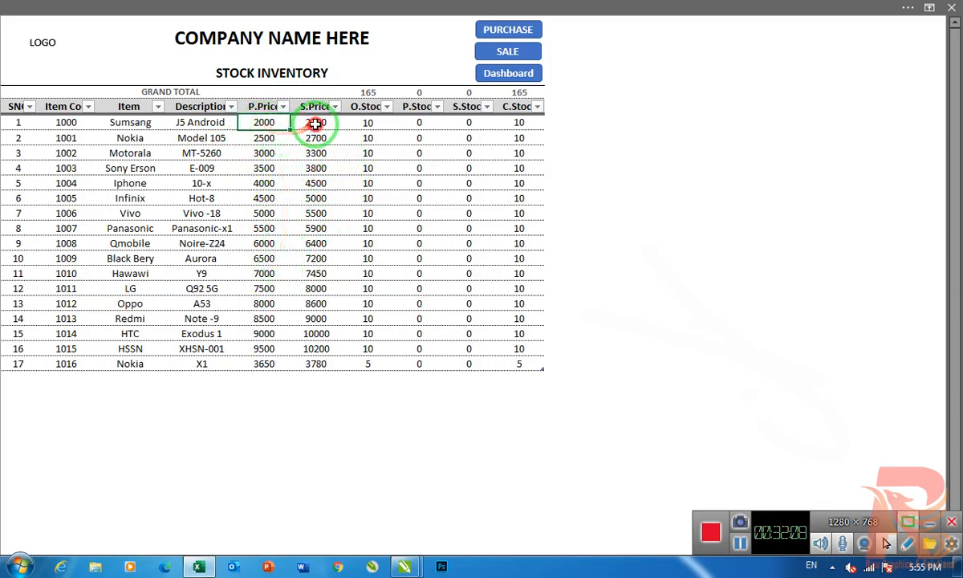
click(367, 122)
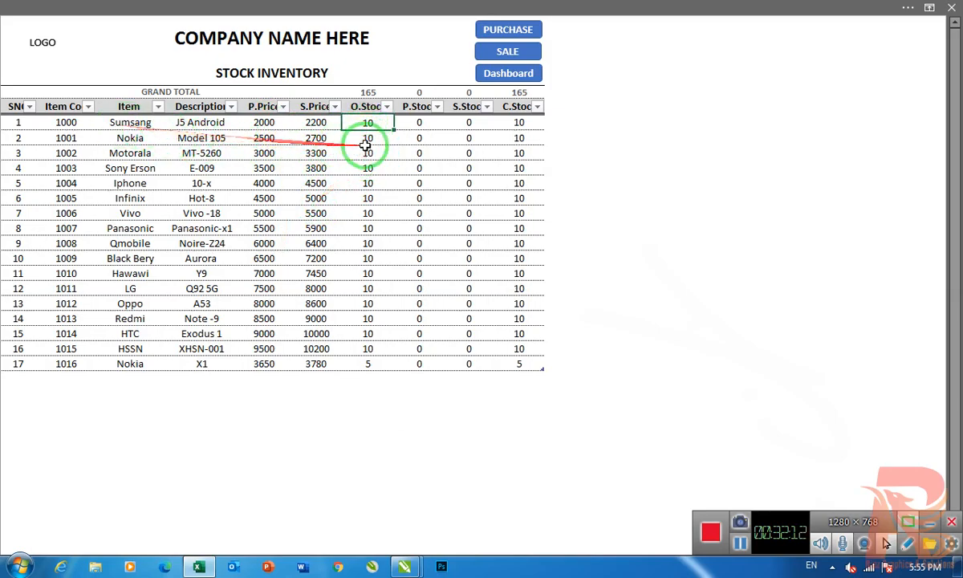
click(430, 122)
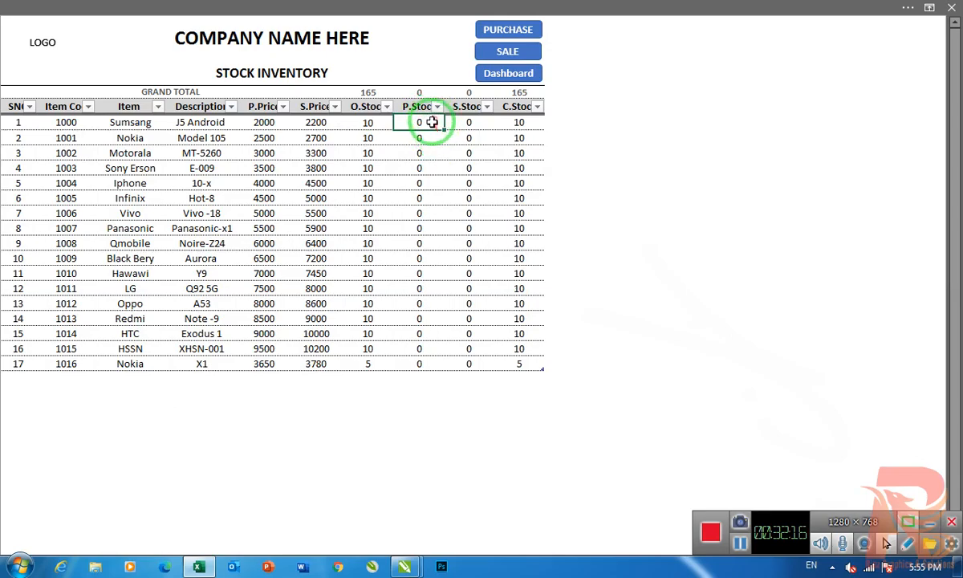
- Examine the first inventory item's sale stock and closing stock
click(468, 124)
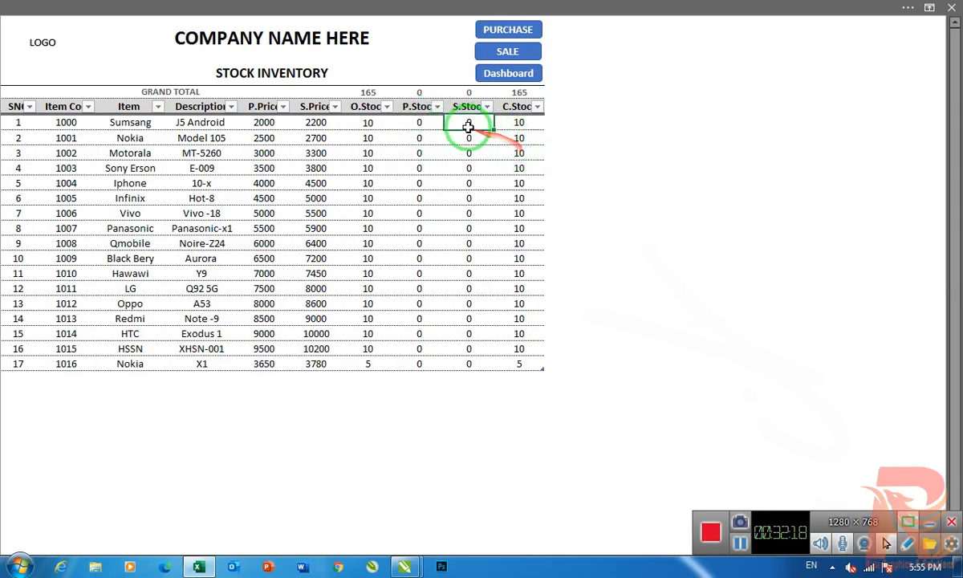
click(539, 127)
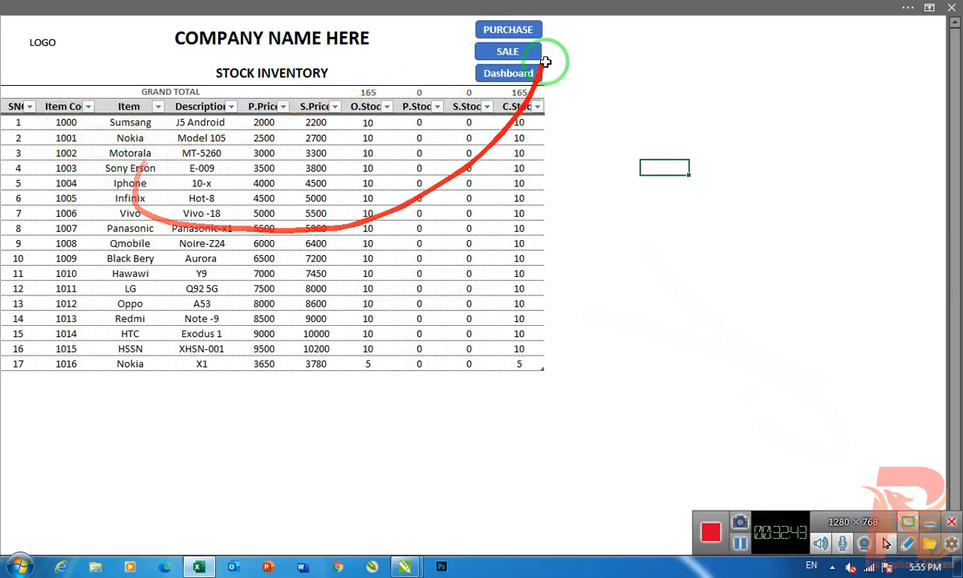
- Open the purchase stock sheet and record a purchase dated 16-Sep-20 for item code 1000 with quantity 12
click(490, 27)
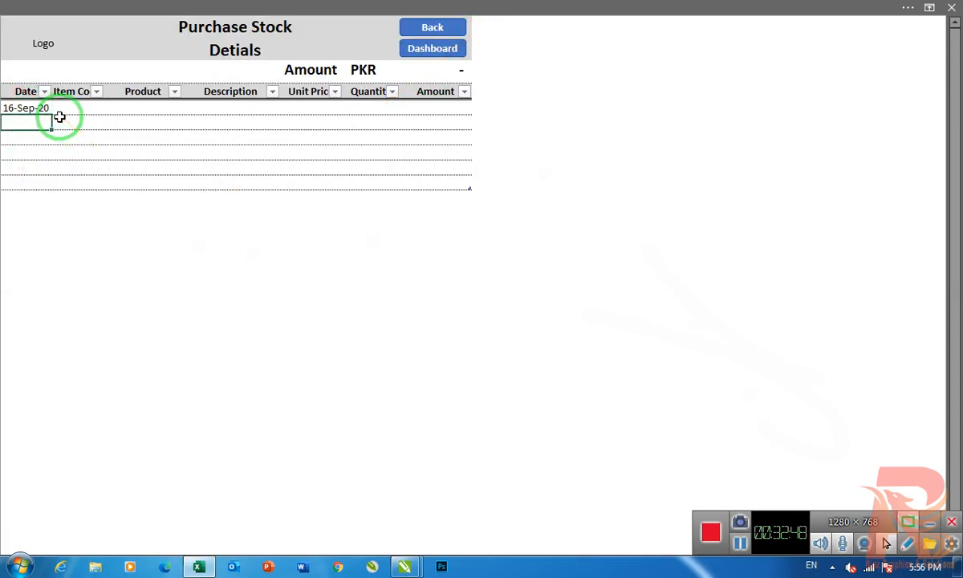
text(100)
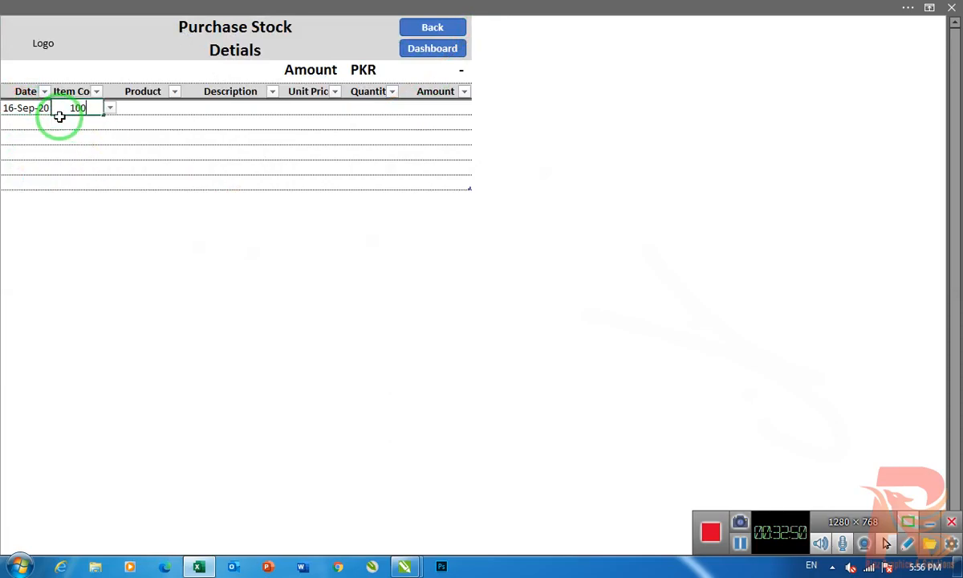
text(0)
key(Return)
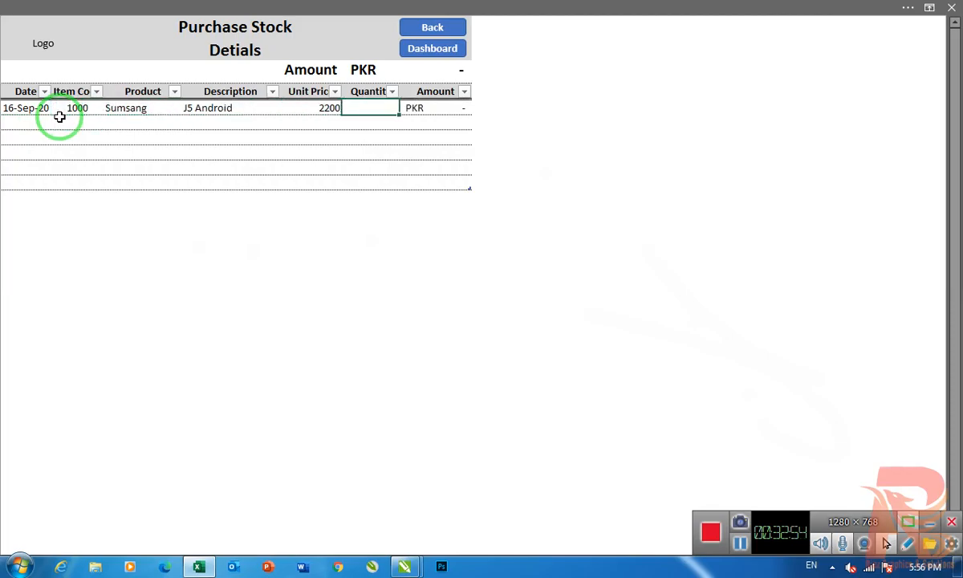
text(12)
key(Return)
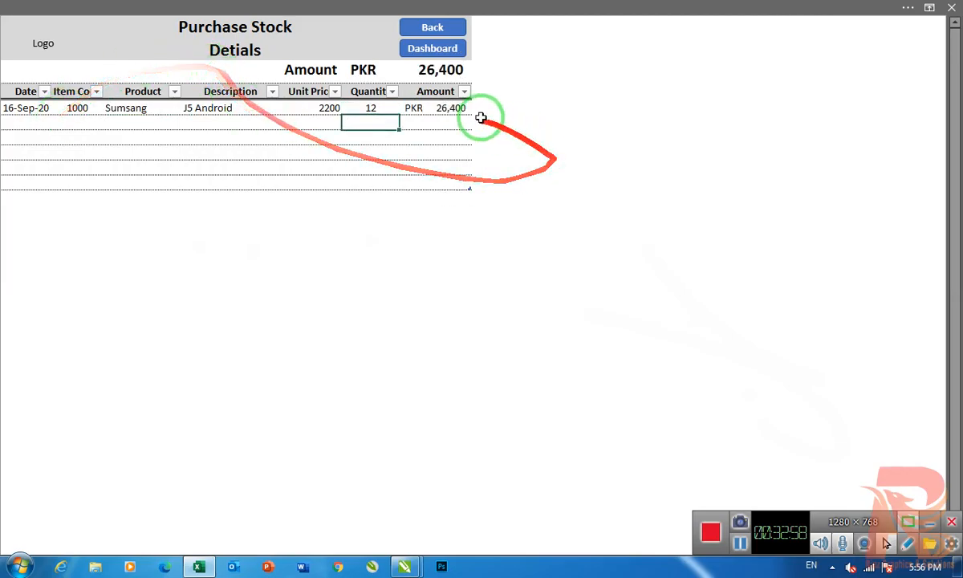
- Compare the purchase entry's unit price with item 1000's prices on the Inventory dashboard and in the stock inventory
click(325, 108)
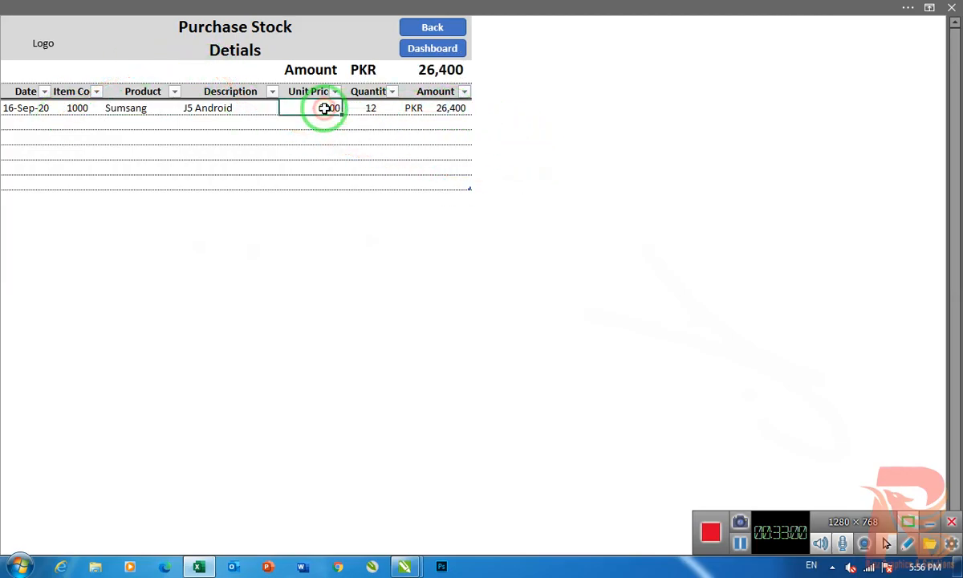
click(459, 34)
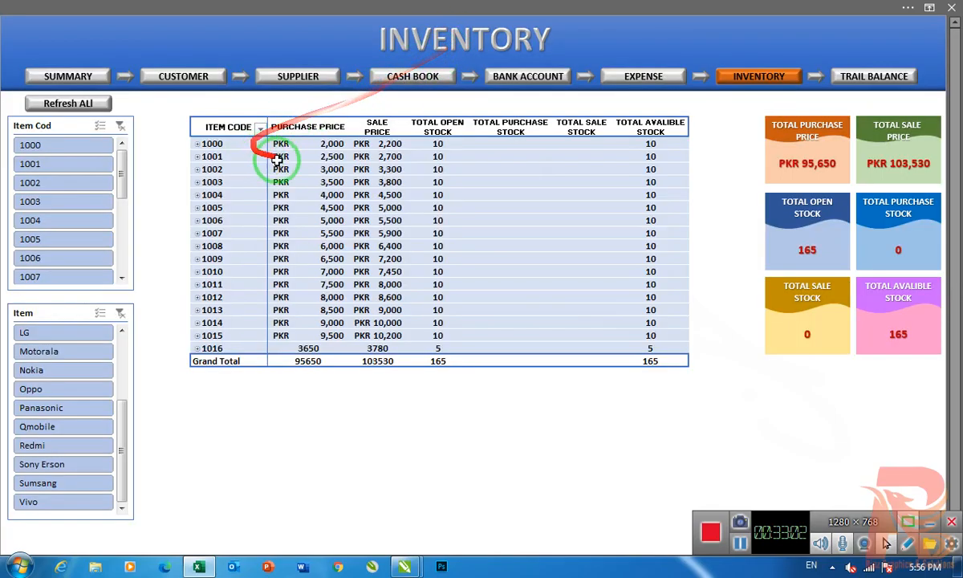
mouse_move(393, 144)
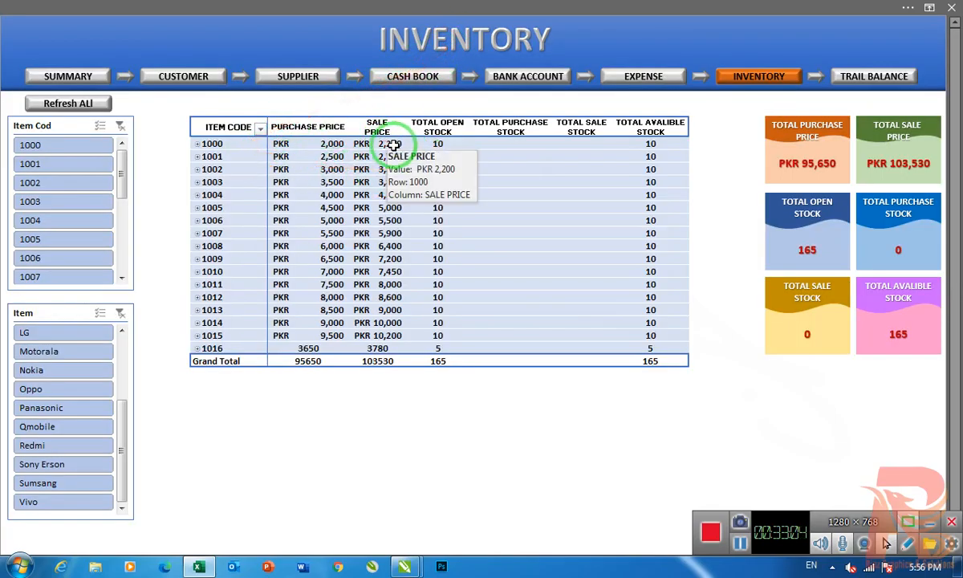
click(700, 75)
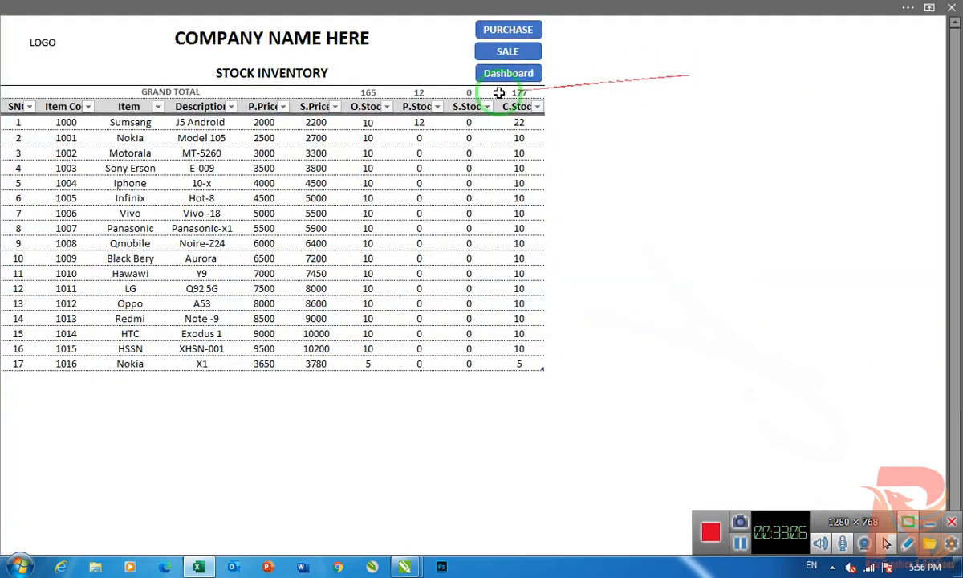
click(267, 122)
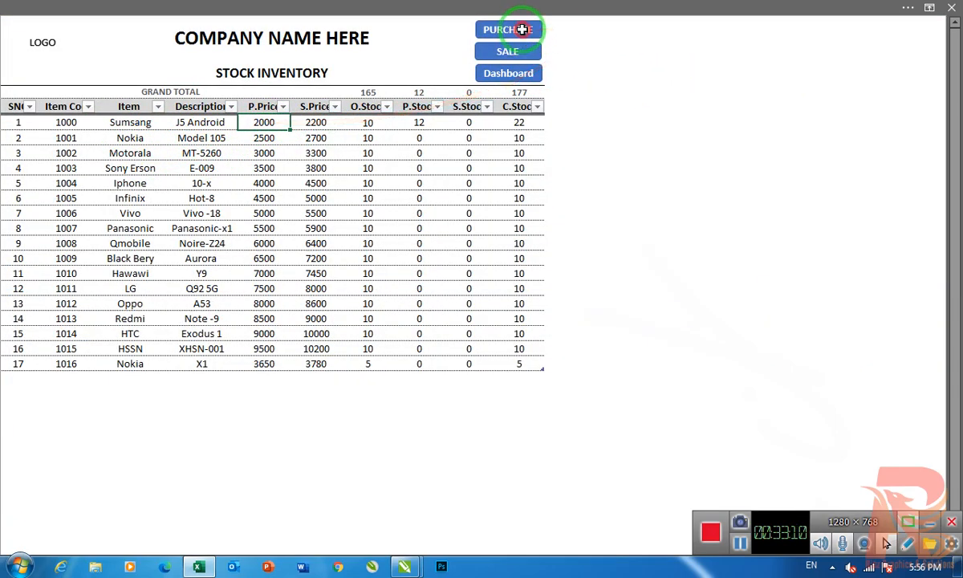
- Add a second purchase stock entry dated 16-Sep-20 for item code 1002 with quantity 13
click(496, 29)
click(28, 122)
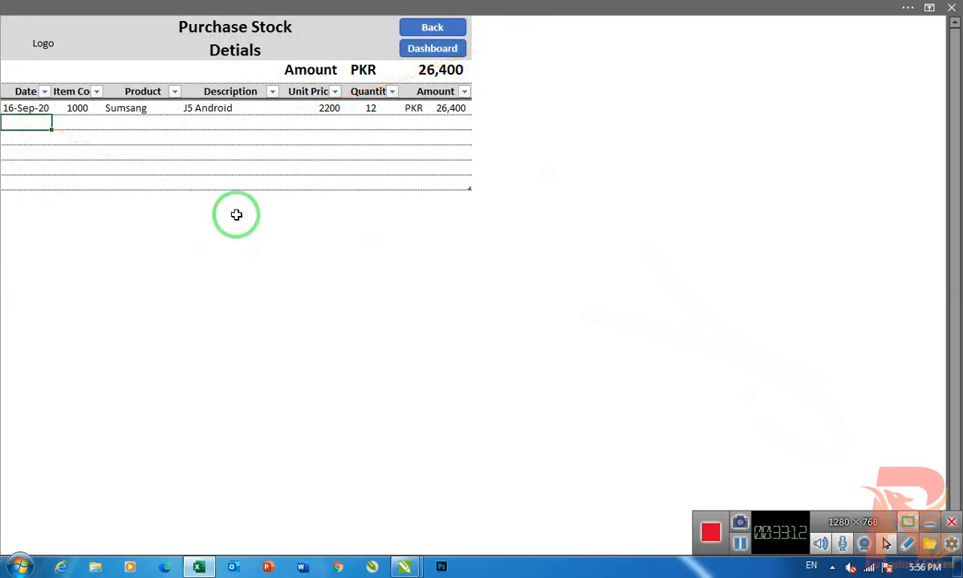
click(110, 122)
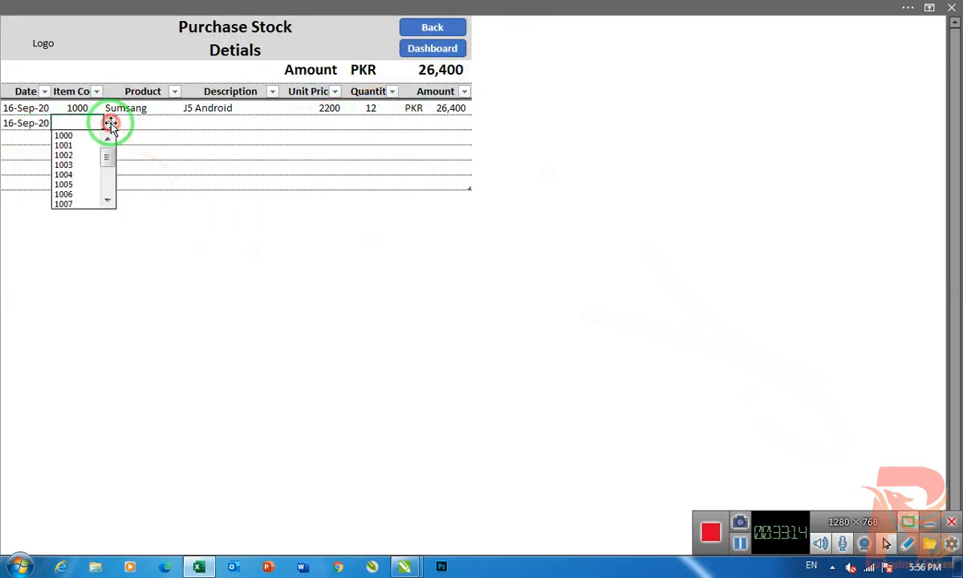
click(81, 157)
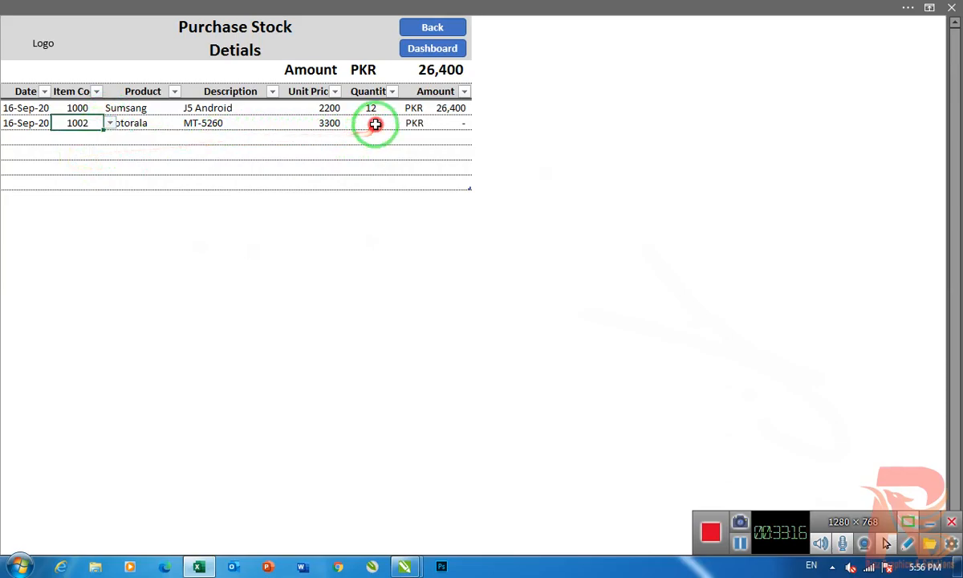
click(371, 122)
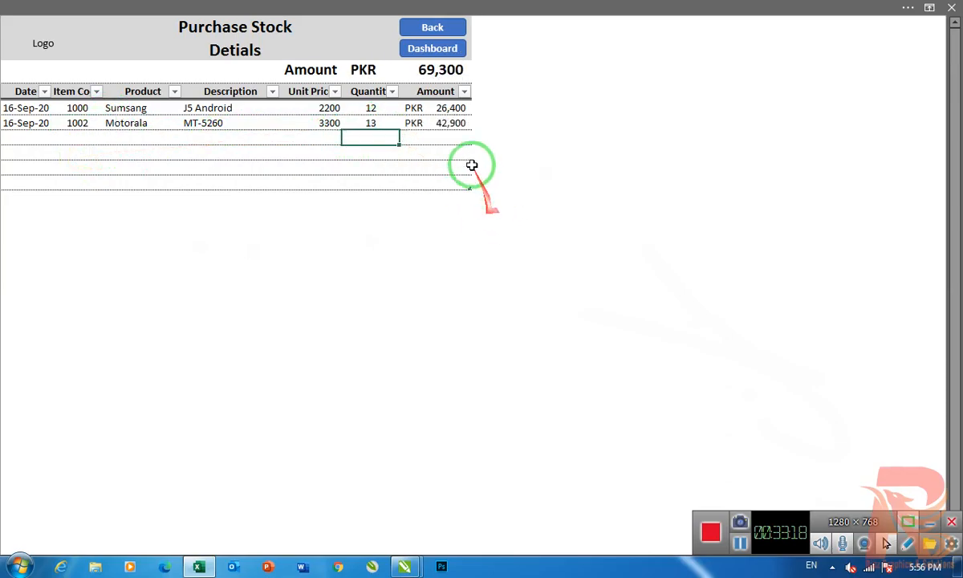
- Return to the stock inventory and check the purchase stock of items 1000 and 1002
click(434, 50)
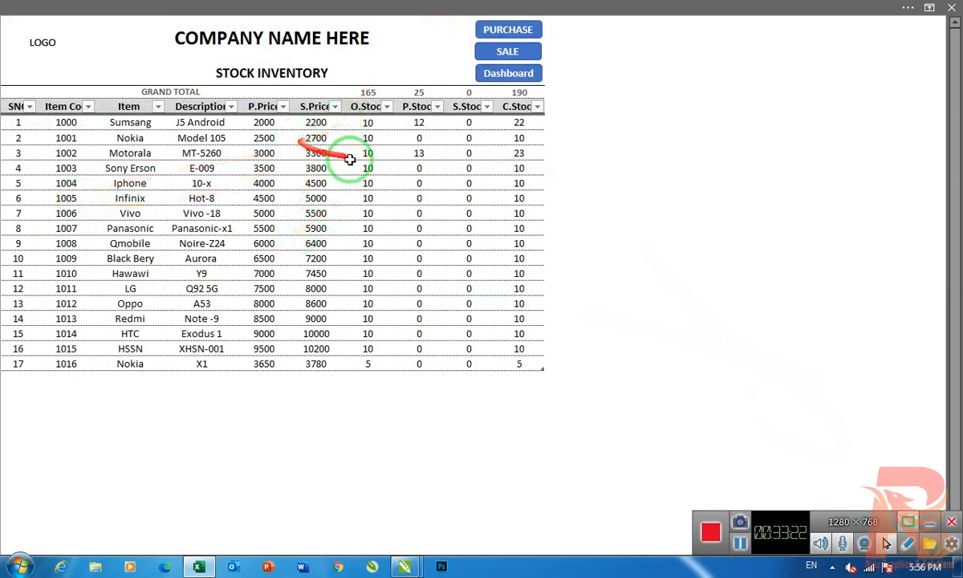
click(419, 123)
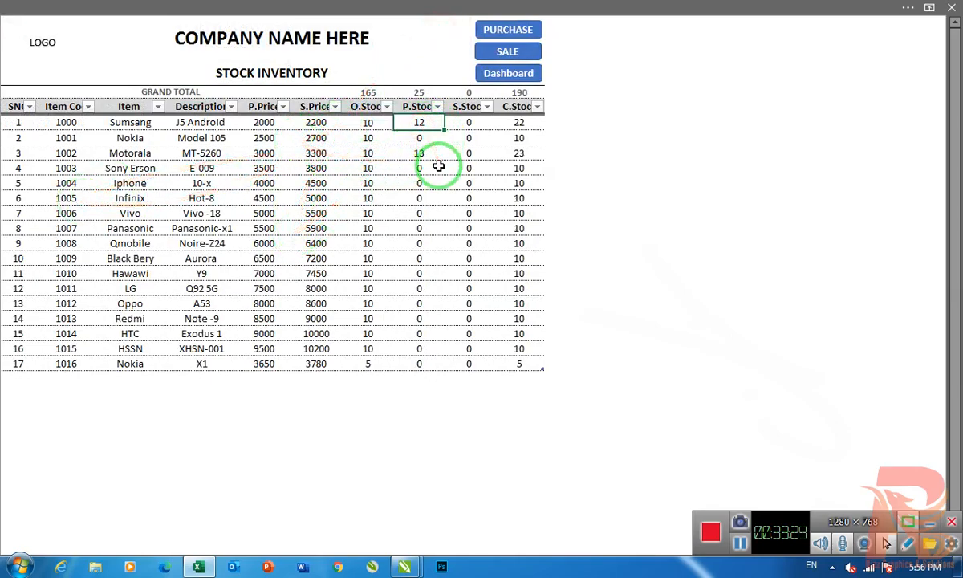
click(419, 153)
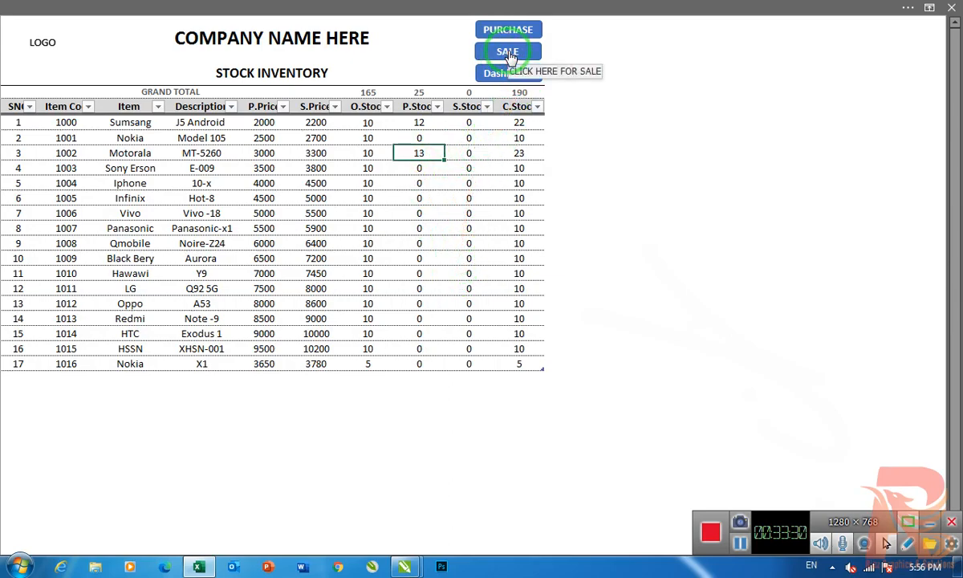
- Open the sale stock sheet and start two sale entries dated 16-Sep-20 with item codes 1000 and 1002
click(509, 54)
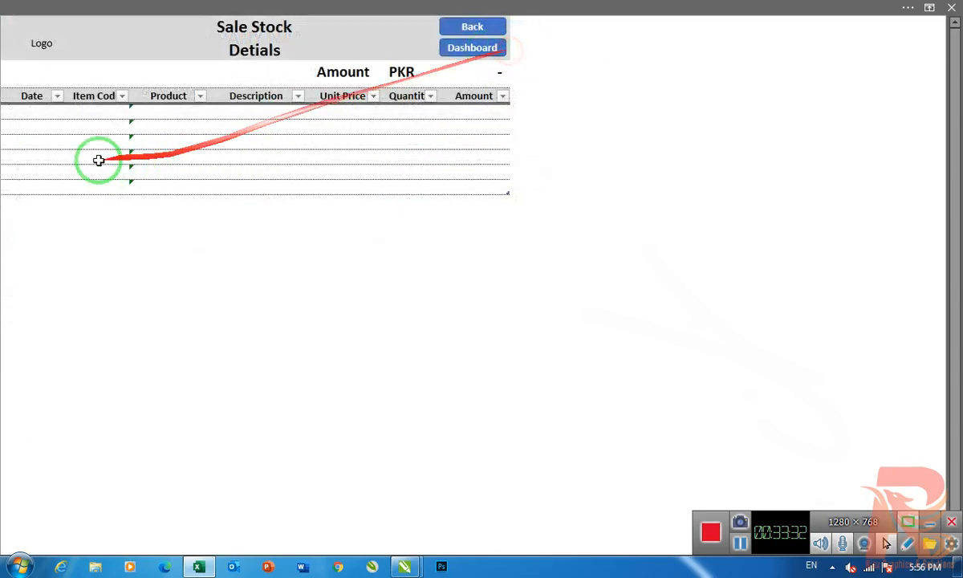
click(32, 111)
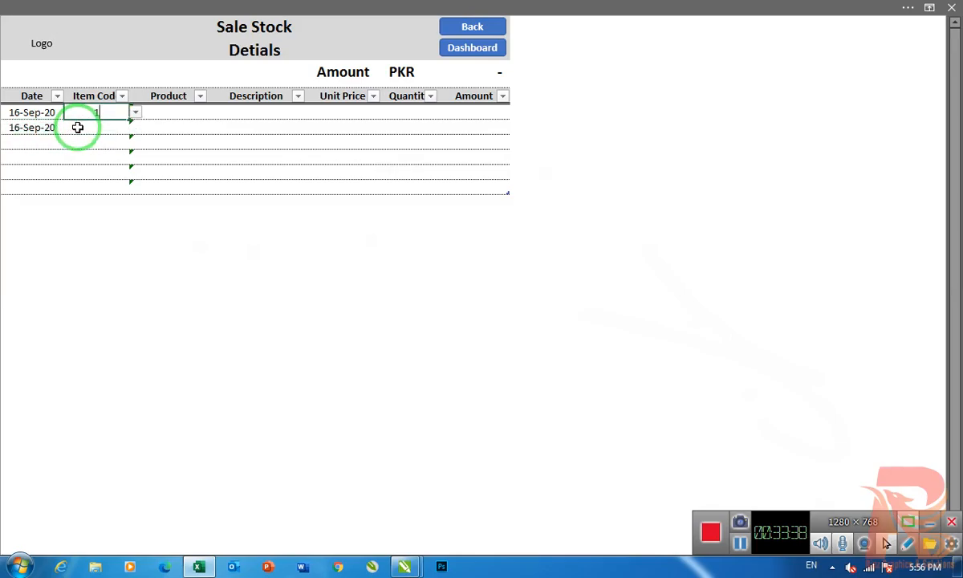
click(78, 126)
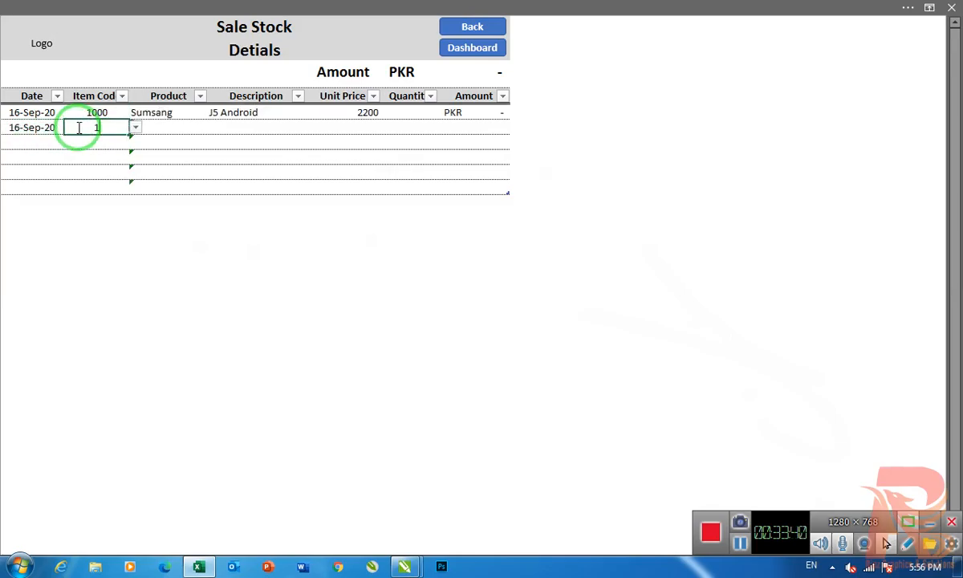
key(Return)
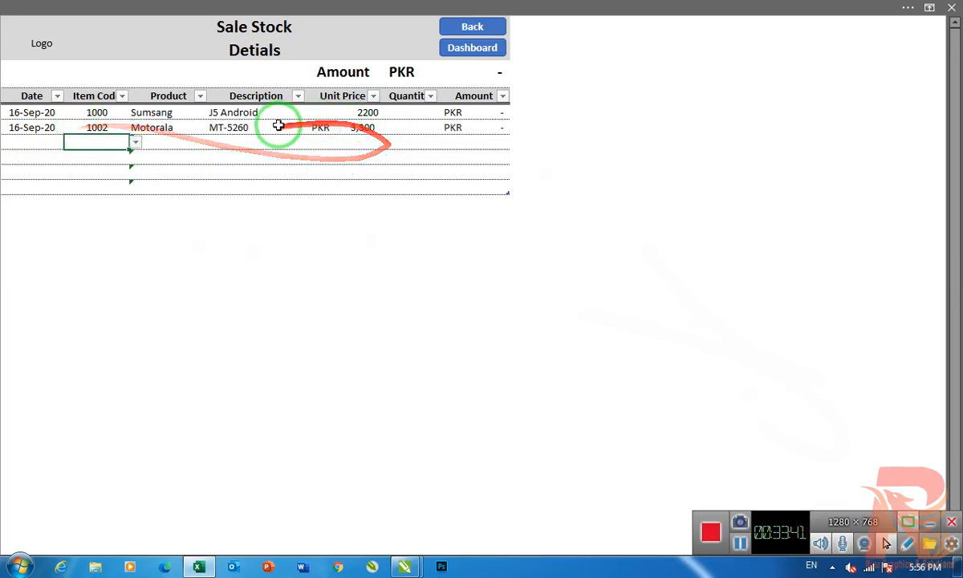
- Set the sale quantities to 5 for item 1000 and 10 for item 1002
click(401, 112)
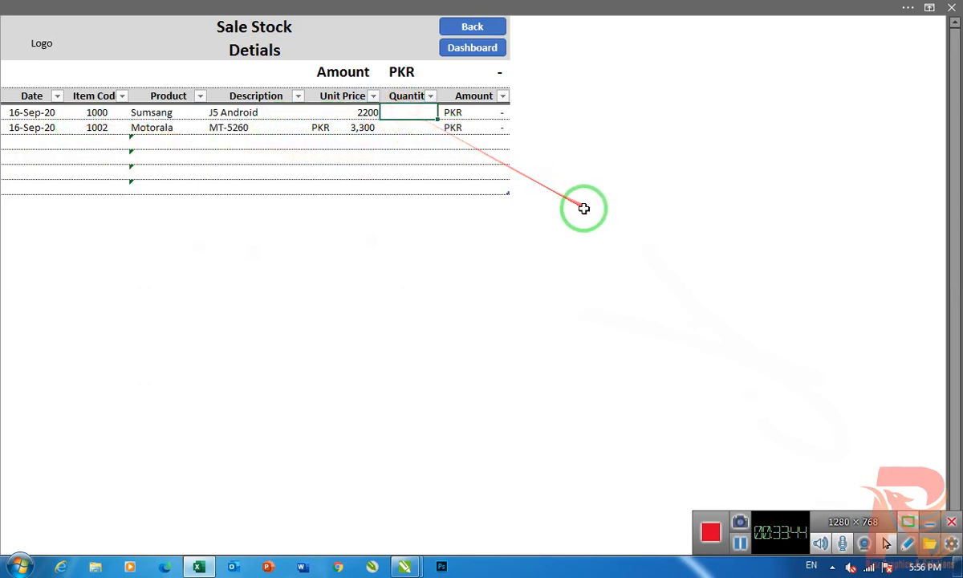
text(5)
key(Return)
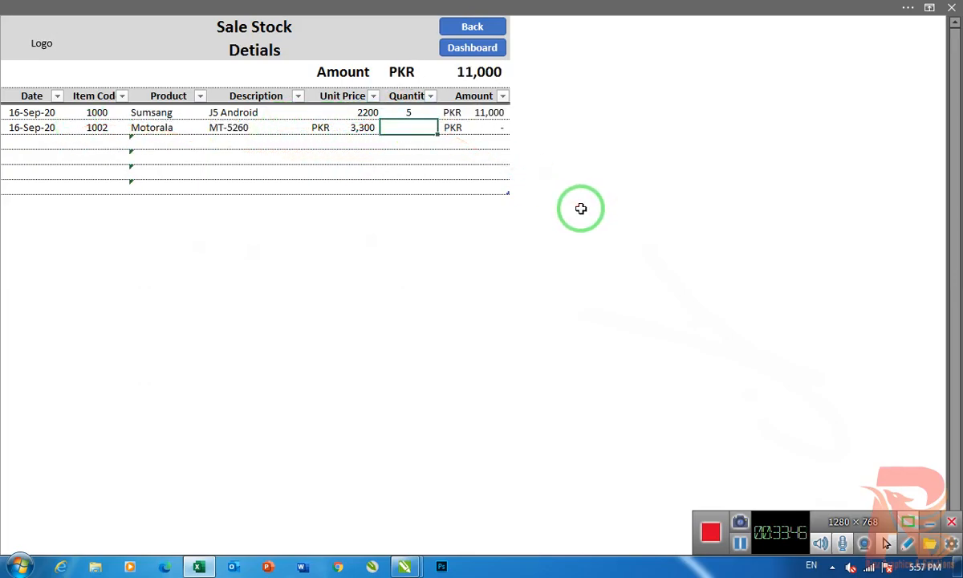
text(10)
key(Return)
- Return to the stock inventory and examine item 1000's purchase, sale and closing stock
click(476, 24)
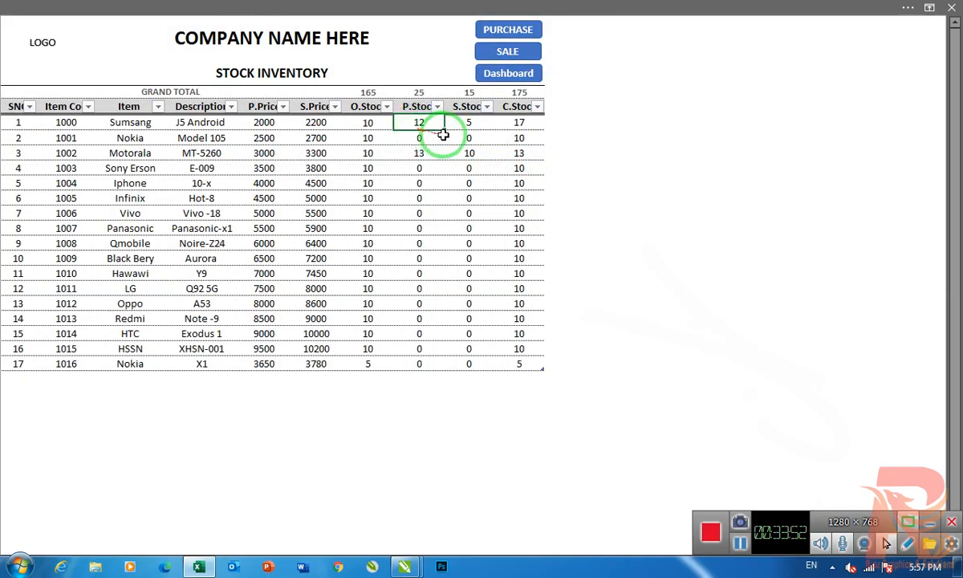
click(465, 127)
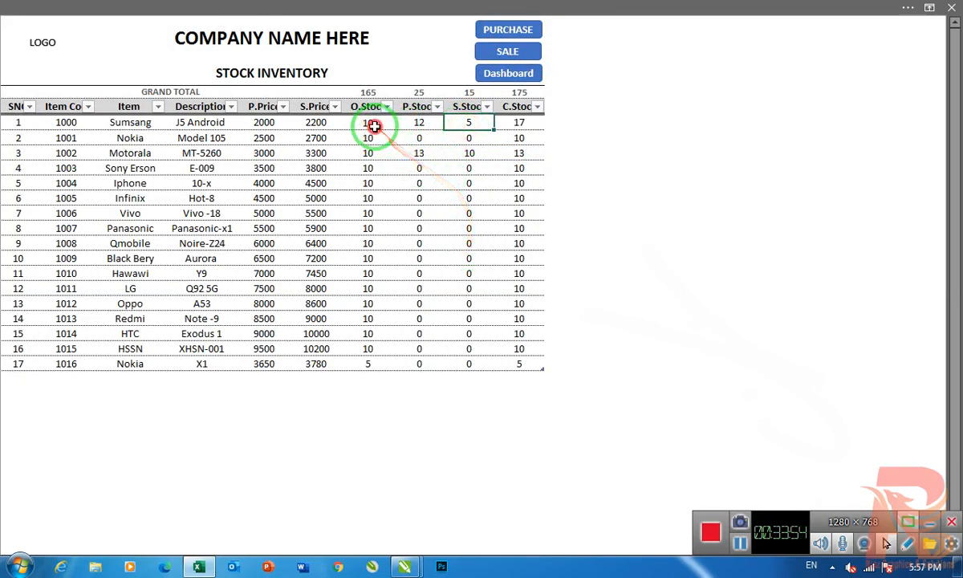
click(415, 126)
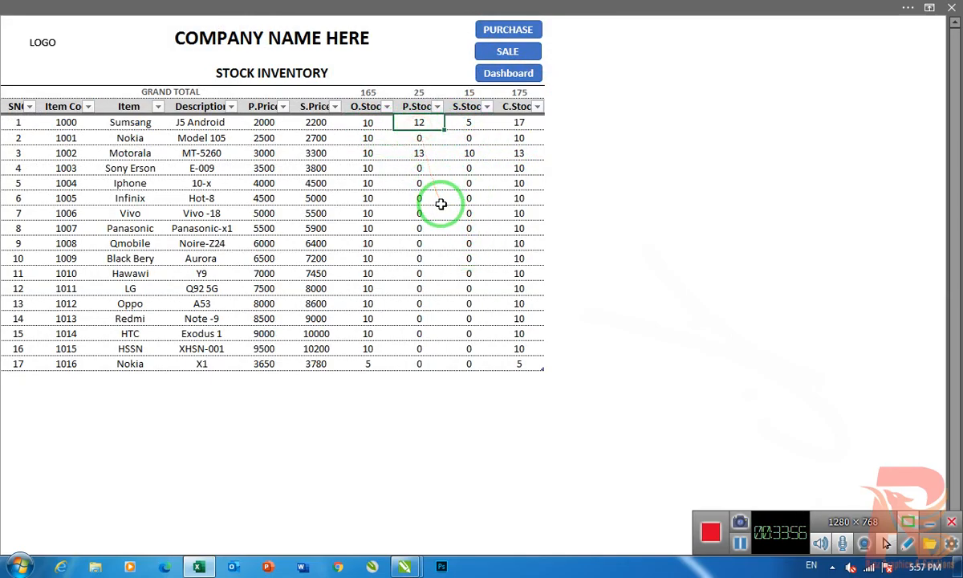
click(471, 124)
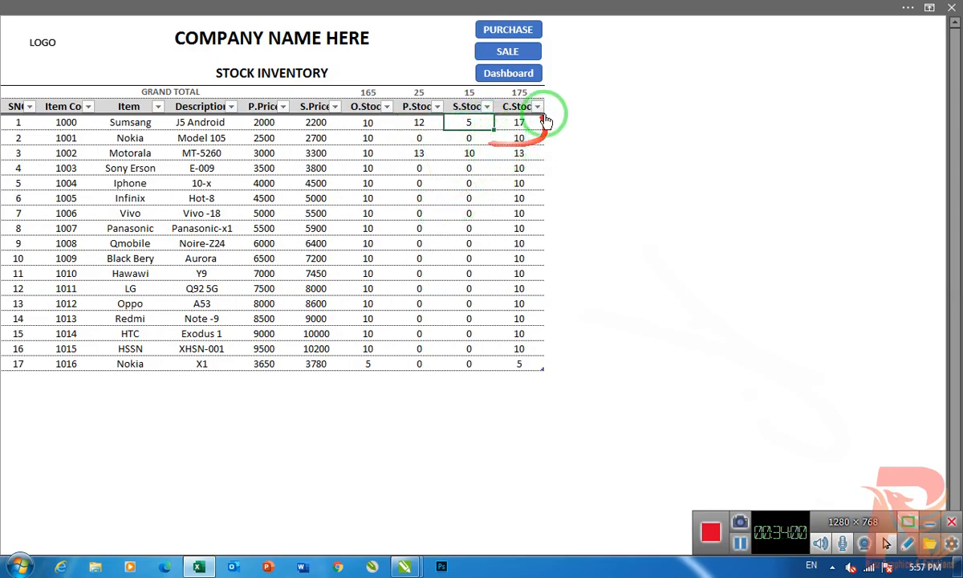
click(517, 120)
- Examine item 1002's opening, purchase, sale and closing stock in the inventory
click(366, 154)
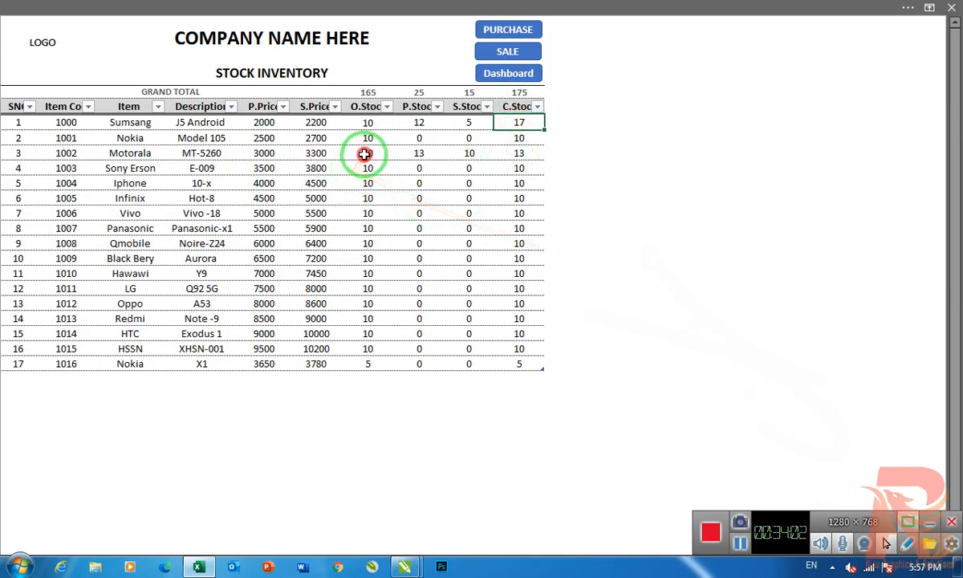
click(419, 152)
click(471, 155)
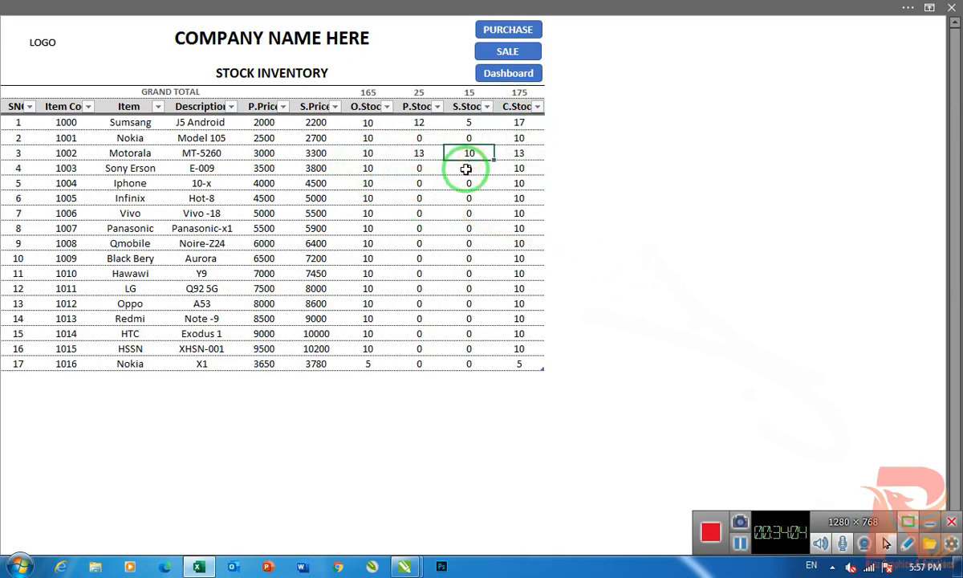
click(521, 152)
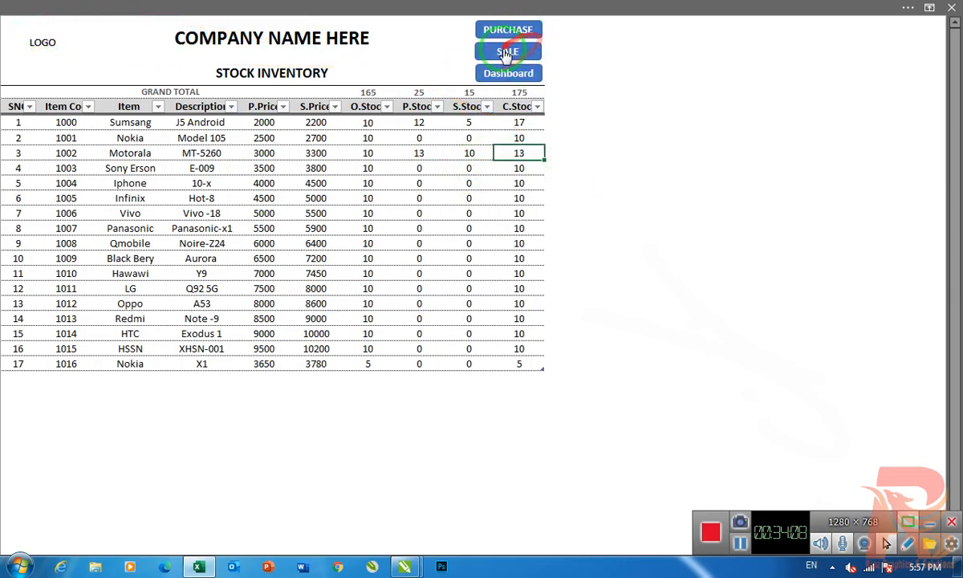
- Record a sale dated 17-Sep-20 for item code 1002 with quantity 7, and return to the stock inventory
click(507, 49)
click(32, 138)
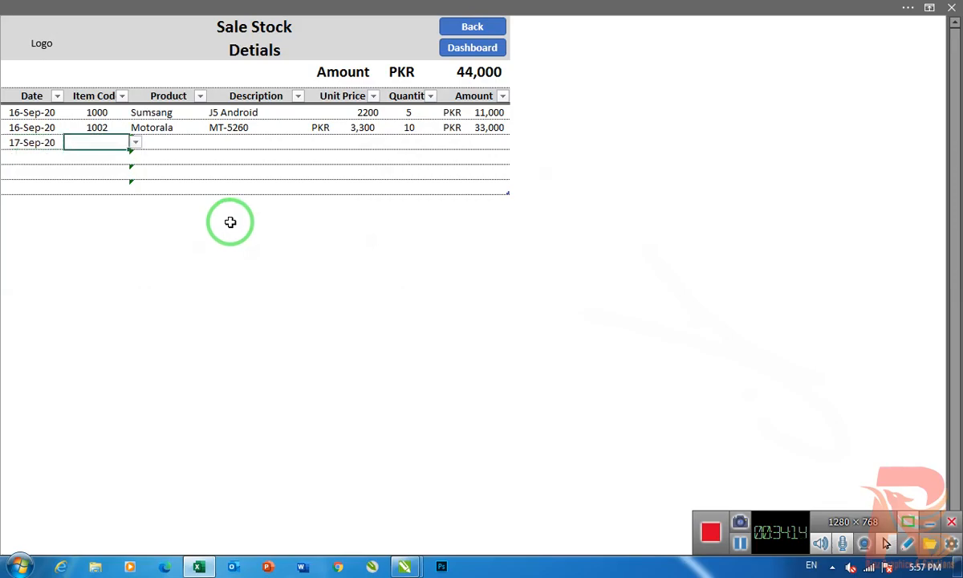
key(Tab)
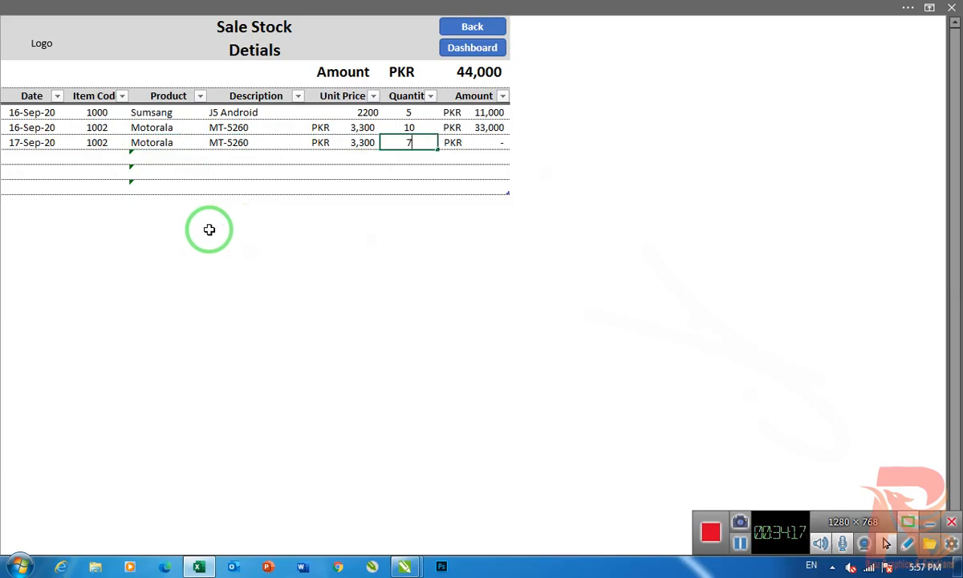
key(BackSpace)
key(Return)
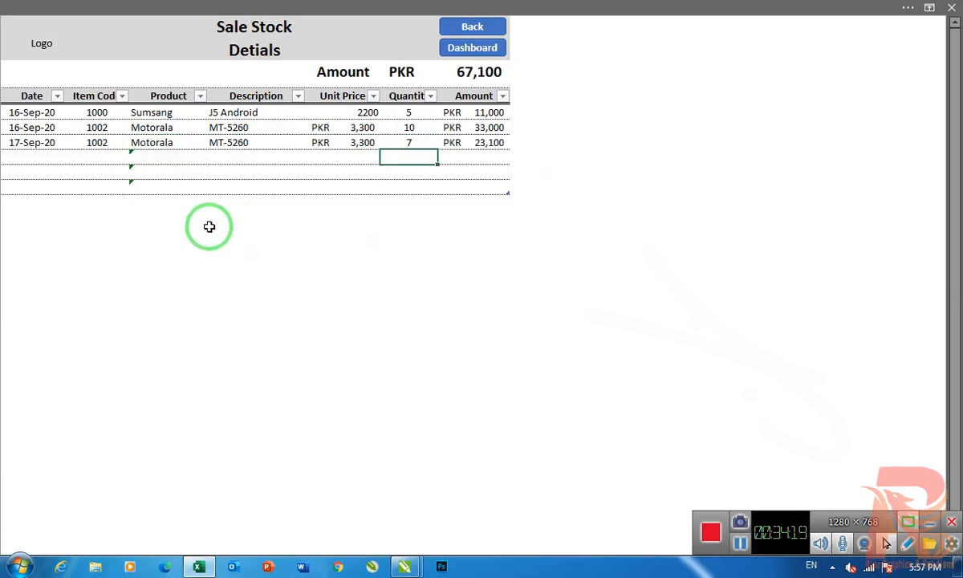
click(446, 47)
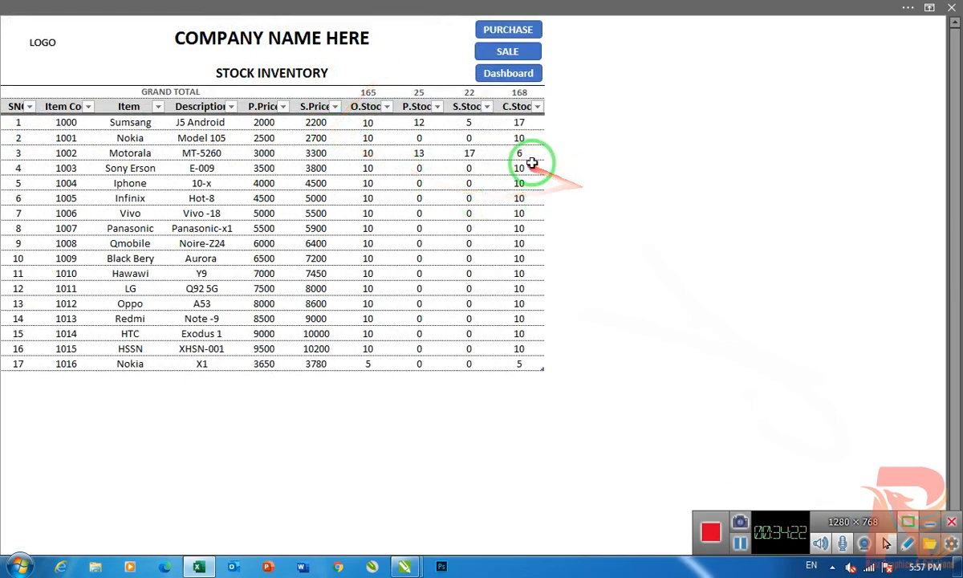
- Set the quantity of item 1002's 17-Sep-20 sale to 9, and refresh all data on the inventory dashboard
click(517, 56)
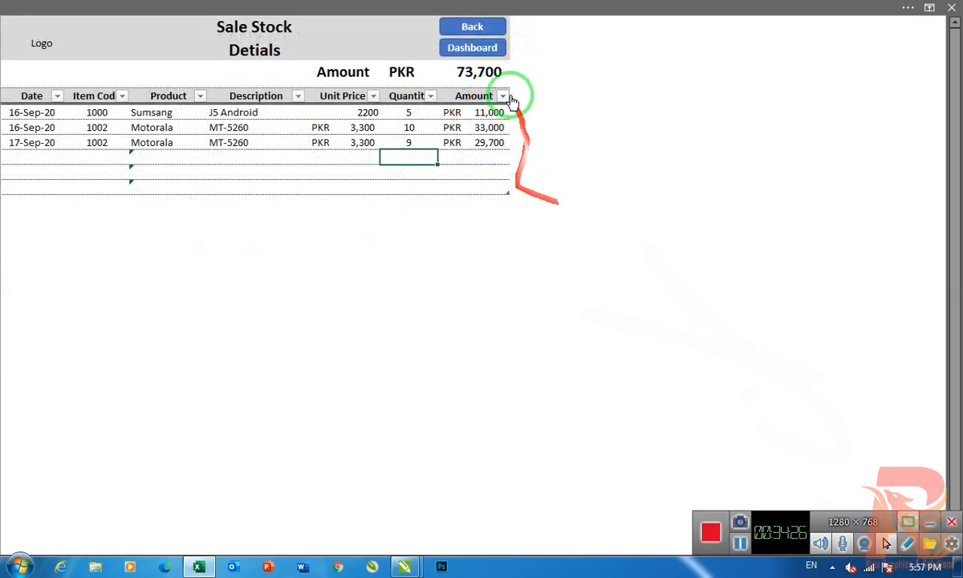
click(473, 28)
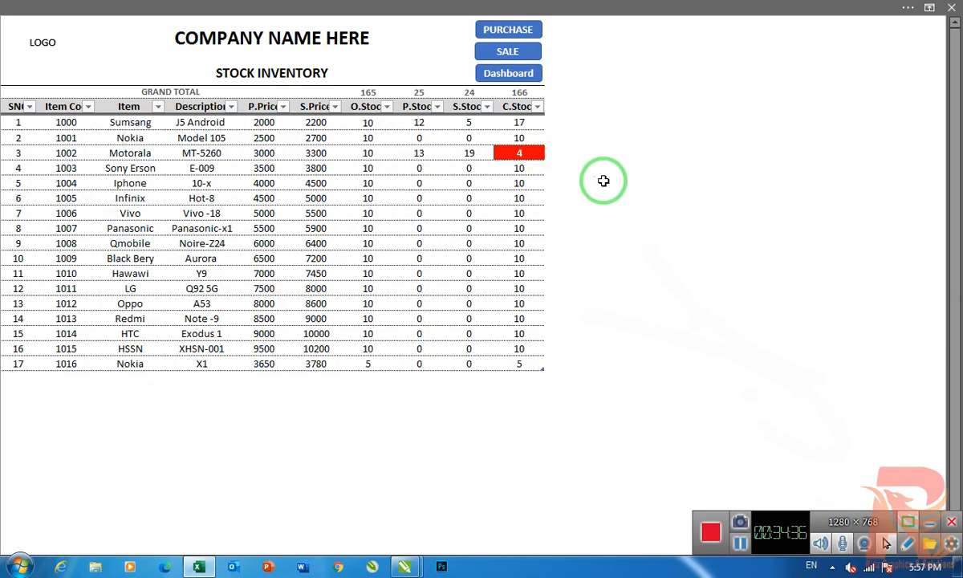
click(510, 78)
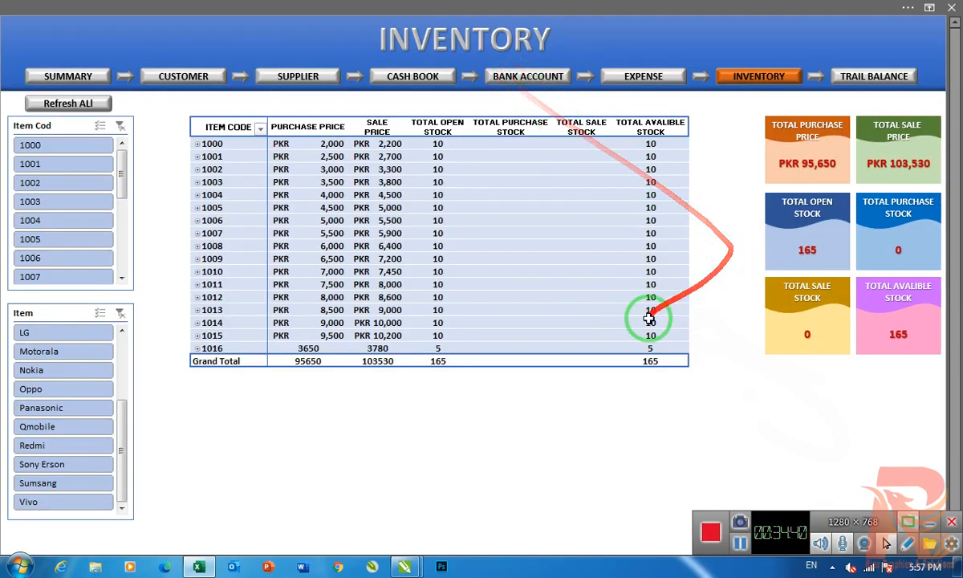
click(69, 104)
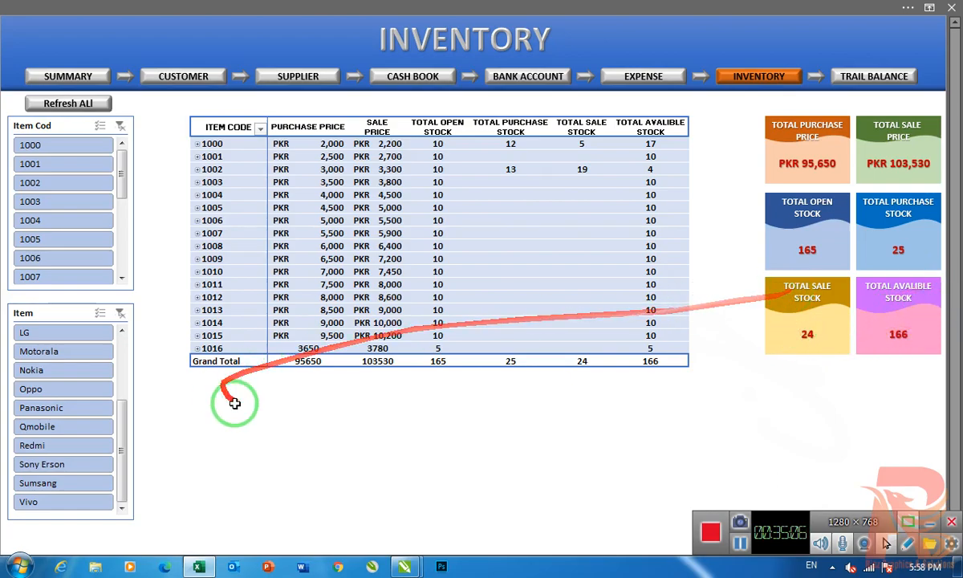
- Filter the inventory dashboard by the item Sumsang to view its stock figures, and clear the filter
drag(123, 421, 126, 334)
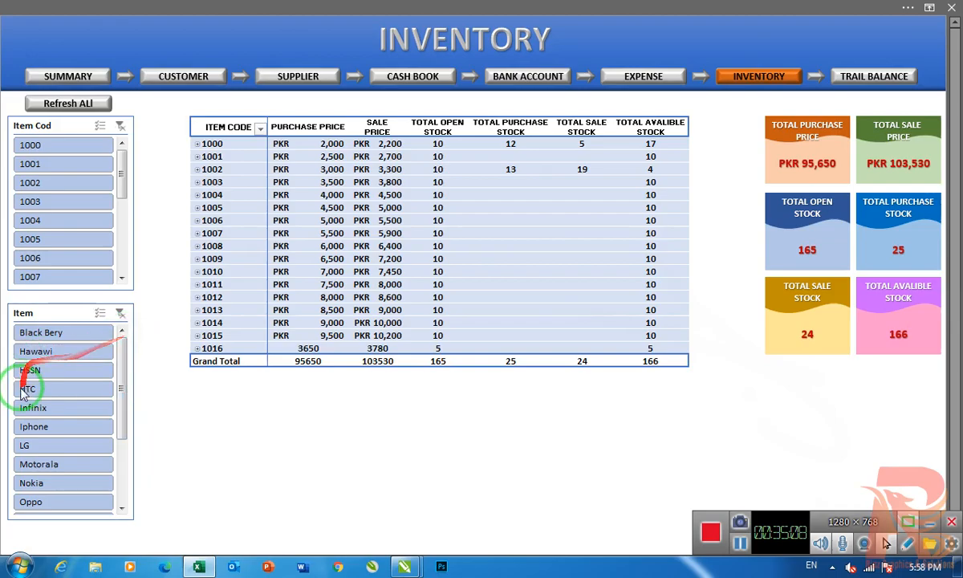
drag(129, 383, 126, 474)
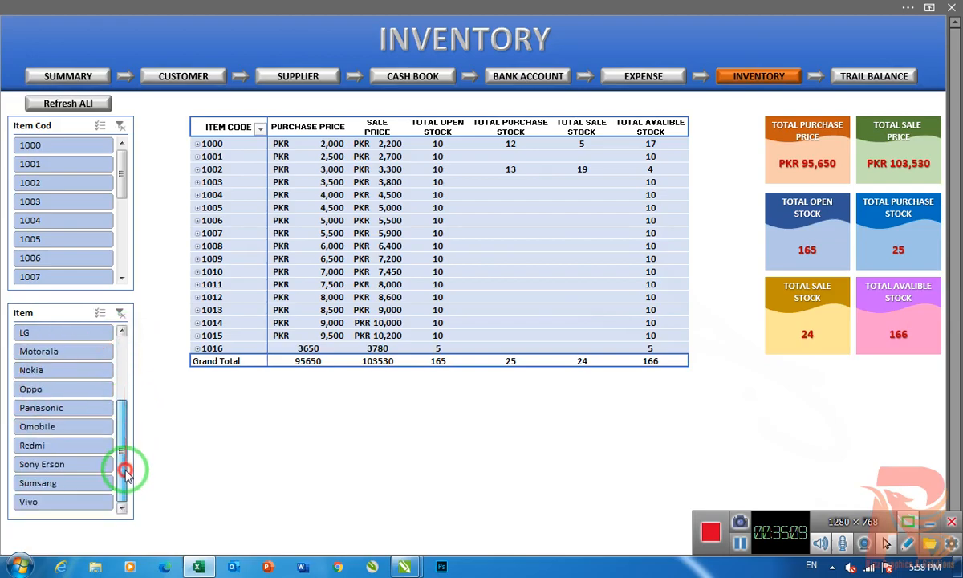
click(45, 482)
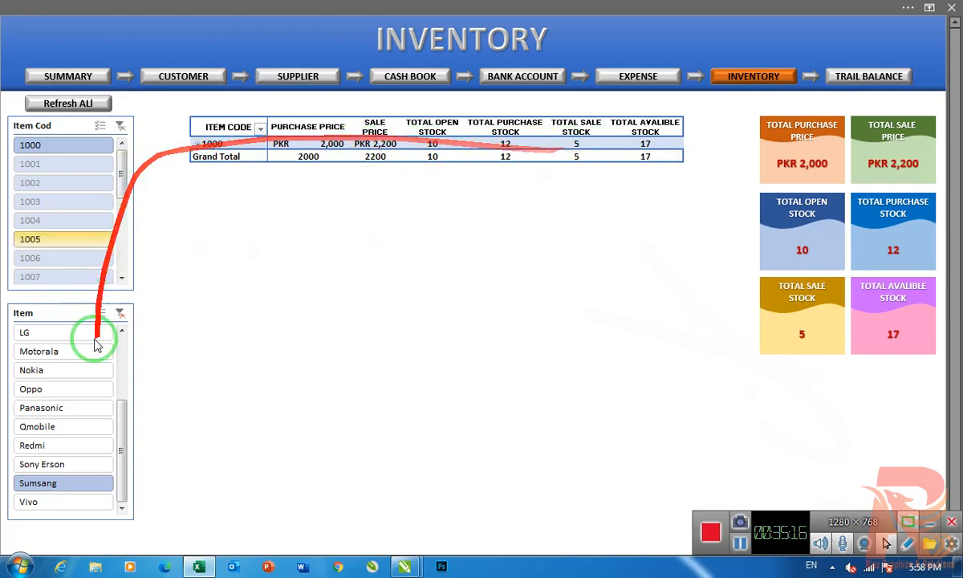
click(120, 313)
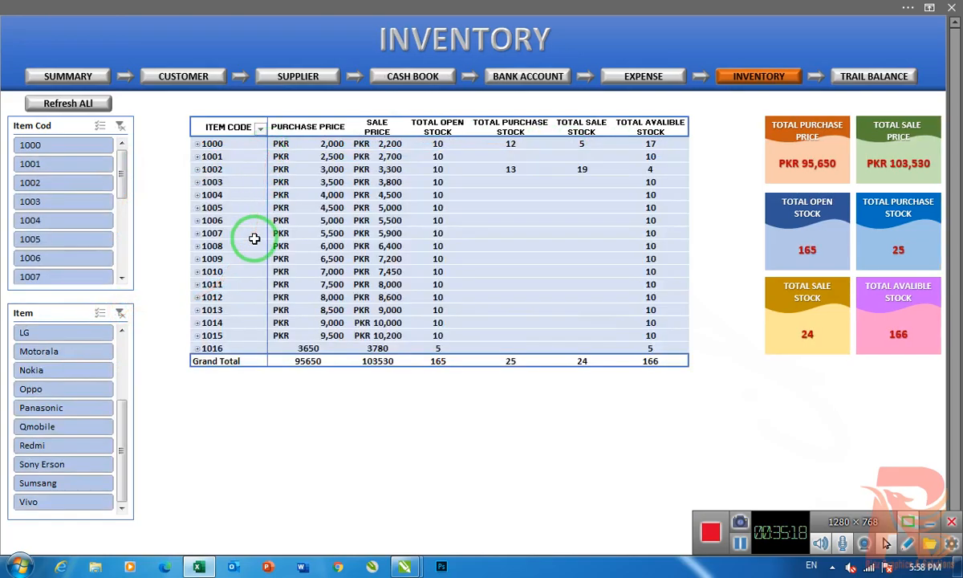
- Open the trail balance dashboard, examine the income grand total, and refresh all its data
click(881, 78)
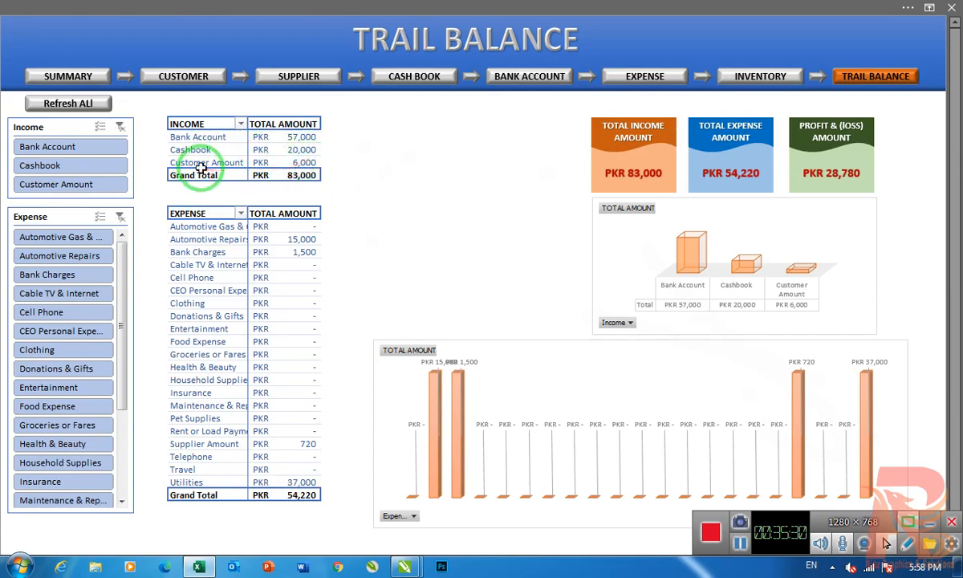
click(305, 175)
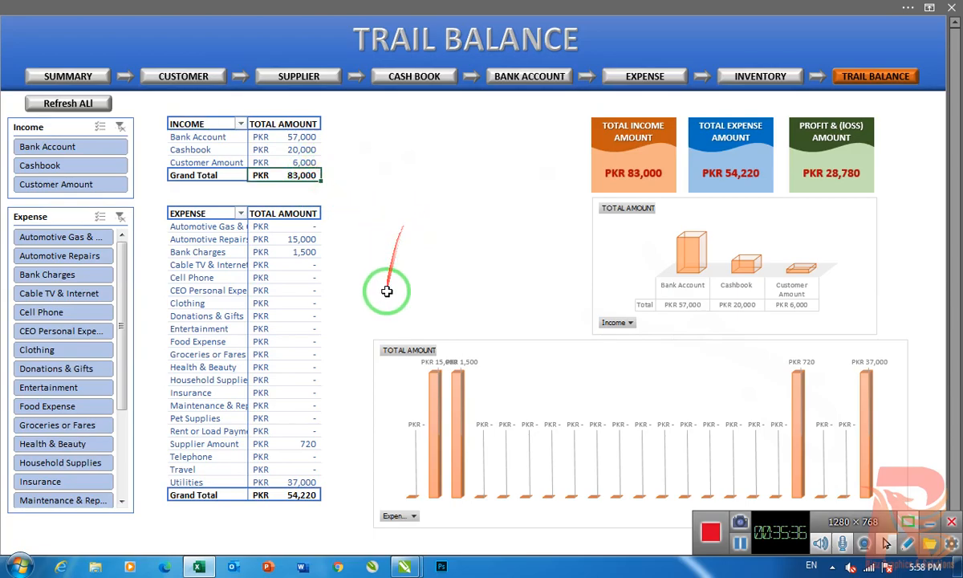
click(90, 107)
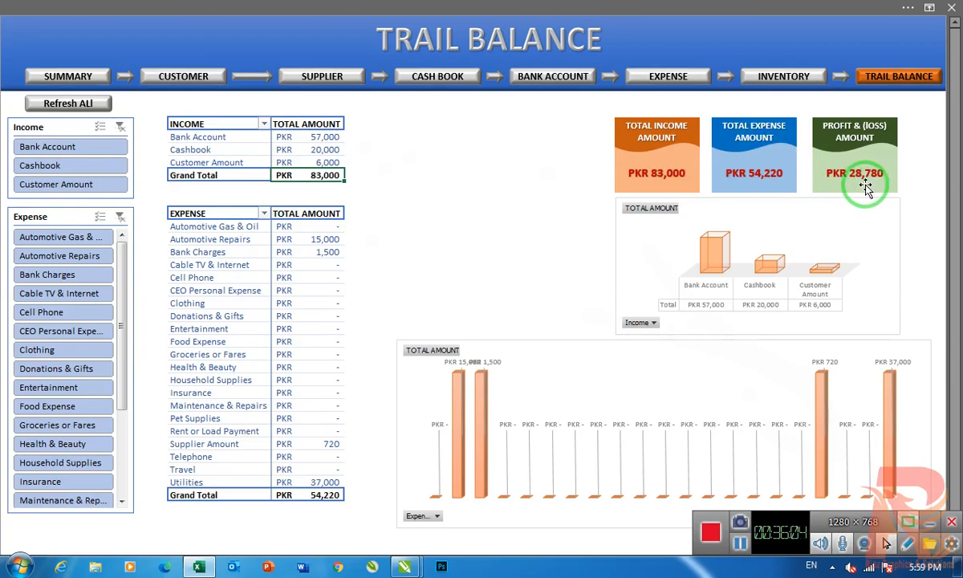
- Filter the trail balance income by Bank Account to check the profit and loss, and clear the filter
mouse_move(881, 181)
mouse_down()
mouse_move(870, 172)
mouse_move(881, 136)
mouse_up()
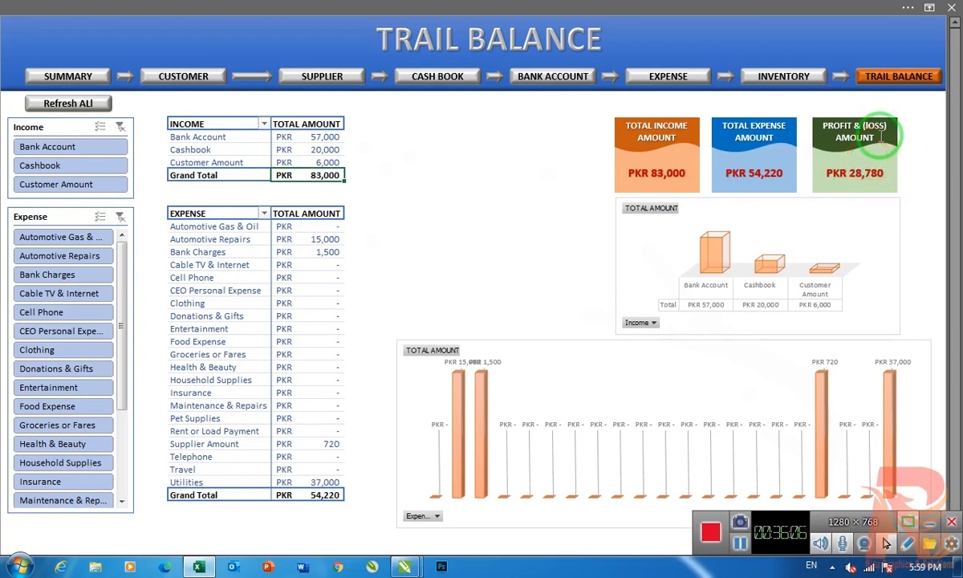
click(56, 147)
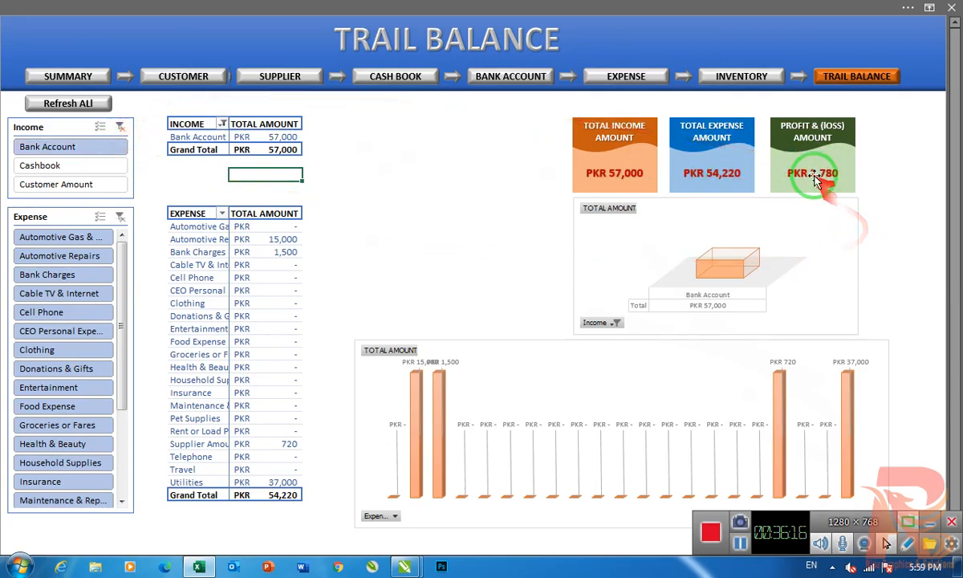
click(121, 128)
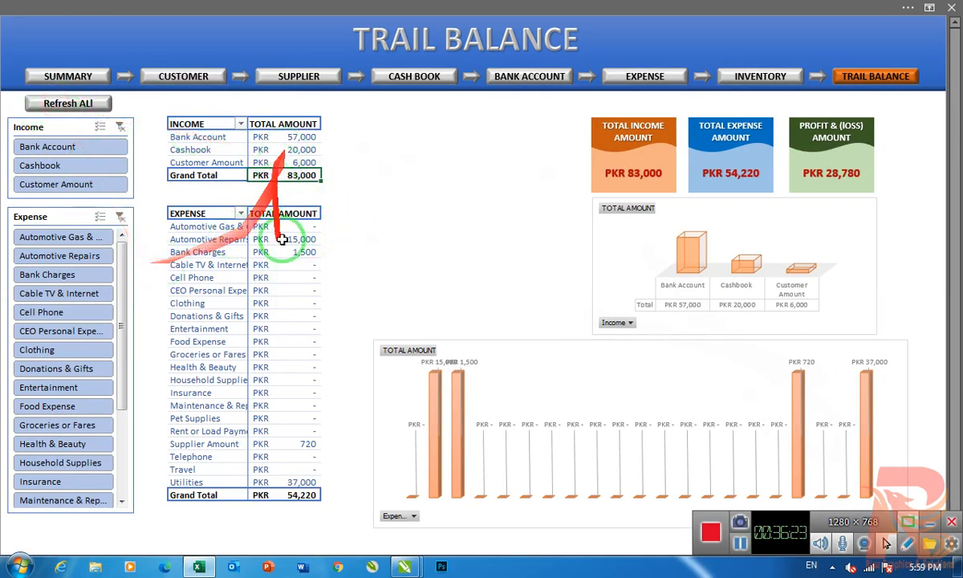
- Open the summary dashboard and examine the section summaries, including the total expense in the expense summary
click(52, 75)
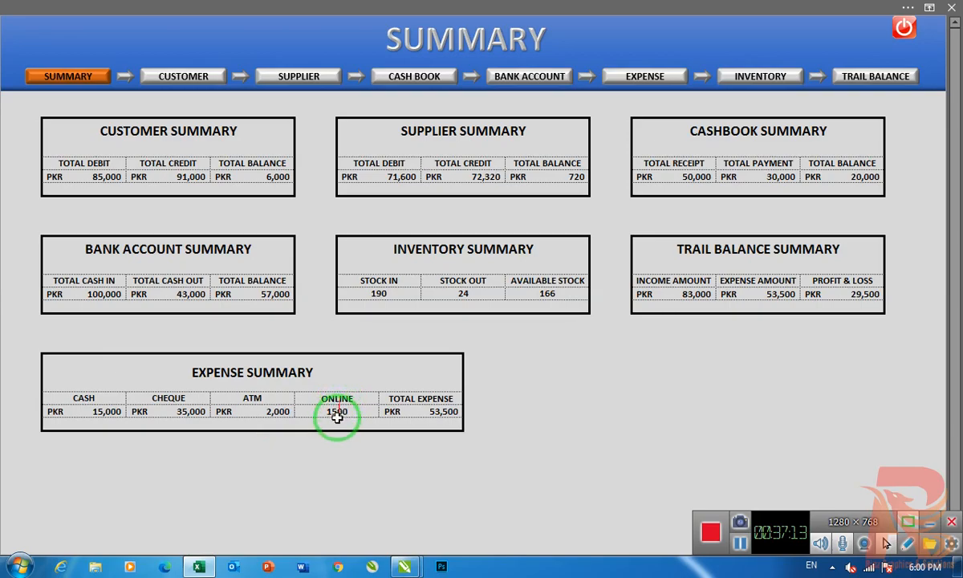
click(431, 413)
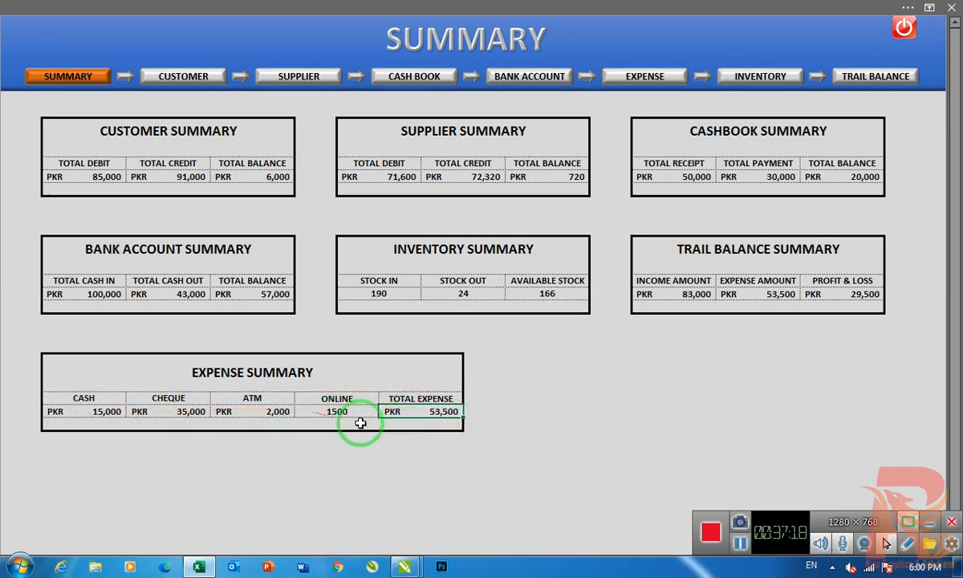
click(474, 469)
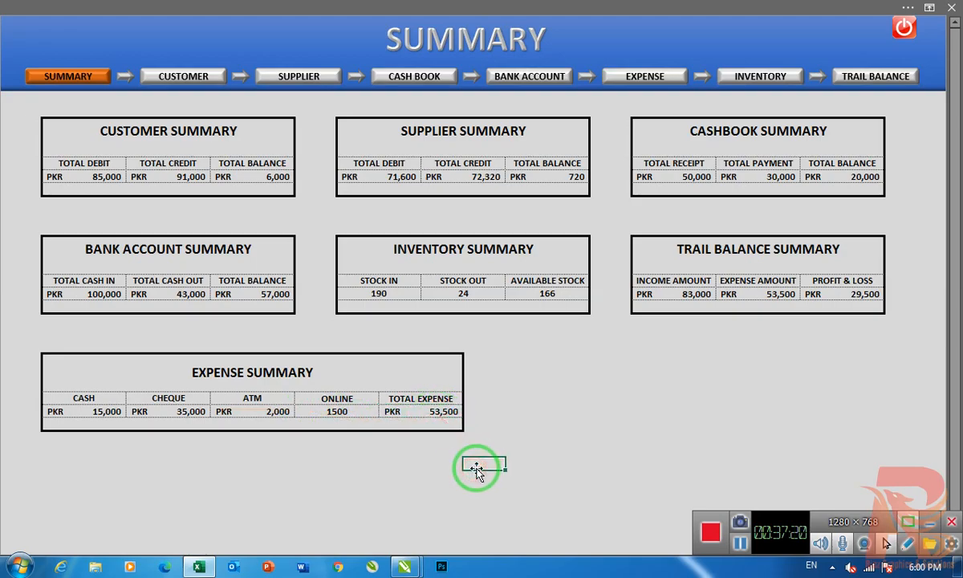